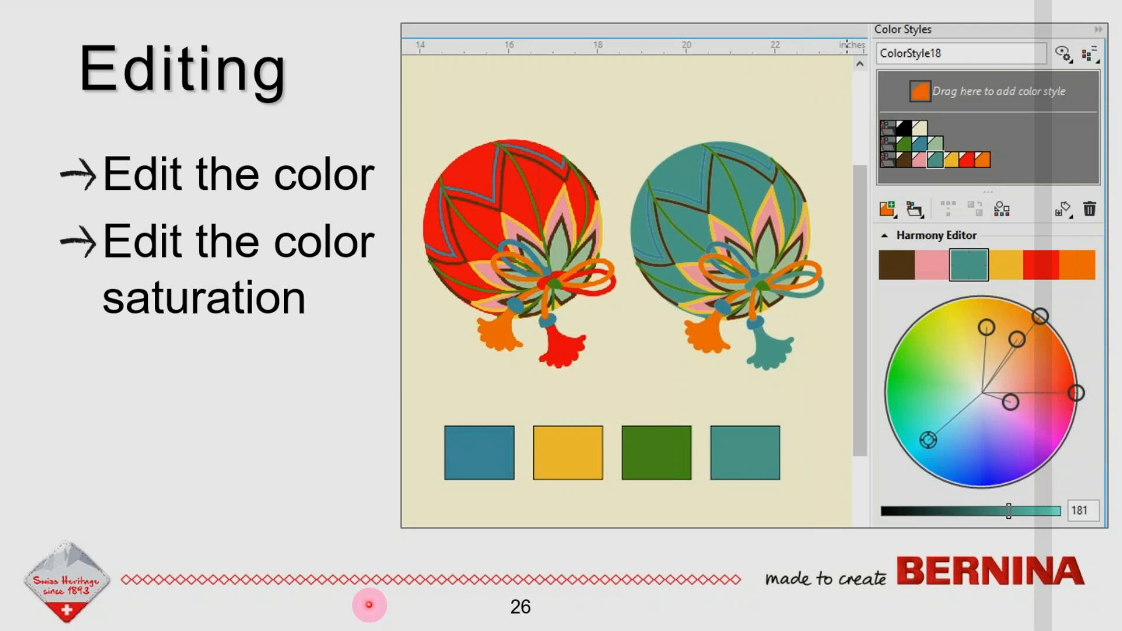
- Leave the presentation and switch to the open Design3 in BERNINA Embroidery Software
key(Right)
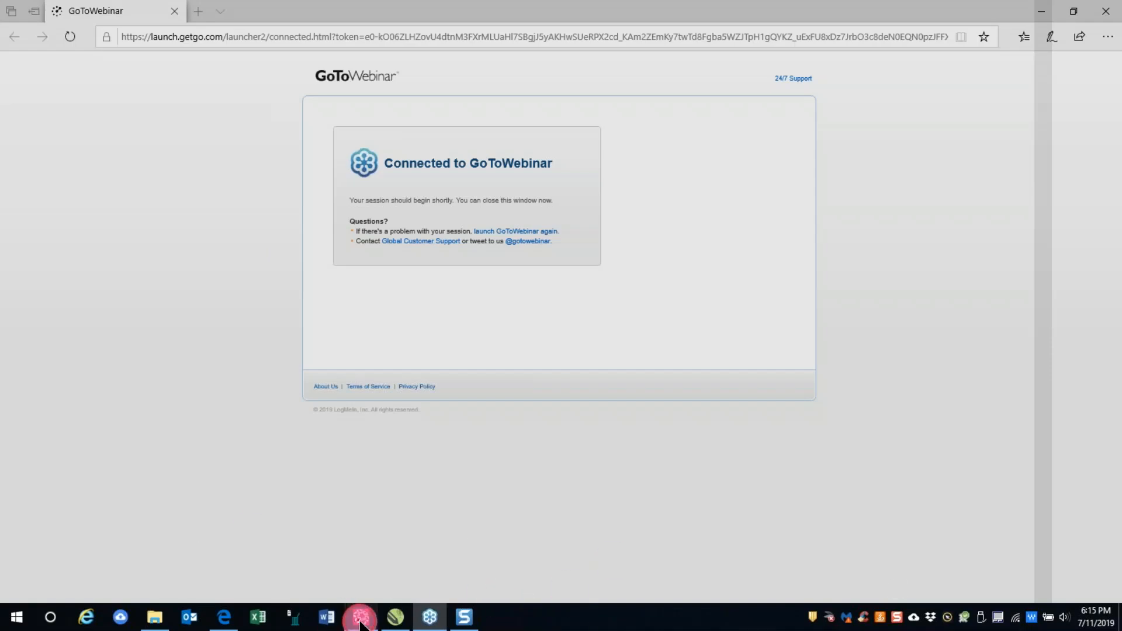
click(361, 621)
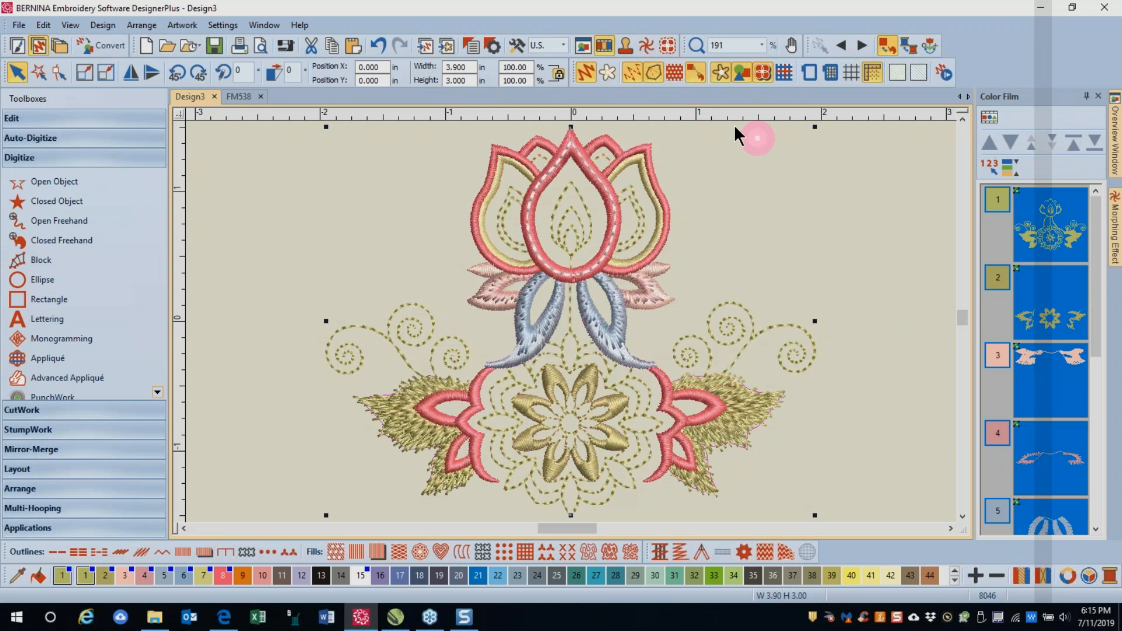
- Pick the pale pink thread color from the lower petal and apply it to the two small petals behind the tulip
click(16, 578)
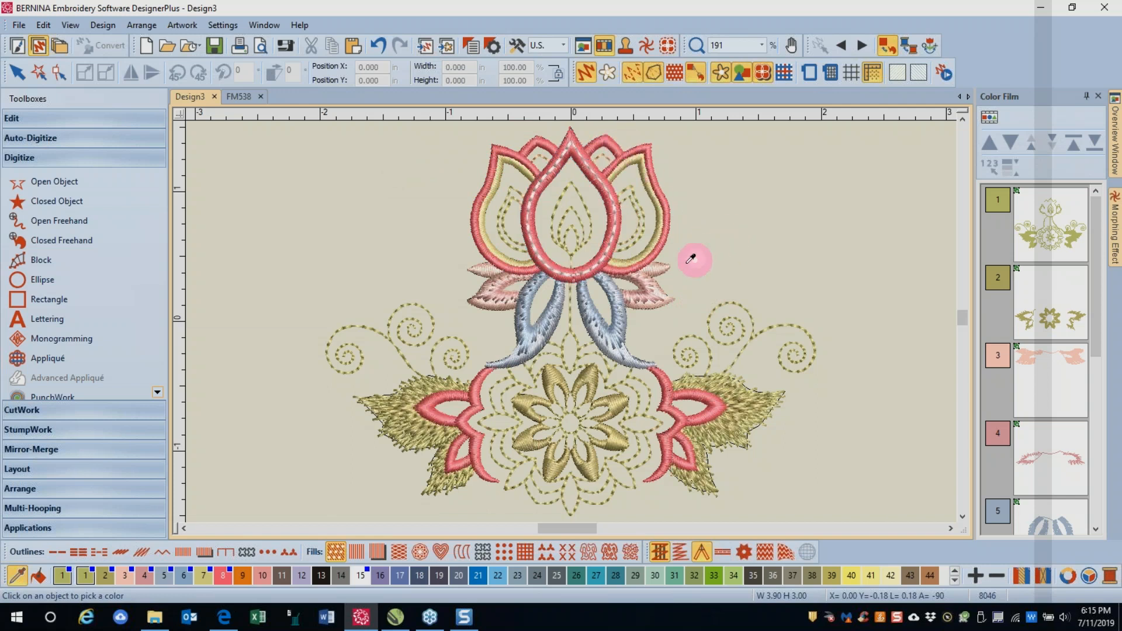
click(655, 269)
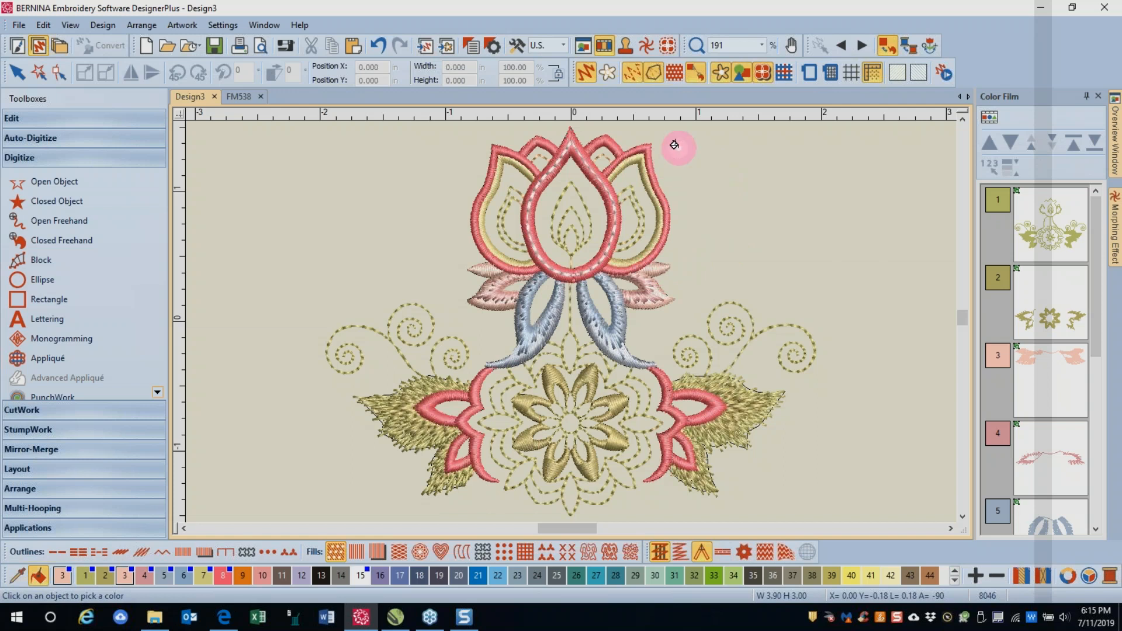
click(605, 138)
click(532, 141)
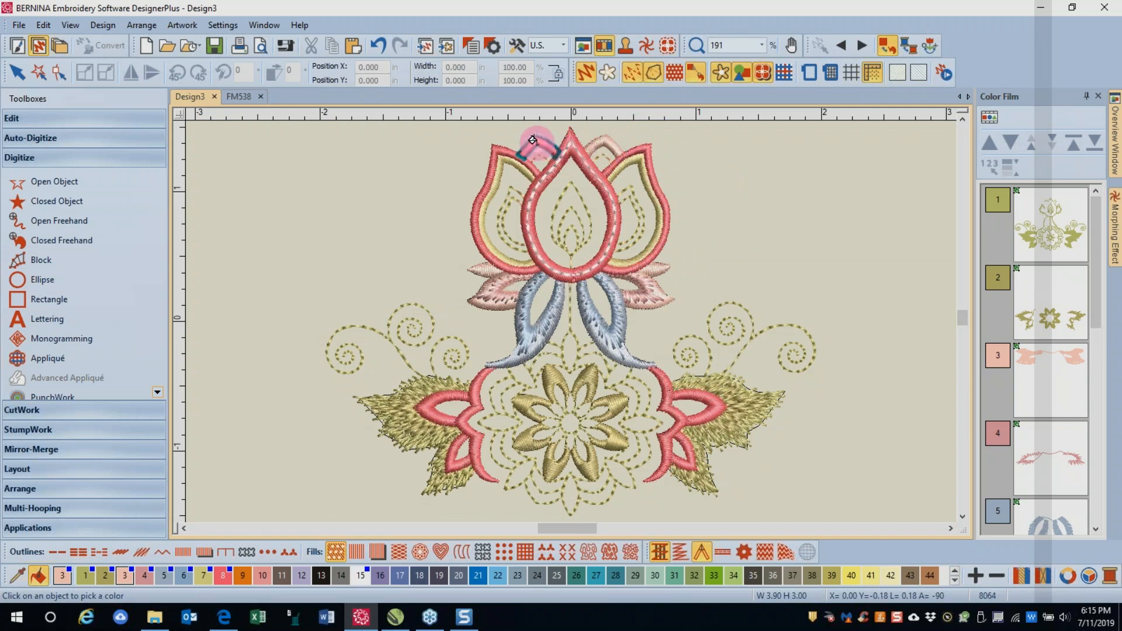
click(763, 220)
click(468, 187)
click(748, 184)
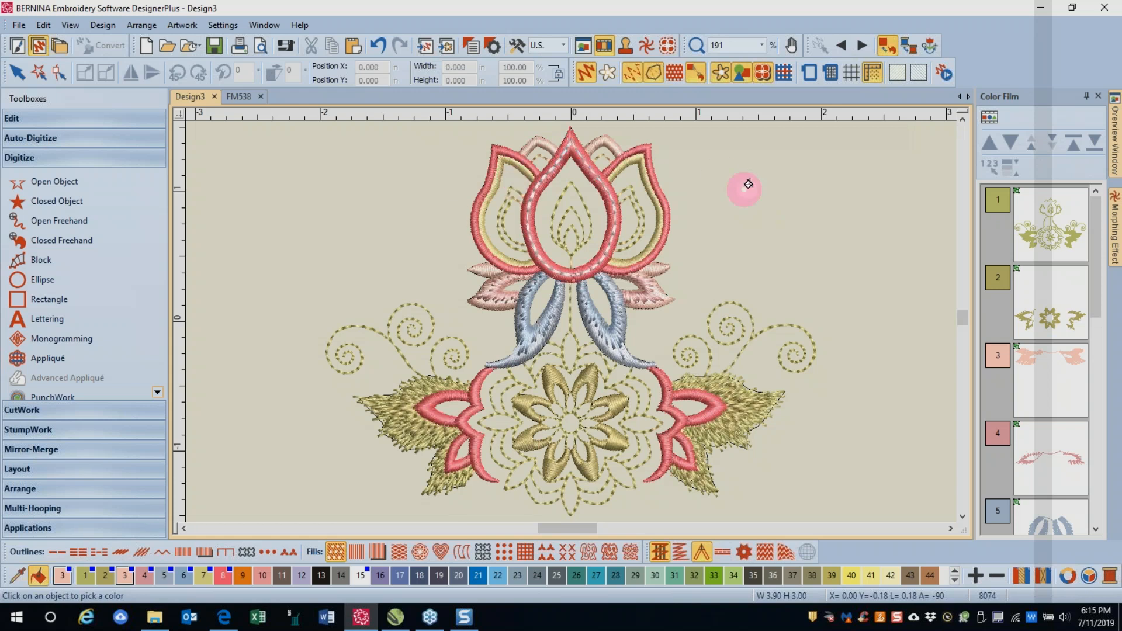
click(849, 254)
click(850, 300)
click(746, 266)
click(810, 218)
- Find the leftover color 8 connecting line at the tulip's tip in the Color Film and recolor it to thread color 3
click(1040, 305)
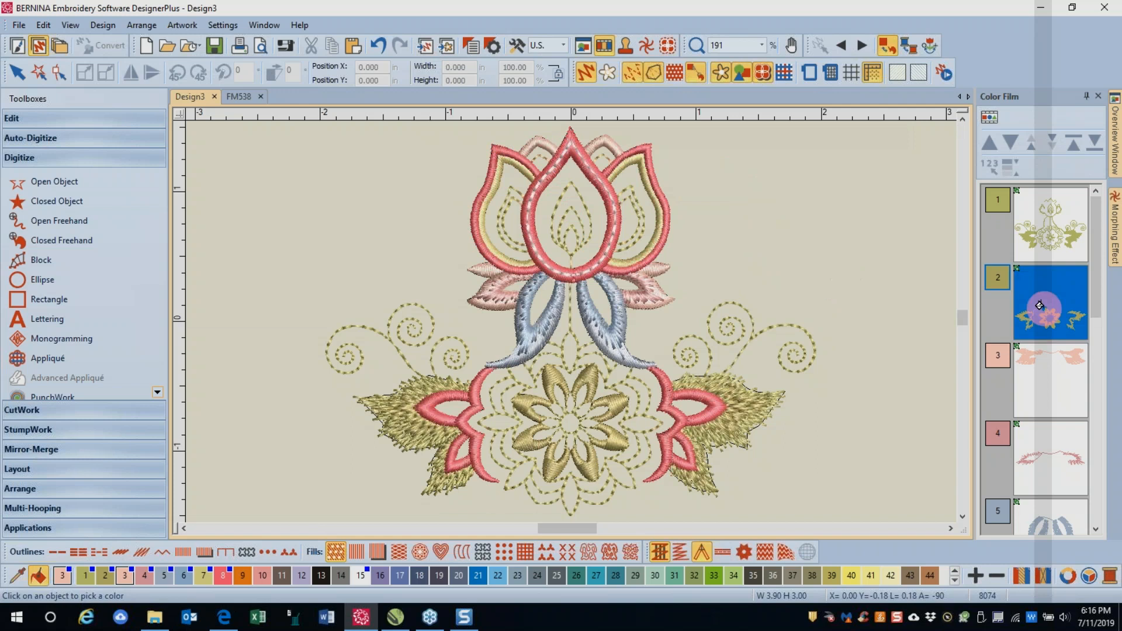
drag(1095, 283, 1086, 462)
click(1051, 468)
click(1047, 257)
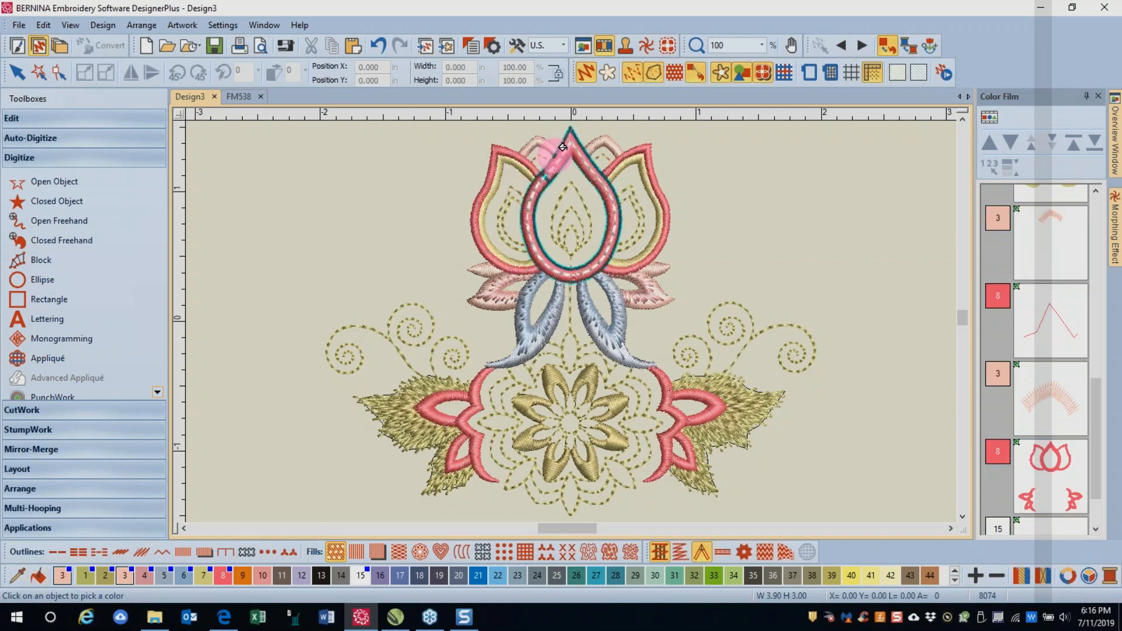
click(1051, 336)
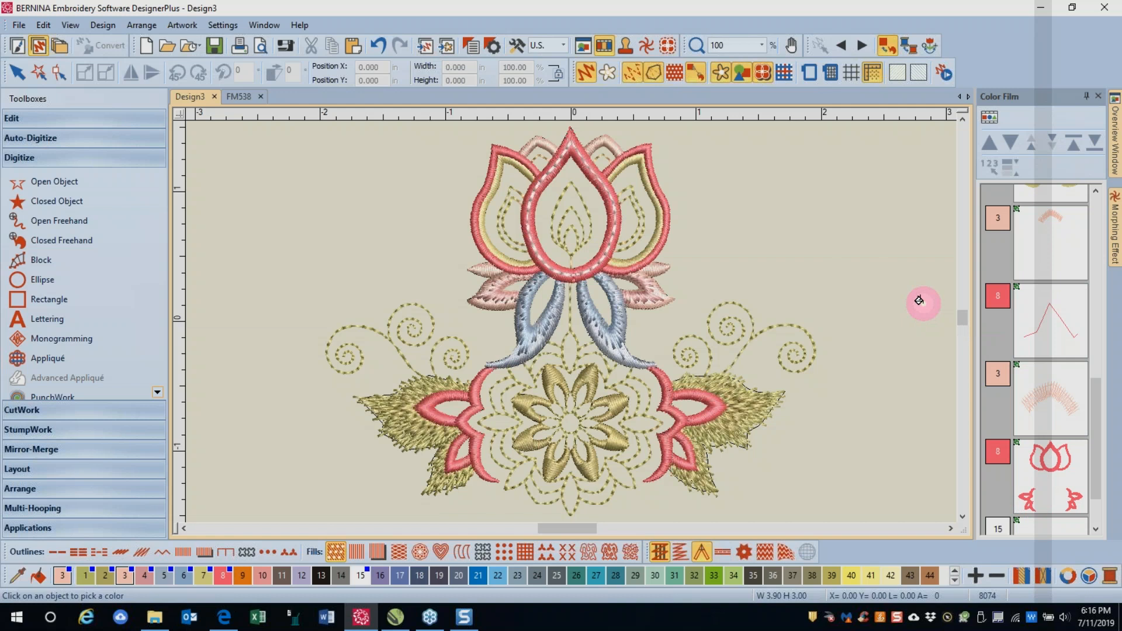
key(Escape)
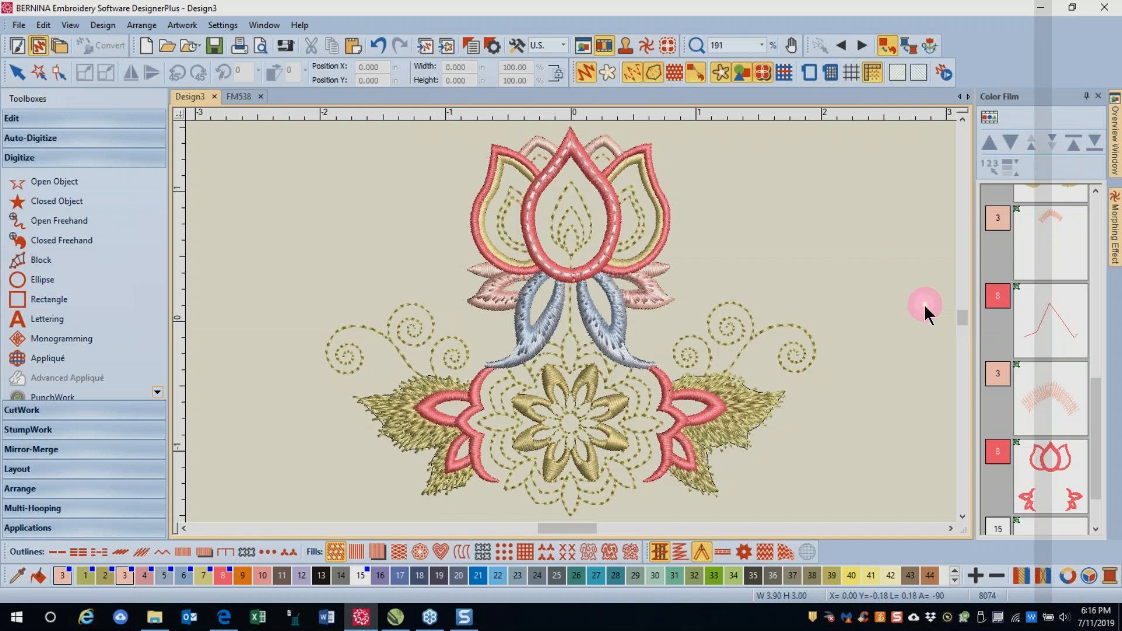
click(1051, 311)
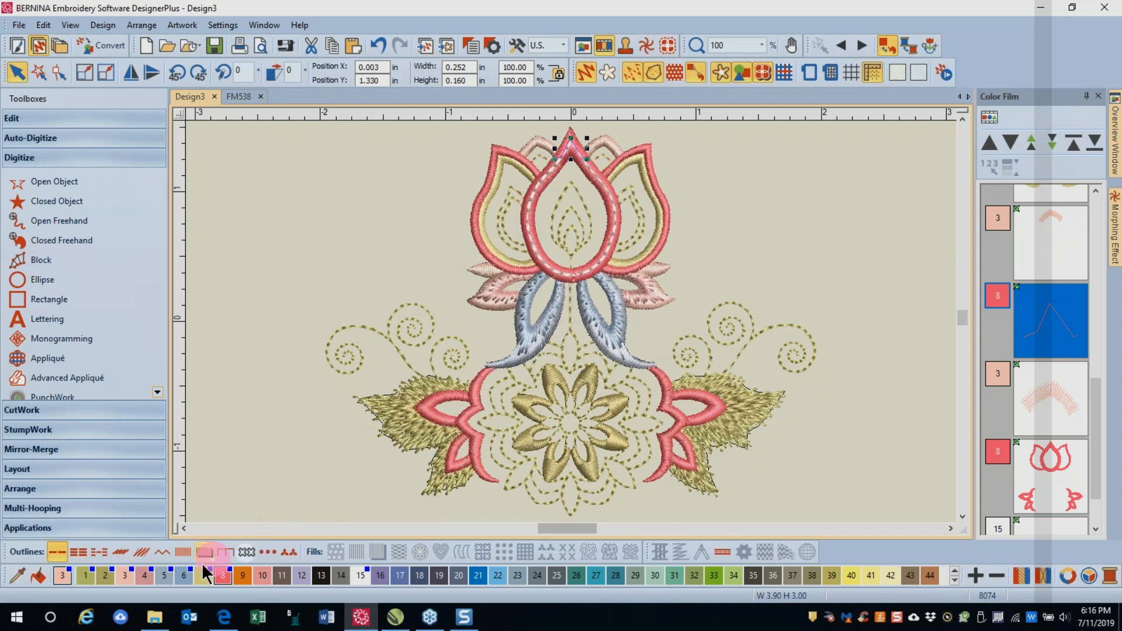
click(125, 577)
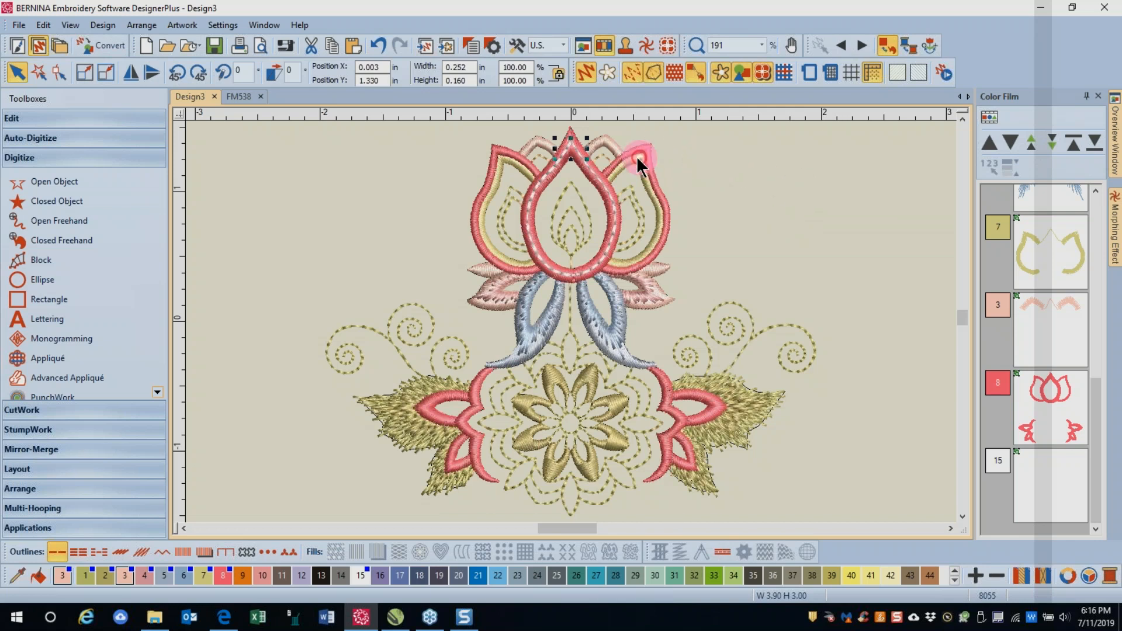
- Recolor the outlines of the three large tulip petals, including the left outer one, to yellow thread color 40
click(434, 150)
click(500, 149)
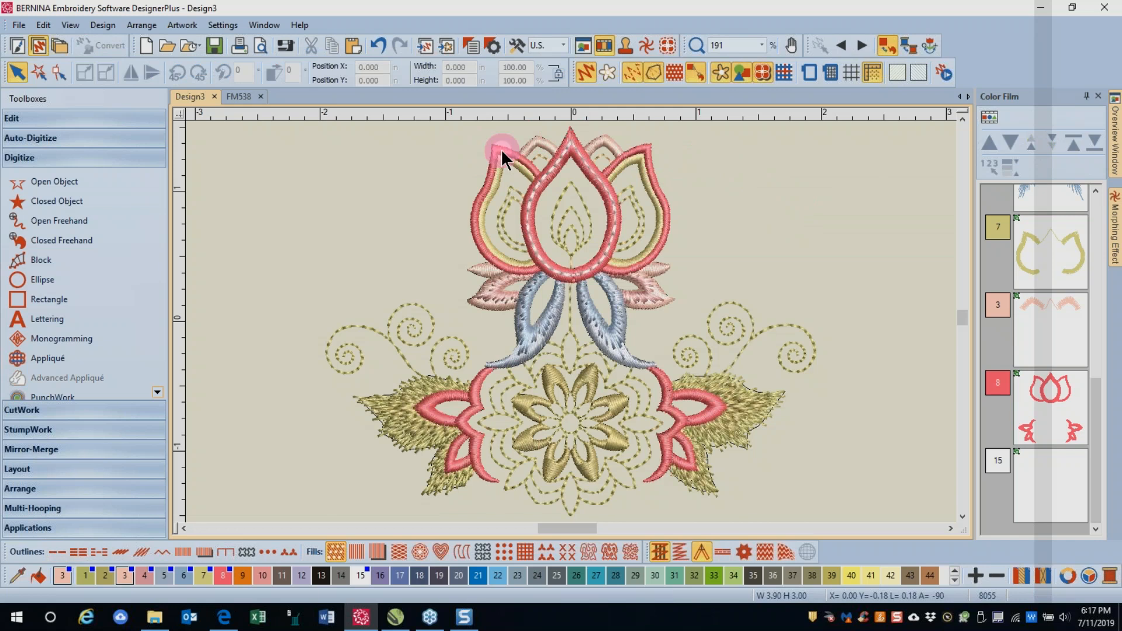
ctrl+click(572, 131)
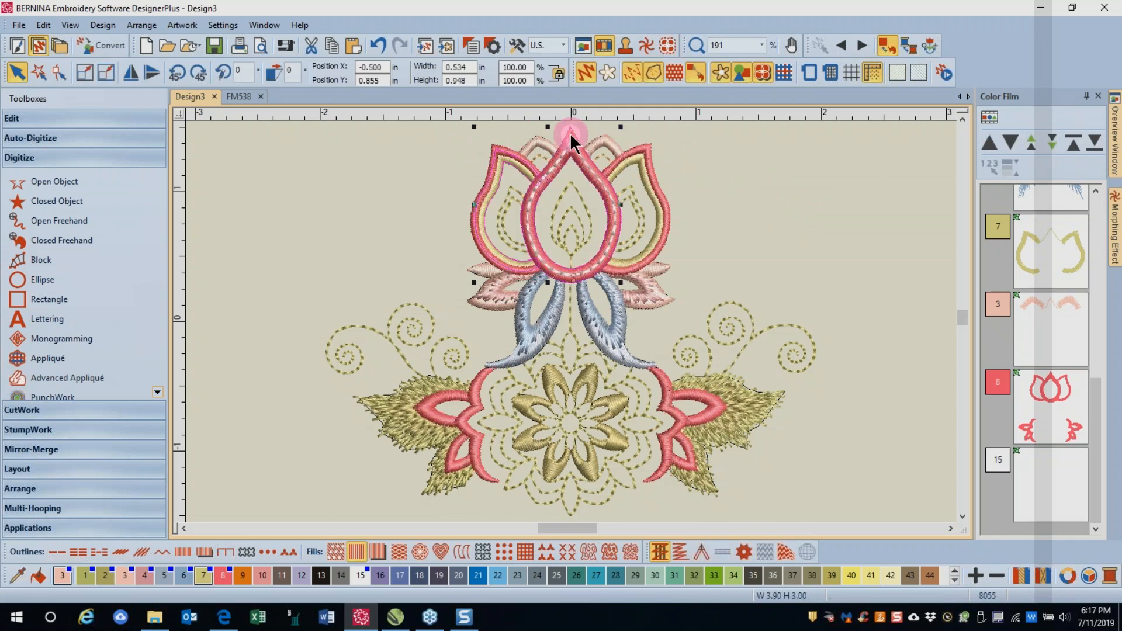
ctrl+click(647, 146)
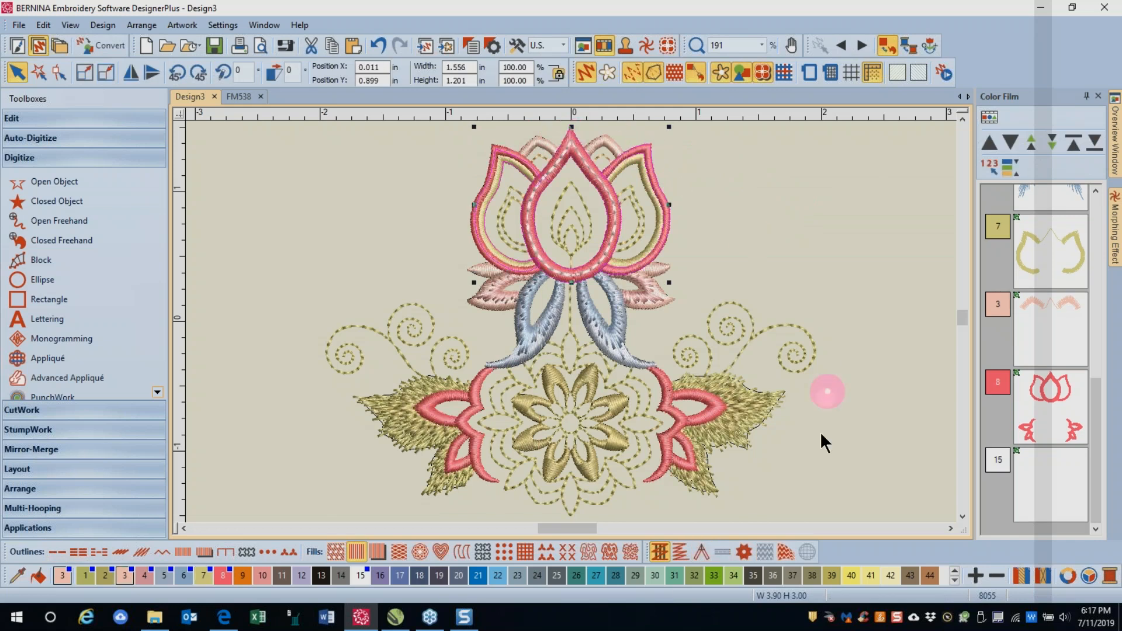
click(851, 571)
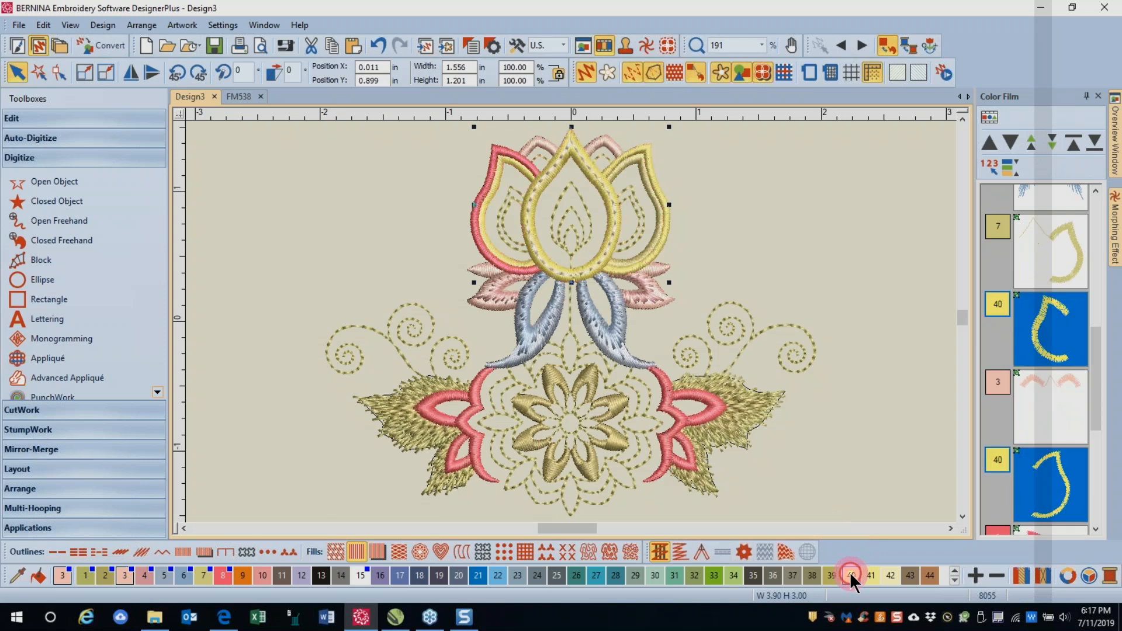
click(844, 289)
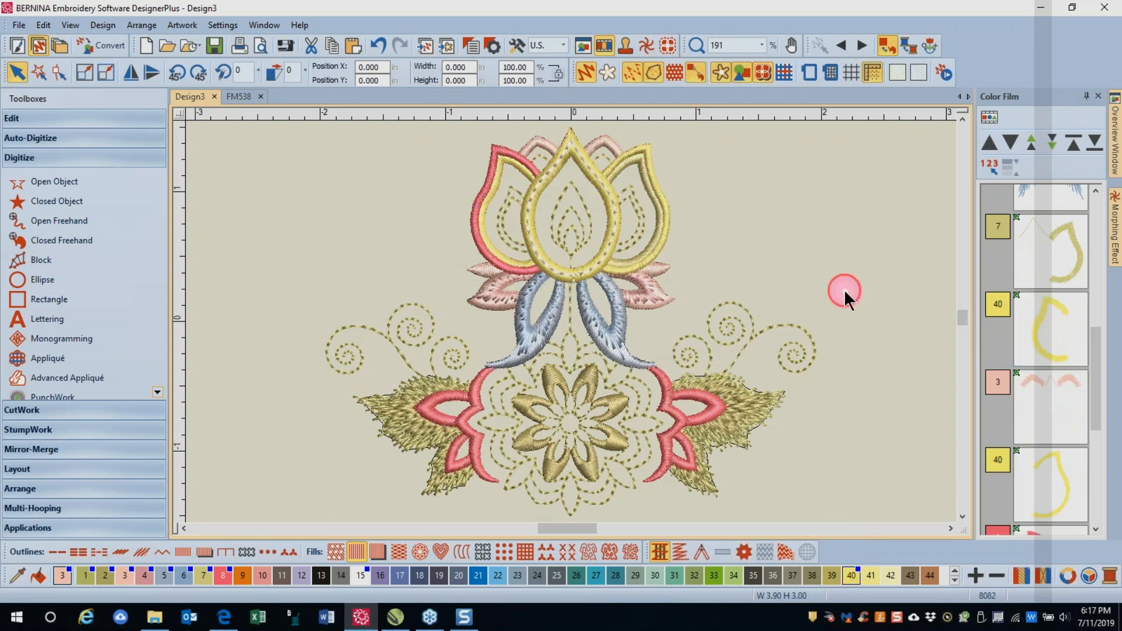
click(497, 146)
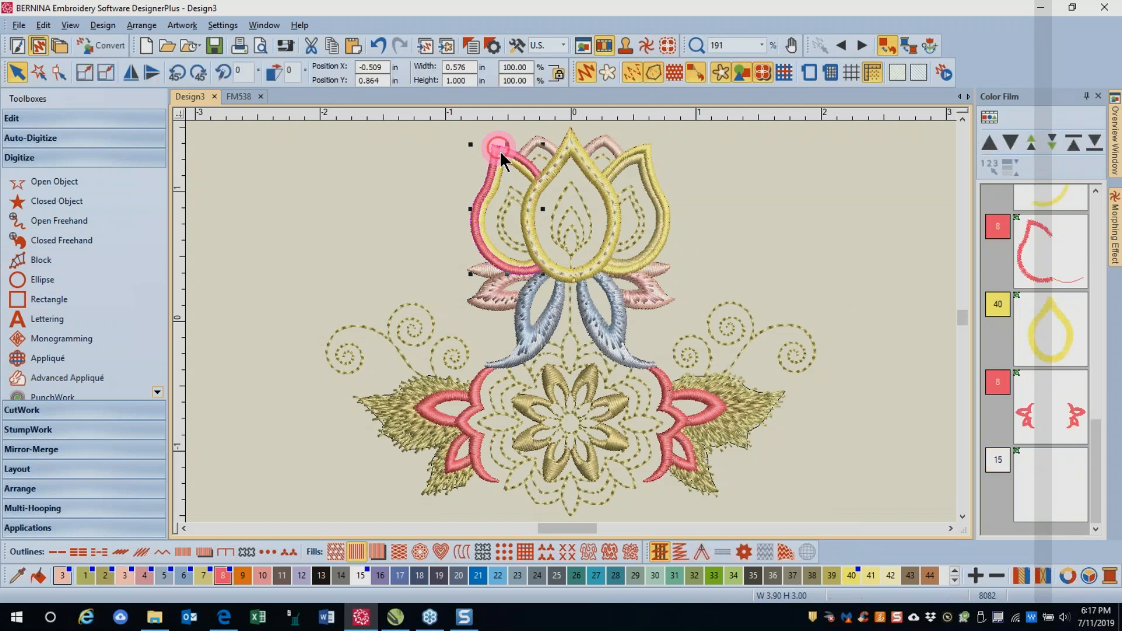
click(853, 570)
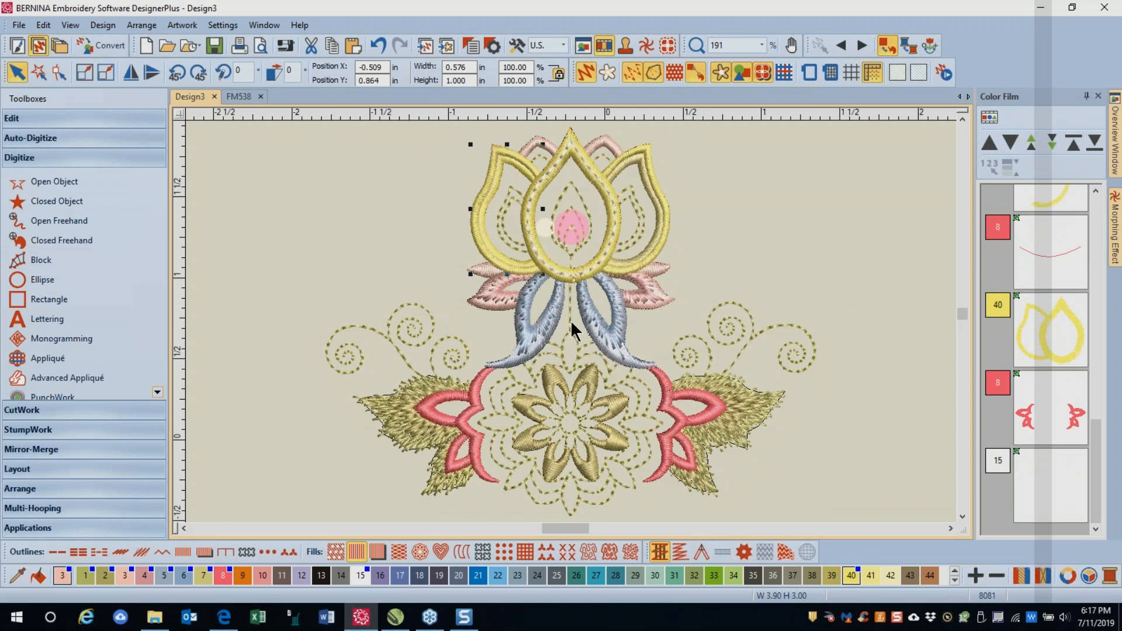
- Recolor the inner outline of the left tulip petal to thread color 7
scroll(571, 320, up, 2)
scroll(570, 321, up, 2)
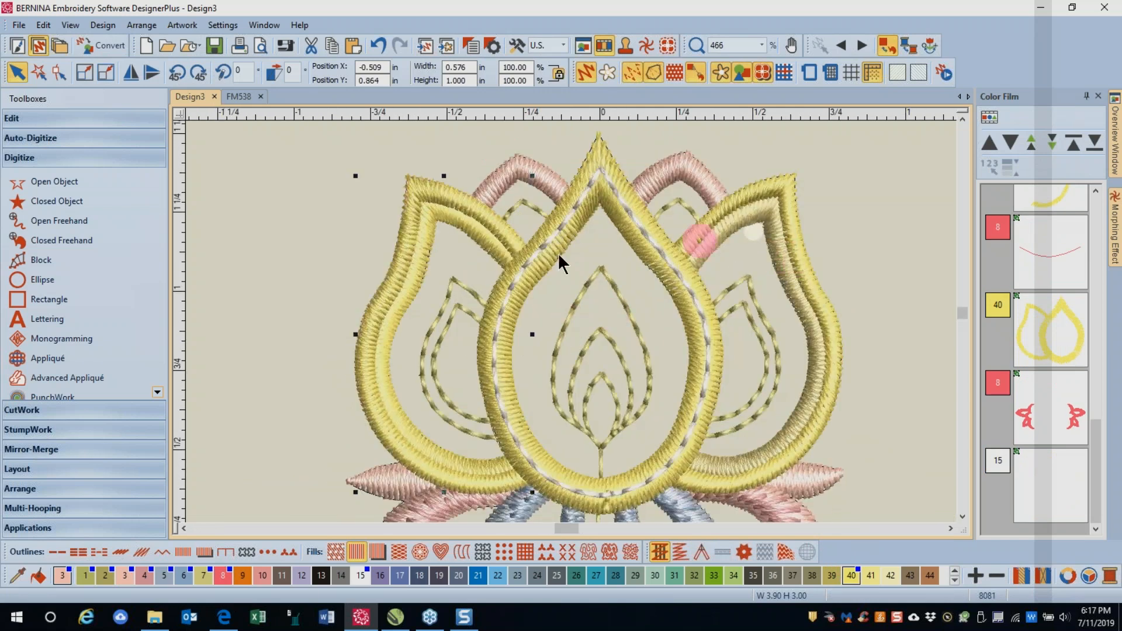
click(485, 242)
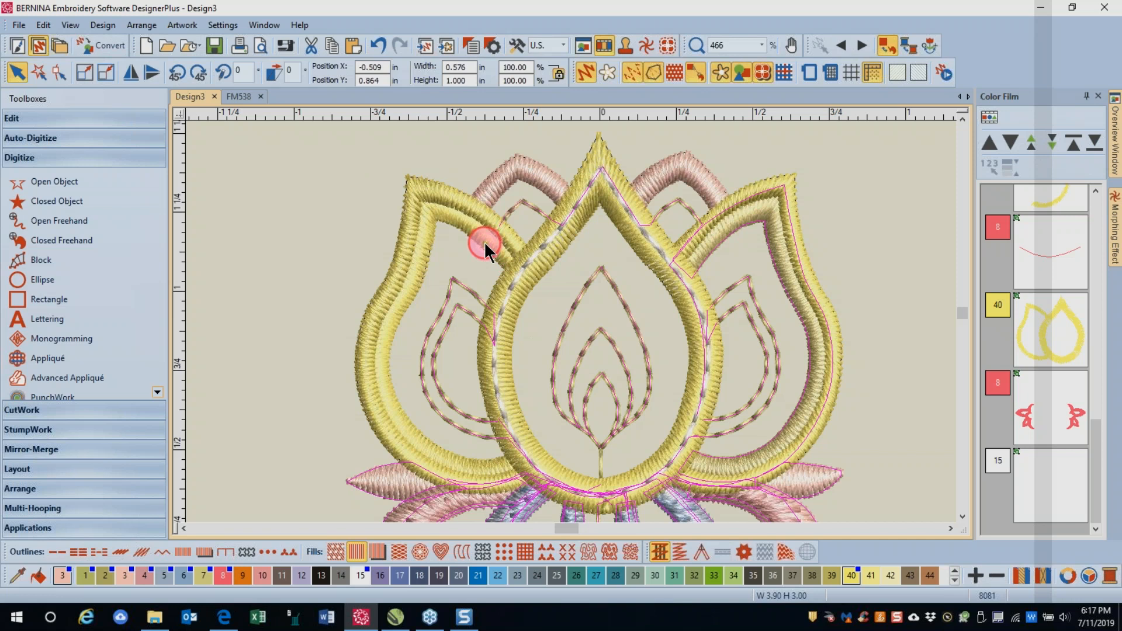
key(ctrl+a)
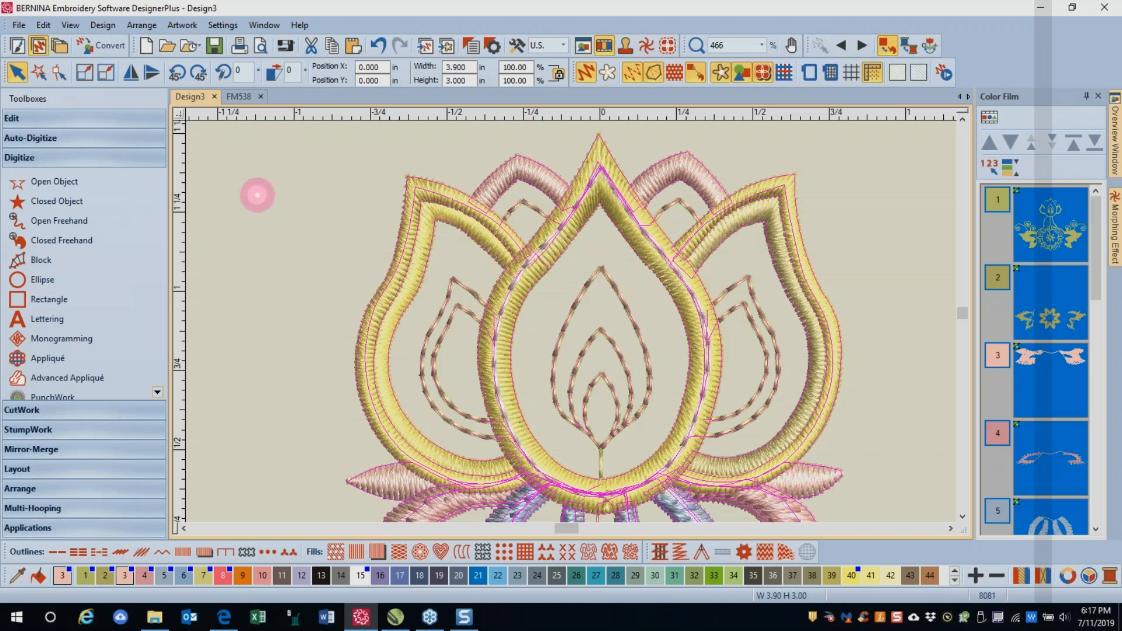
click(257, 194)
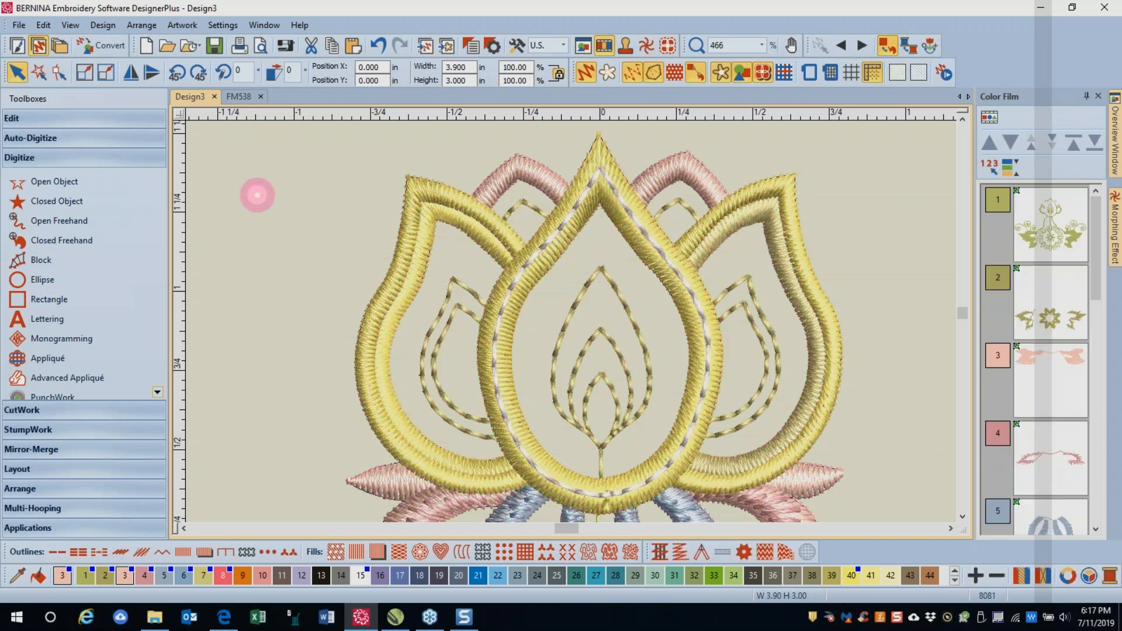
click(456, 220)
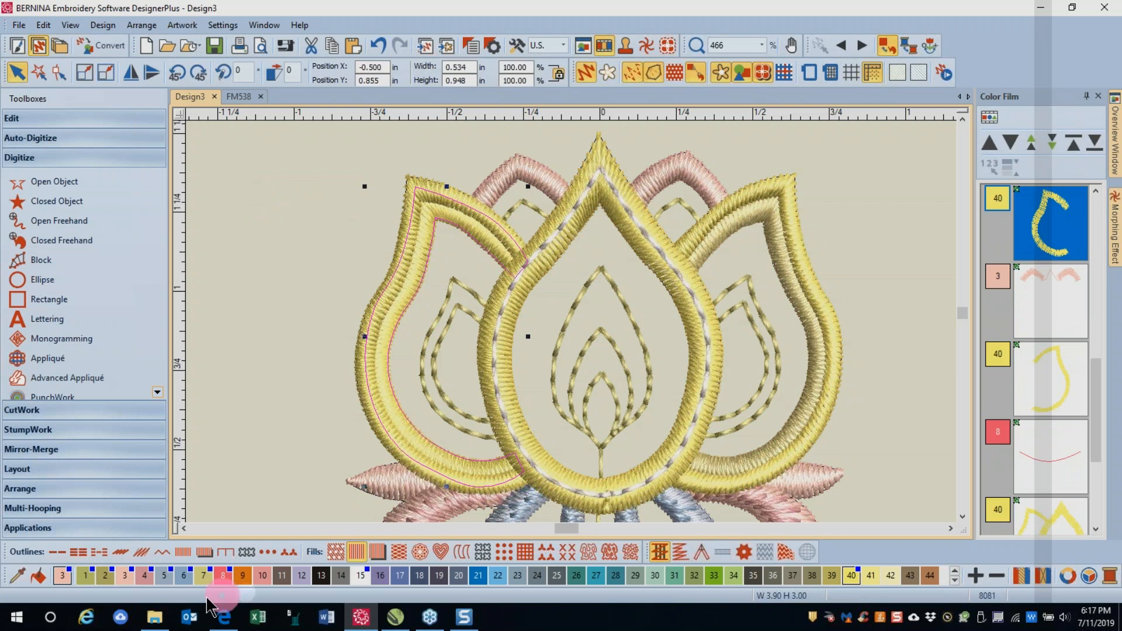
click(203, 575)
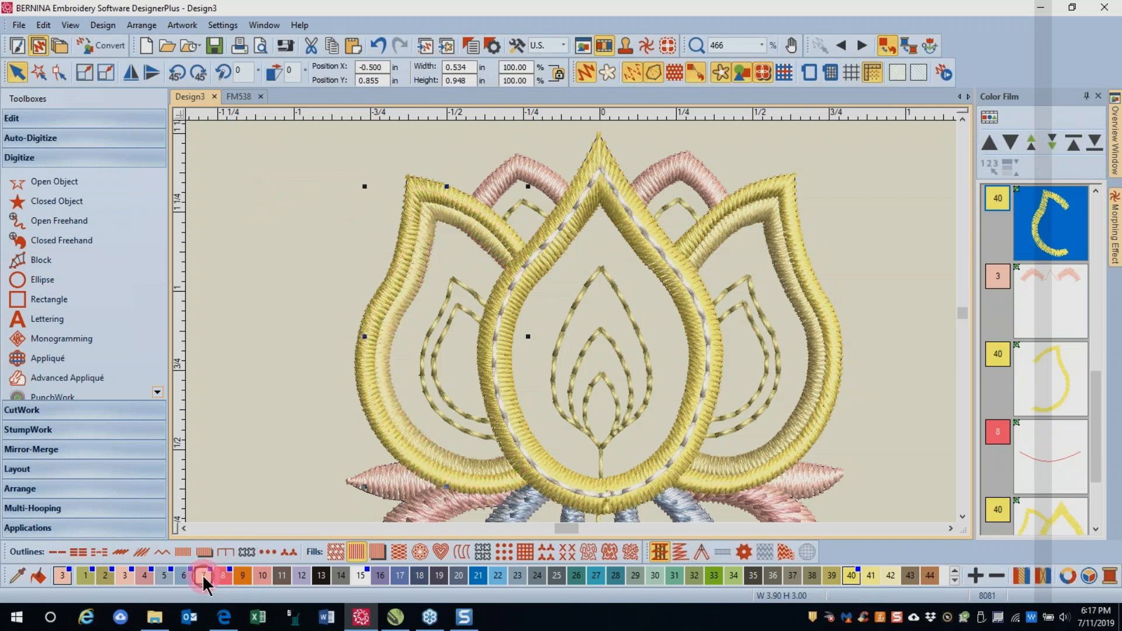
click(866, 204)
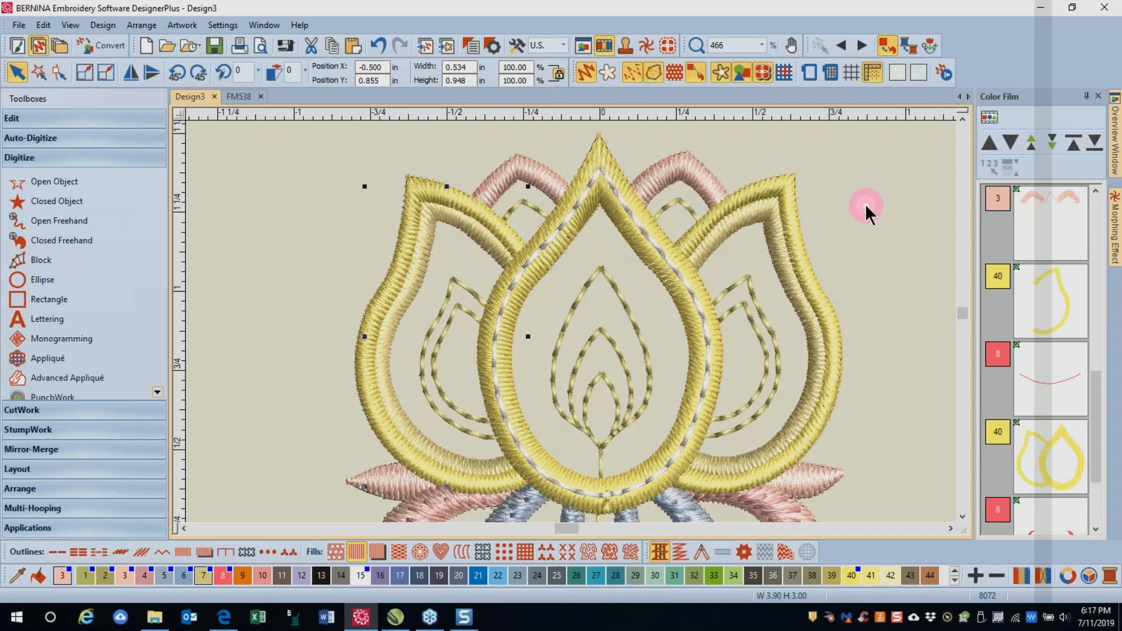
- Recolor the first color block, with the scrolls, leaf stitching and petal details, to thread color 30
scroll(571, 320, down, 3)
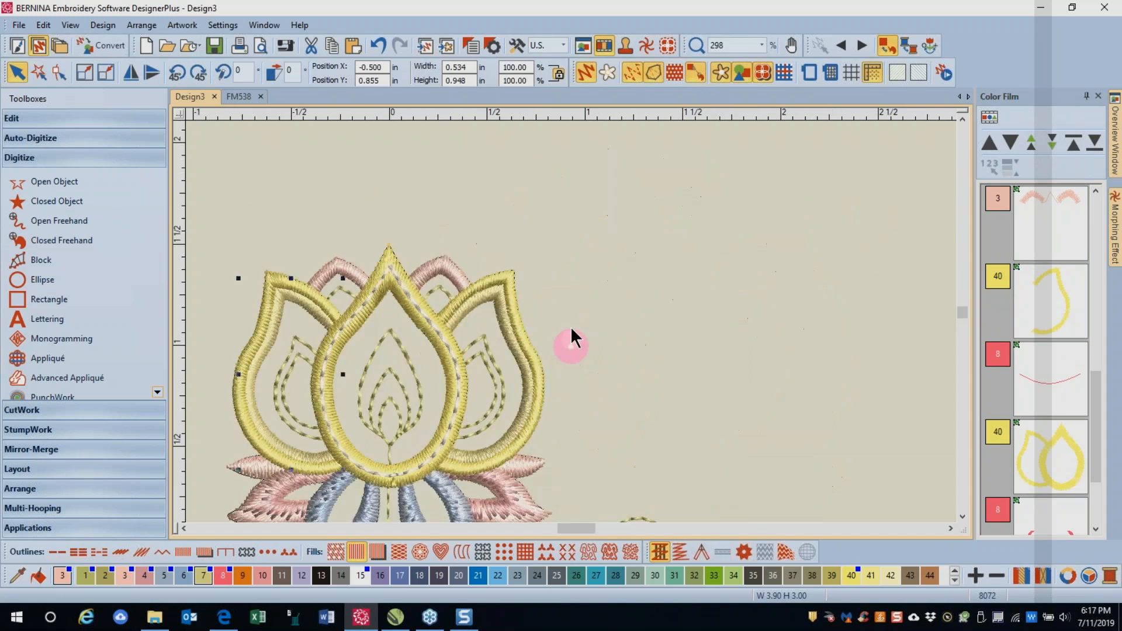
mouse_move(962, 313)
mouse_down()
mouse_move(950, 330)
mouse_move(957, 307)
mouse_move(953, 318)
mouse_up()
drag(1098, 386, 1104, 205)
click(1035, 241)
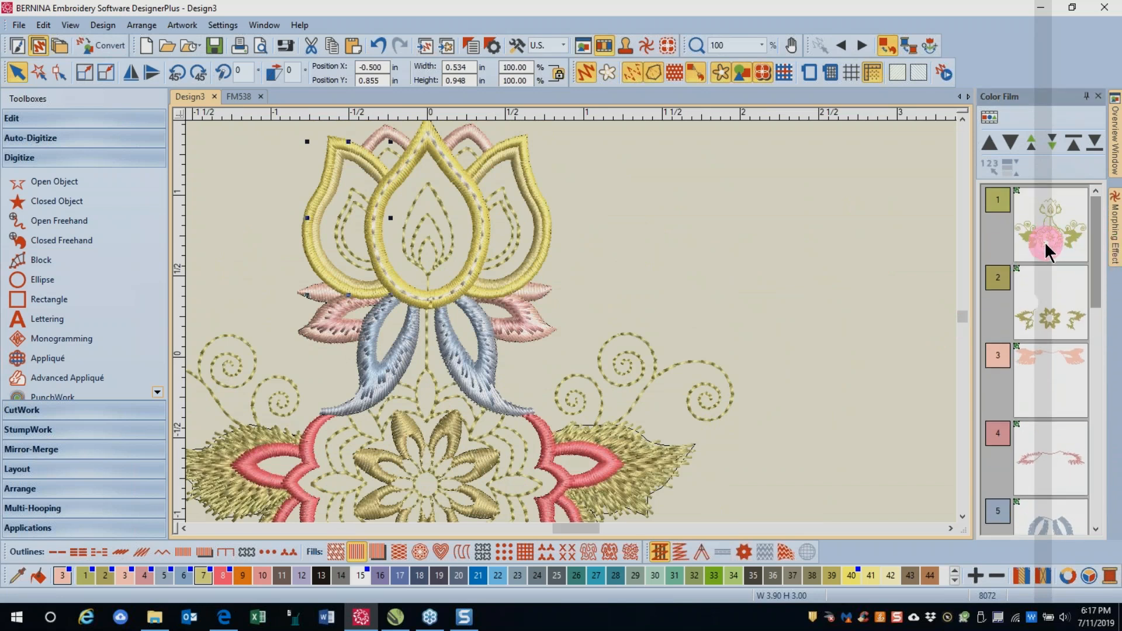
click(775, 232)
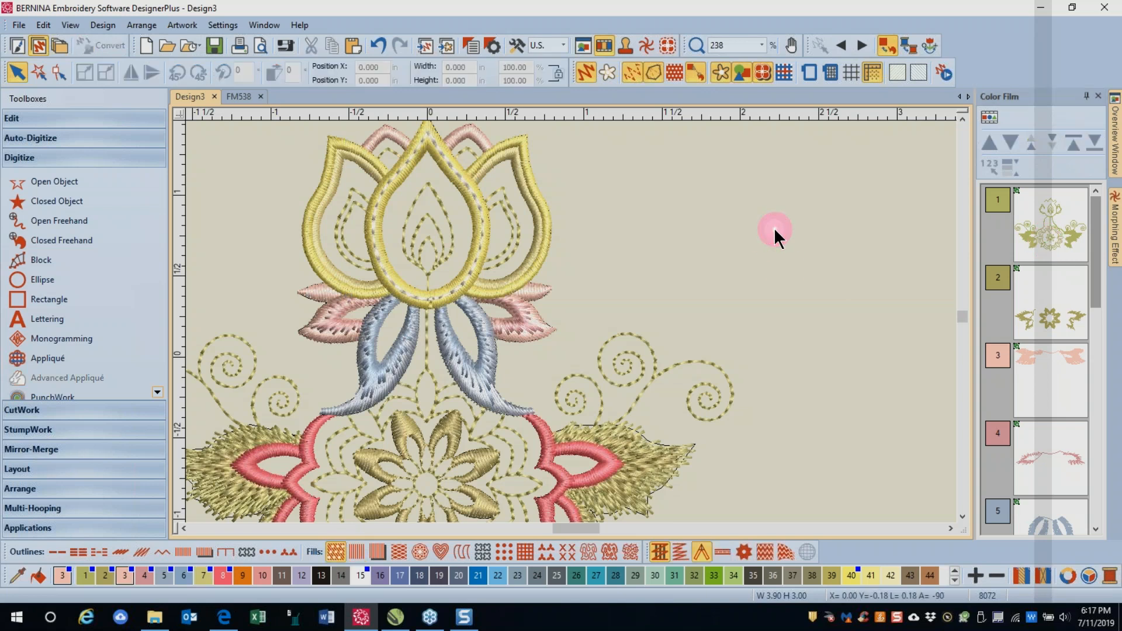
click(1040, 234)
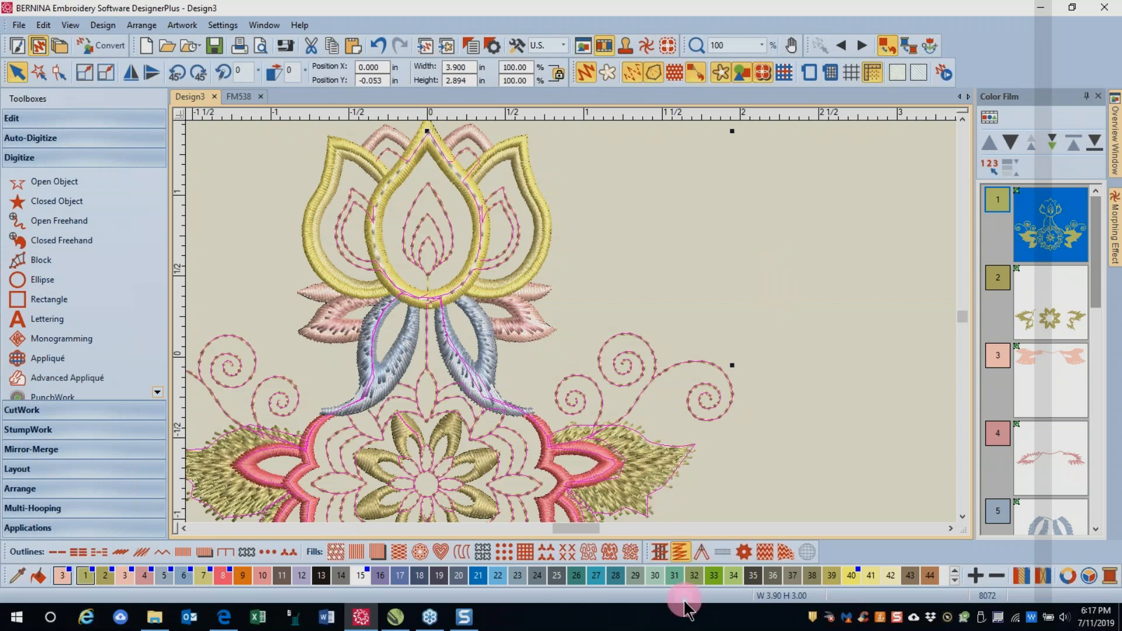
click(655, 577)
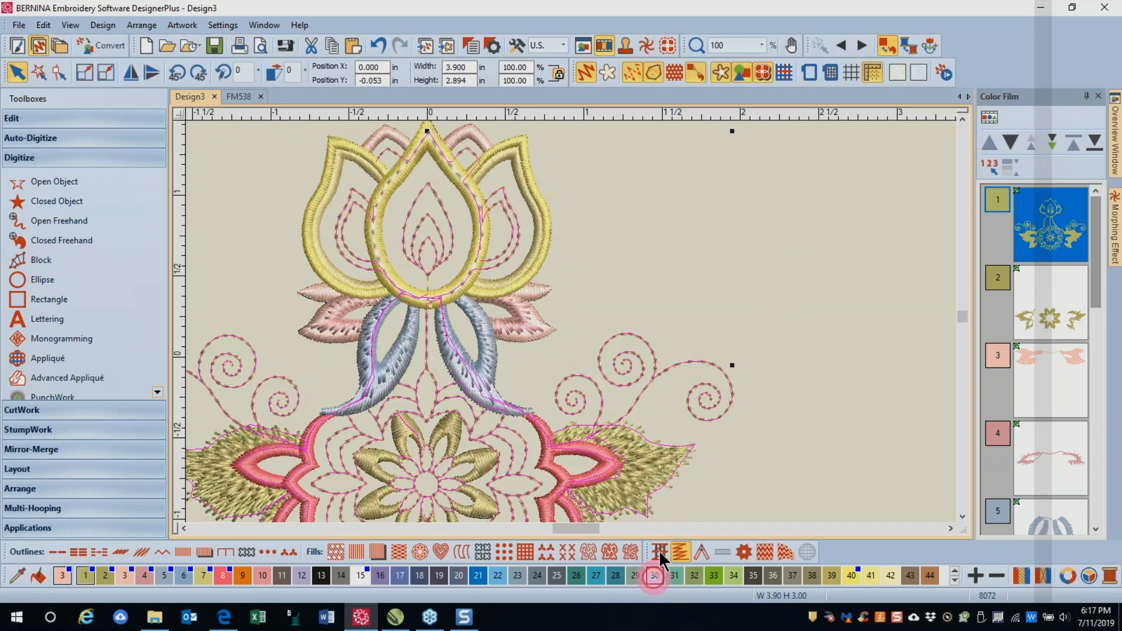
click(784, 304)
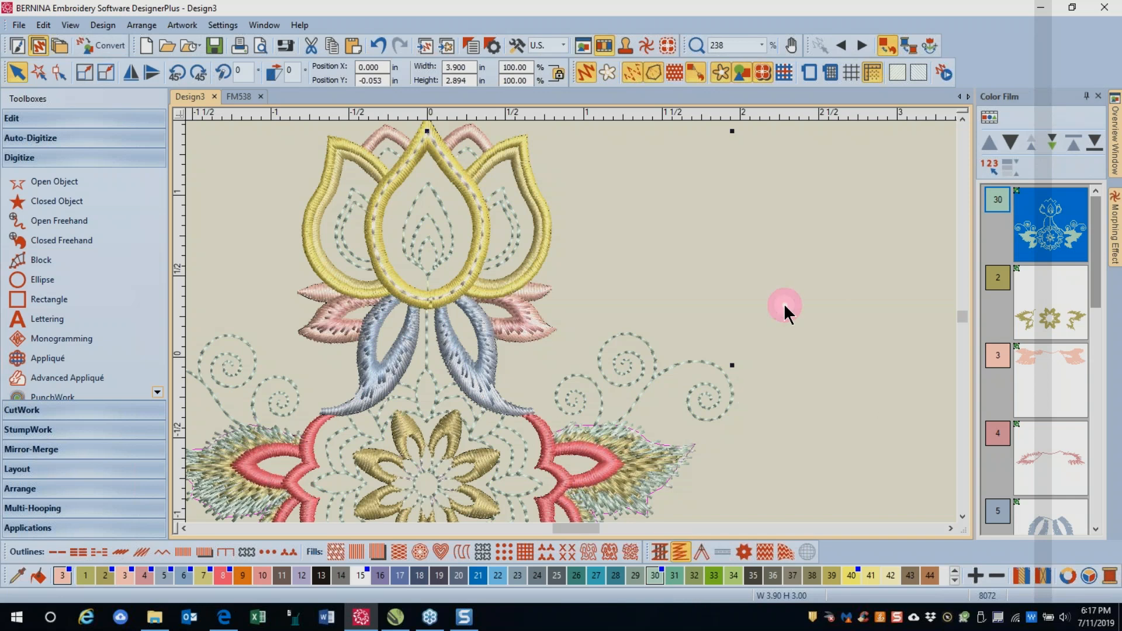
click(813, 255)
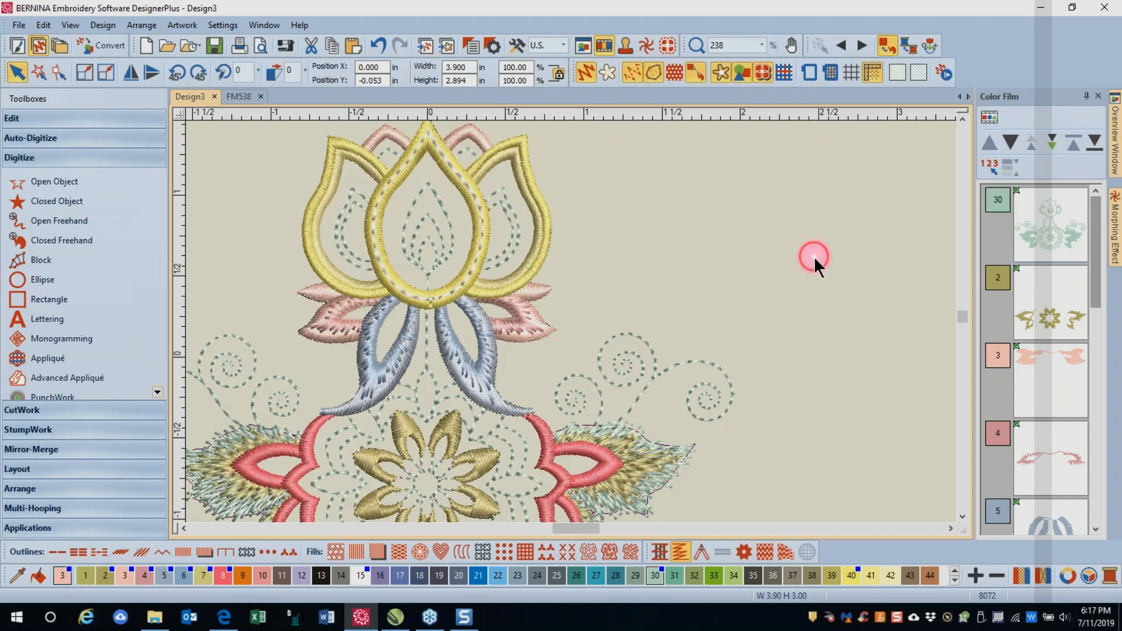
- Recolor the second color block, with the central blossom and leaf centers, to thread color 7
click(1053, 326)
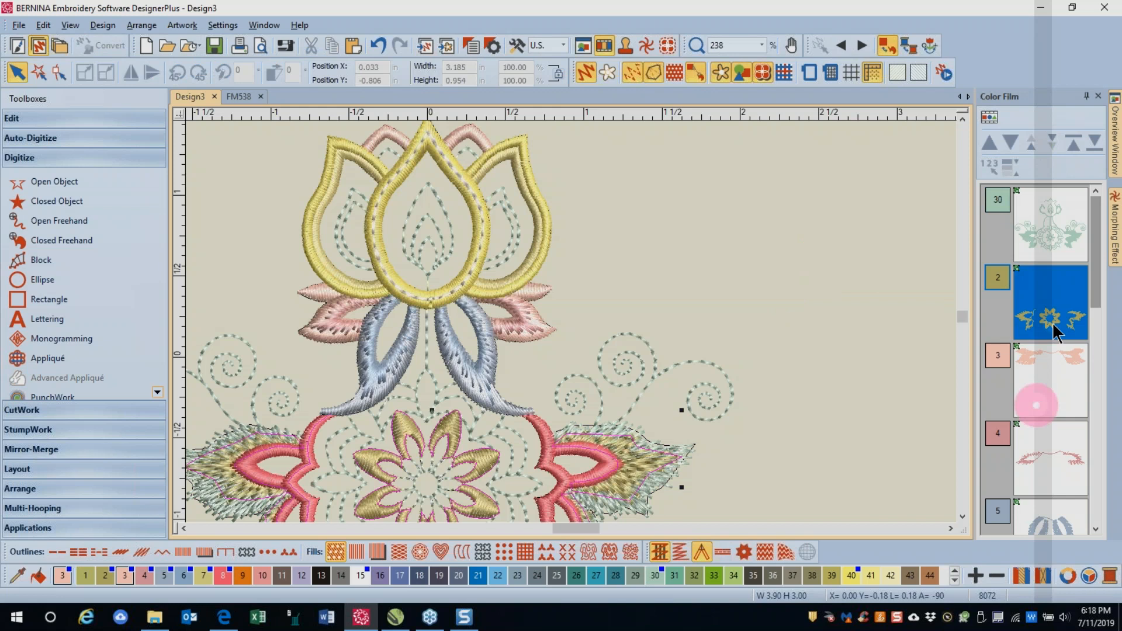
click(204, 579)
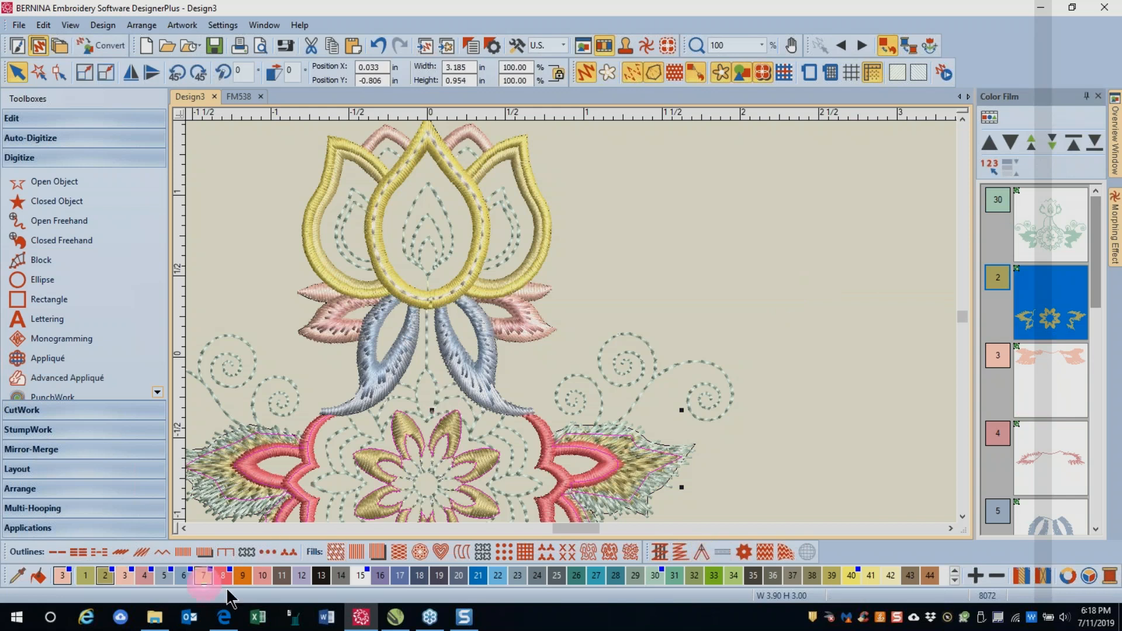
- Recolor the second color block, with the central blossom and leaf centers, to thread color 10
click(263, 576)
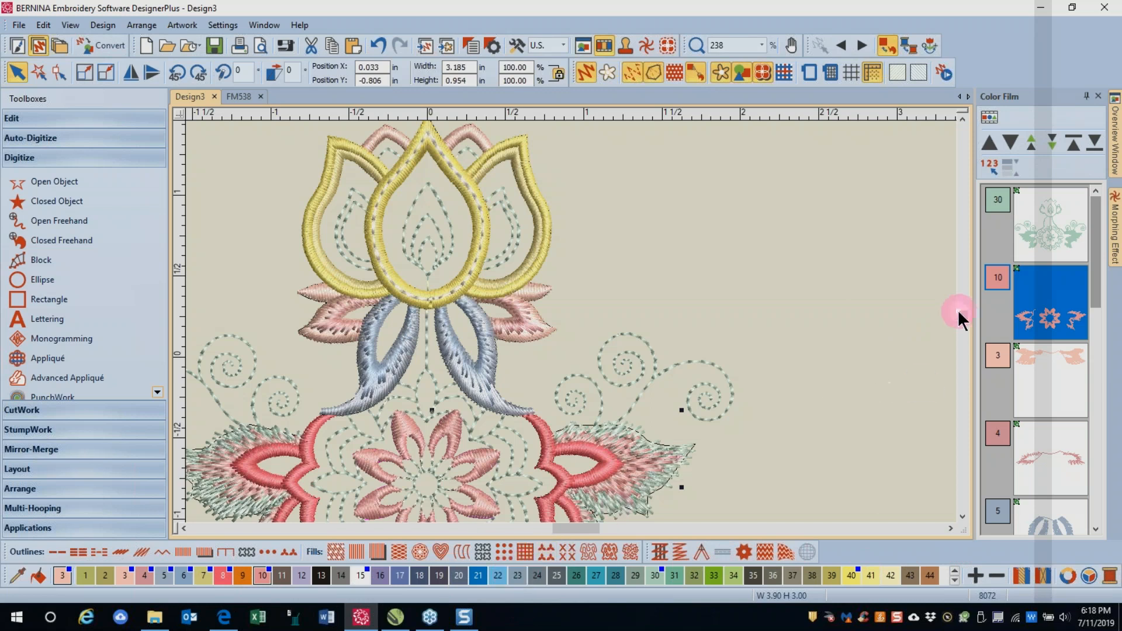
scroll(960, 314, down, 5)
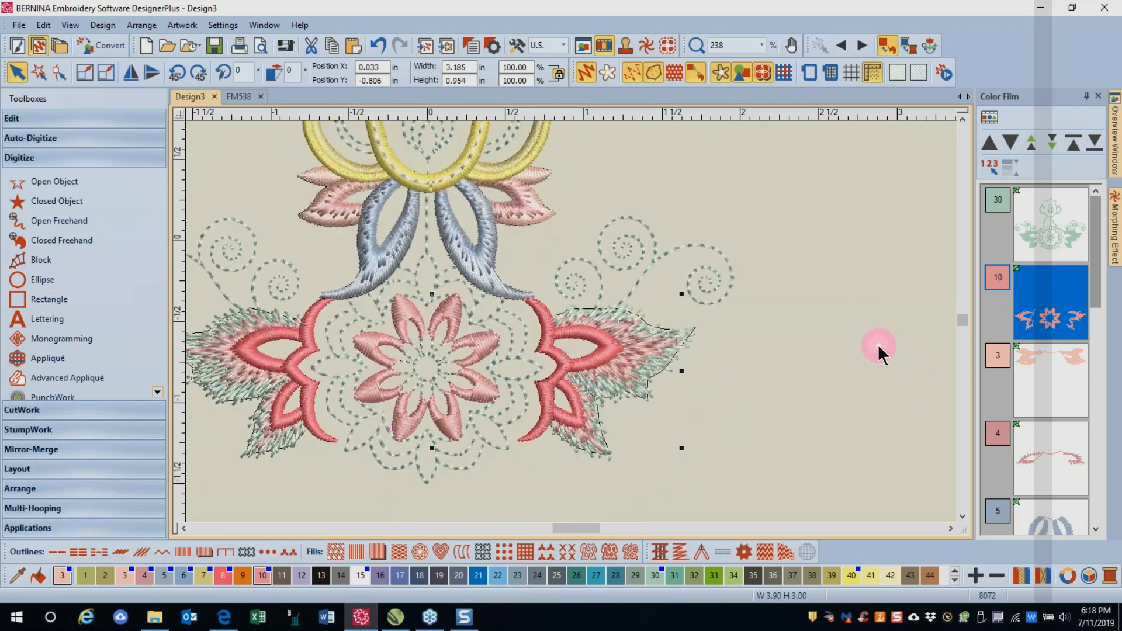
- Add thread color 57 to the design palette, try it on the second color block, and undo that recoloring
click(975, 577)
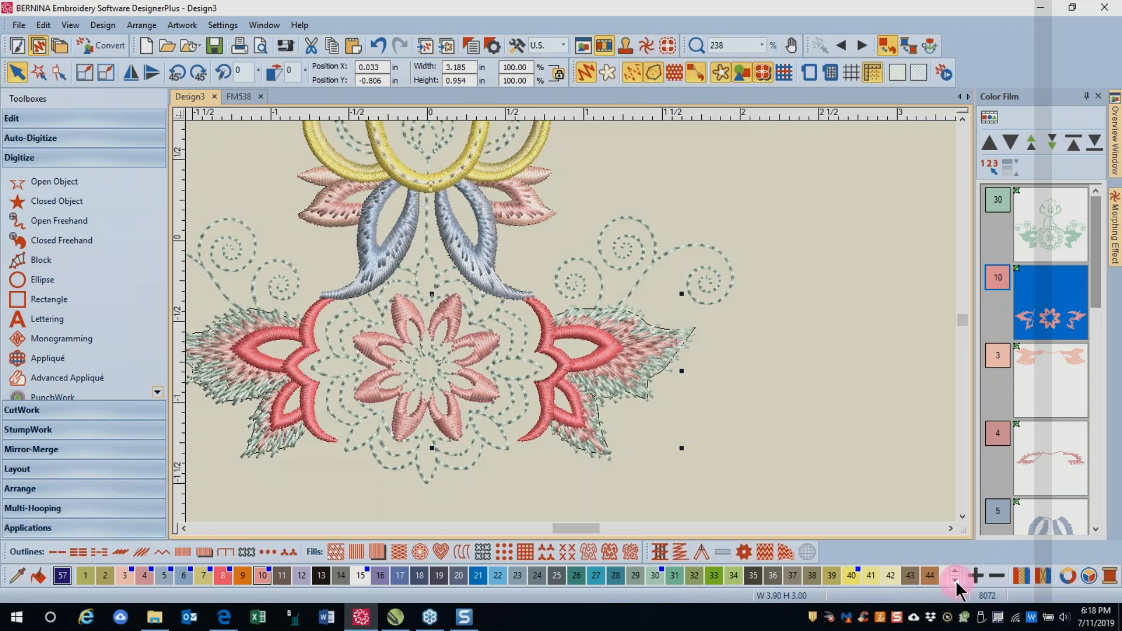
click(956, 581)
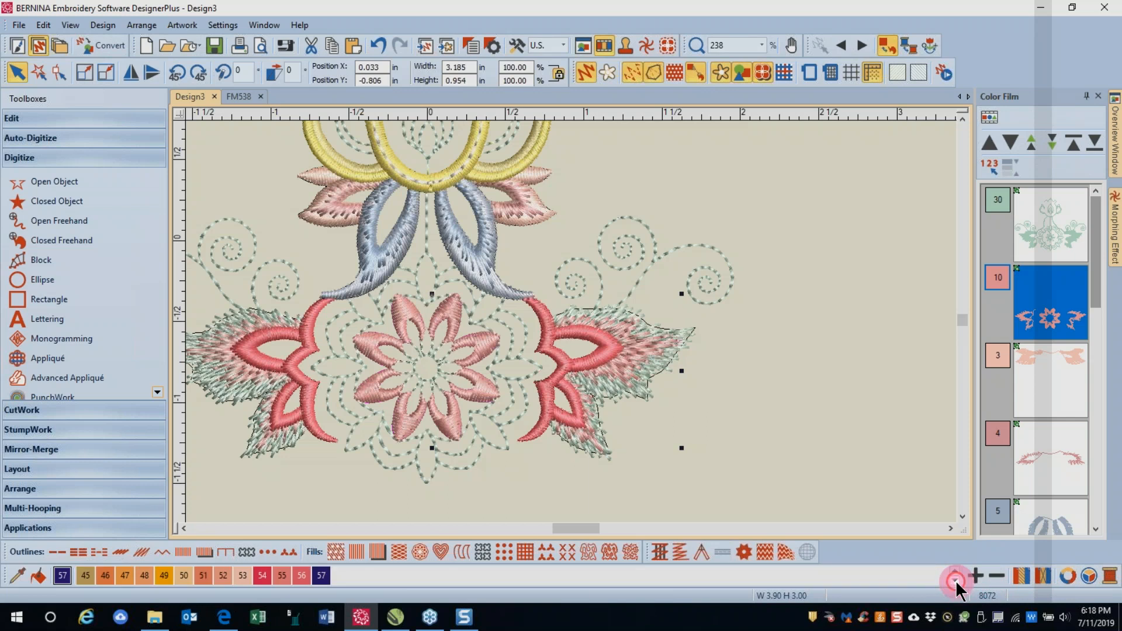
click(321, 576)
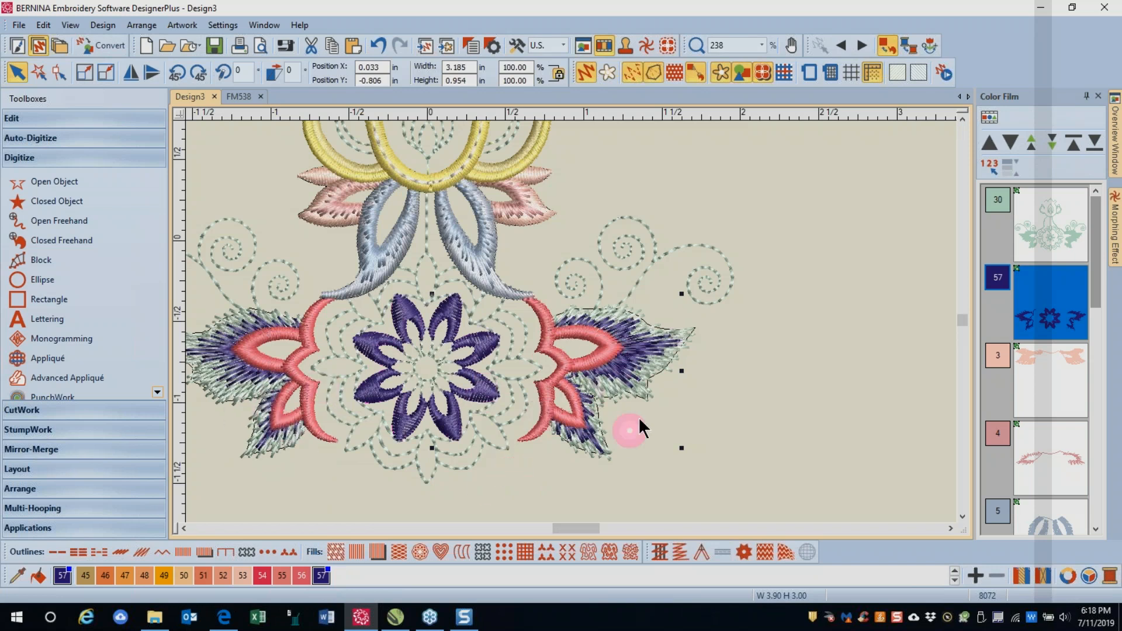
click(380, 44)
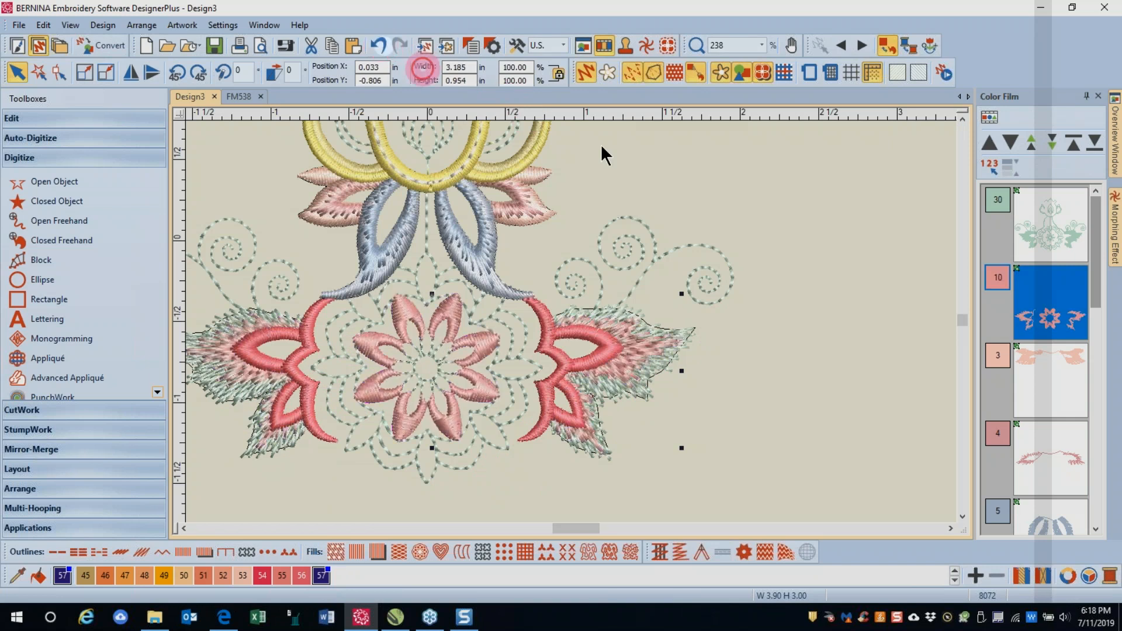
click(829, 258)
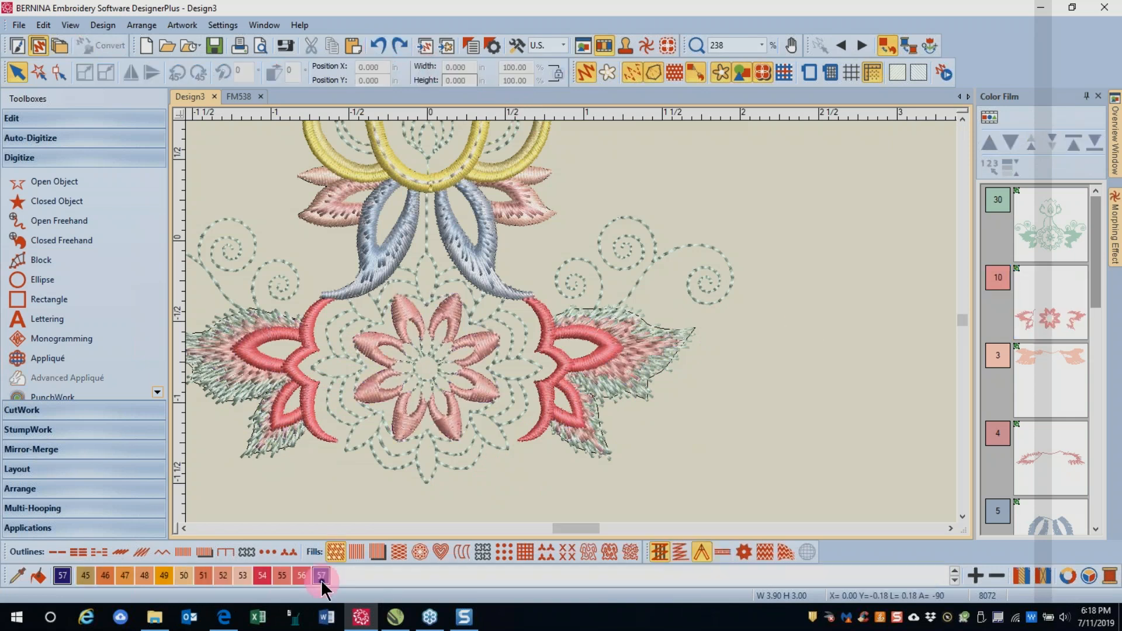
- Make palette color 57 current and show the My Threads list
click(321, 579)
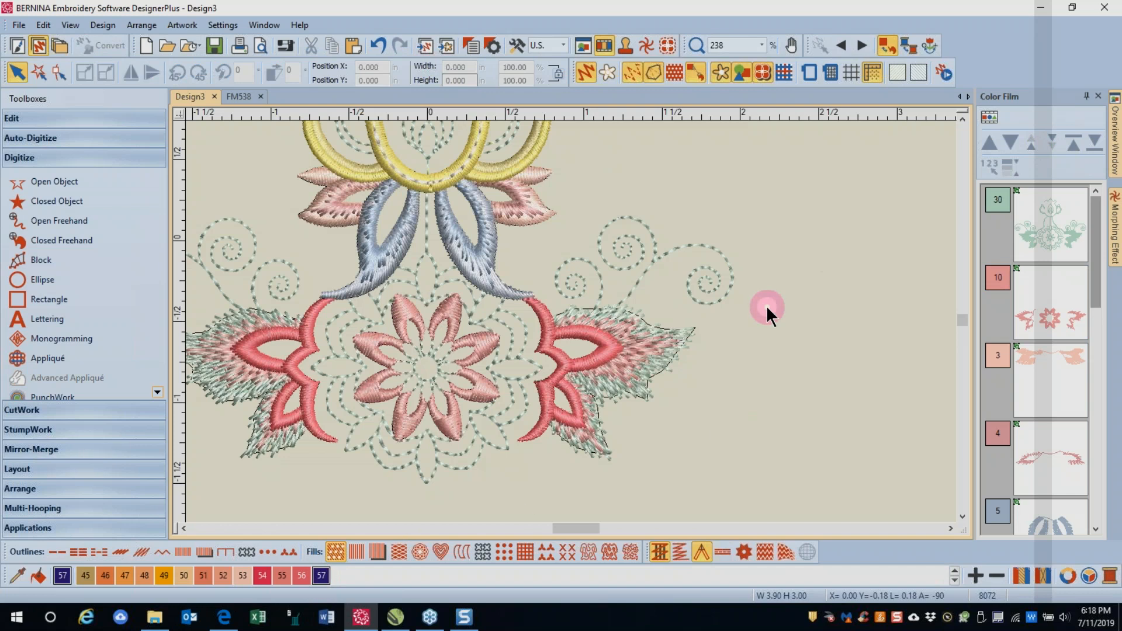
click(1110, 579)
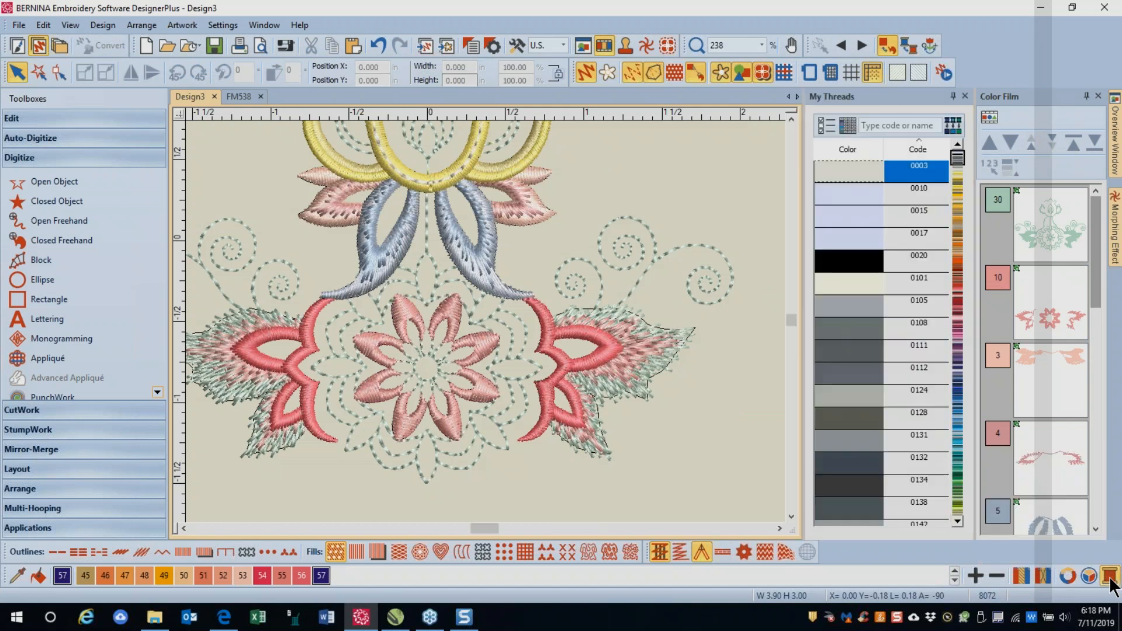
click(853, 171)
click(930, 258)
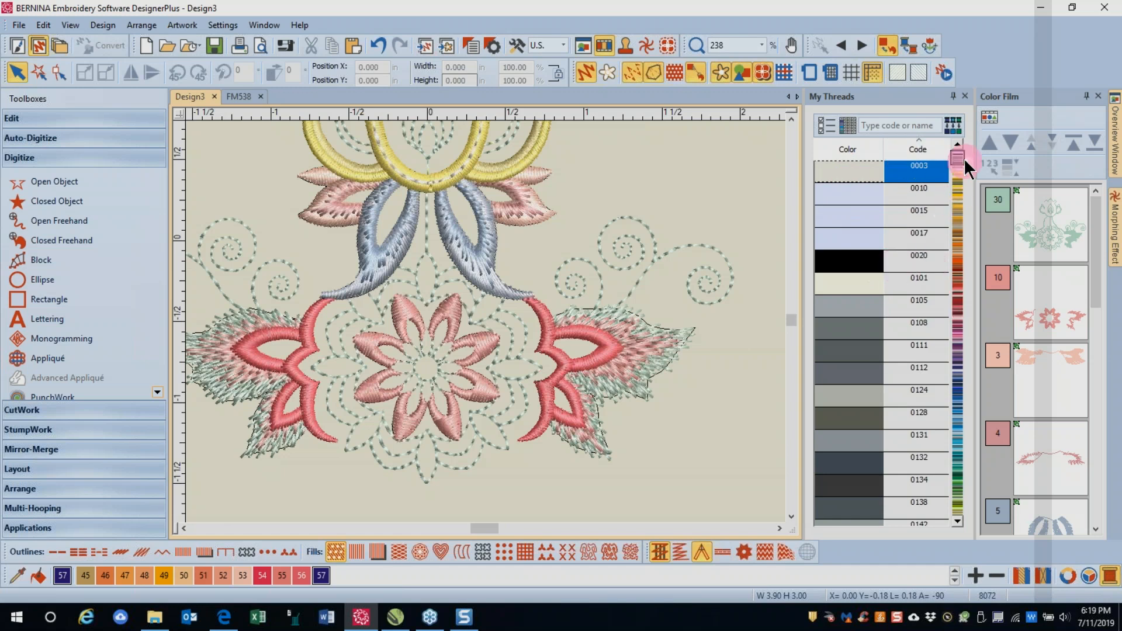
- Assign the green thread 5210 to palette color 57 and undo that assignment, keeping color 57 in the palette
drag(958, 160, 970, 475)
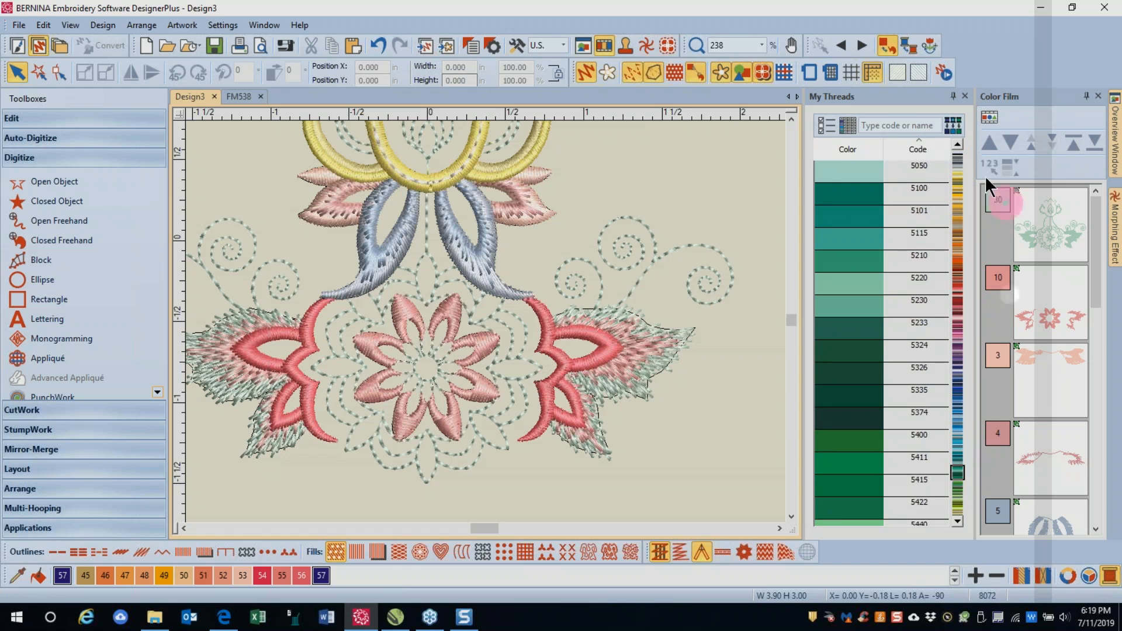
click(862, 260)
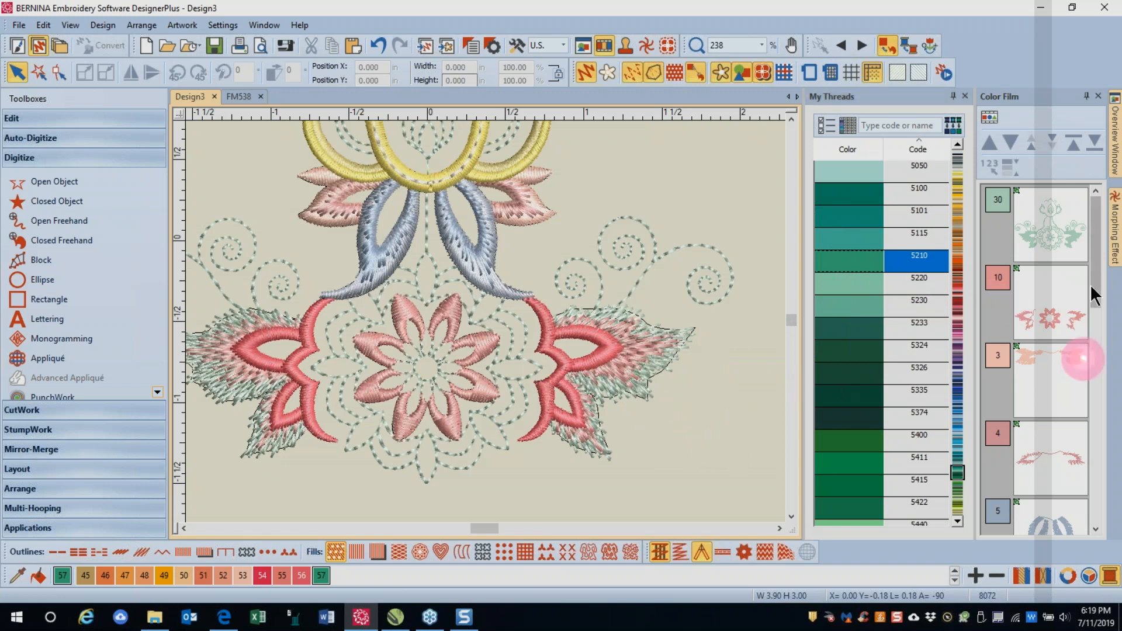
click(1099, 237)
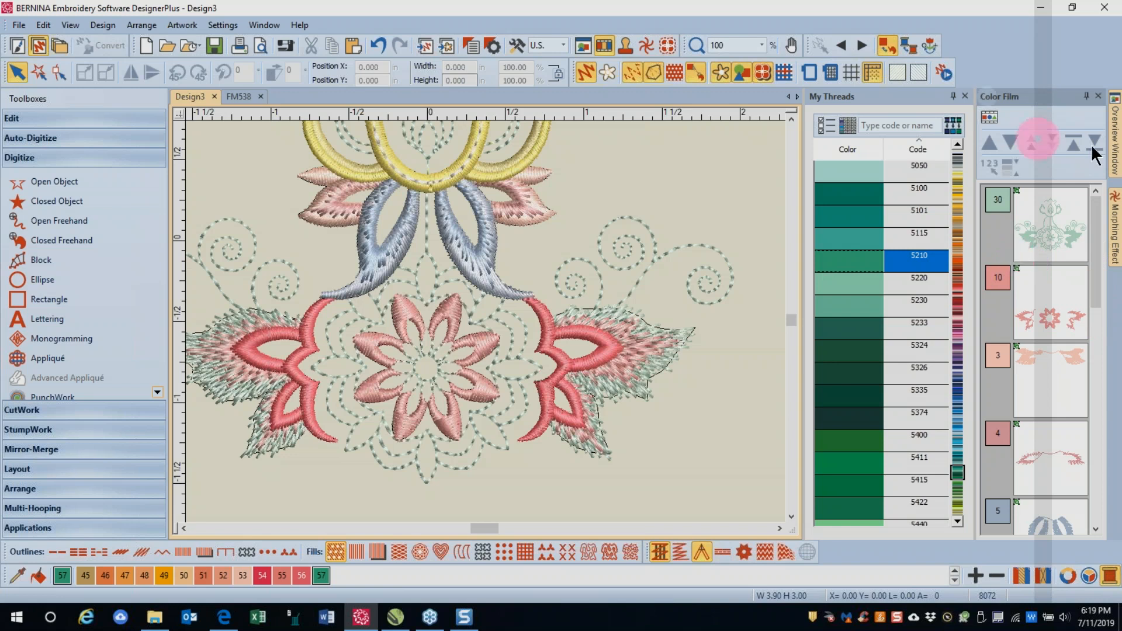
click(375, 44)
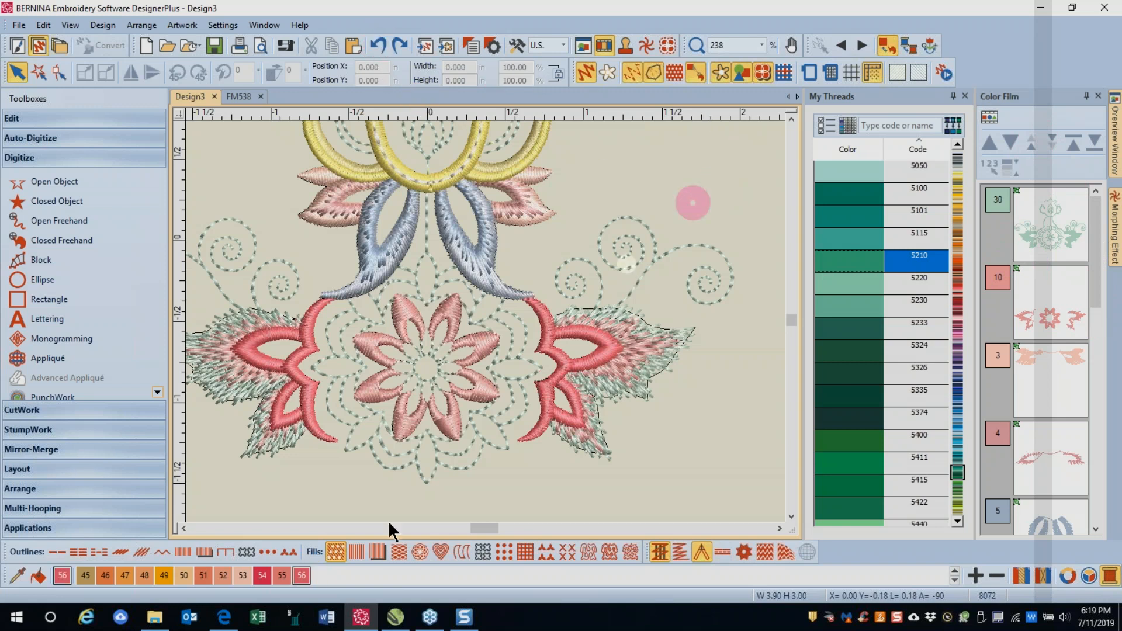
click(398, 43)
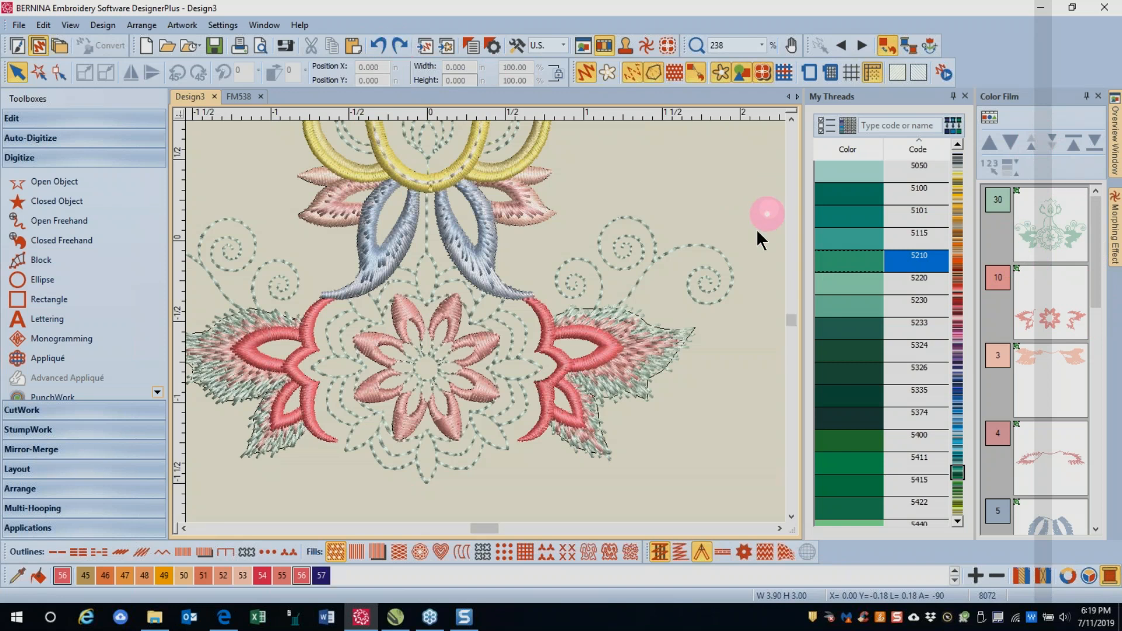
- Recolor only the first color block, with the scrolls and leaf edge stitching, to palette color 57
click(1036, 239)
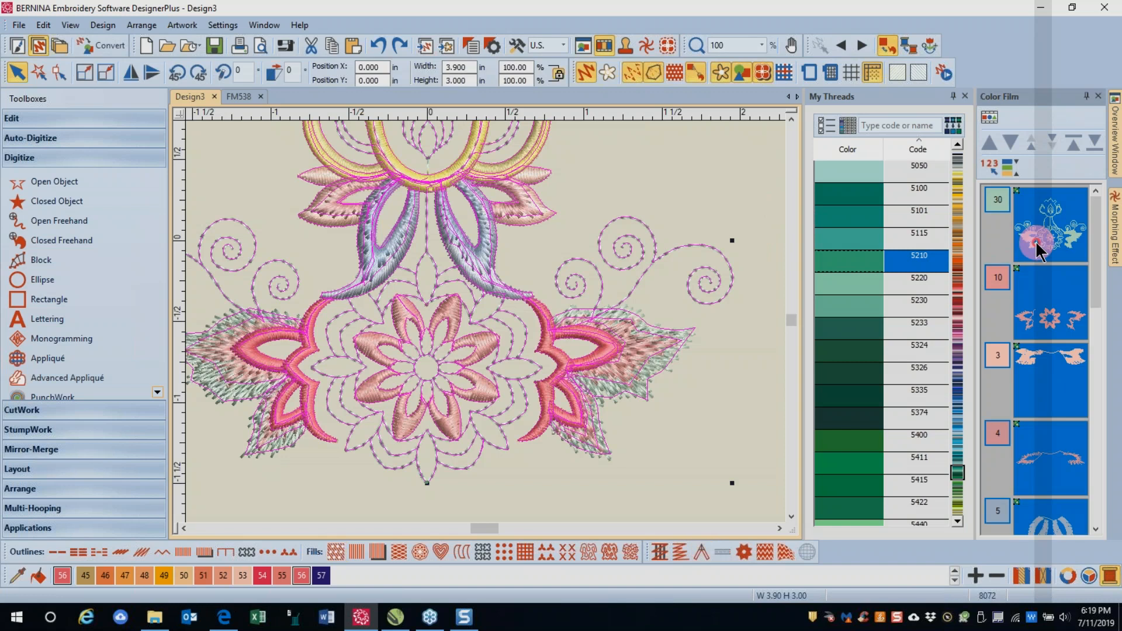
click(1036, 242)
click(1036, 242)
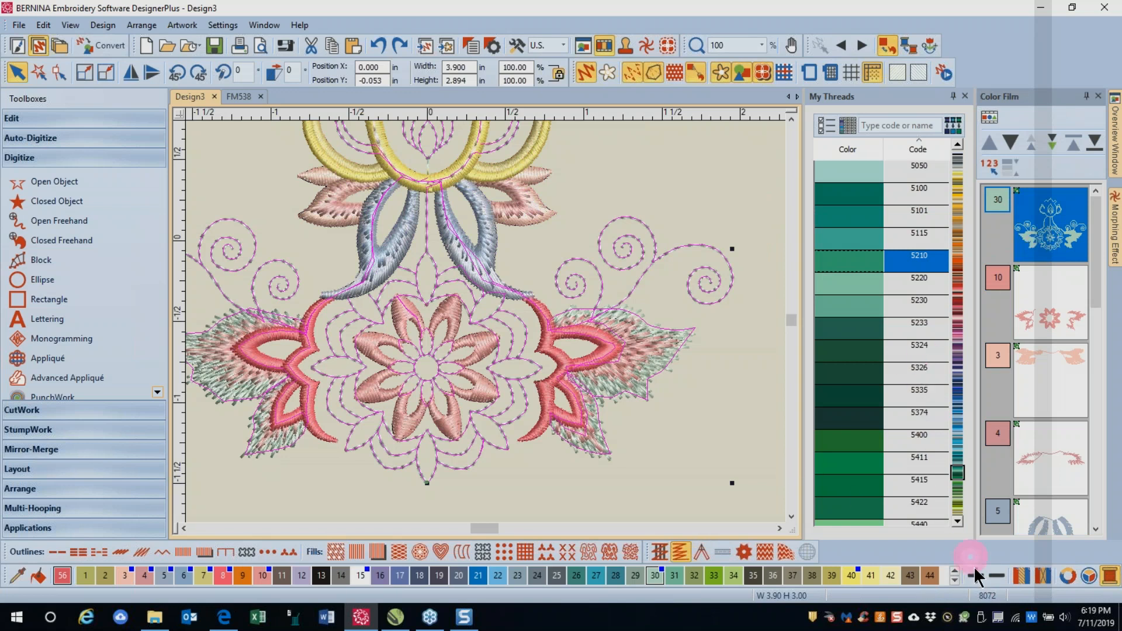
click(955, 581)
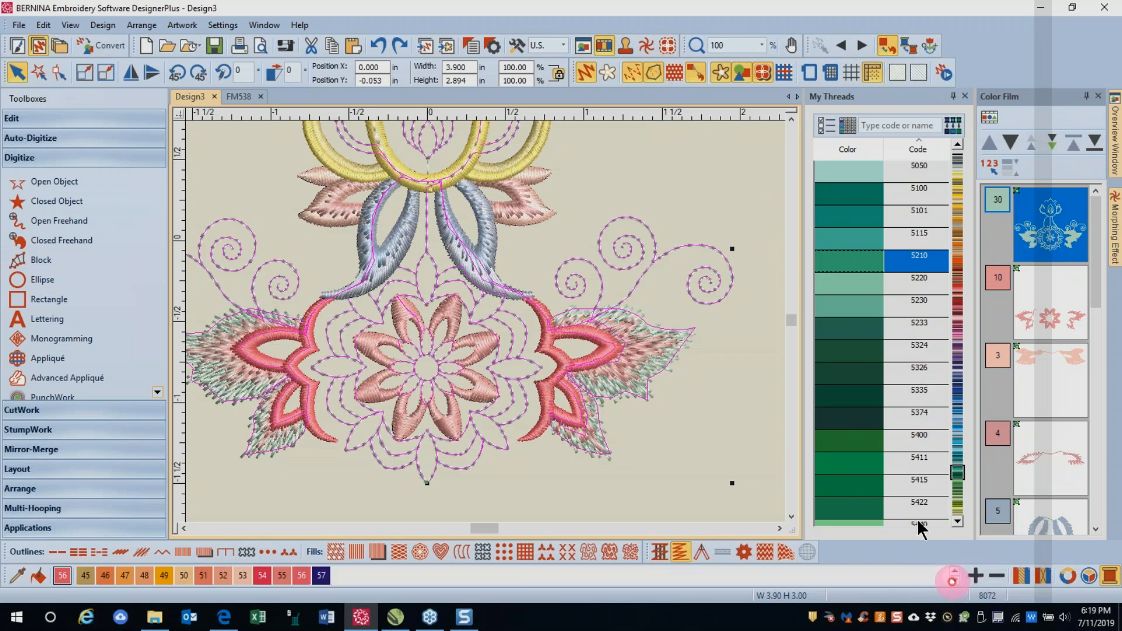
click(863, 377)
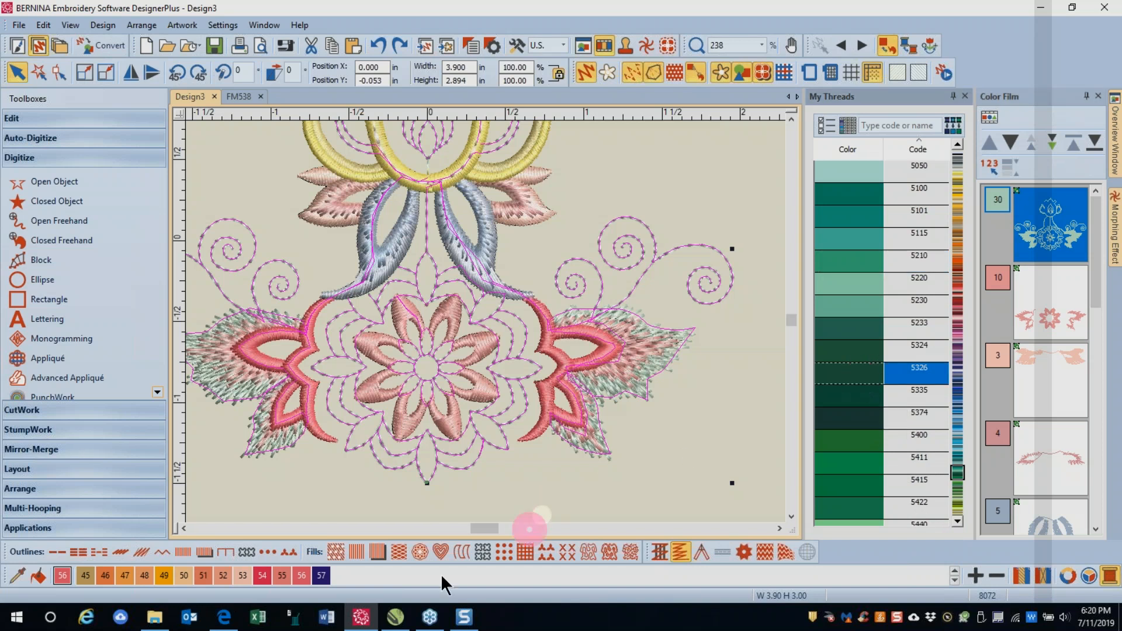
click(322, 578)
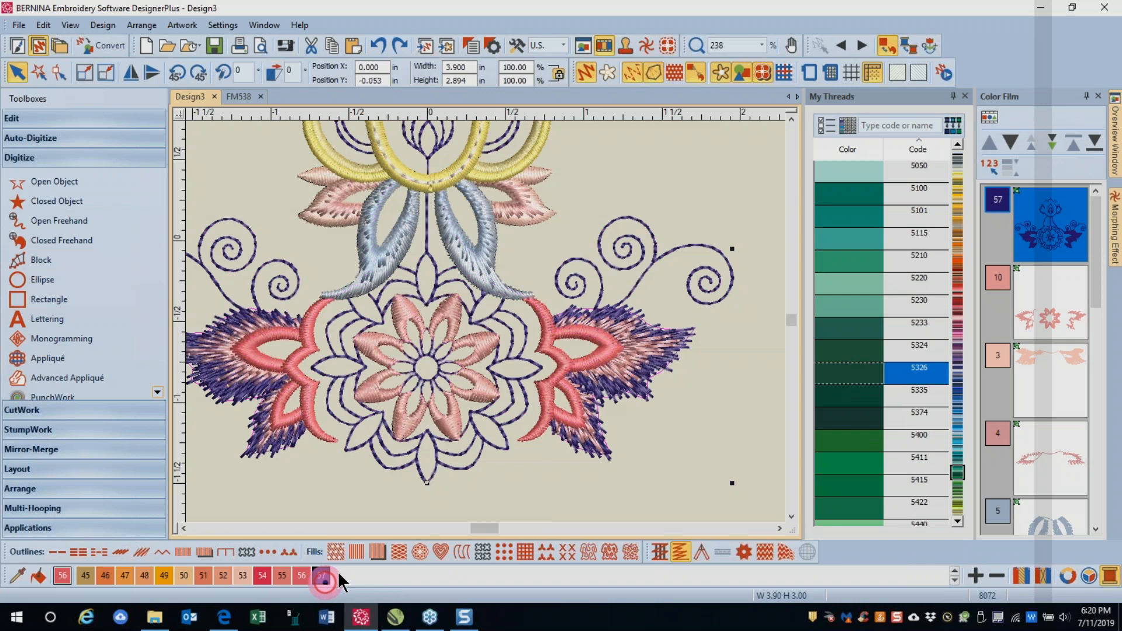
- Try threads 5326, 5230 and 5411 for the first color block's color 57, and settle on thread 5220
click(860, 376)
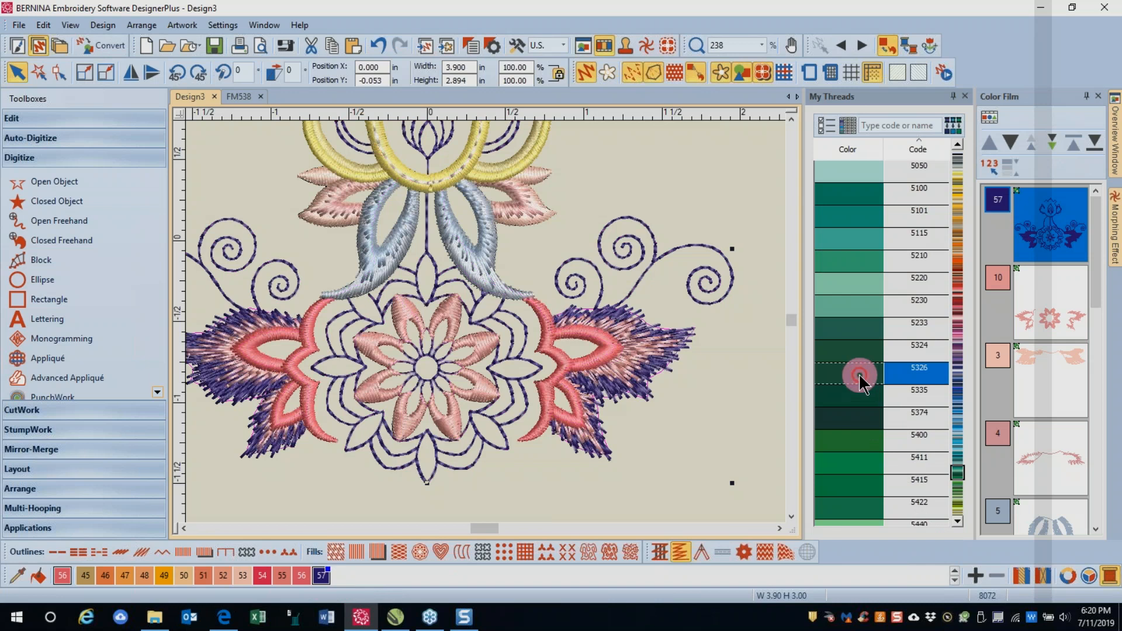
double_click(865, 376)
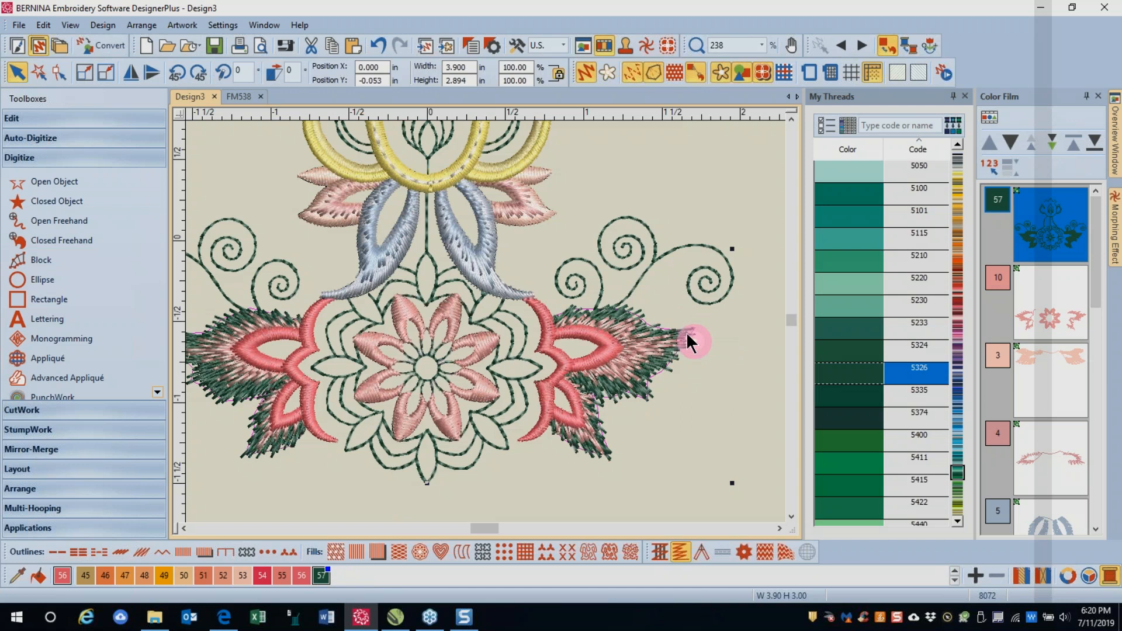
click(853, 308)
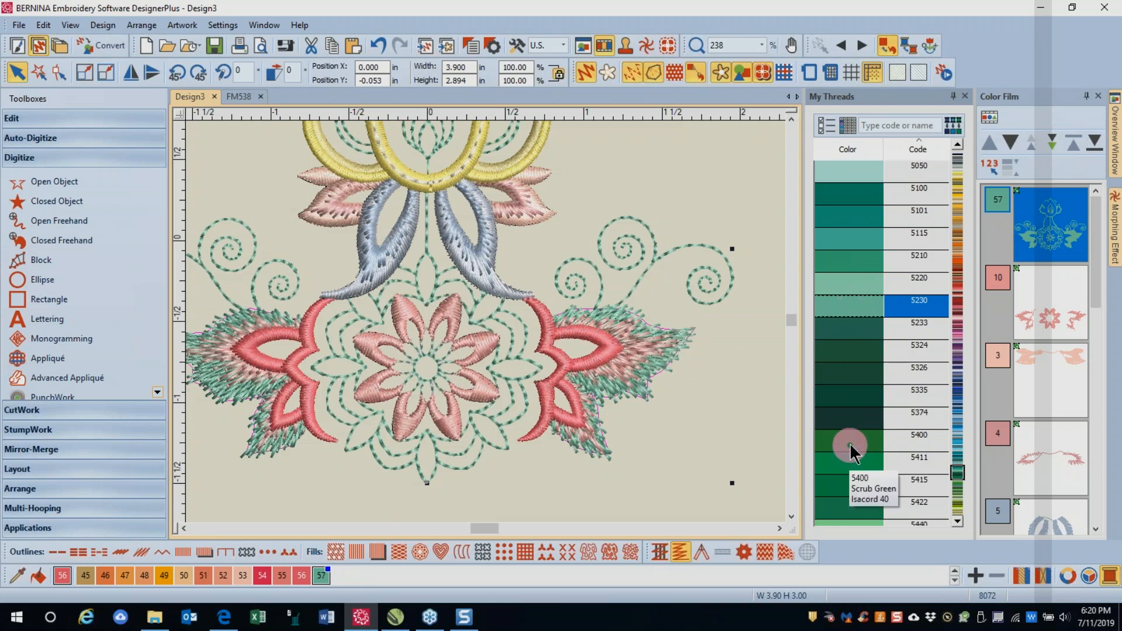
click(858, 466)
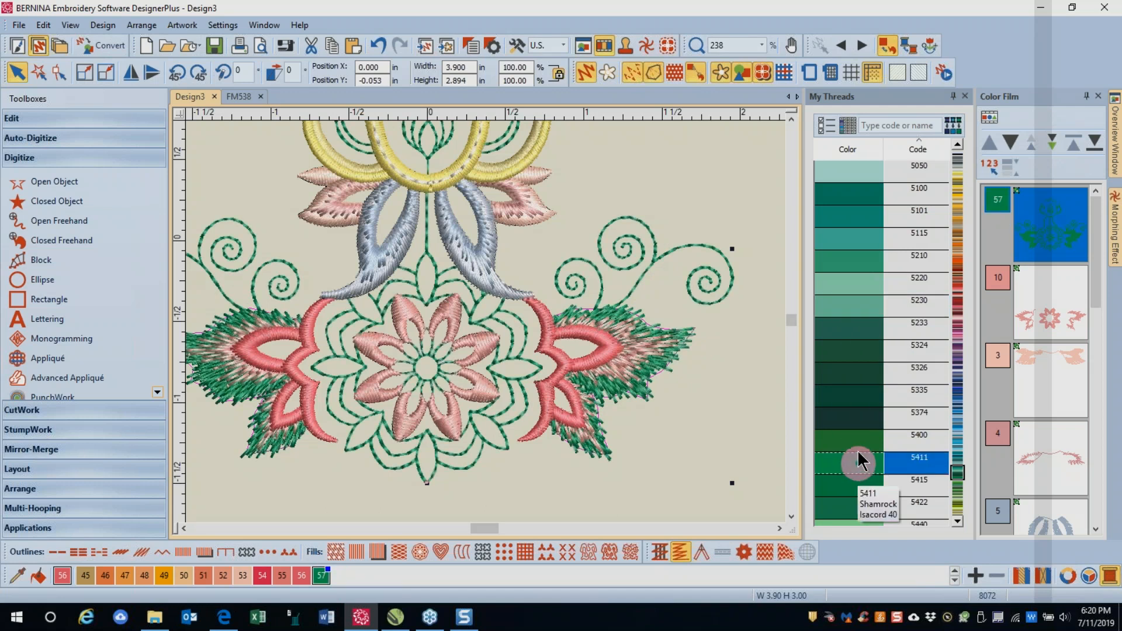
click(857, 283)
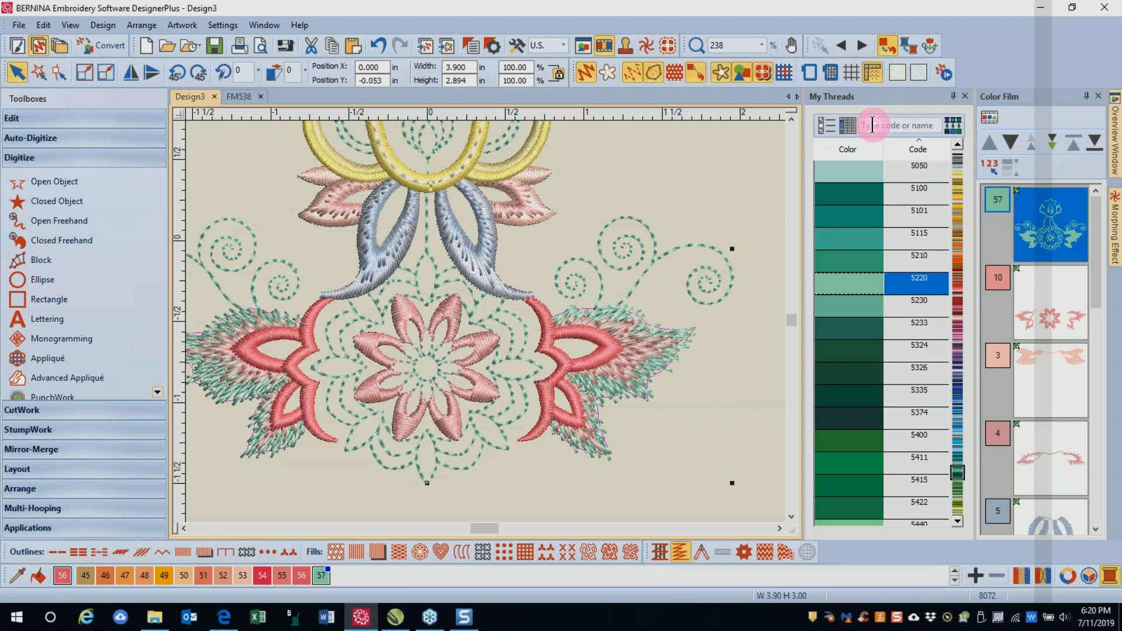
- Look up thread code 0520 and assign it to the color 7 block with the outer tulip petals' inner outlines
click(874, 124)
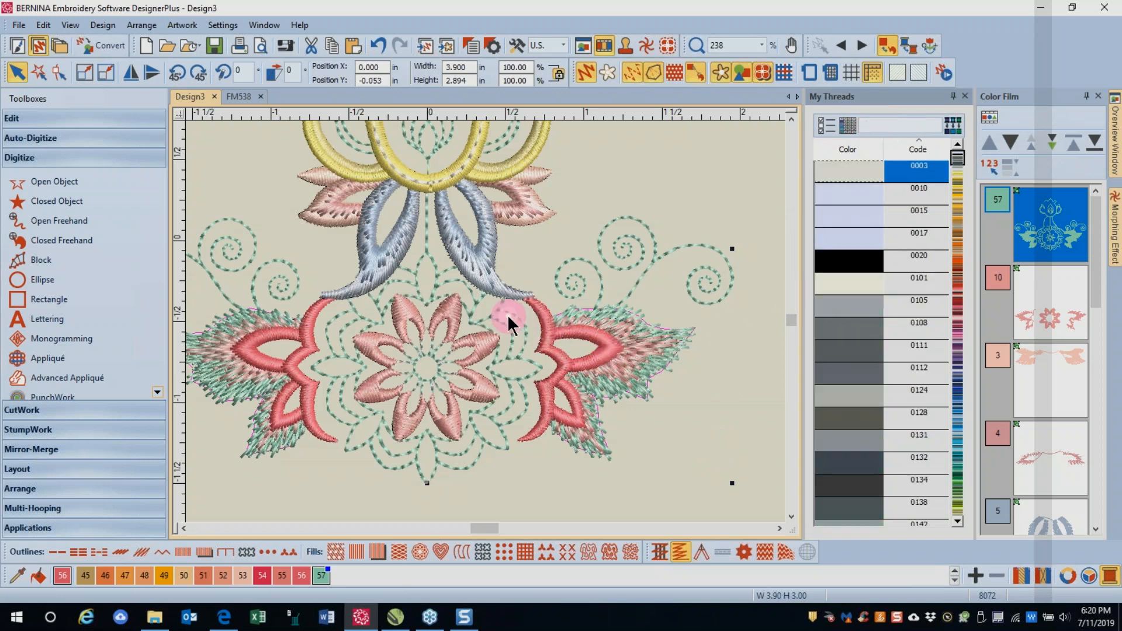
text(0520)
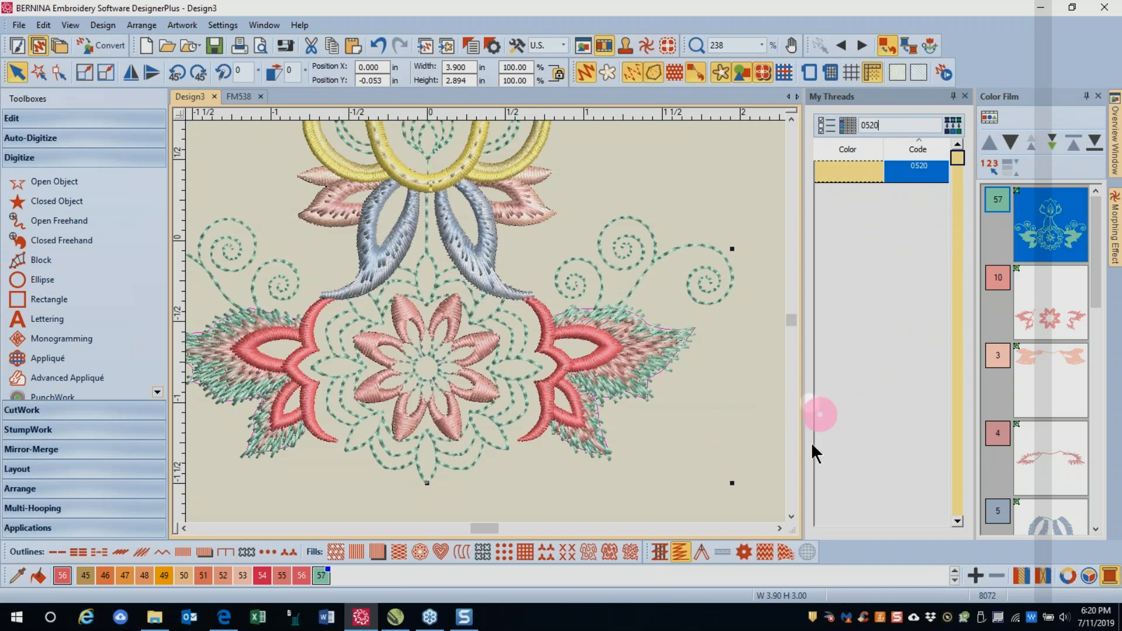
drag(1104, 274, 1105, 423)
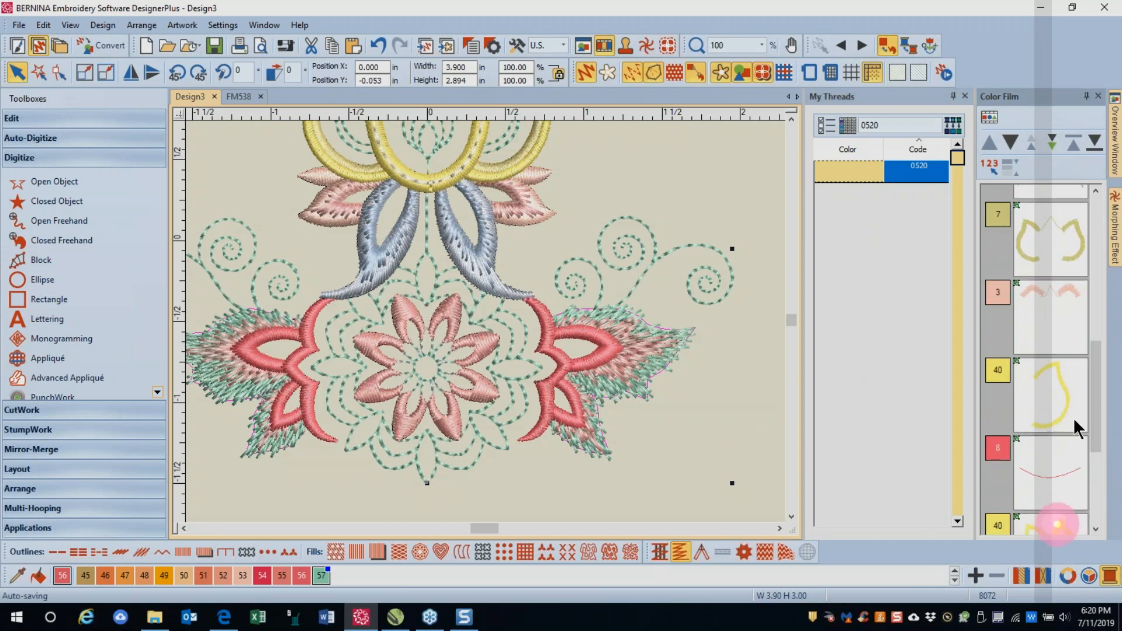
click(1043, 260)
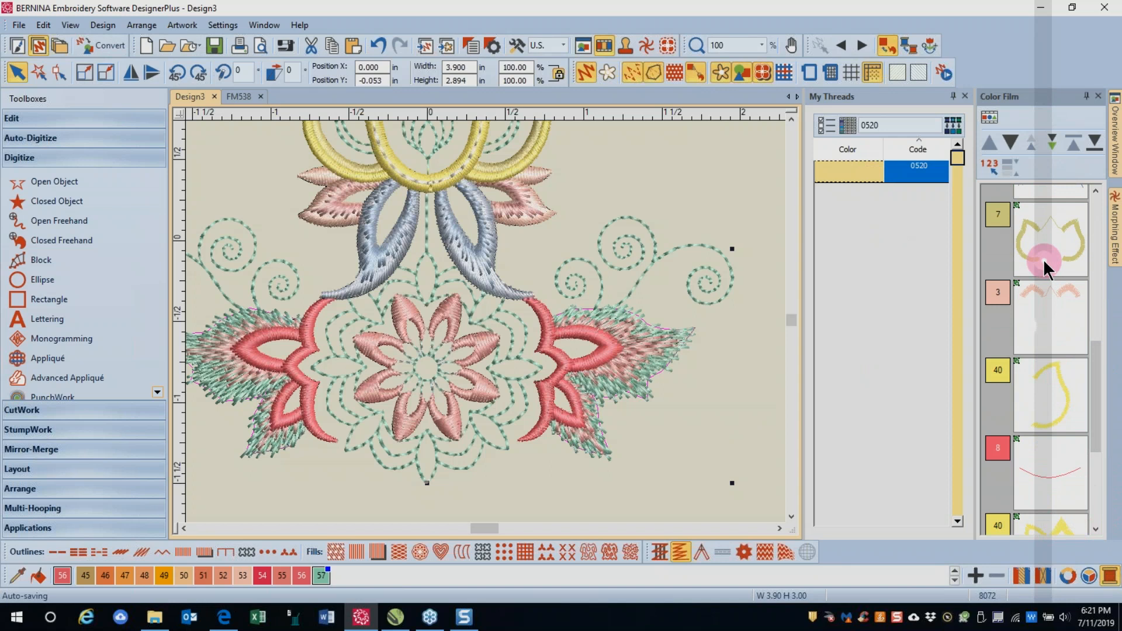
click(1043, 258)
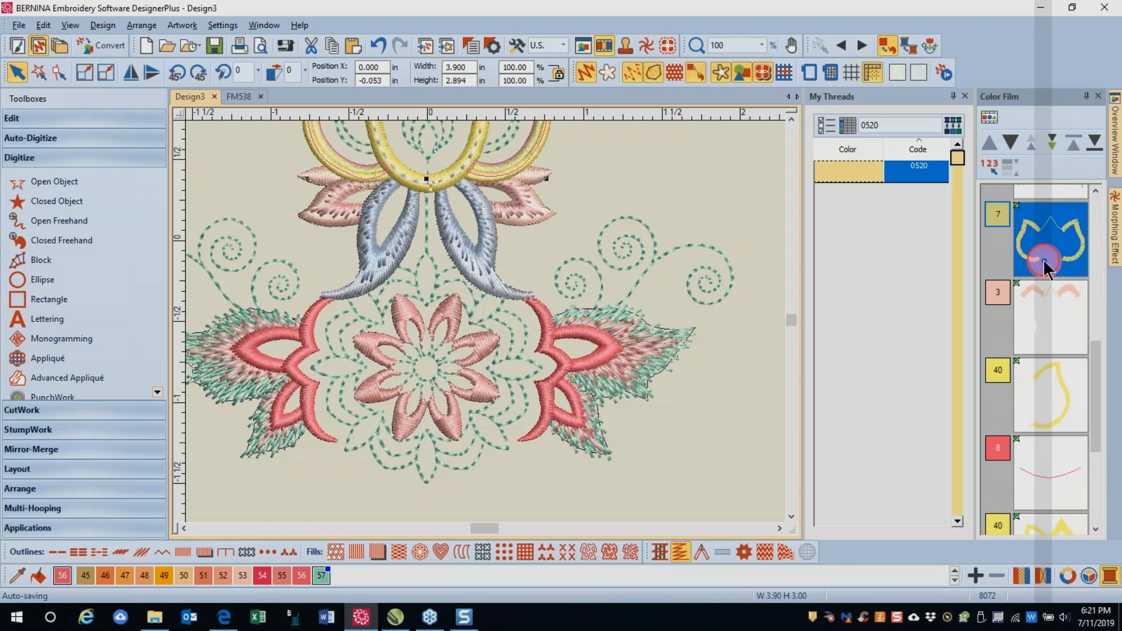
double_click(863, 171)
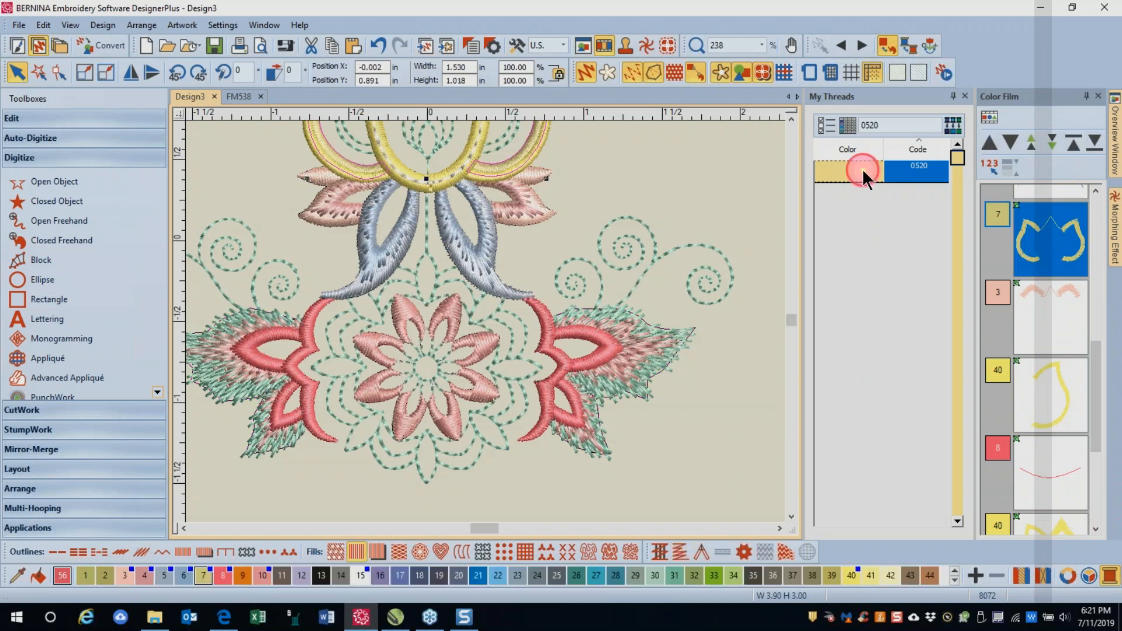
drag(792, 322, 792, 317)
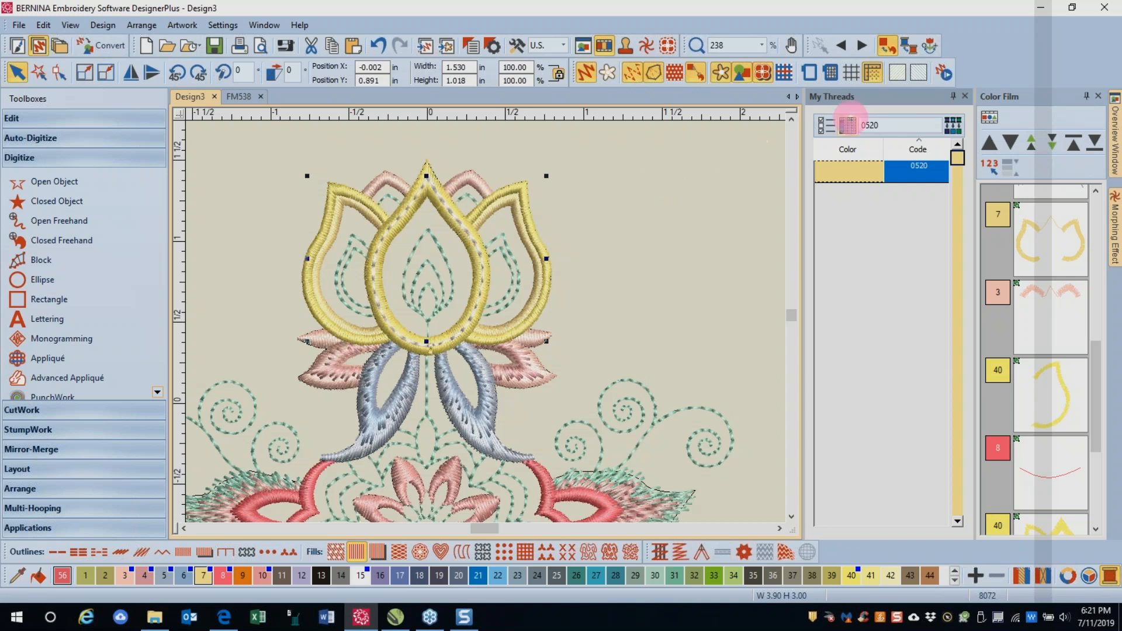
- Add the Aurifil thread chart to My charts alongside Isacord 40
click(828, 130)
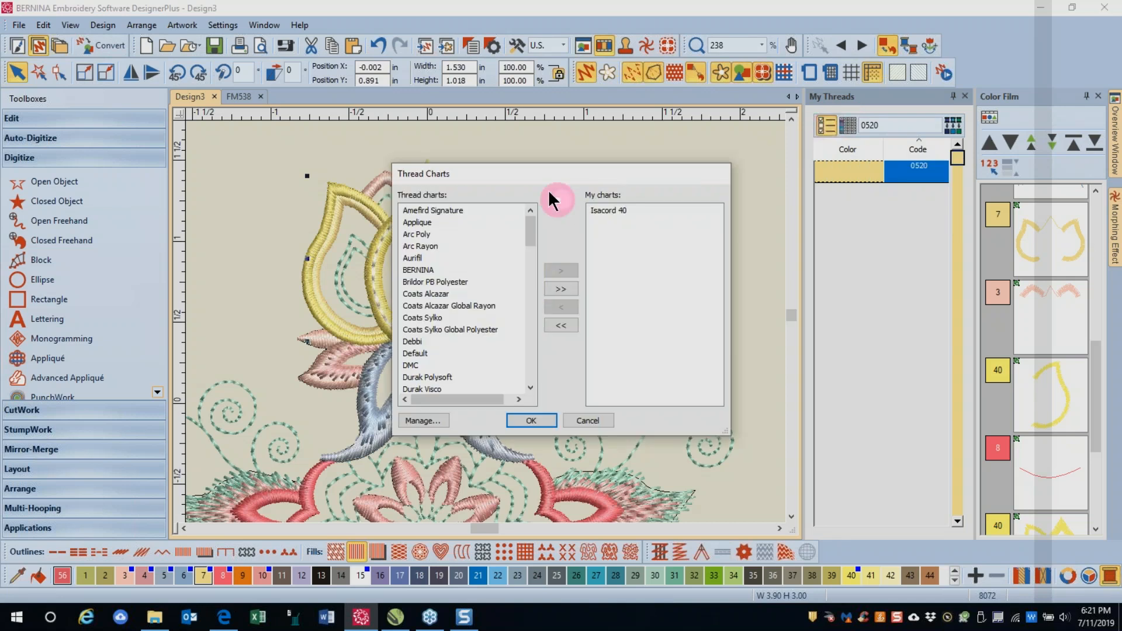
drag(547, 175, 719, 27)
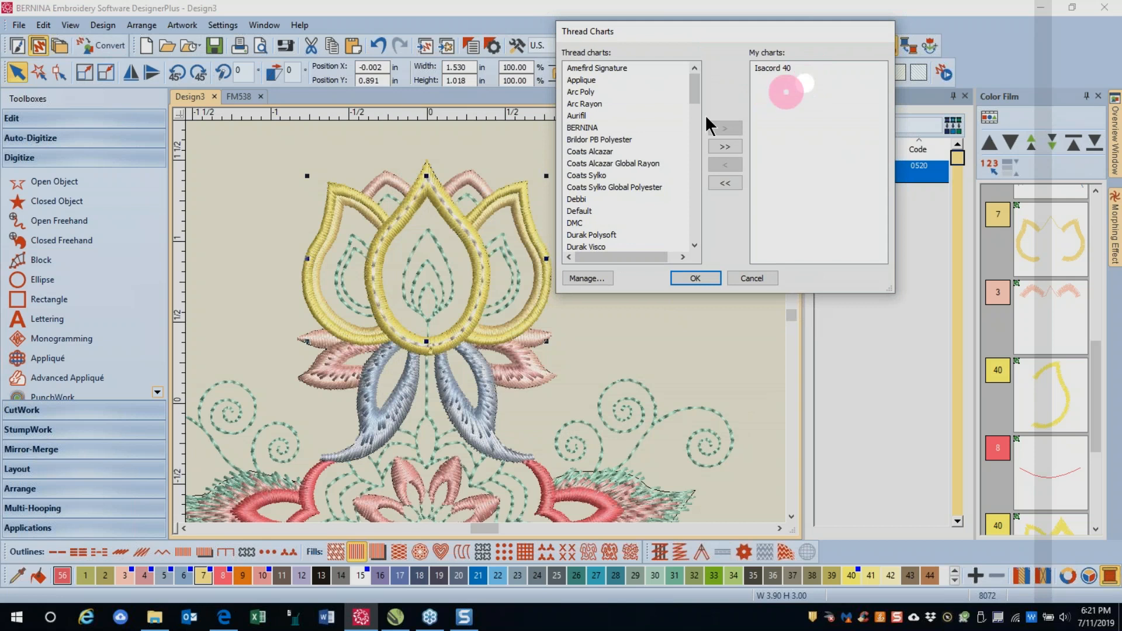
click(576, 116)
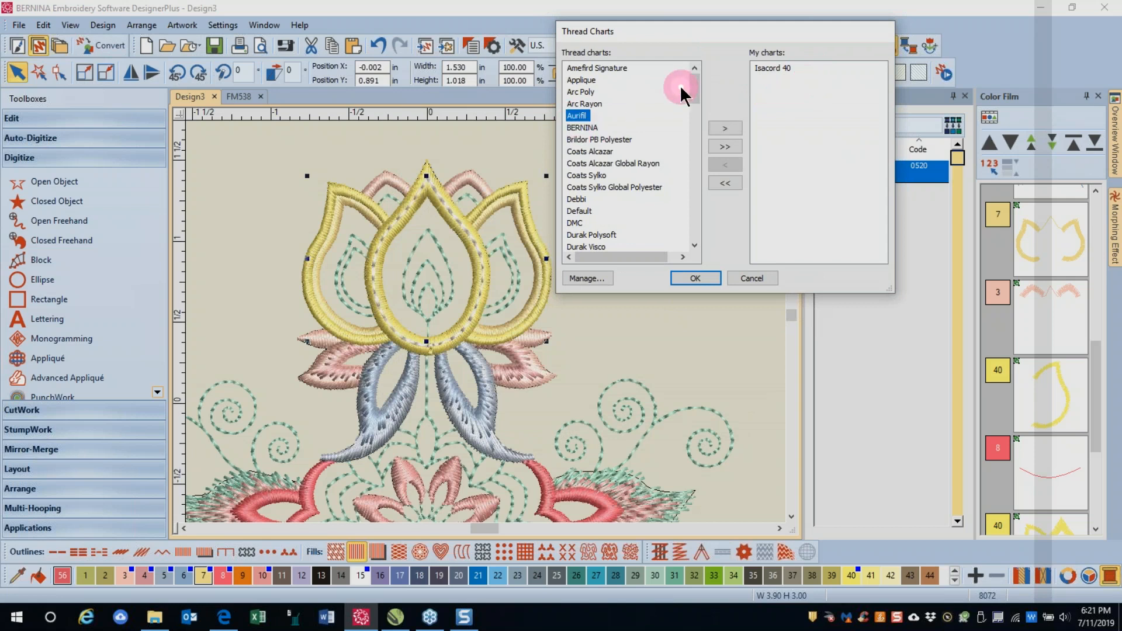
click(577, 119)
click(725, 128)
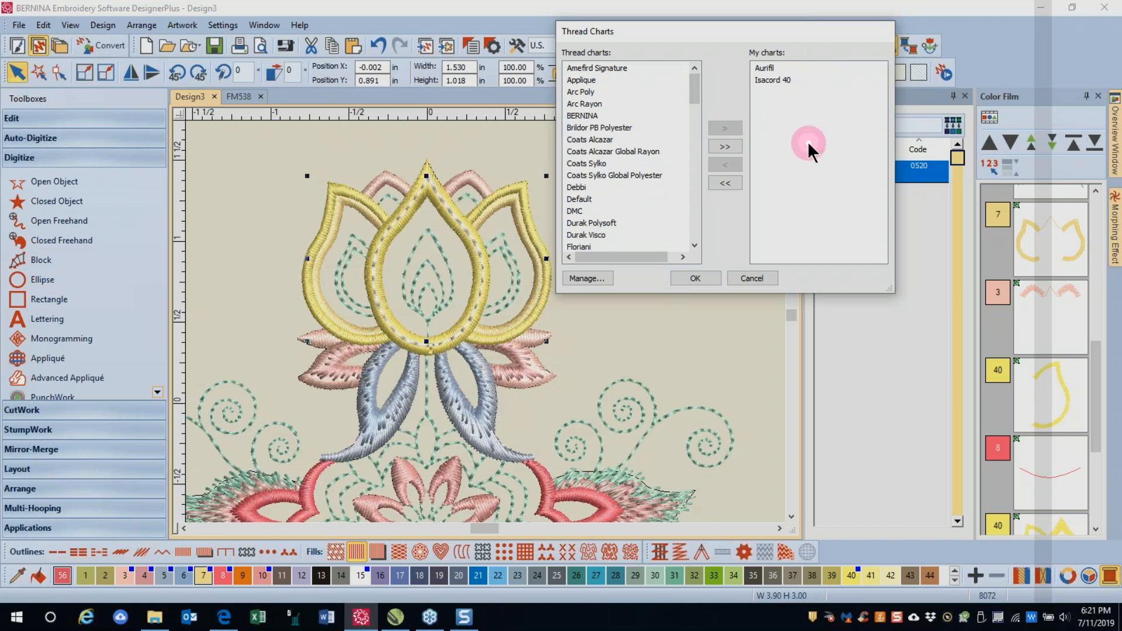
click(699, 279)
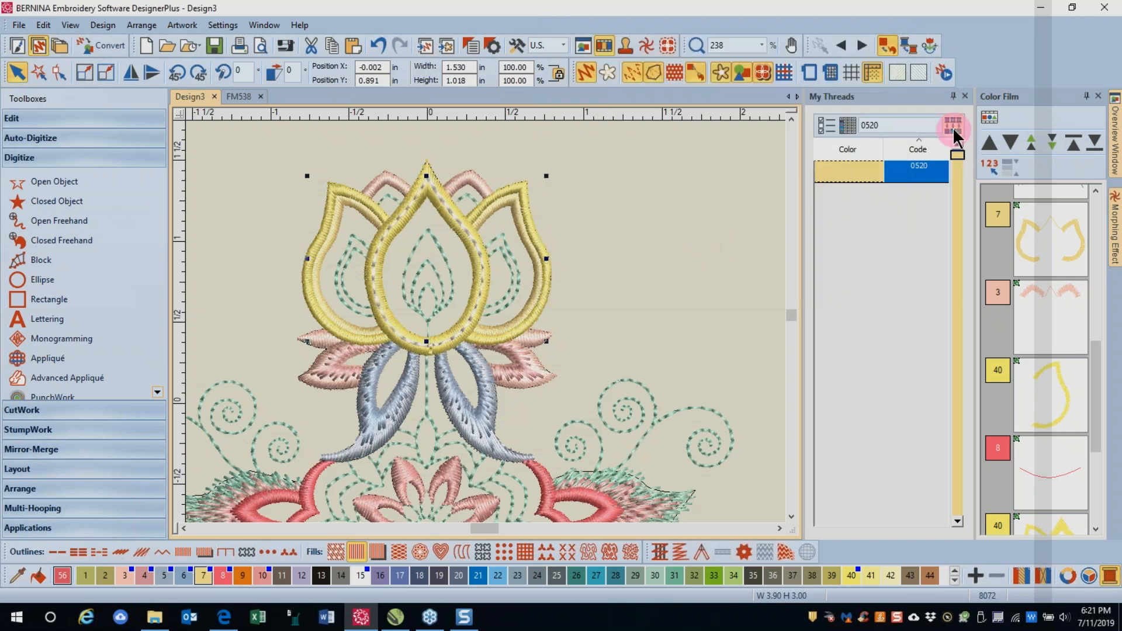
- Clear the 0520 thread search and expand the thread list to show thread names and charts
click(883, 127)
drag(885, 126, 850, 129)
key(BackSpace)
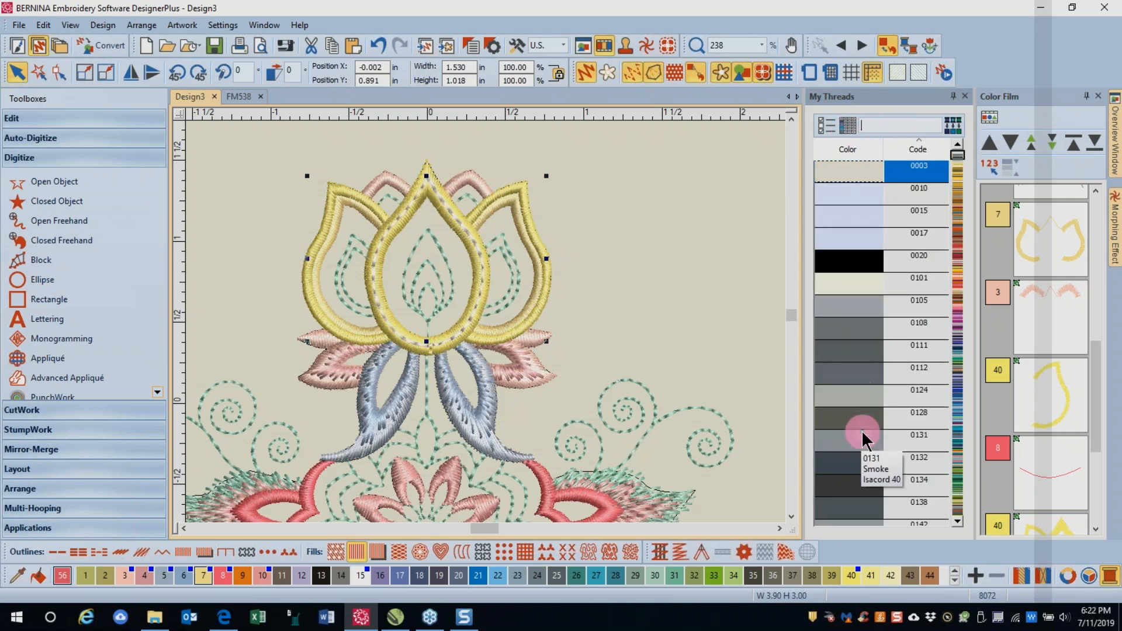
click(954, 125)
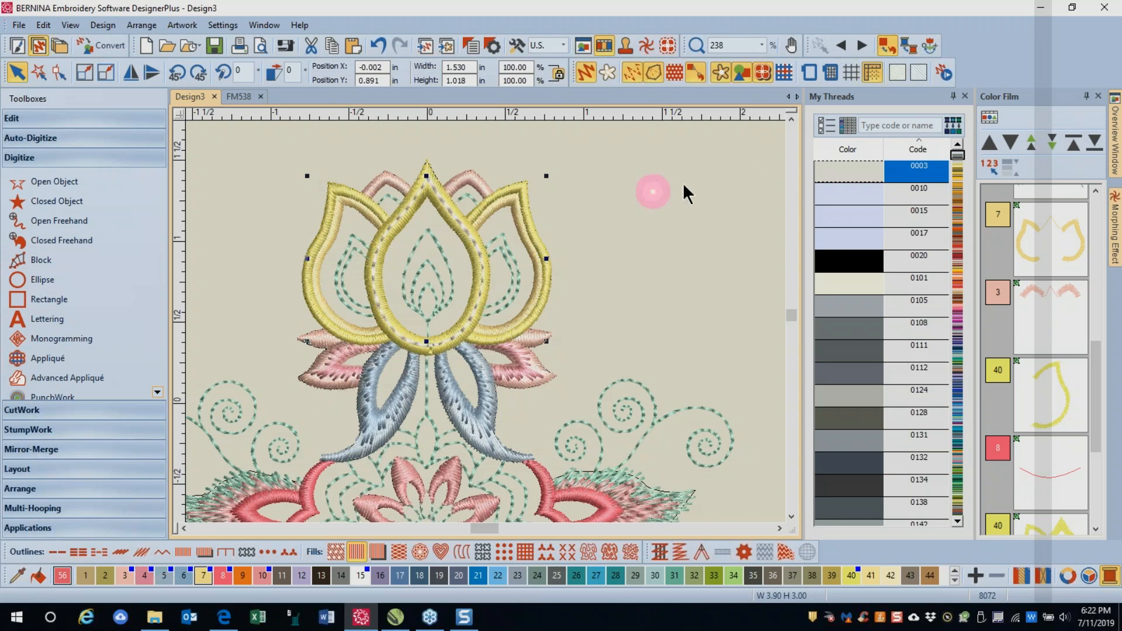
click(848, 133)
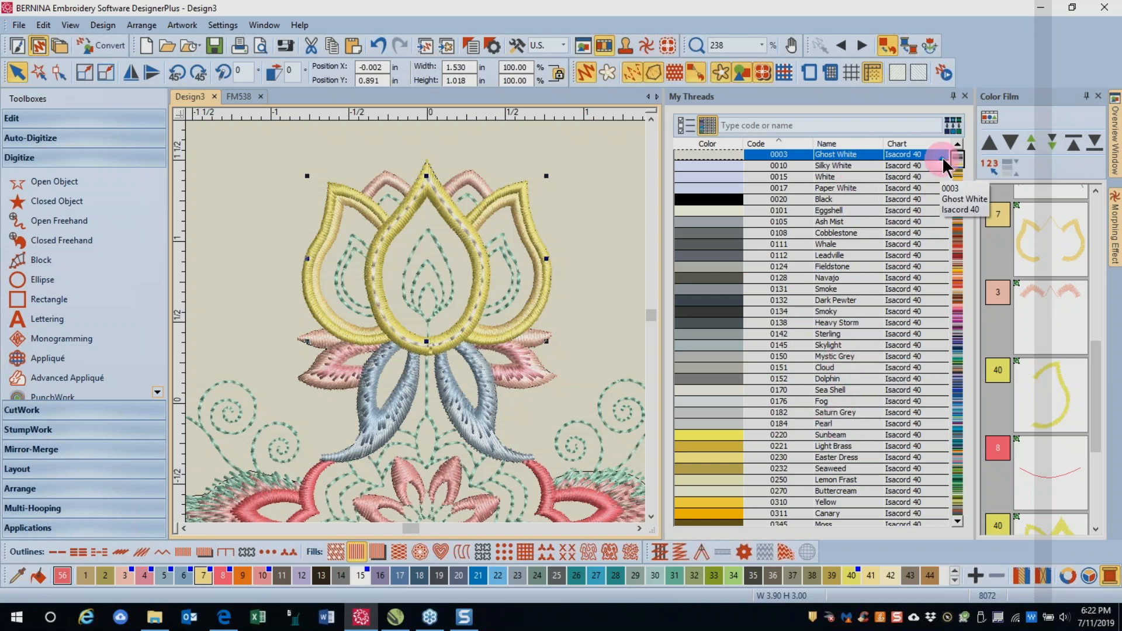
mouse_move(958, 167)
mouse_down()
mouse_move(939, 496)
mouse_move(954, 358)
mouse_move(954, 156)
mouse_up()
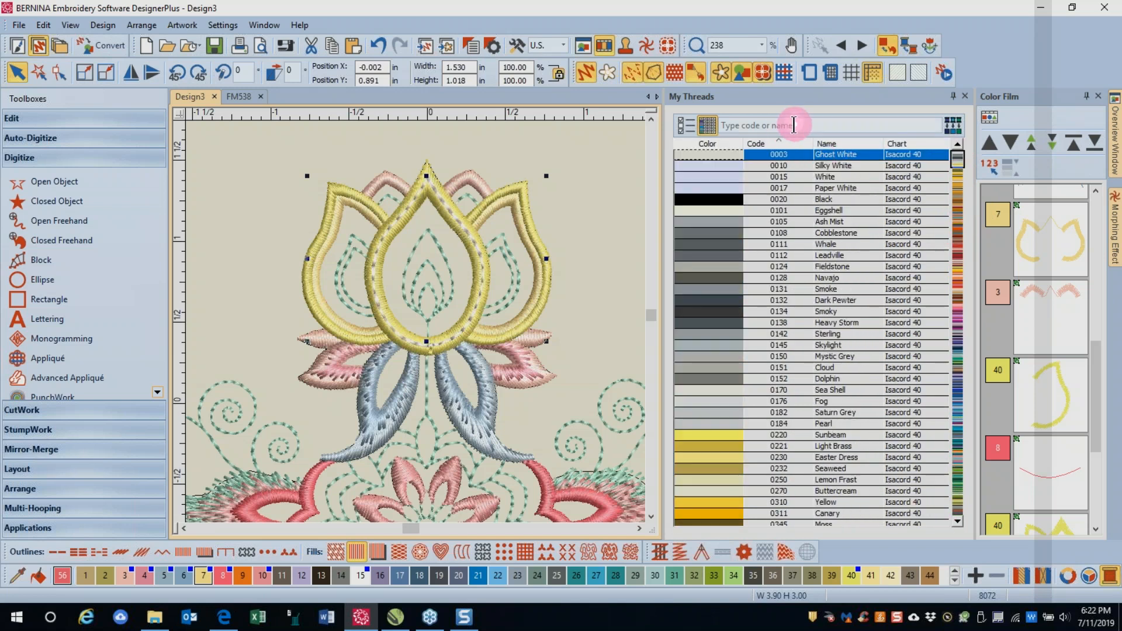
- Search the threads of both charts for "turq" and clear the search
click(794, 124)
text(turq)
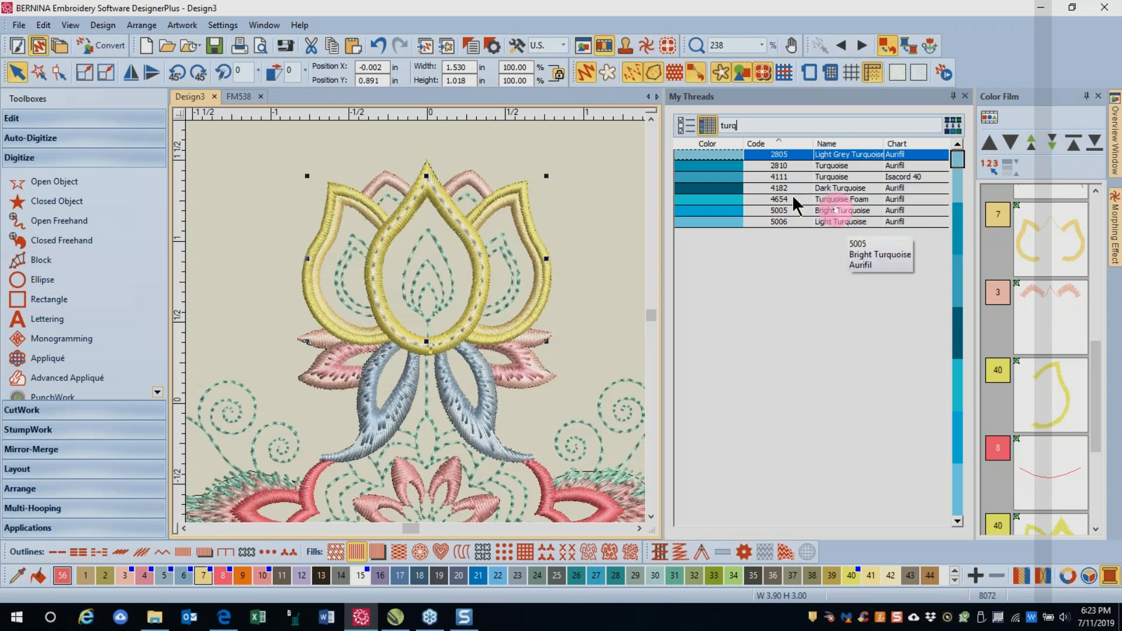
key(BackSpace)
key(BackSpace)
key(BackSpace)
key(BackSpace)
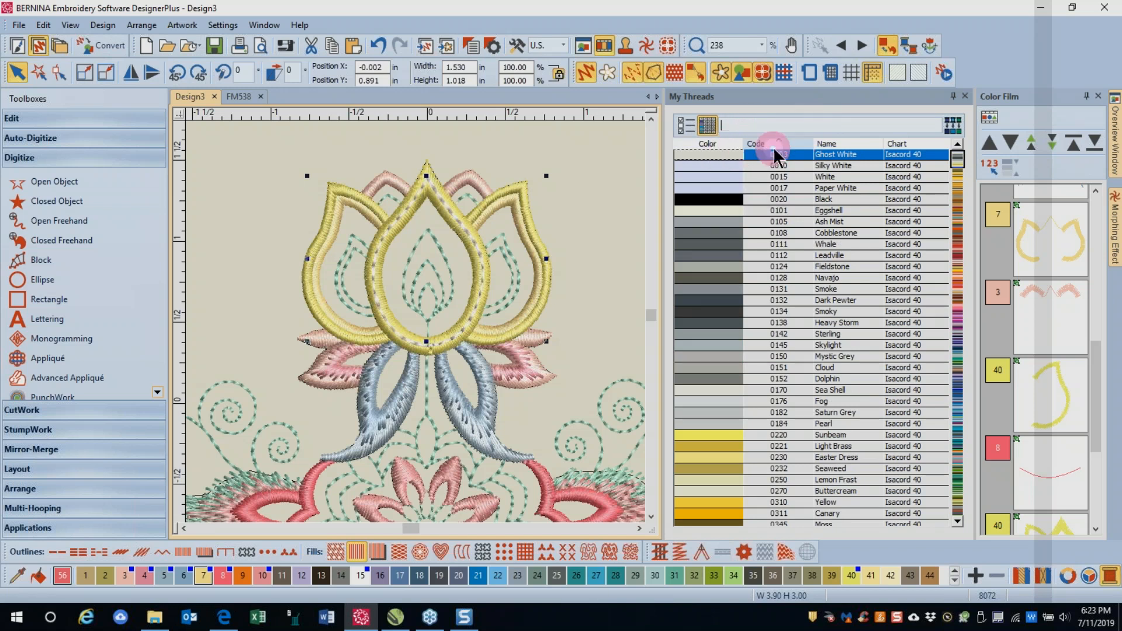
- Sort the thread list by code and by name, finishing with the order by chart
click(759, 146)
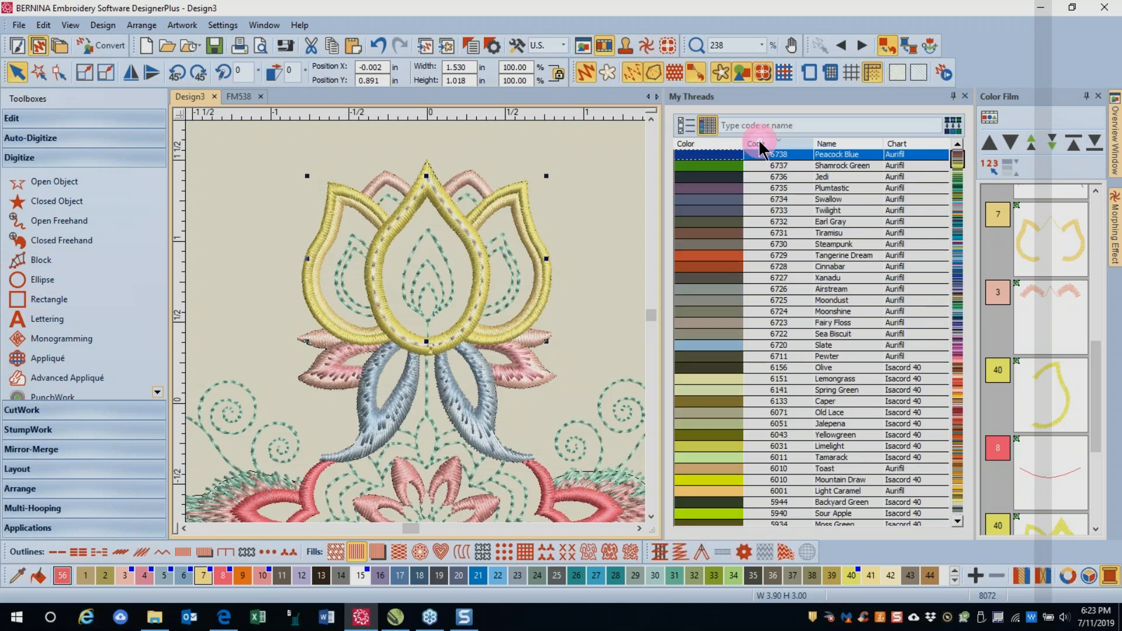
click(804, 145)
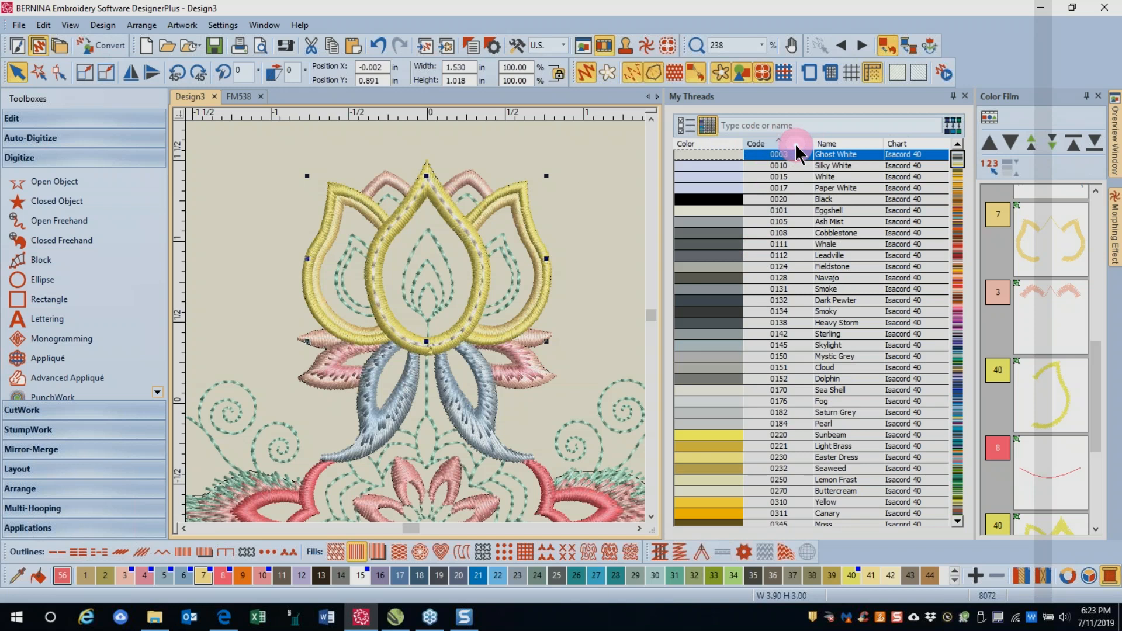
click(851, 144)
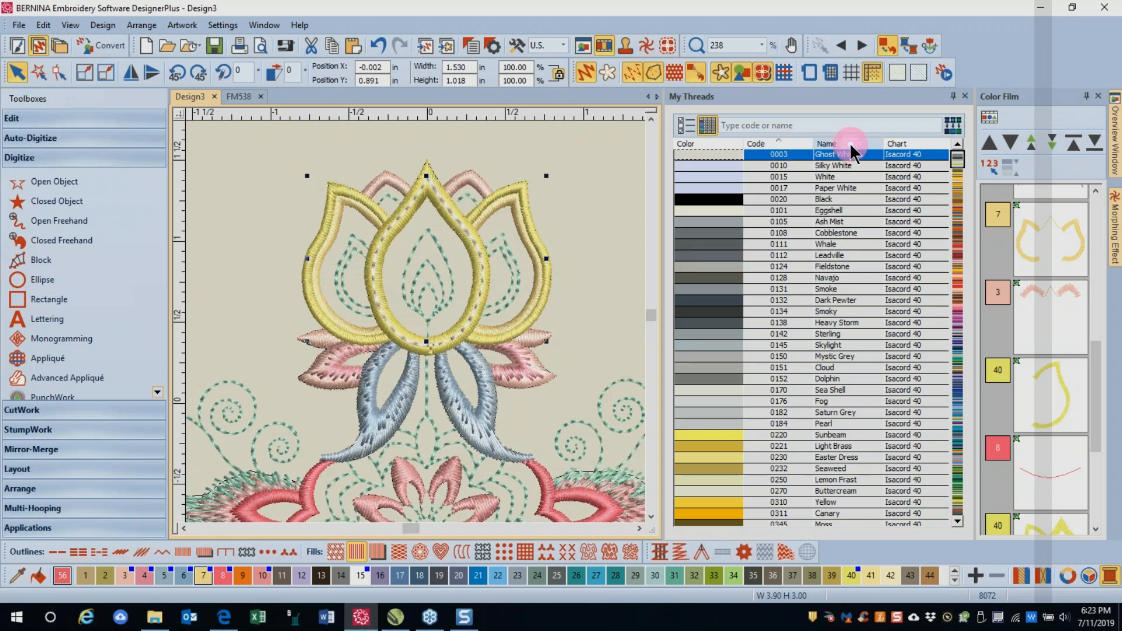
click(851, 146)
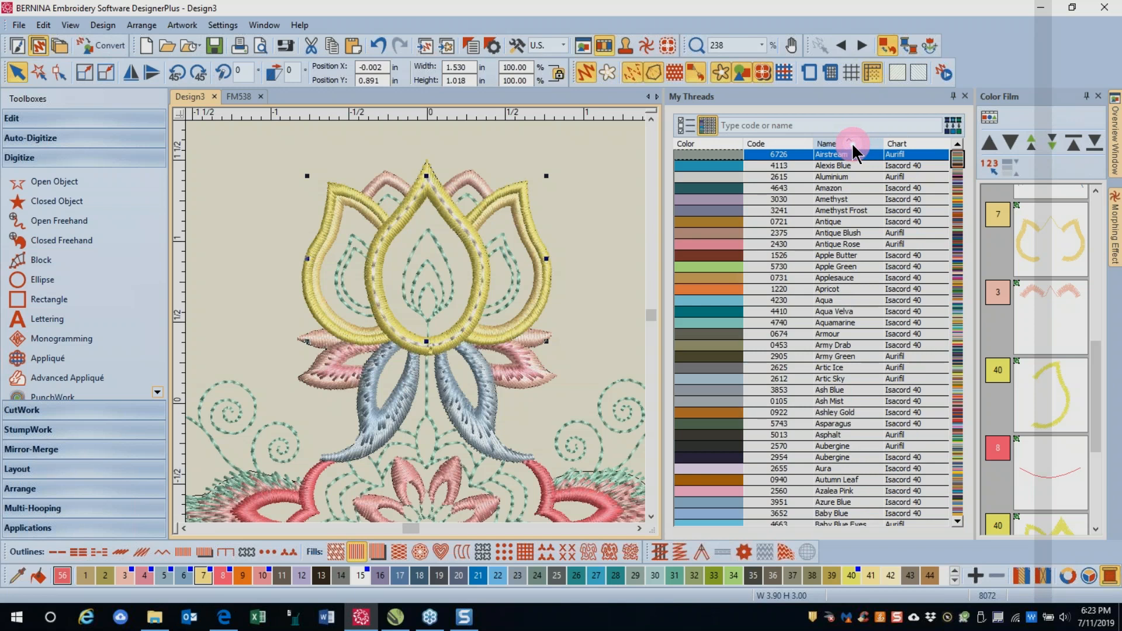
click(929, 145)
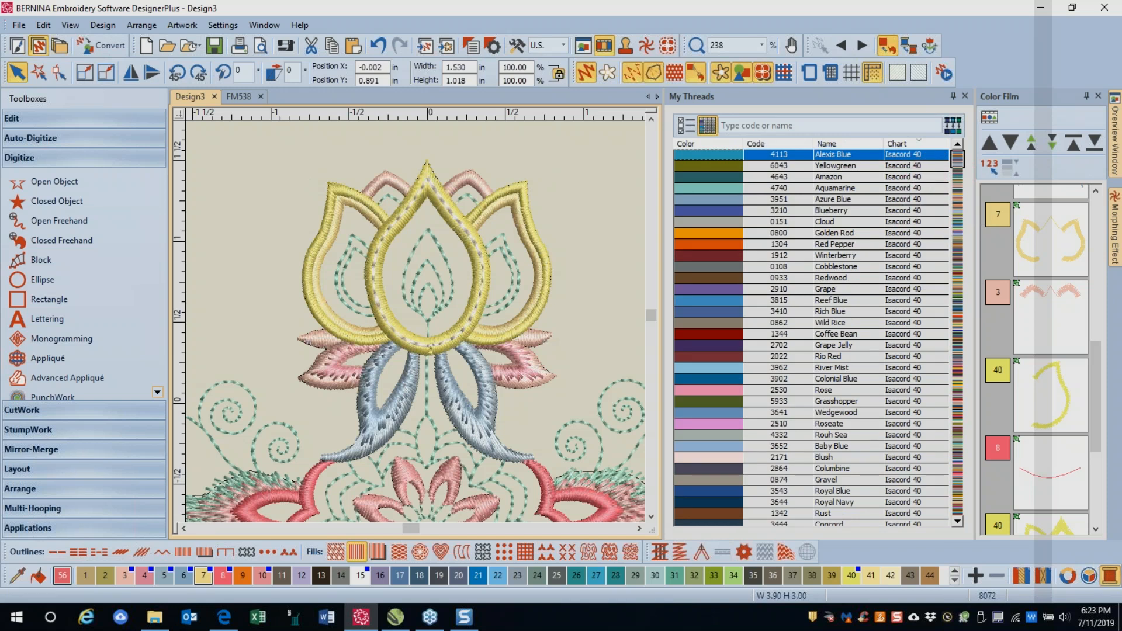
- Review the design's thread colors in Design Properties, close the dialog, and return the thread list to its compact view
click(1098, 572)
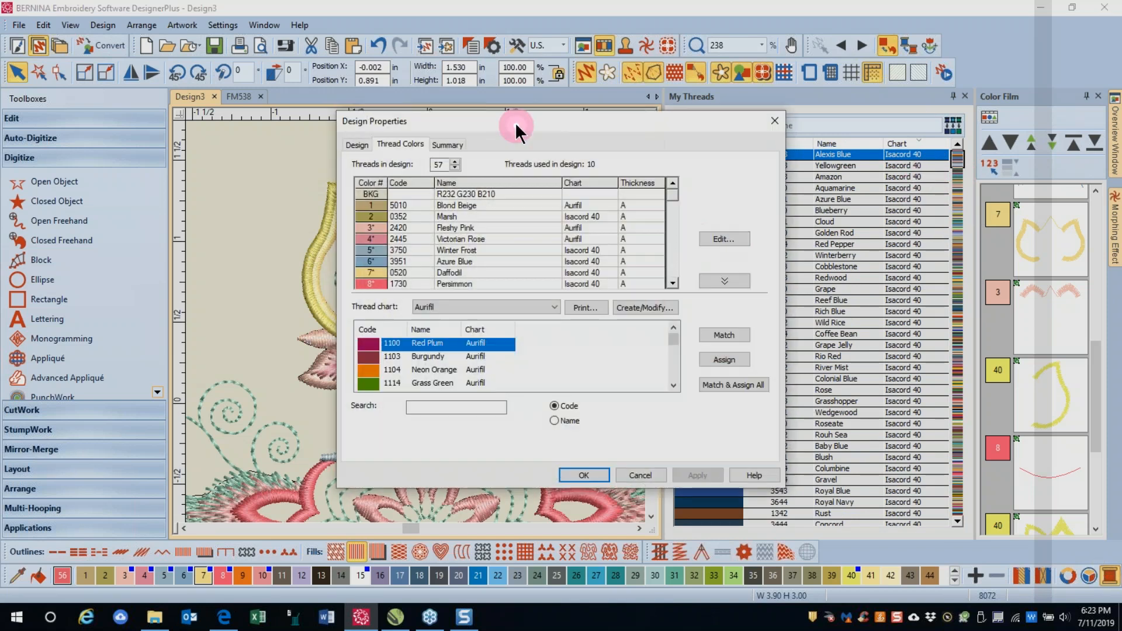
drag(514, 122, 353, 59)
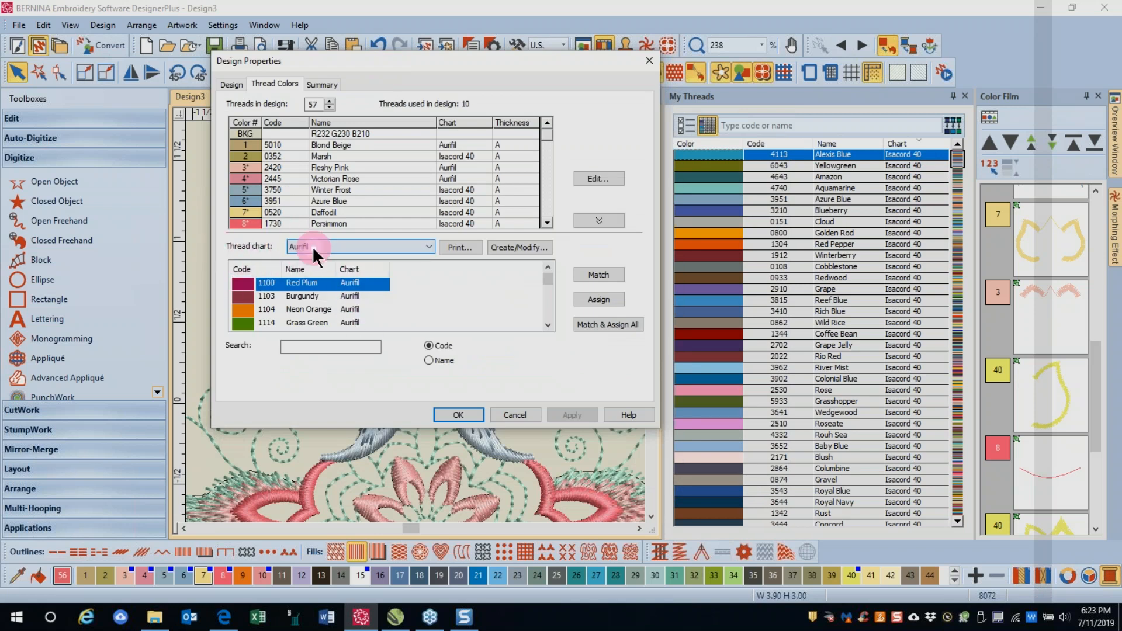
click(367, 268)
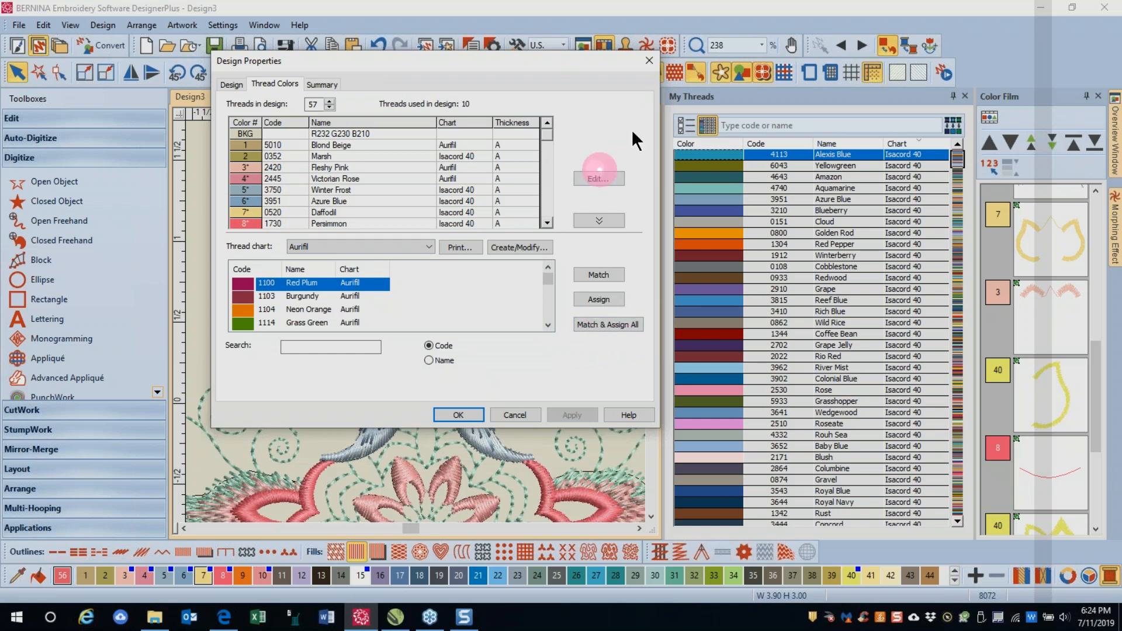
click(649, 61)
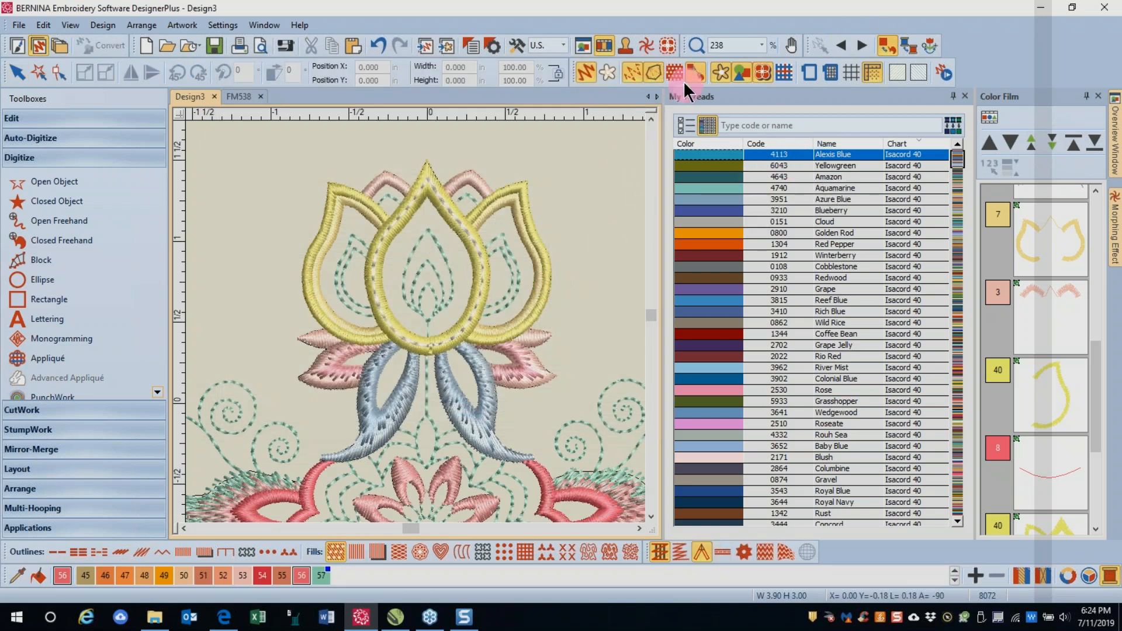
click(709, 128)
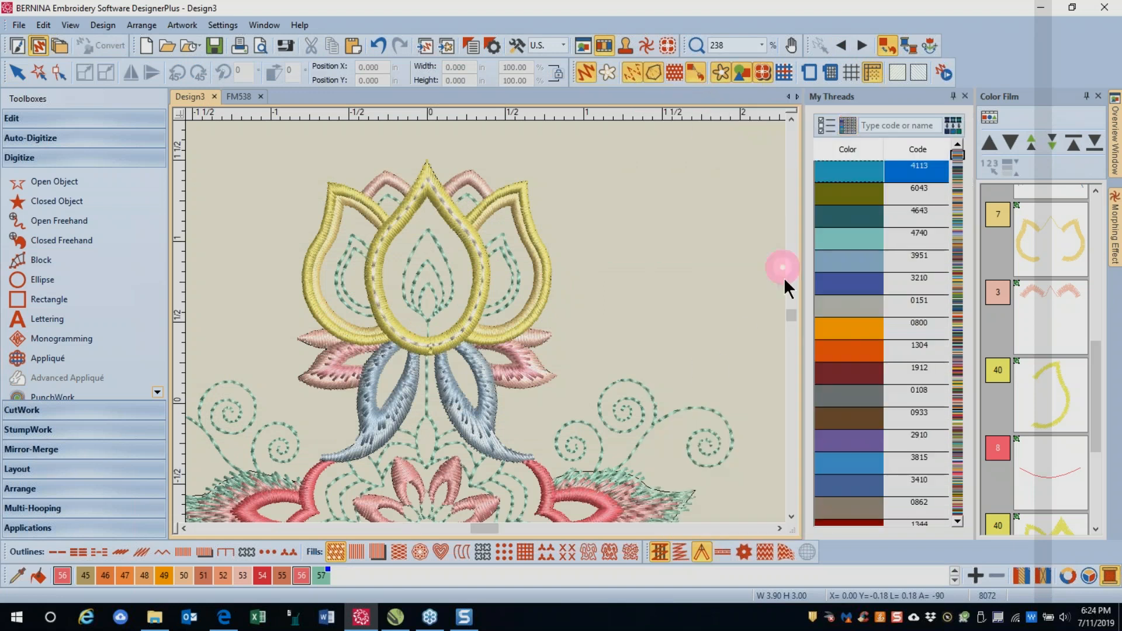
drag(792, 314, 791, 318)
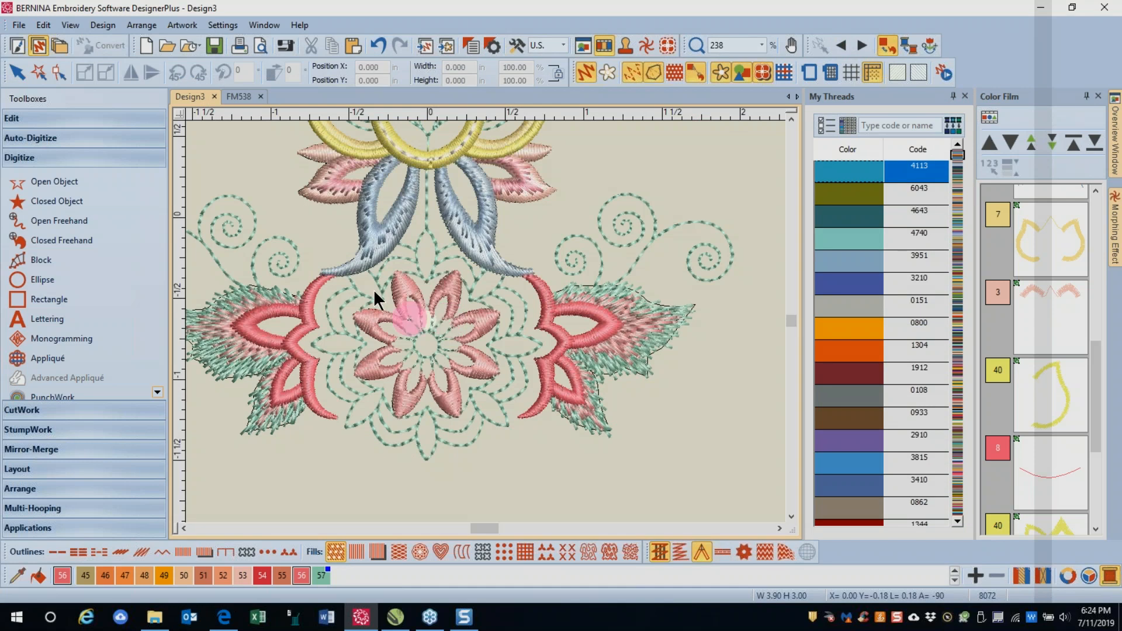
click(711, 347)
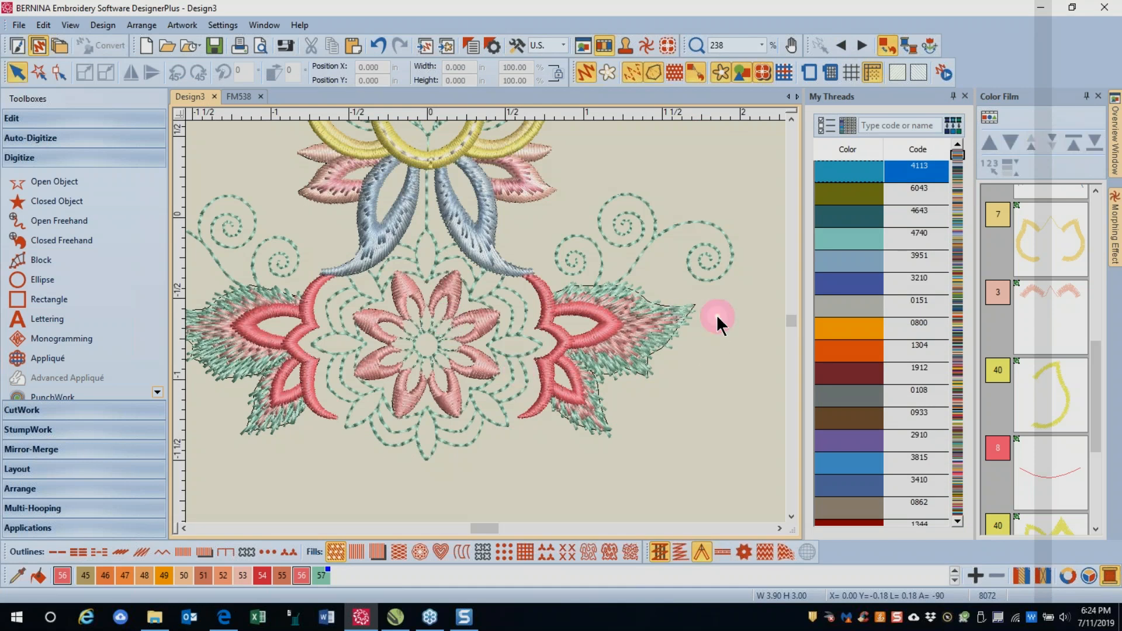
click(652, 336)
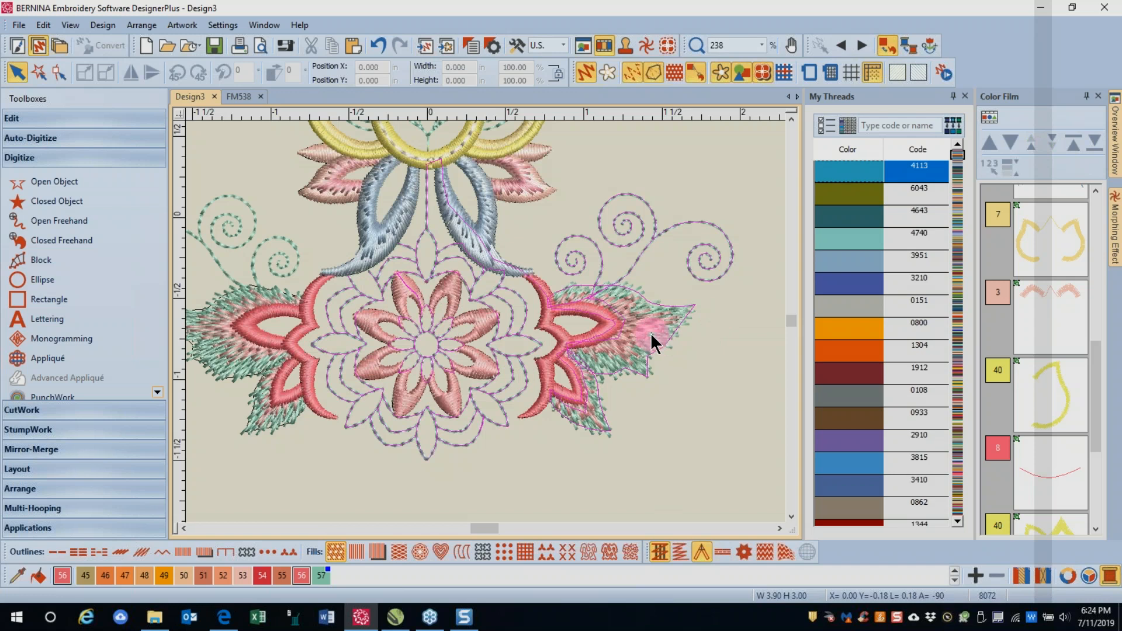
right_click(651, 332)
click(704, 42)
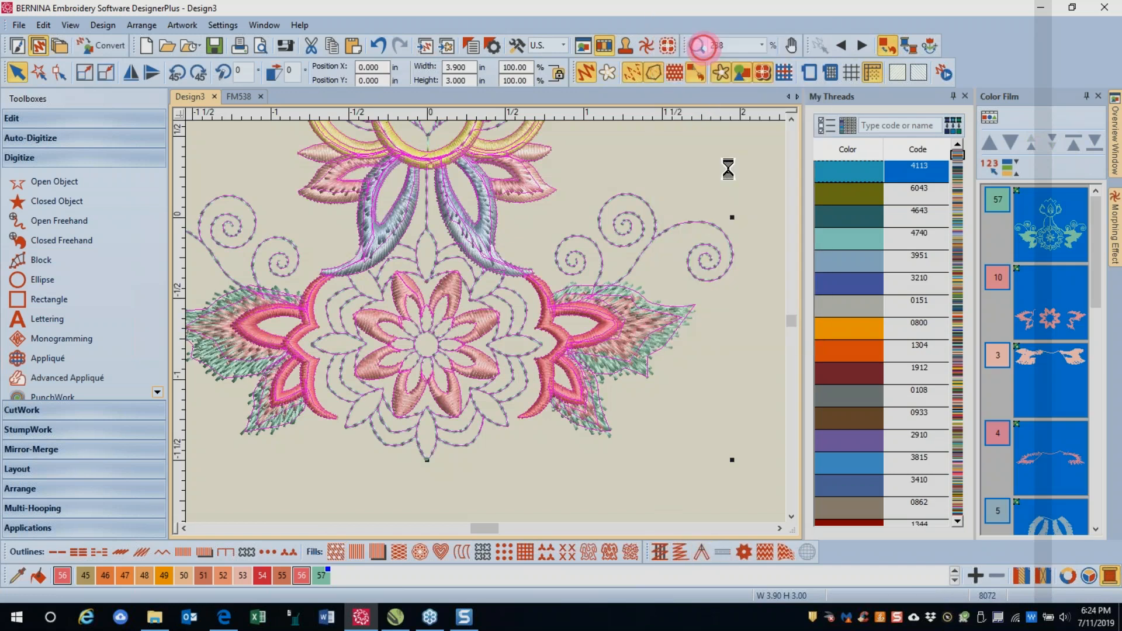
click(727, 170)
click(484, 531)
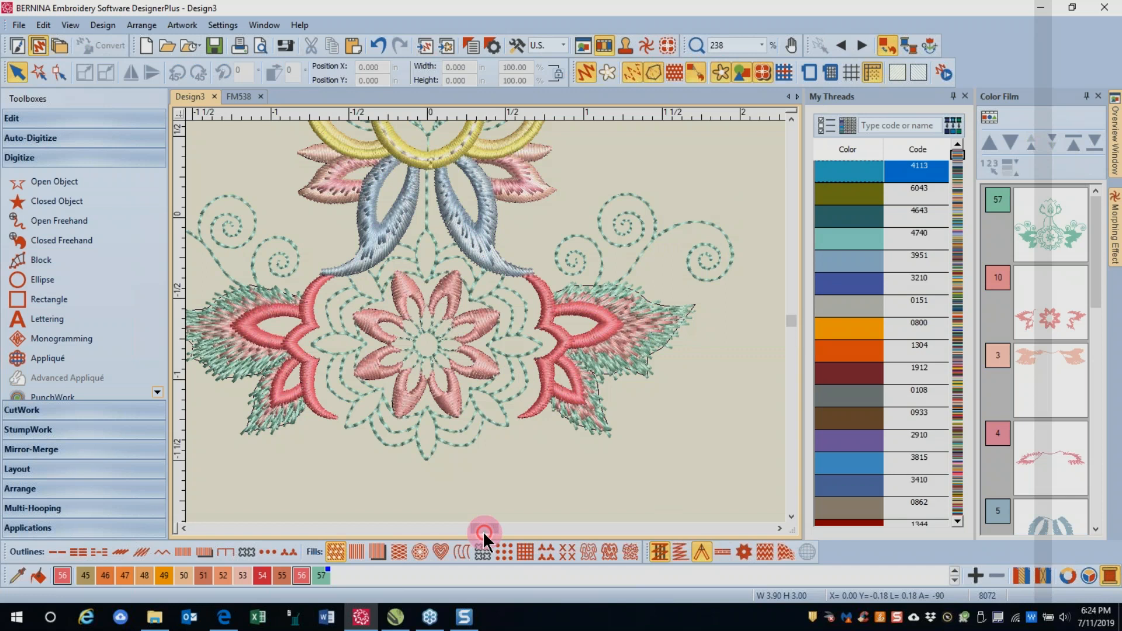
- Start Color Blending for the four green leaf edge fills on both sides of the lower flower, using the first bottom layer profile
drag(484, 532, 480, 532)
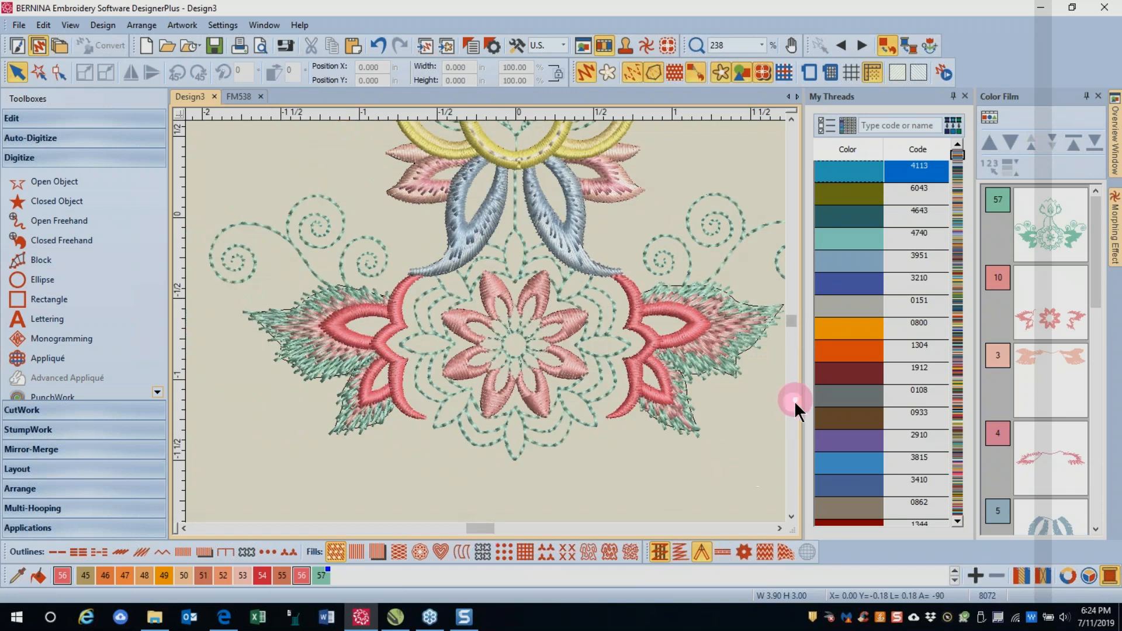
click(748, 343)
ctrl+click(678, 432)
ctrl+click(362, 430)
ctrl+click(308, 370)
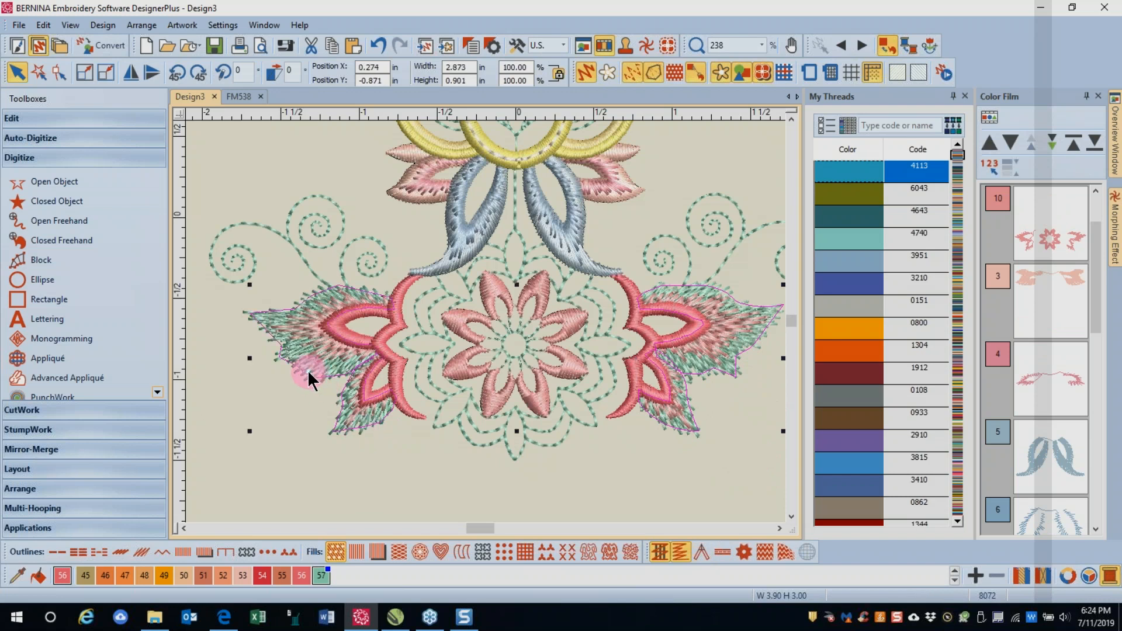
click(27, 119)
click(14, 268)
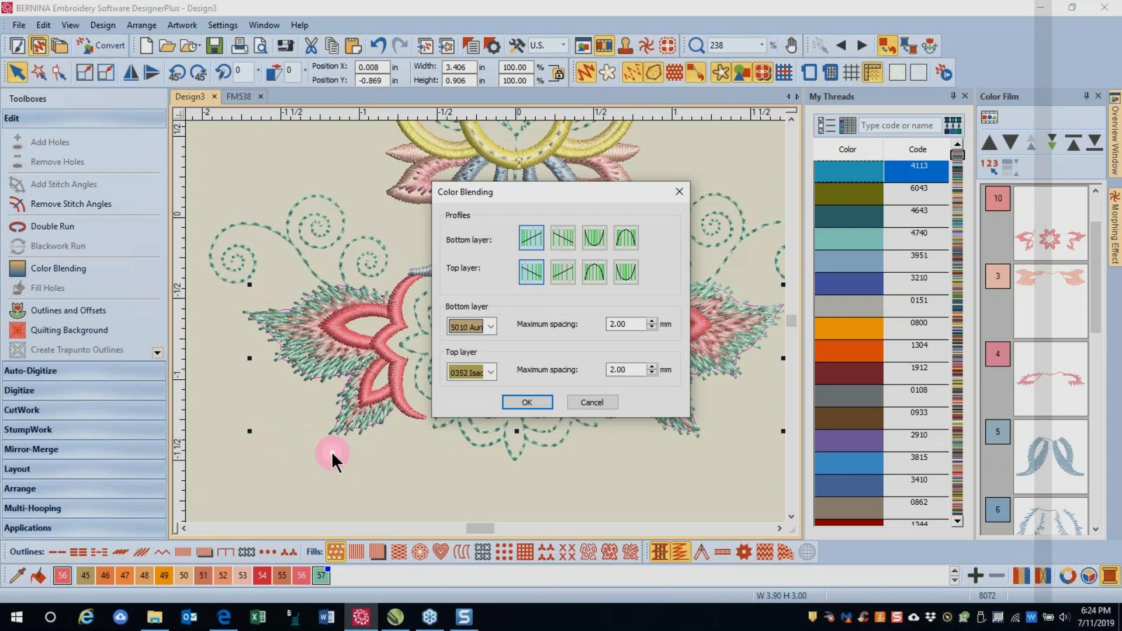
click(532, 244)
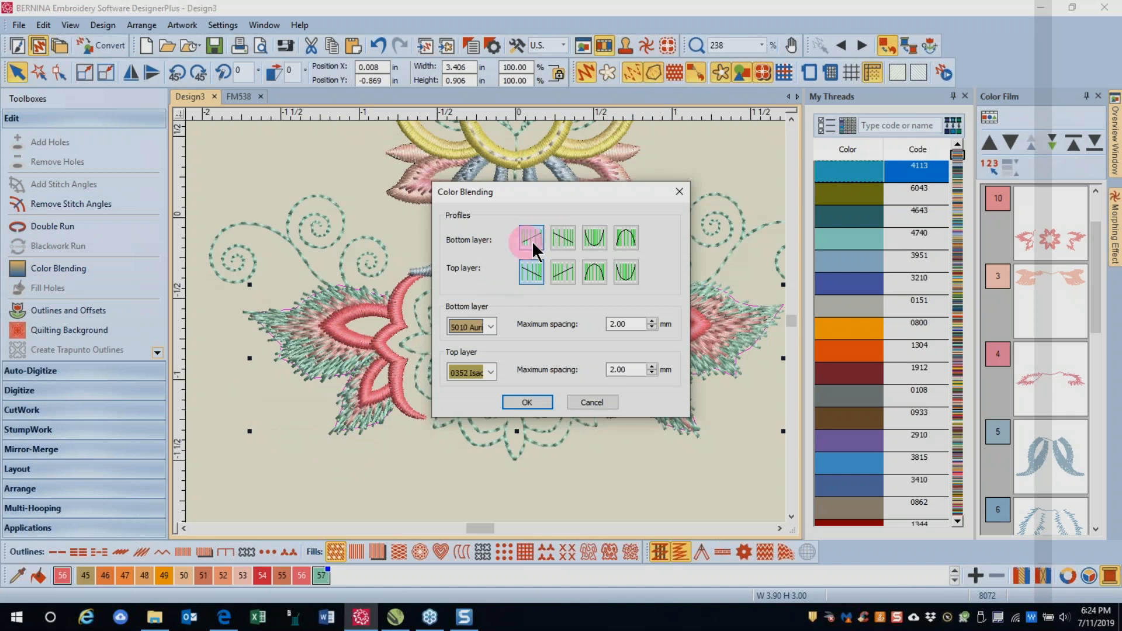
- Blend the selected leaf fills with thread 5730 as the bottom layer and thread 5230 as the top layer
click(491, 327)
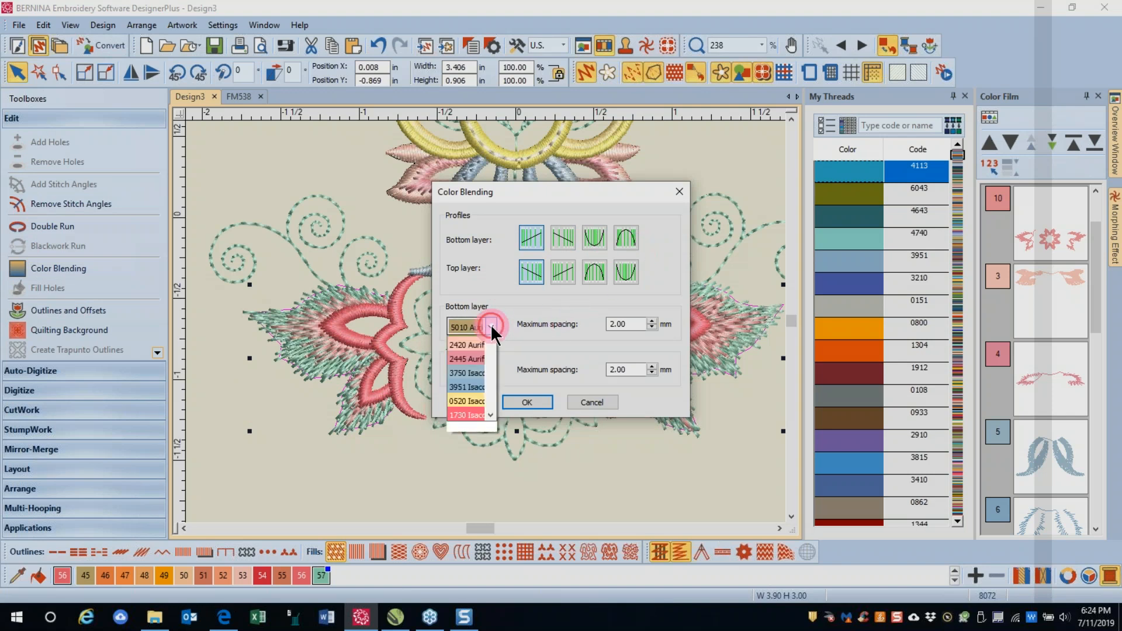
scroll(496, 374, down, 5)
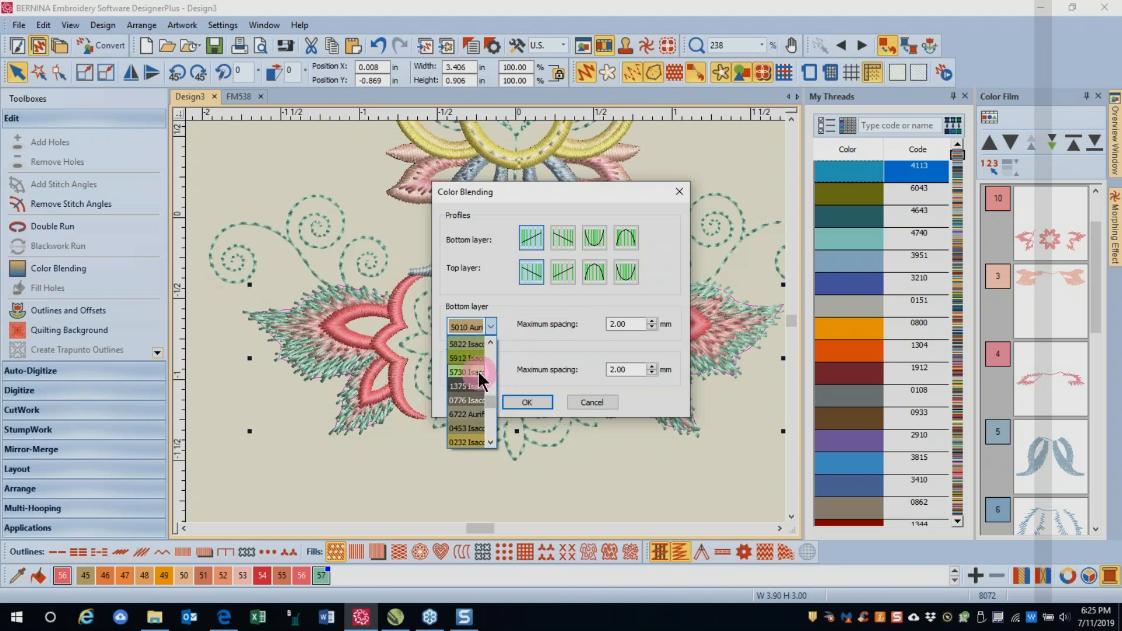
click(477, 372)
click(491, 373)
drag(492, 409, 488, 435)
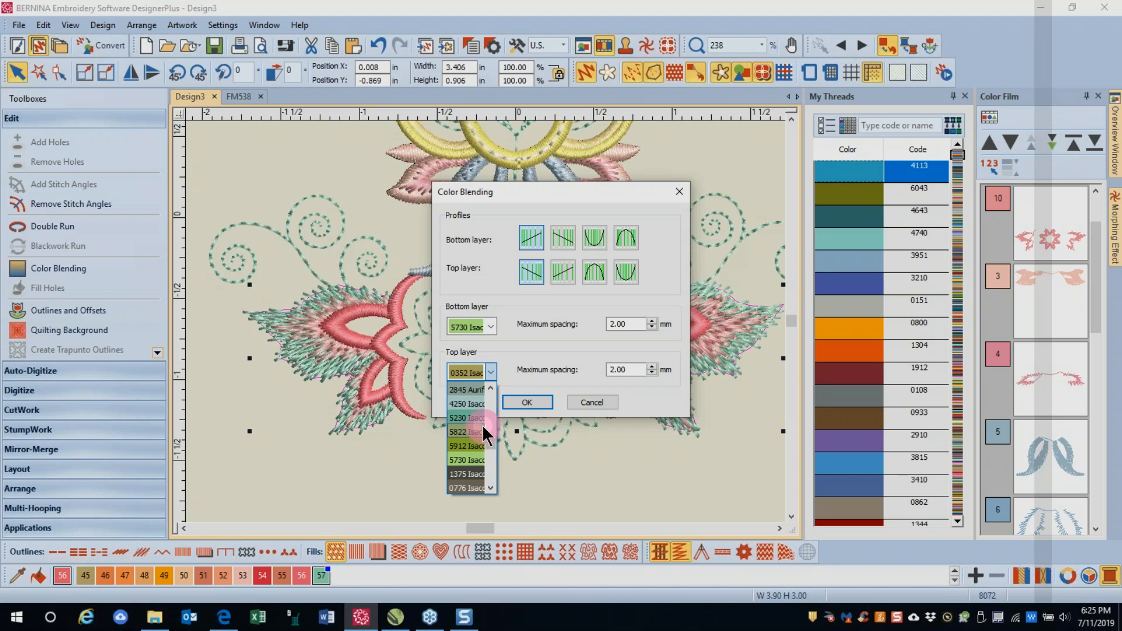
click(472, 419)
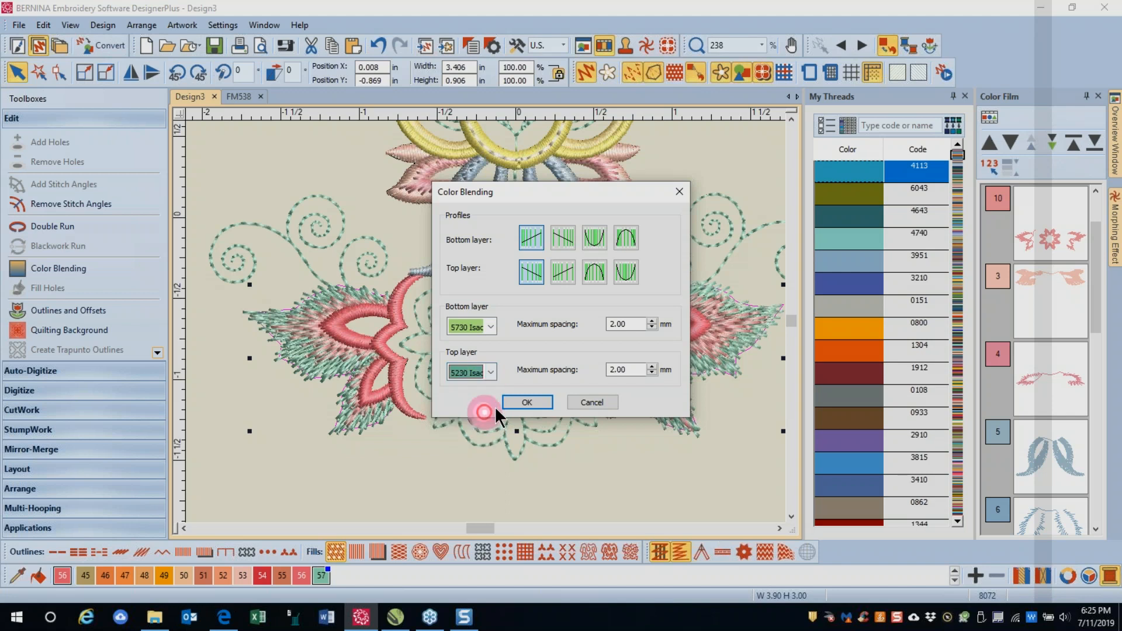
click(520, 403)
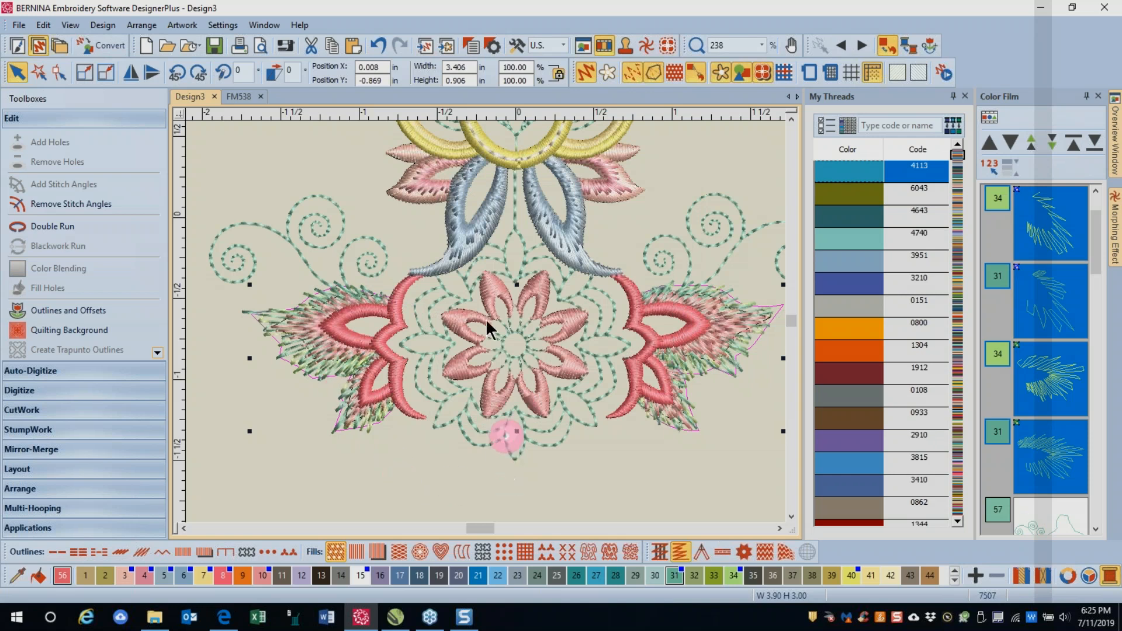
- Change the design background to solid bright cyan, including the color inside the hoop
scroll(486, 320, down, 1)
drag(792, 317, 791, 310)
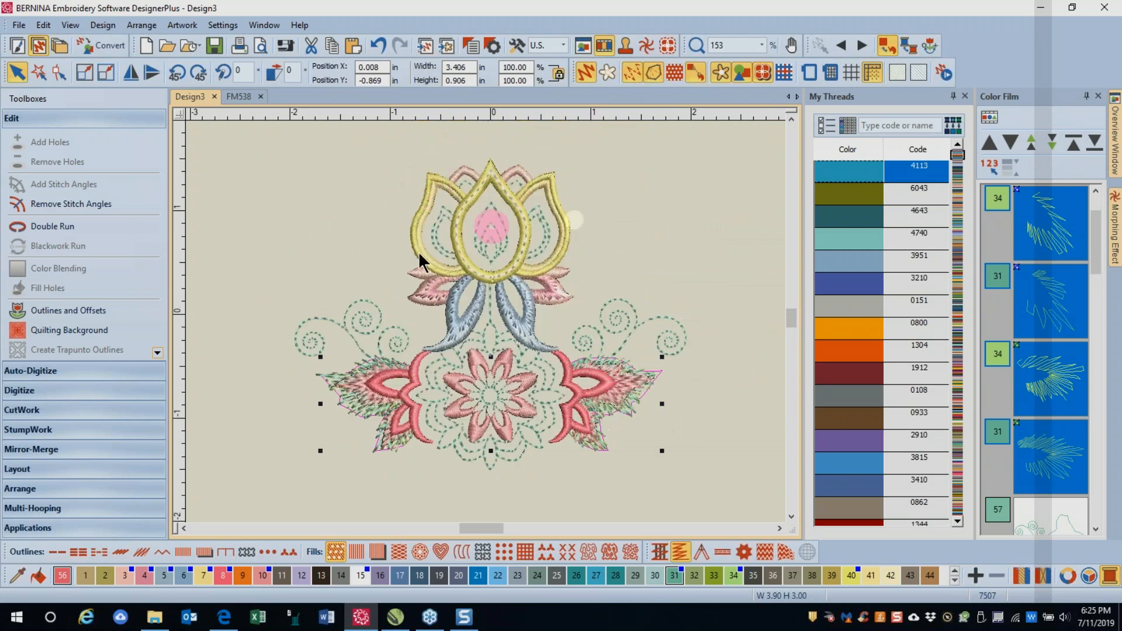
click(98, 25)
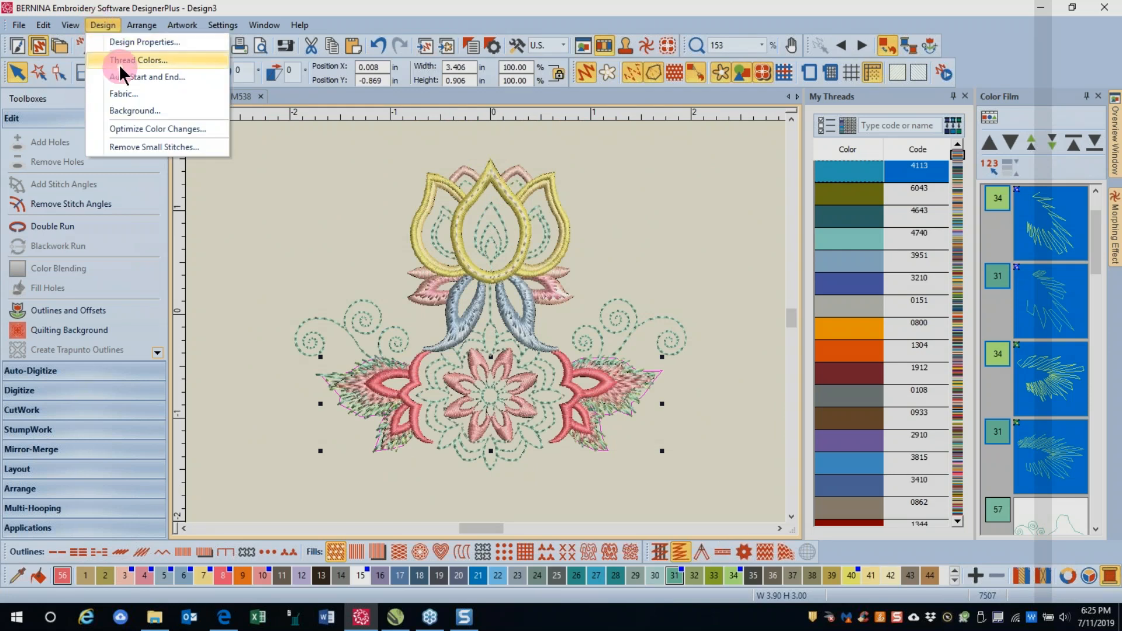
click(122, 110)
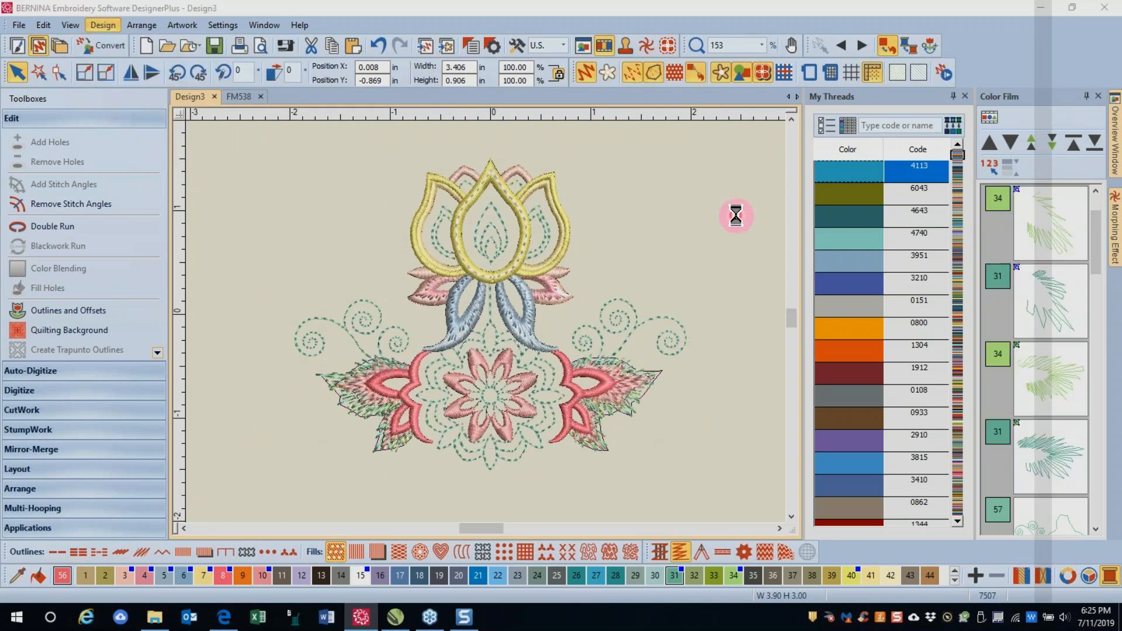
click(550, 125)
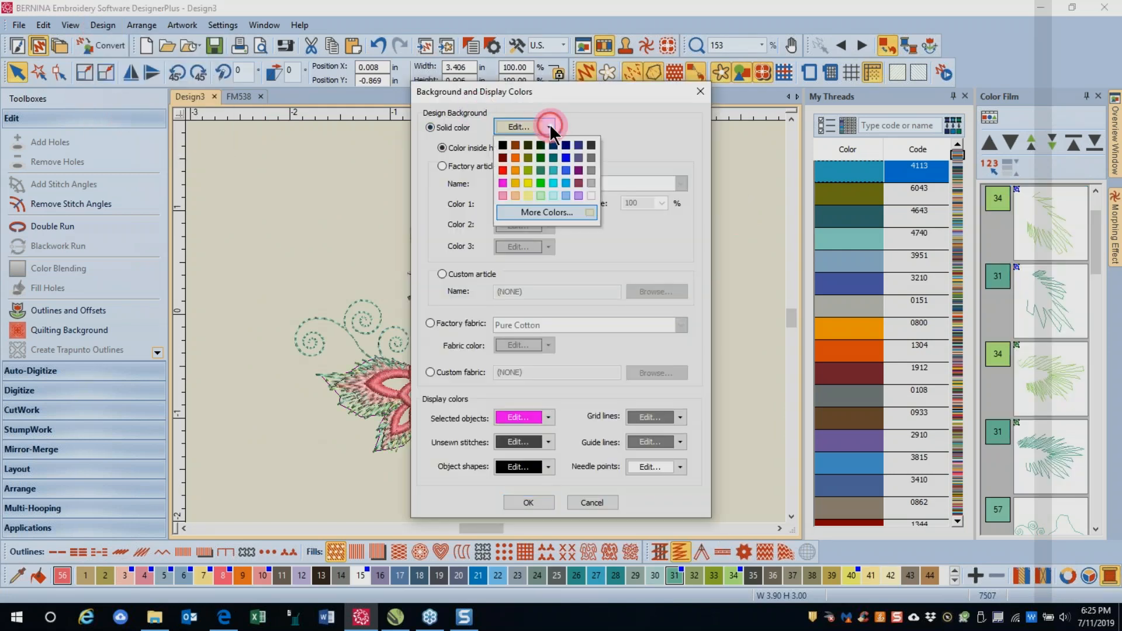
click(551, 184)
click(578, 148)
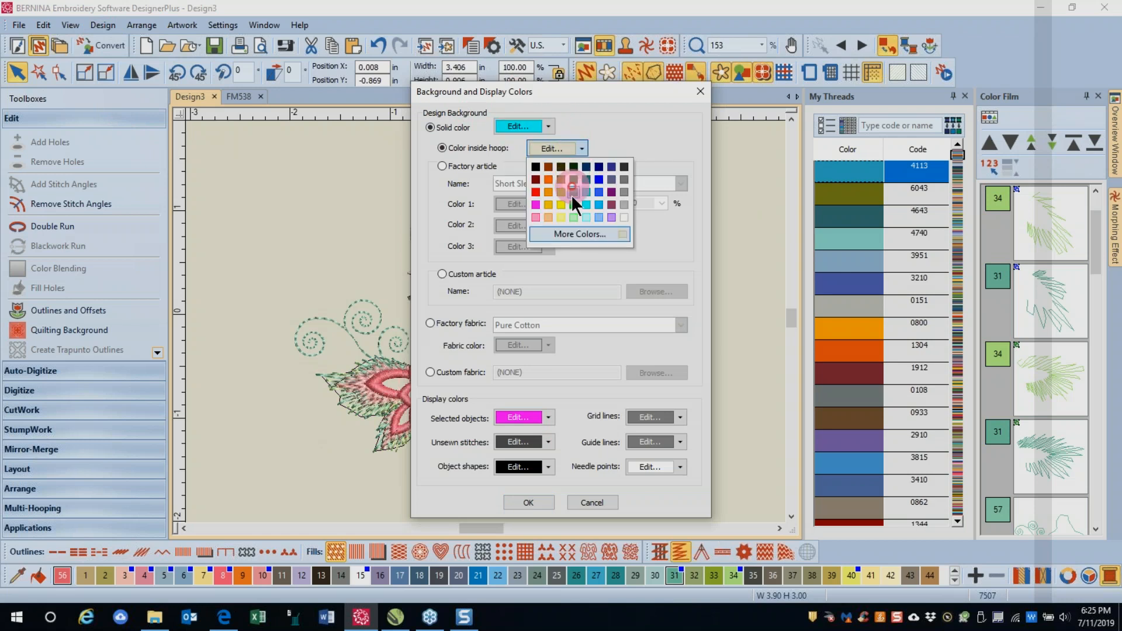
click(584, 205)
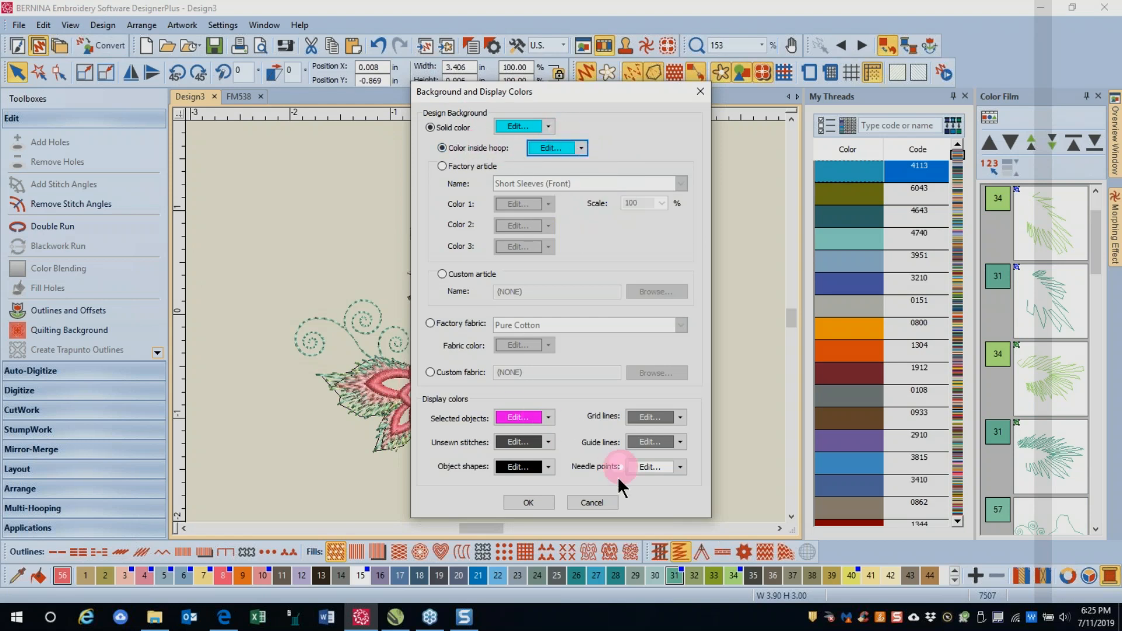
click(529, 503)
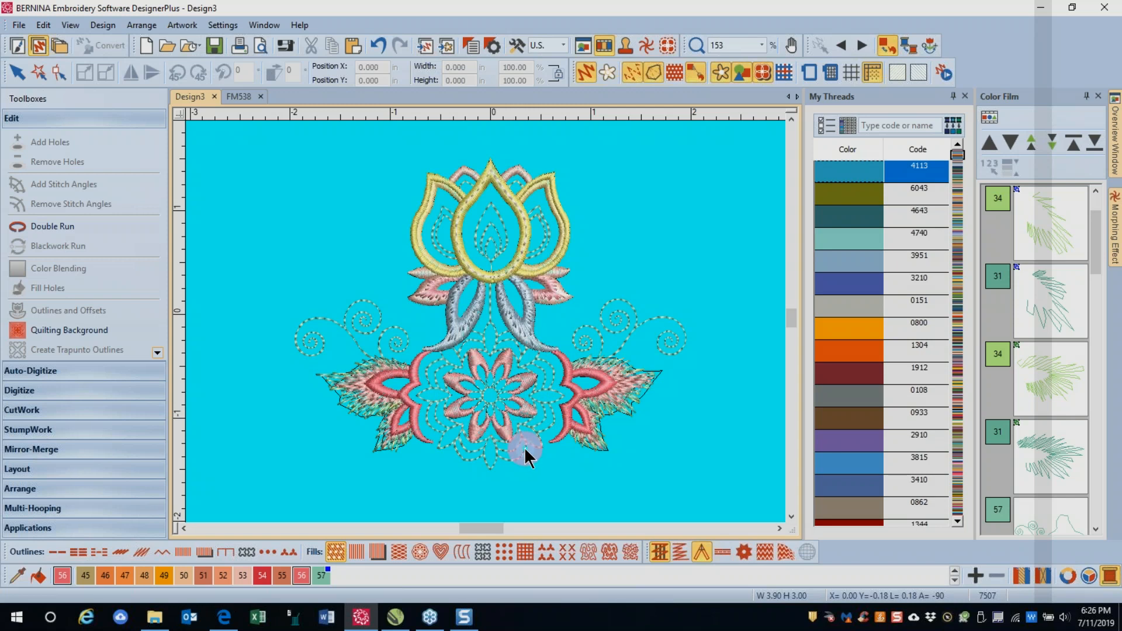
- Cycle the design's used colors repeatedly through different arrangements to compare alternative color combinations
click(1070, 577)
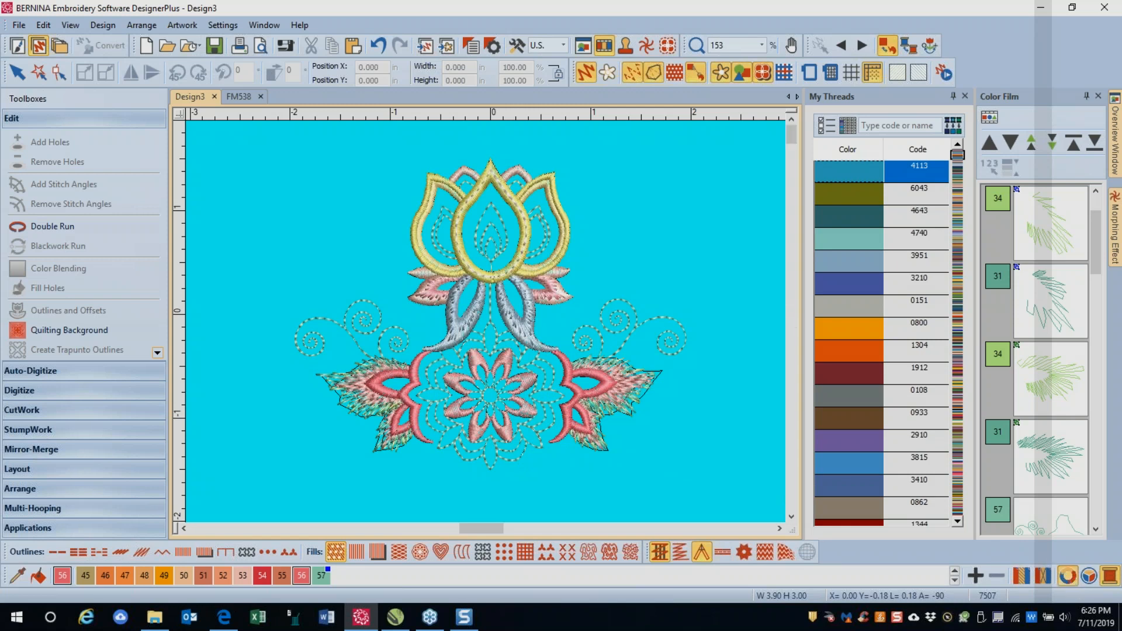
click(1070, 577)
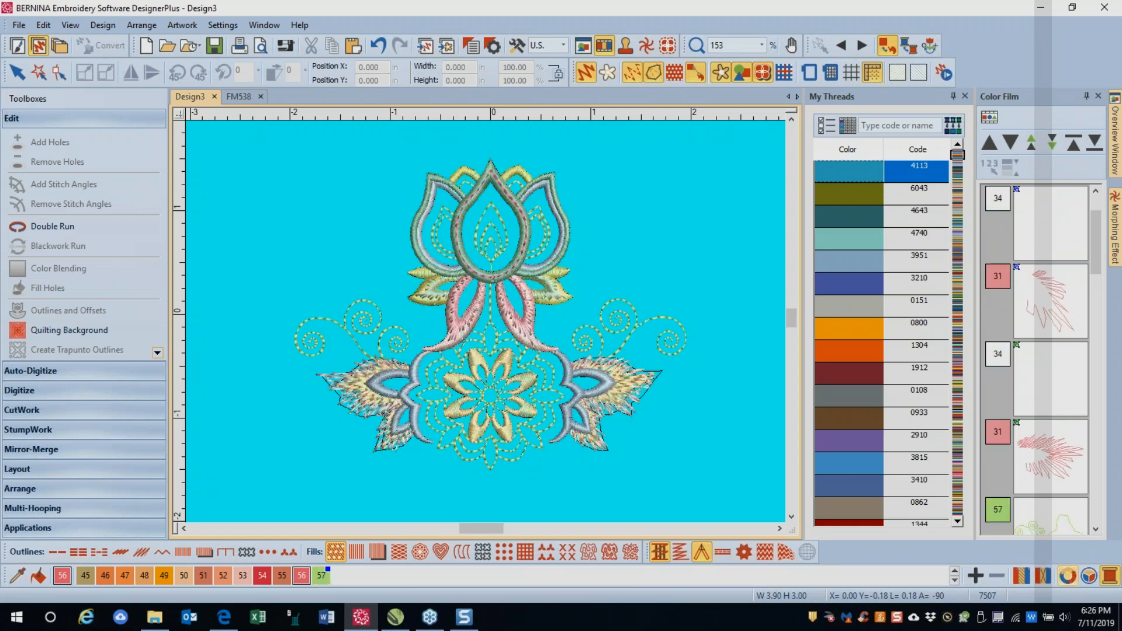
click(1070, 577)
click(1070, 577)
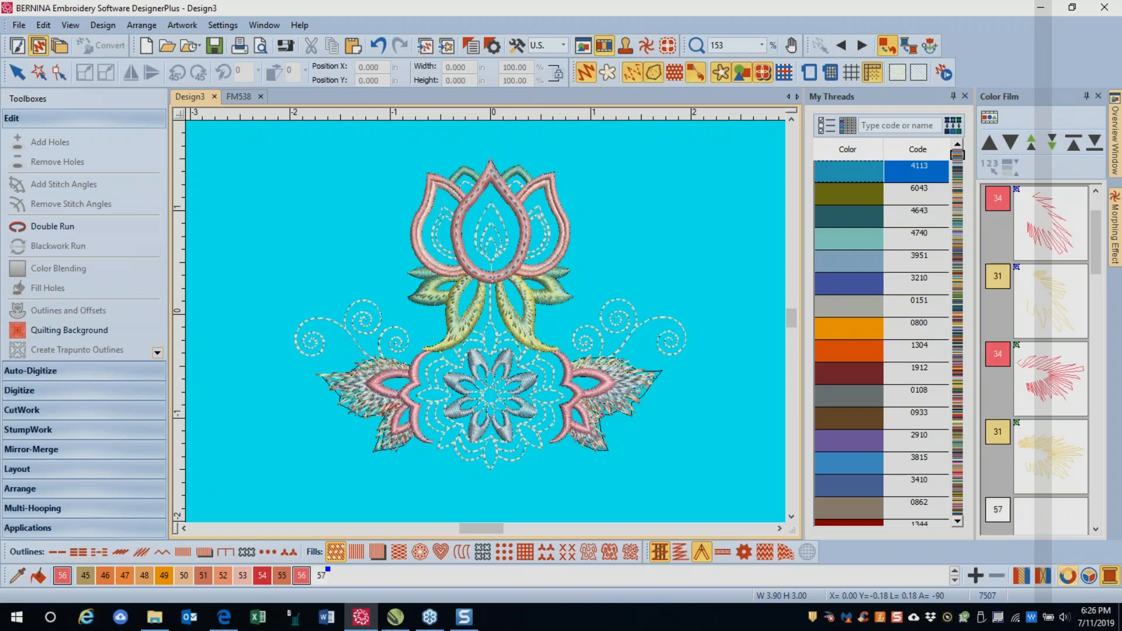
click(1070, 577)
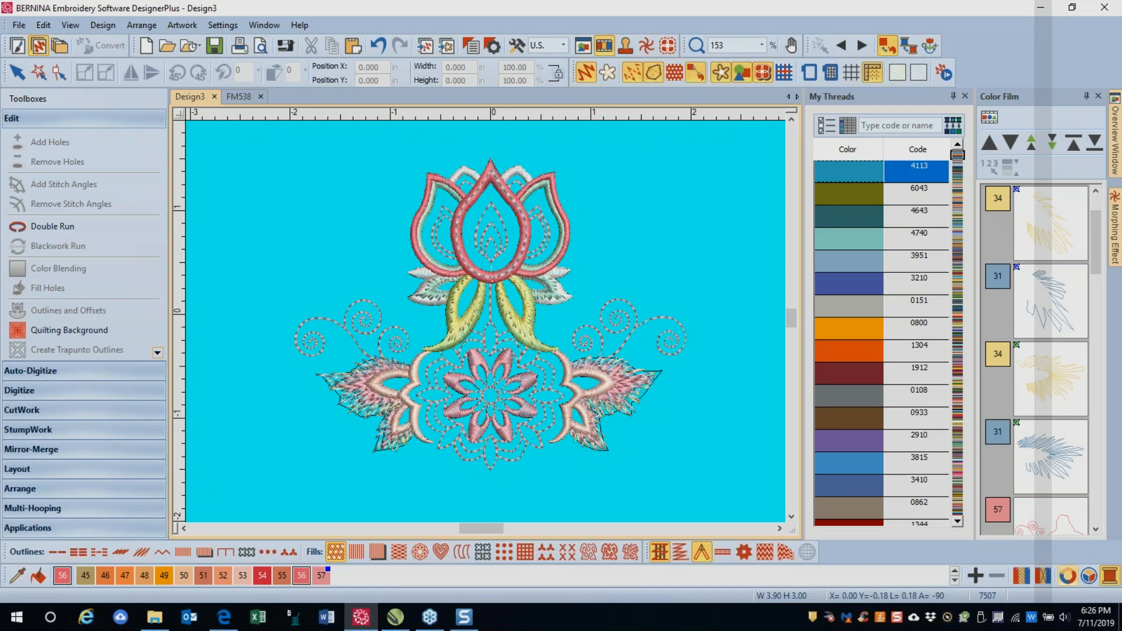
click(1068, 575)
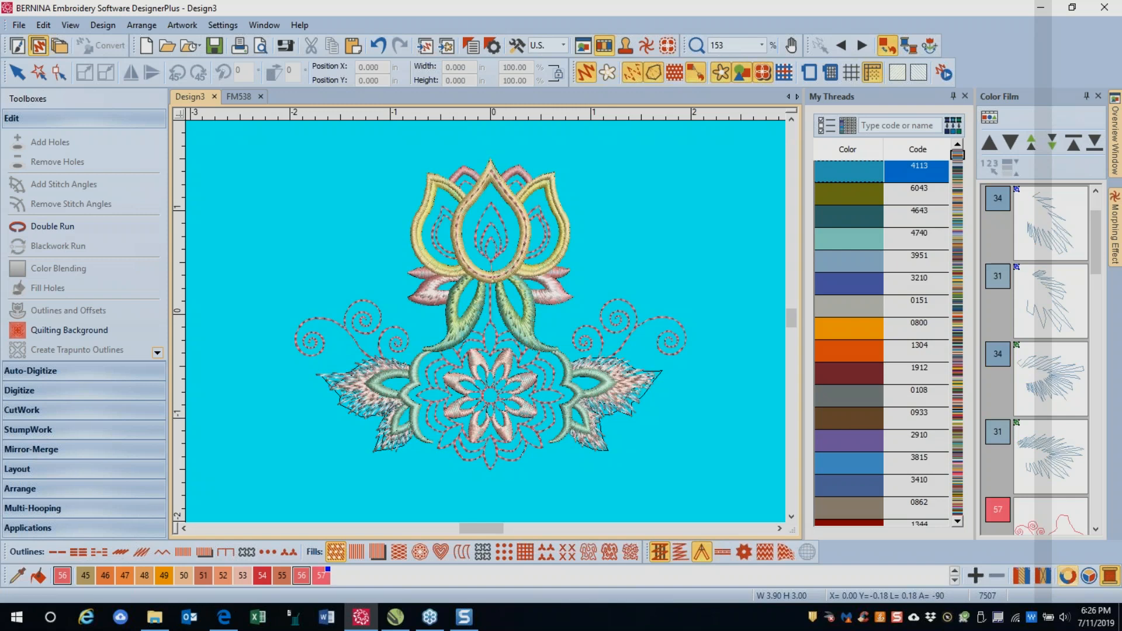
click(1069, 575)
click(1069, 576)
click(1069, 576)
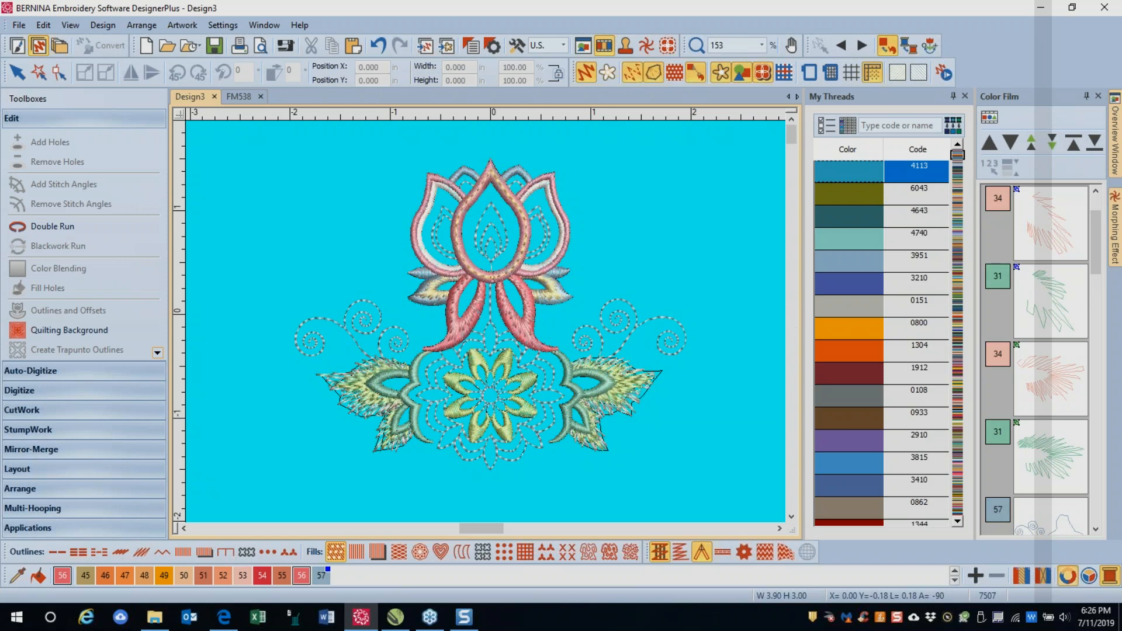
click(1069, 576)
click(1069, 576)
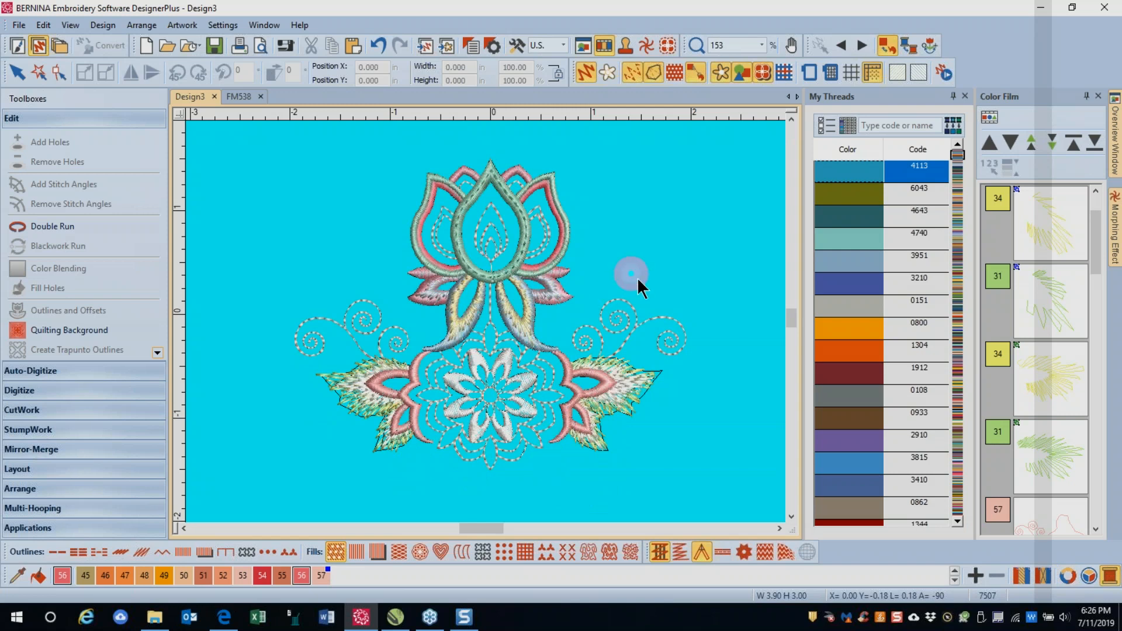
- Preview the Analogous, Complementary, Monochromatic and Triad schemes in the Color Wheel, finishing with the Harmonious scheme
click(1089, 576)
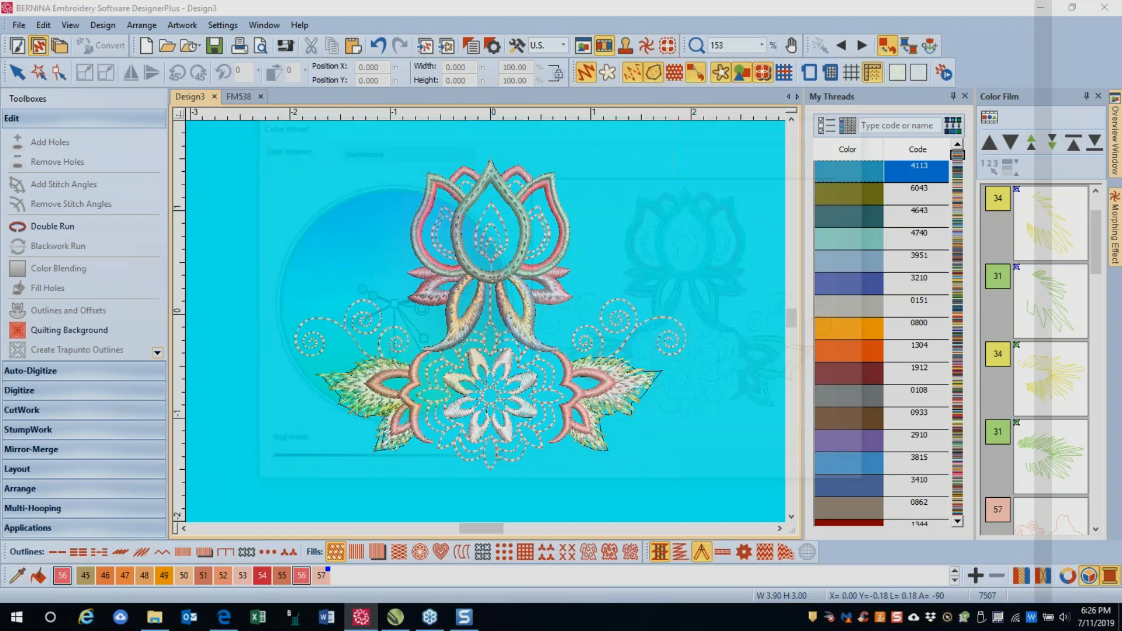
drag(507, 120, 805, 47)
click(784, 65)
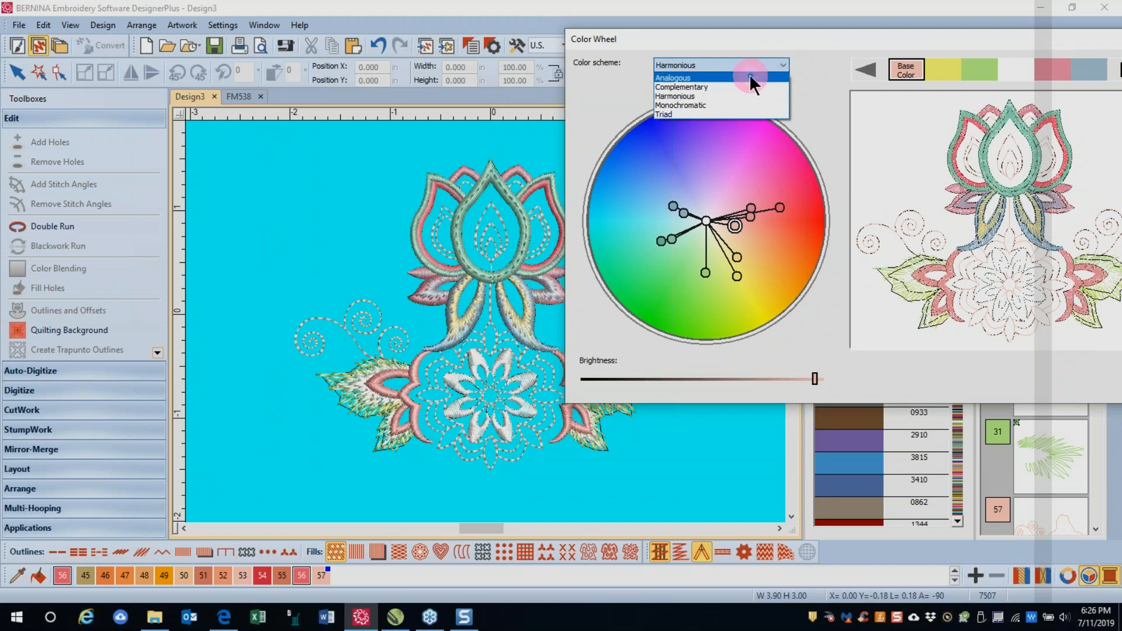
click(751, 76)
click(784, 65)
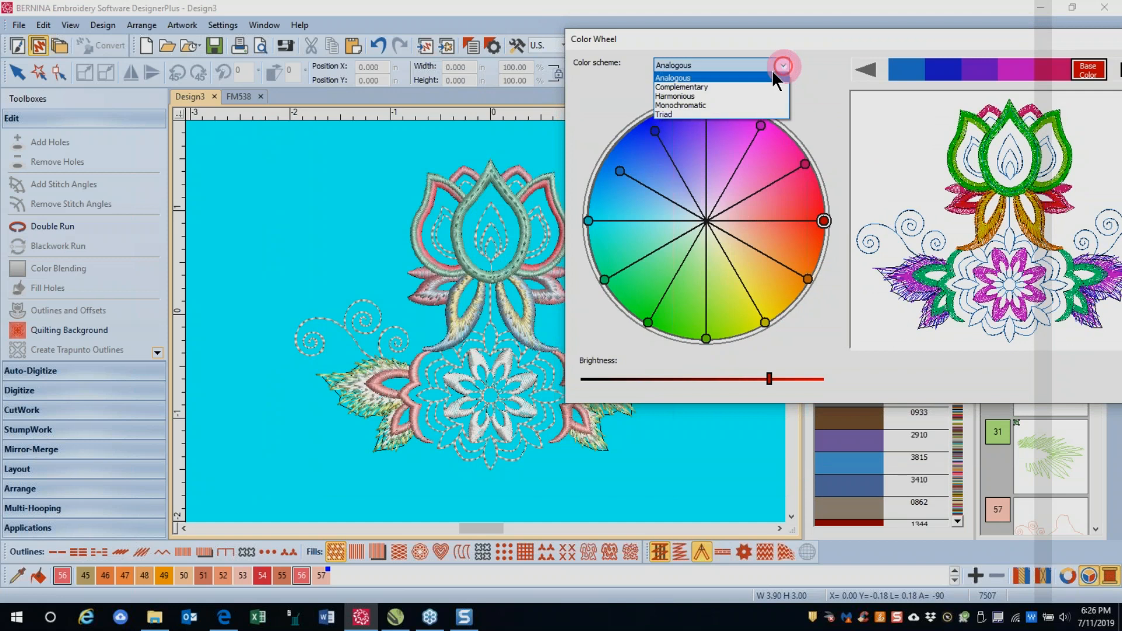
click(754, 85)
click(781, 65)
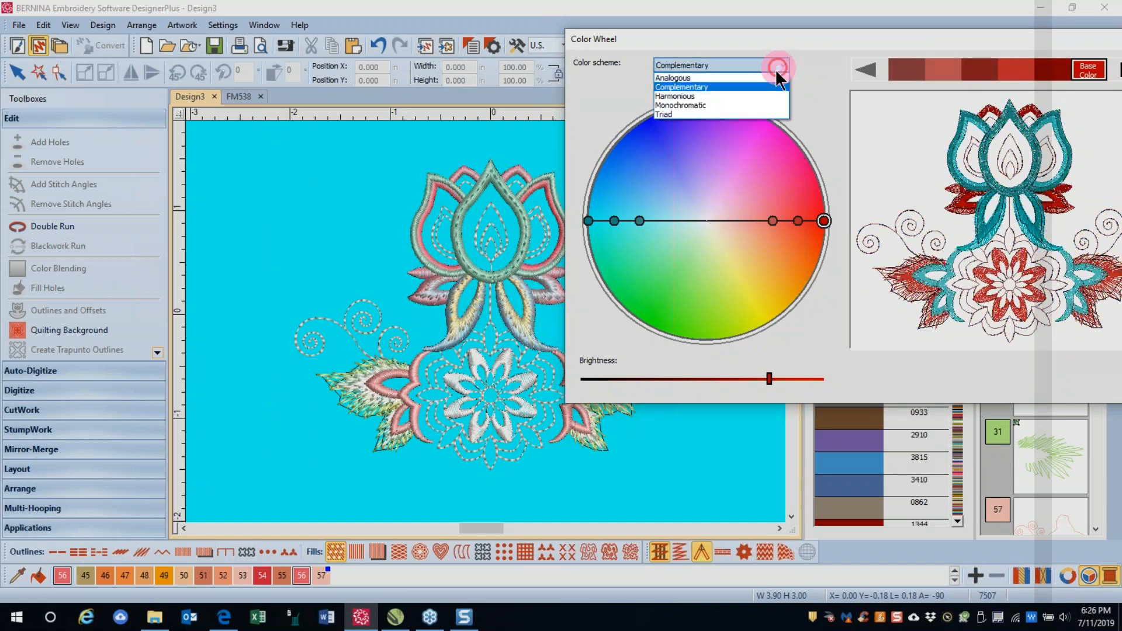
click(745, 103)
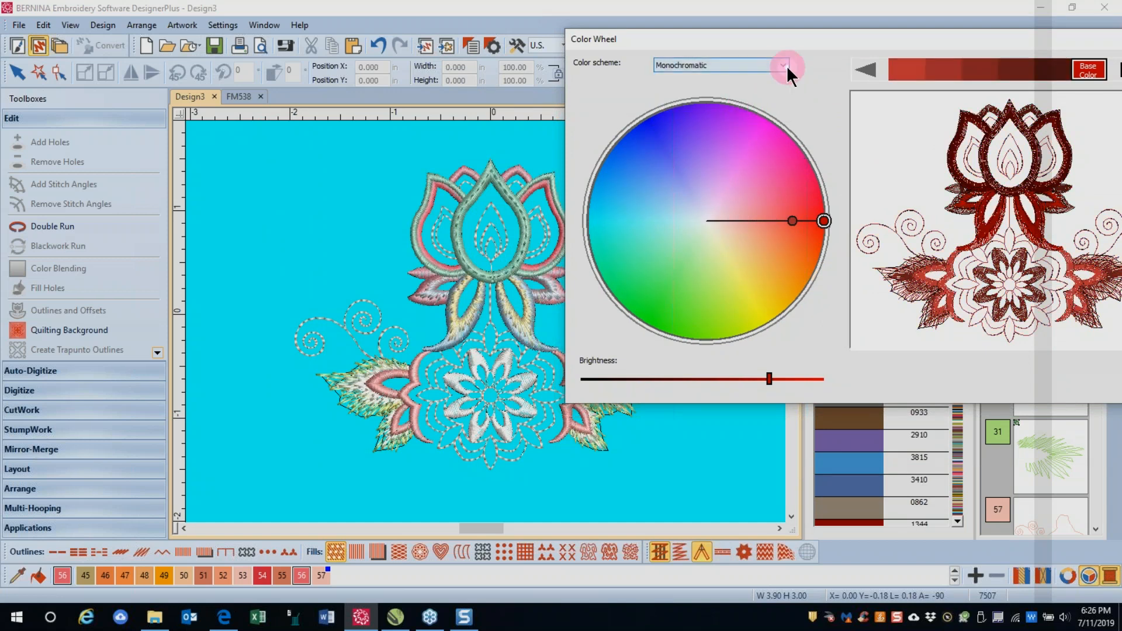
click(786, 66)
click(767, 114)
click(781, 65)
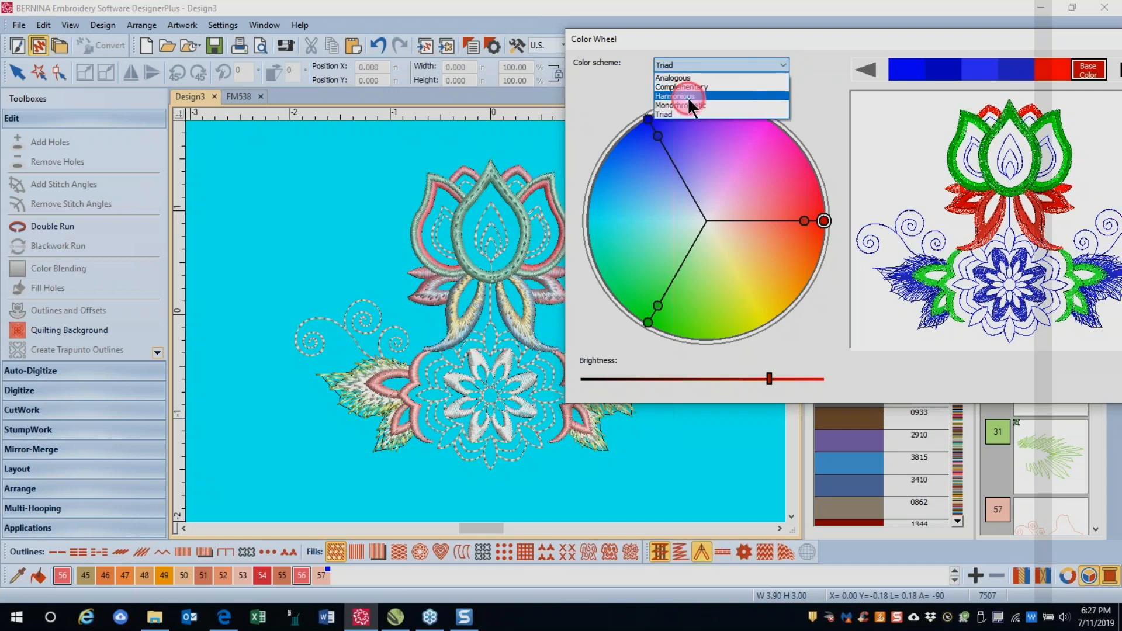
click(688, 97)
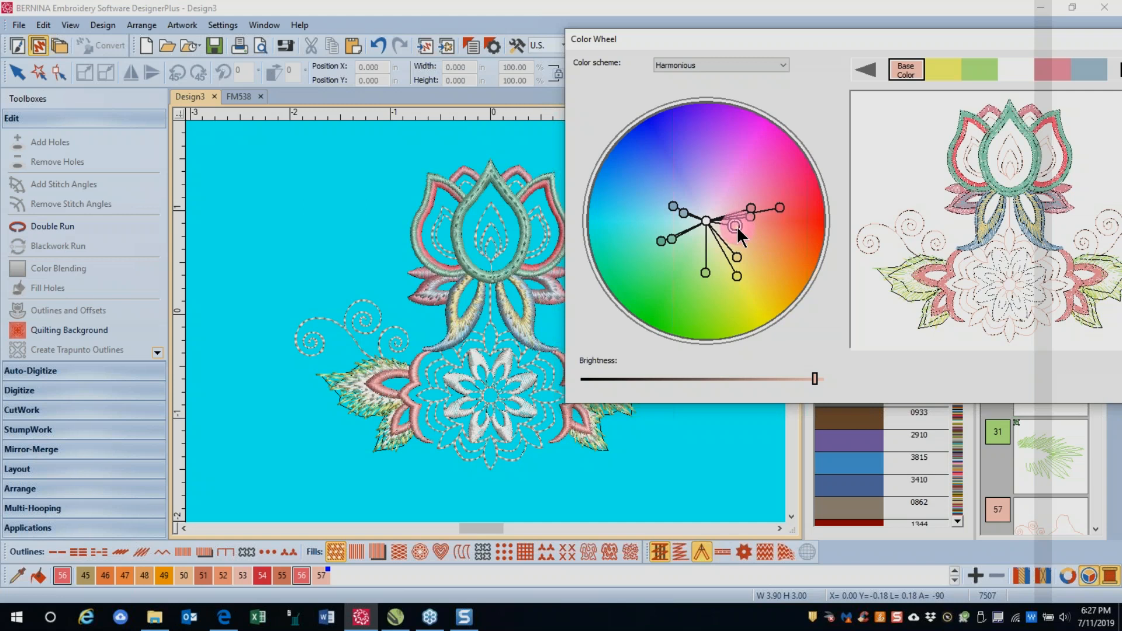
- Recolor the design with a green harmonious base color, intensified cyan and blue, and a slightly darkened yellow-green, and apply the scheme
drag(737, 227, 680, 233)
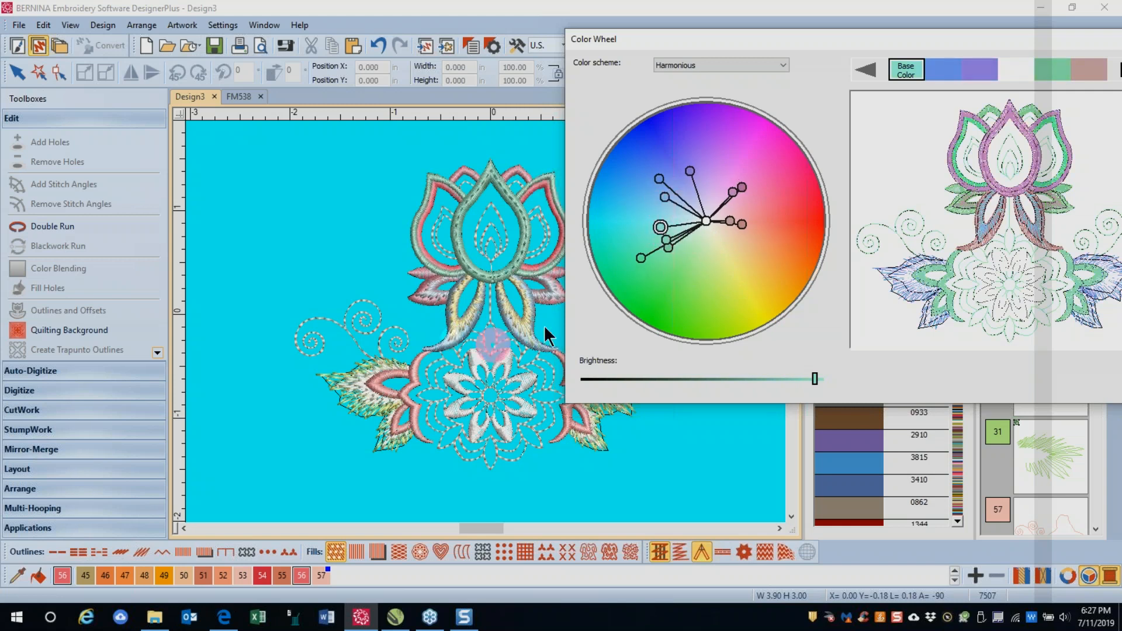
drag(658, 226, 645, 287)
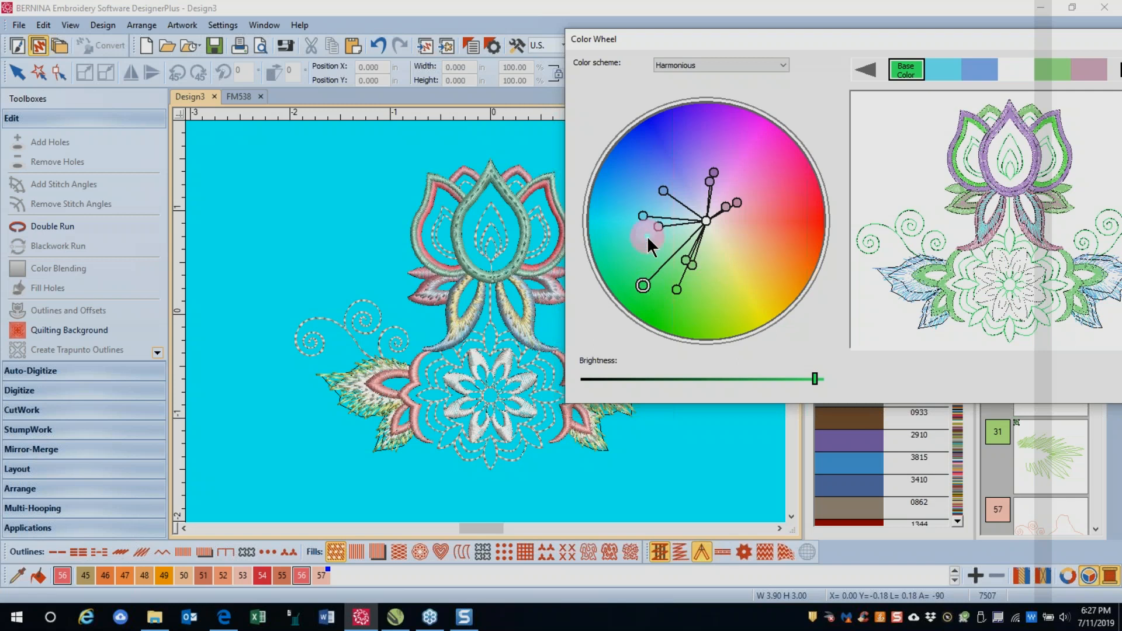
drag(642, 215, 610, 232)
drag(663, 190, 659, 150)
drag(692, 265, 708, 283)
drag(795, 383, 790, 384)
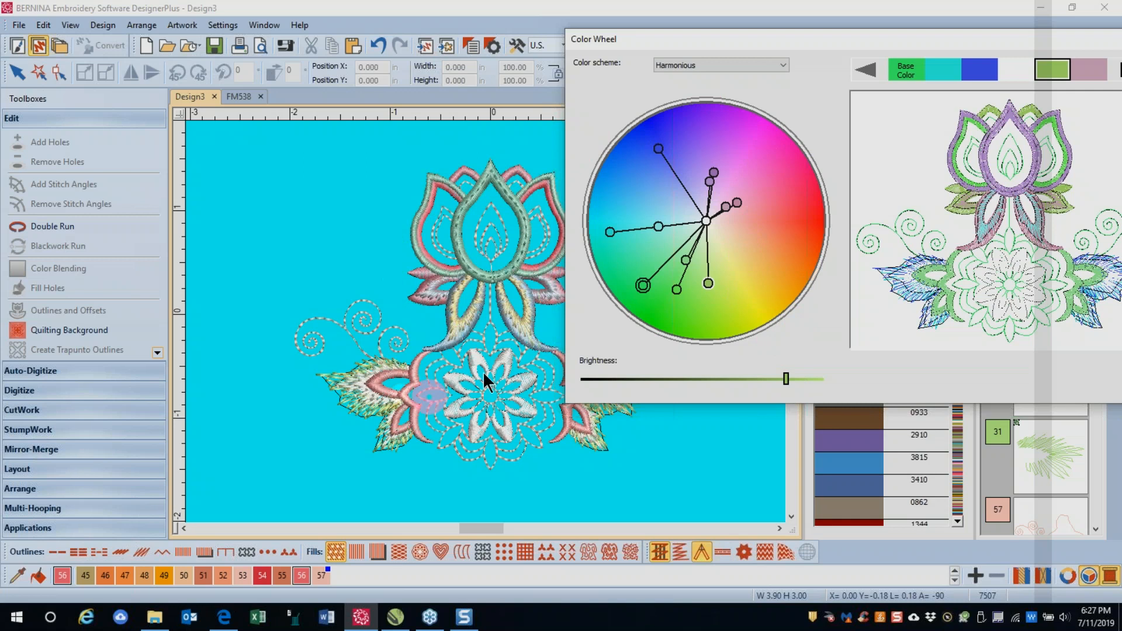
drag(798, 38, 682, 9)
click(1025, 338)
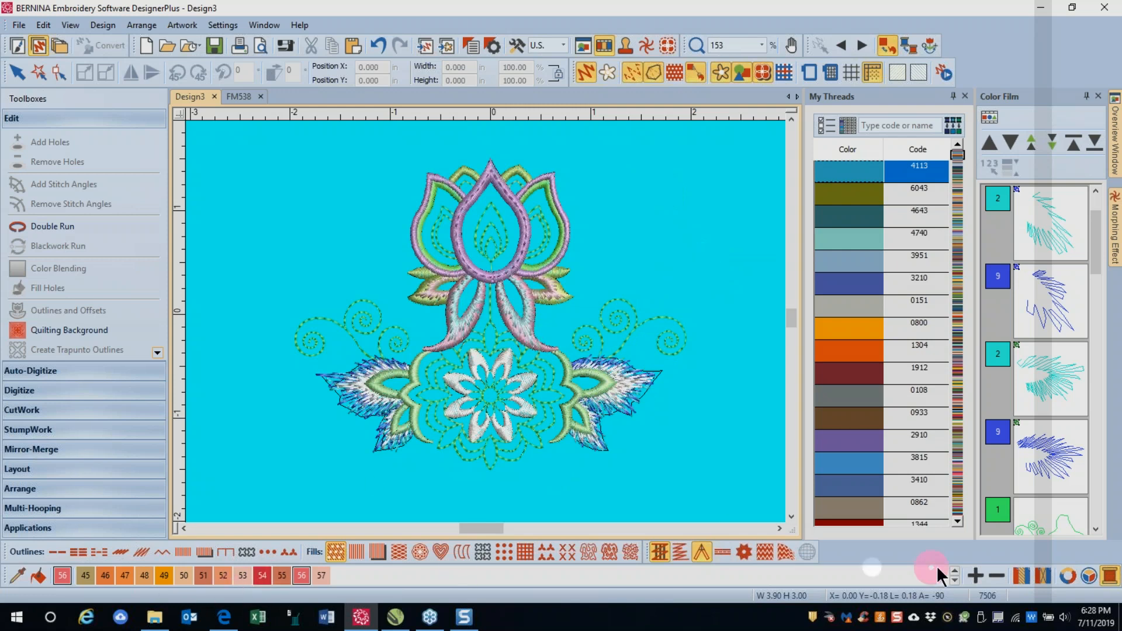
- Match all of the design's palette colors to the nearest threads in the selected thread charts
click(957, 572)
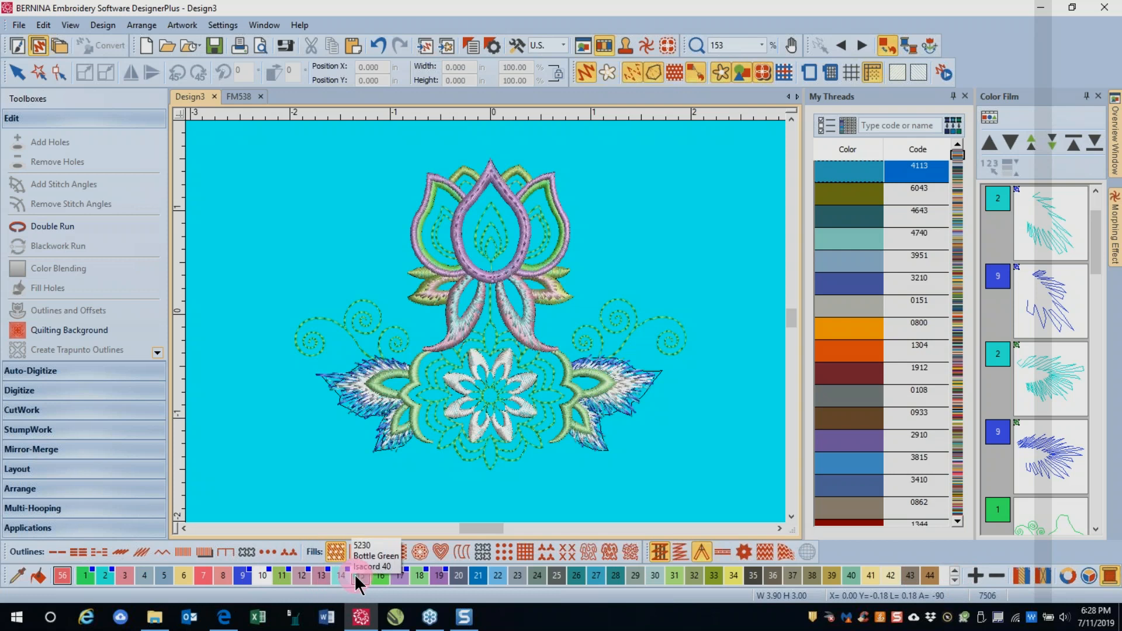
click(952, 129)
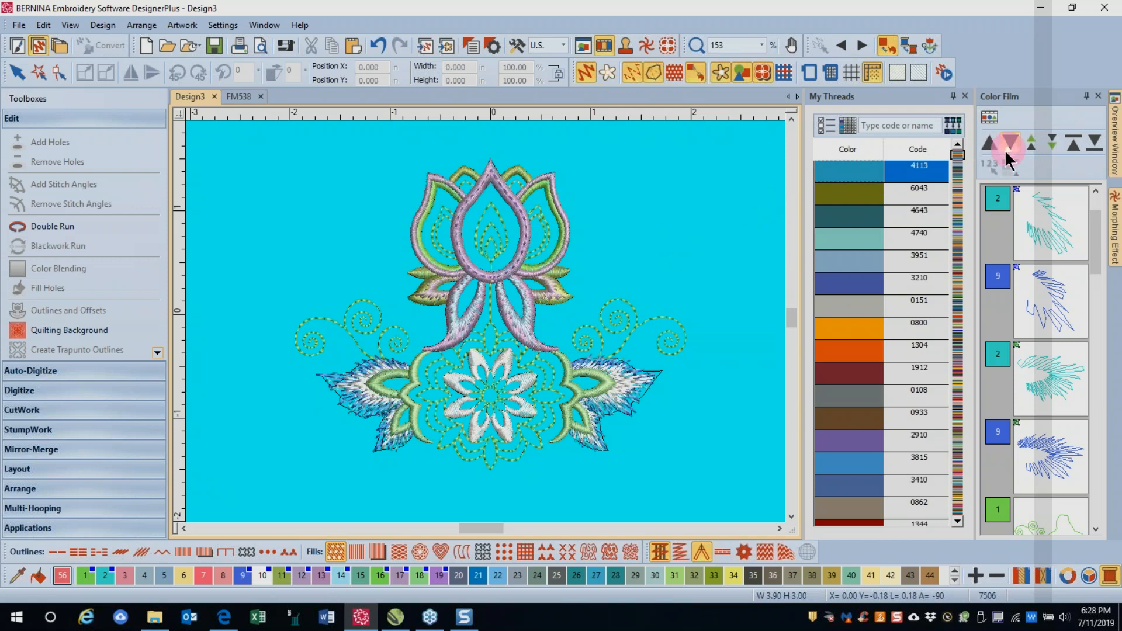
- Resequence the entire design by color, keeping the listed color order
click(719, 236)
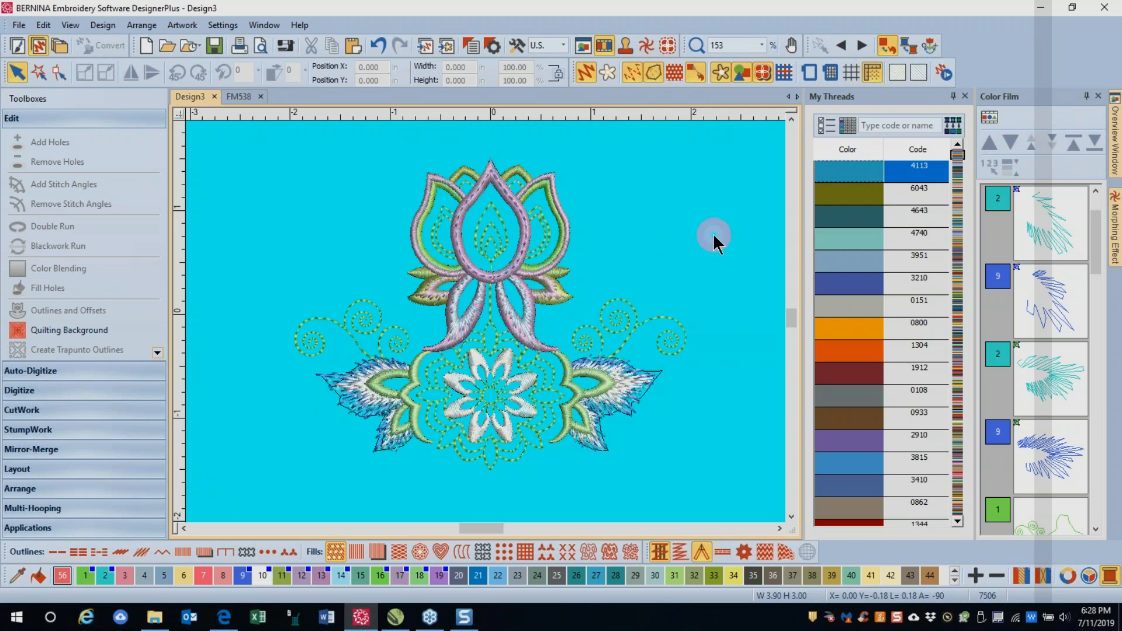
key(ctrl+a)
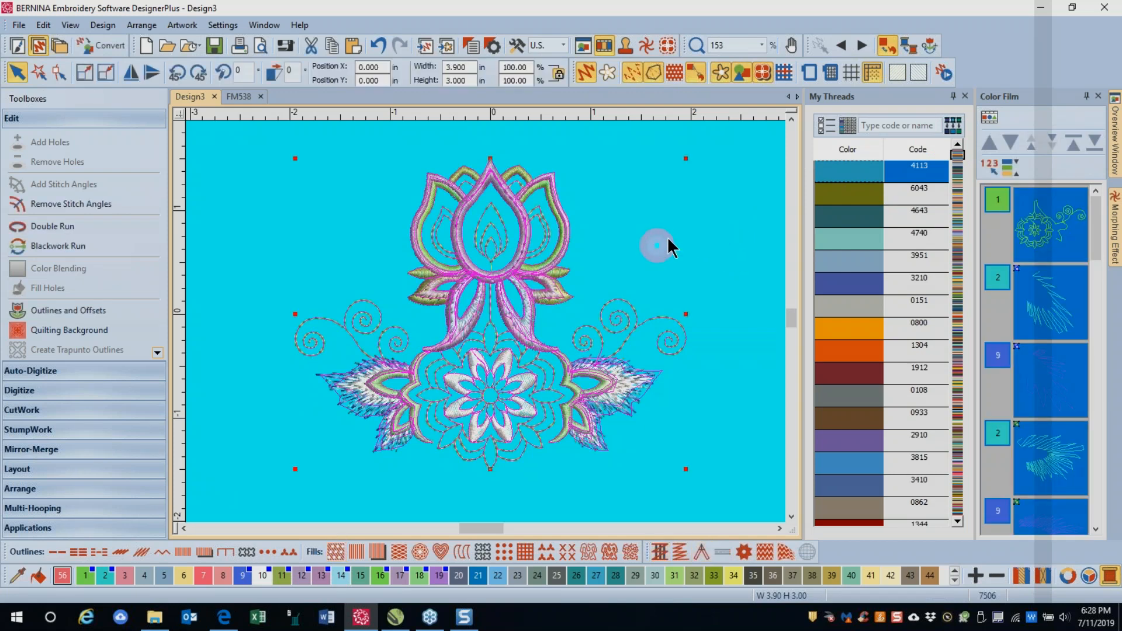
click(1007, 170)
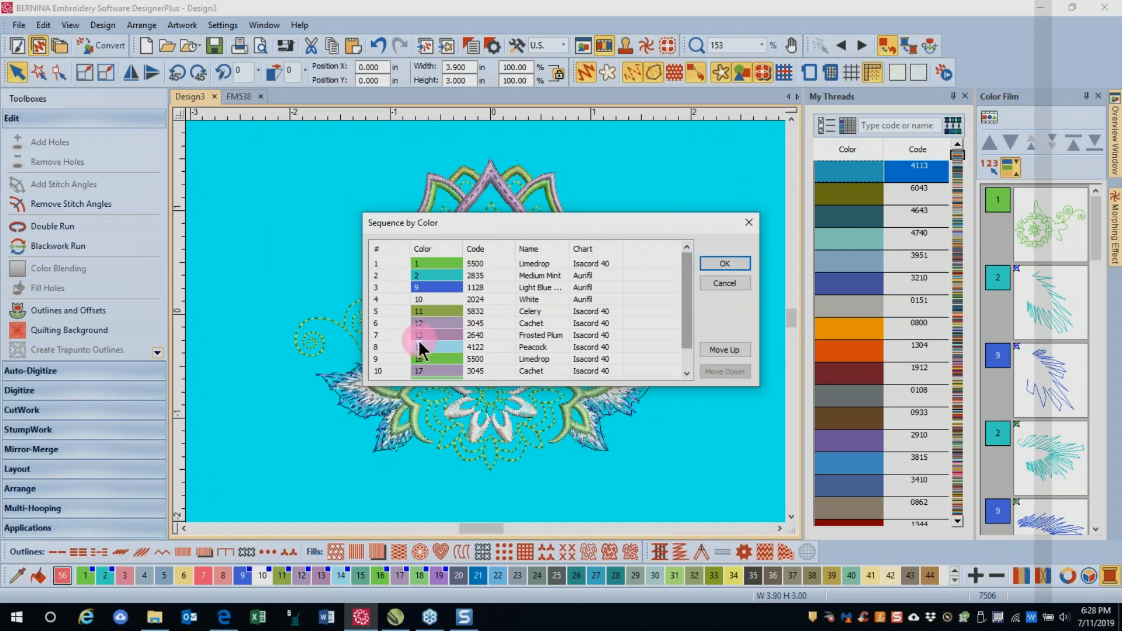
click(717, 260)
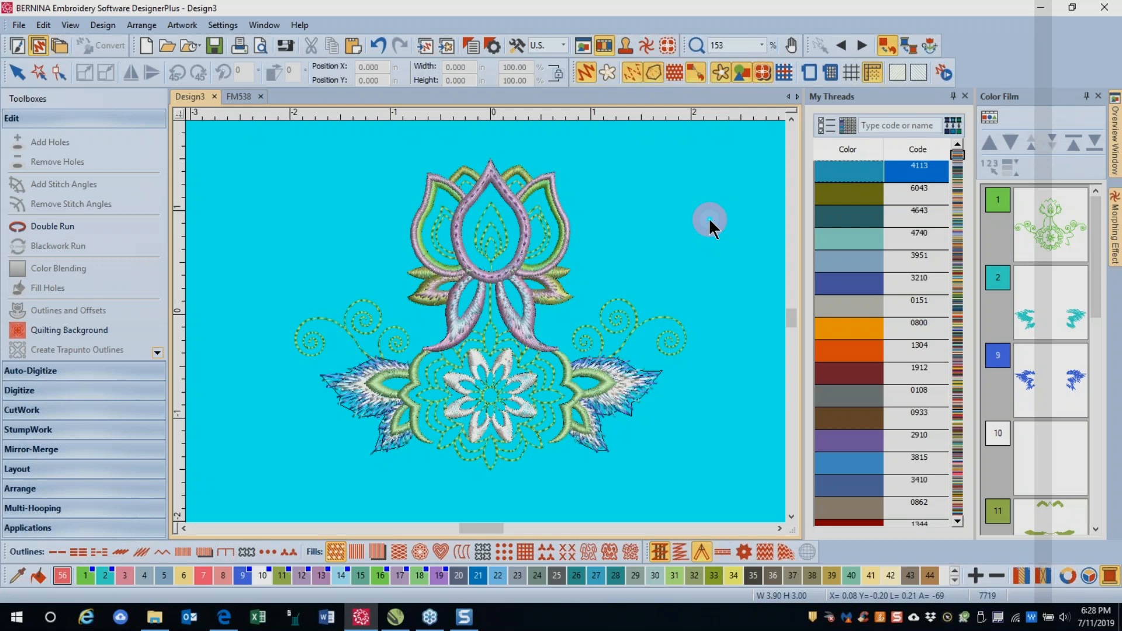
- Switch to the FM538 rose design, center it in the view, and auto-hide the thread list
click(242, 97)
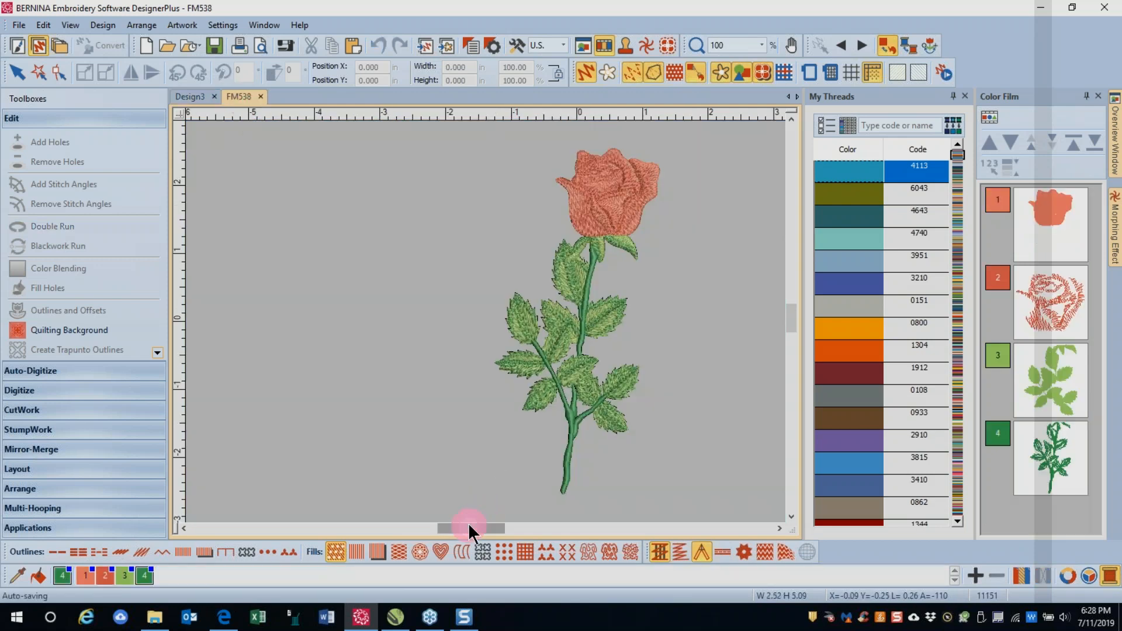
drag(468, 525, 477, 524)
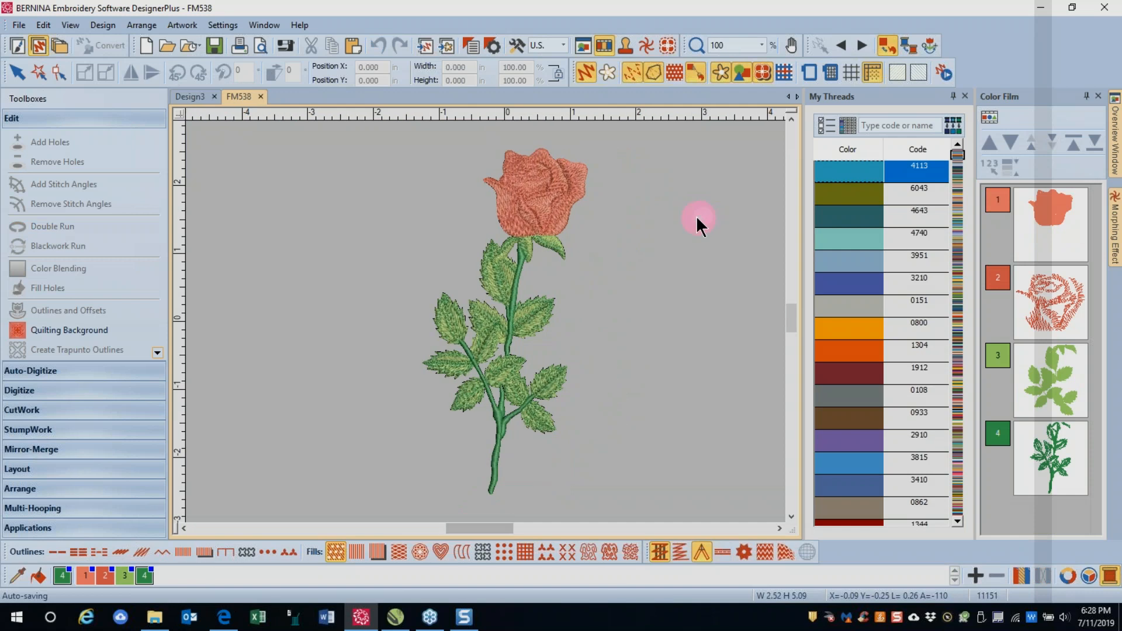
click(953, 95)
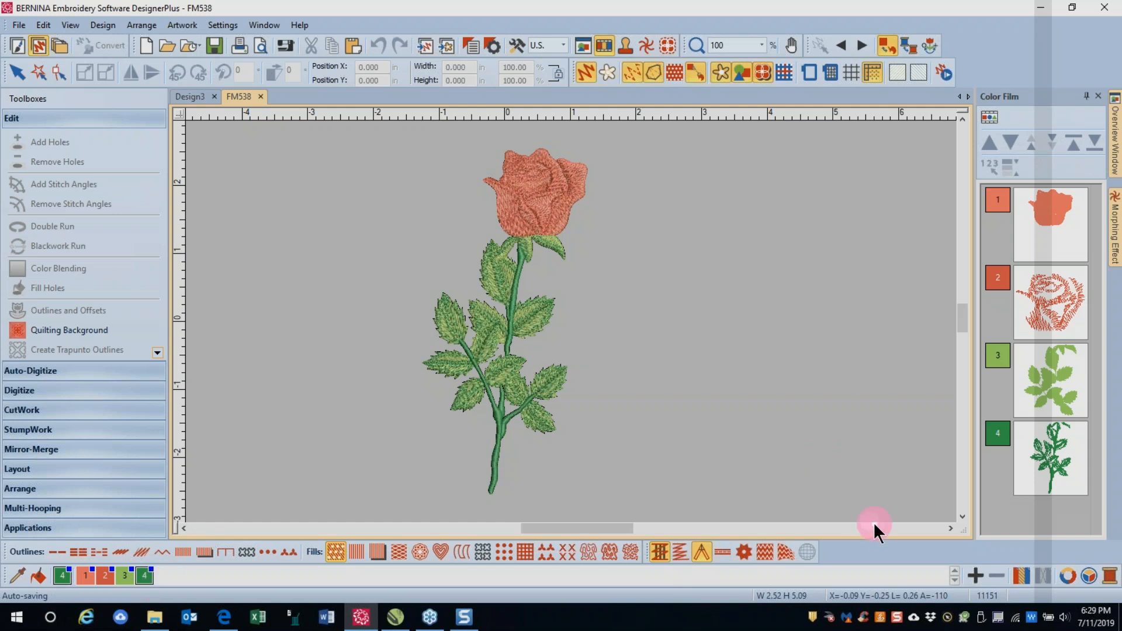
- Add a new color to the rose design's palette
click(974, 578)
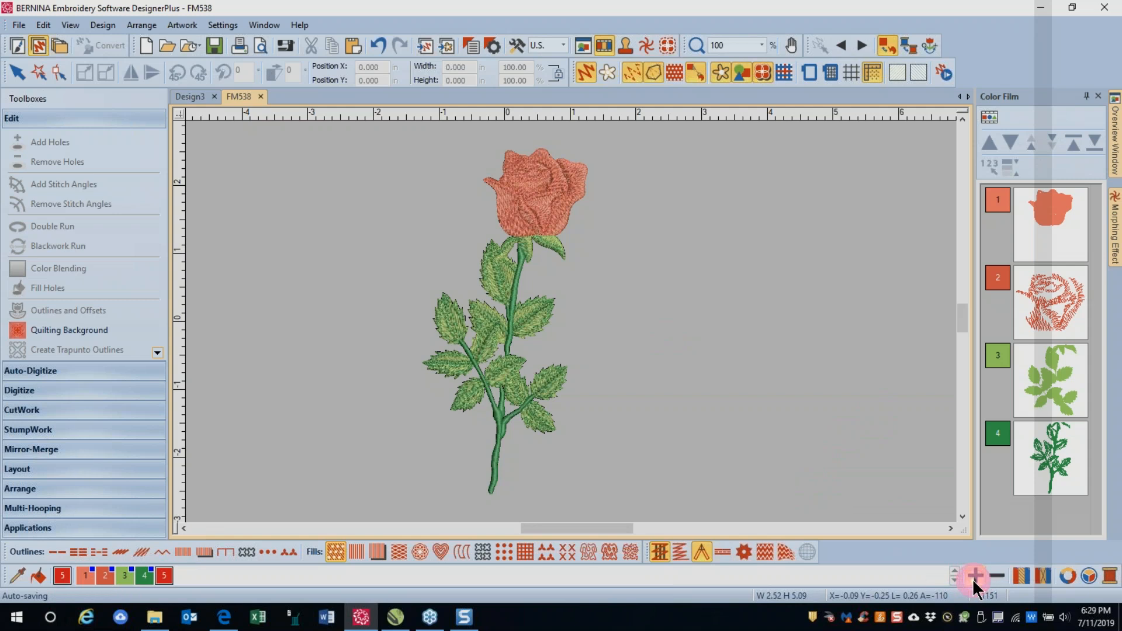
- Undo the last palette color addition and set the number of threads in the design to 5 in the design properties
click(377, 45)
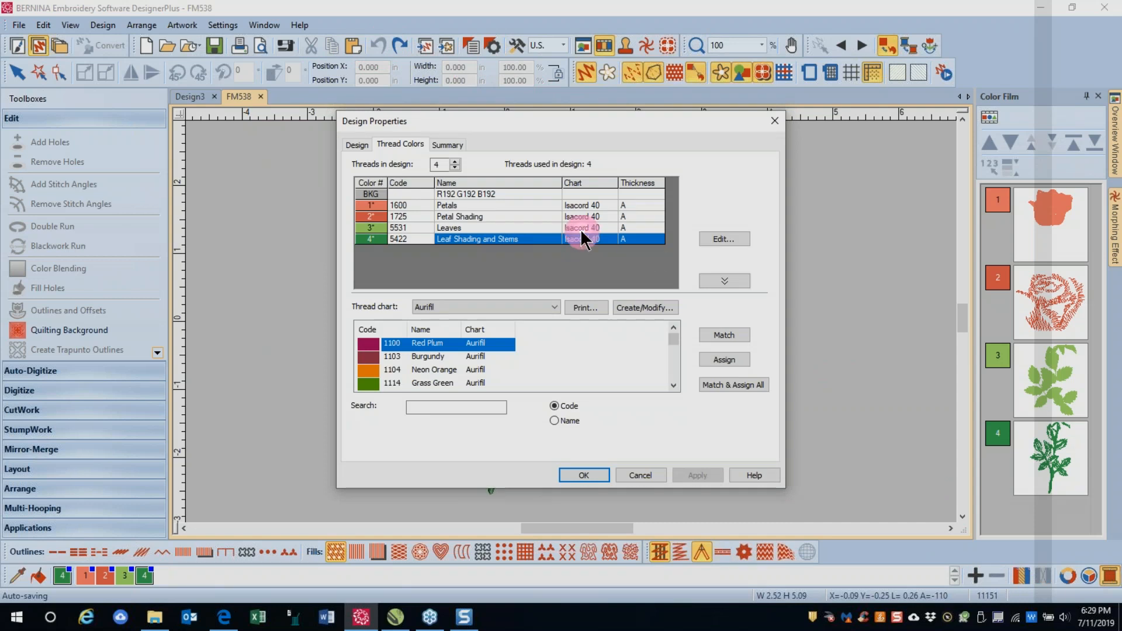
click(455, 161)
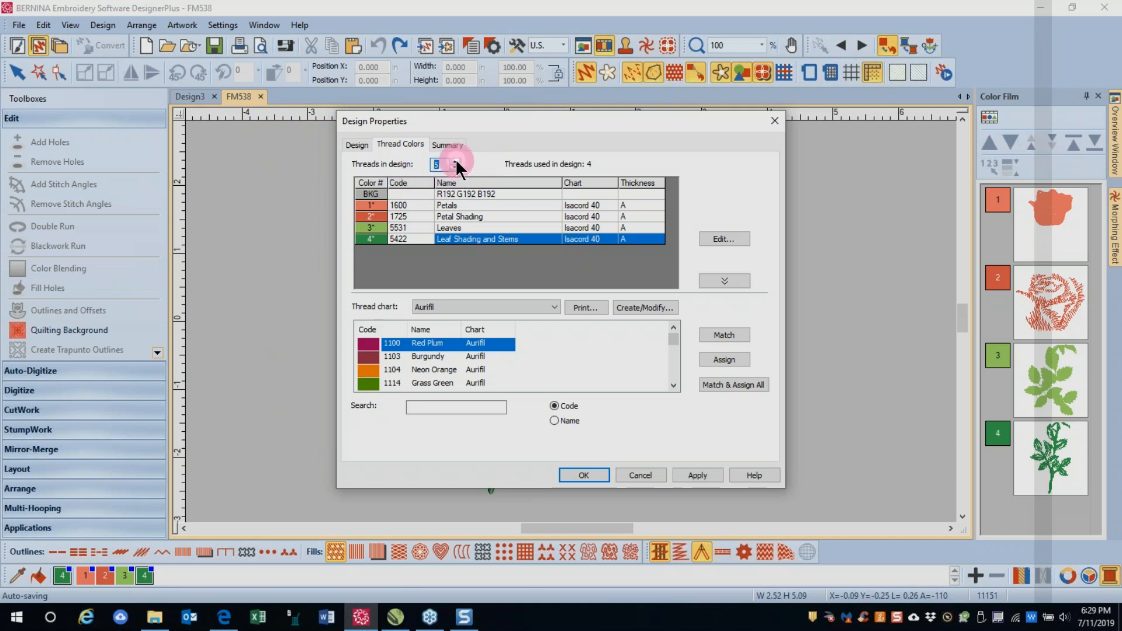
click(698, 476)
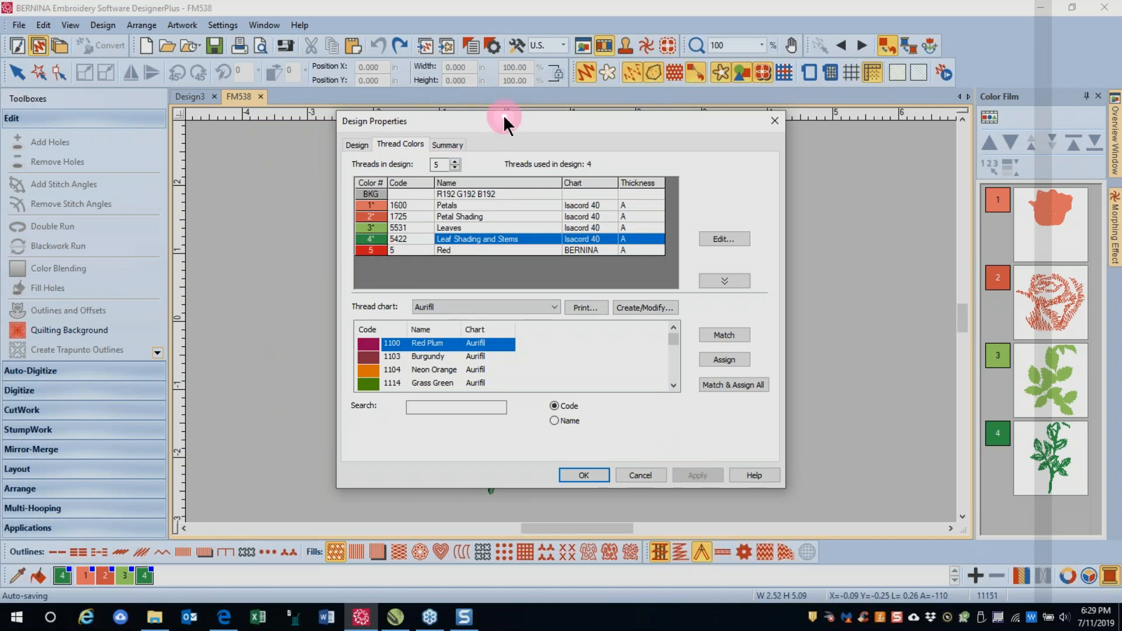
drag(510, 121, 813, 38)
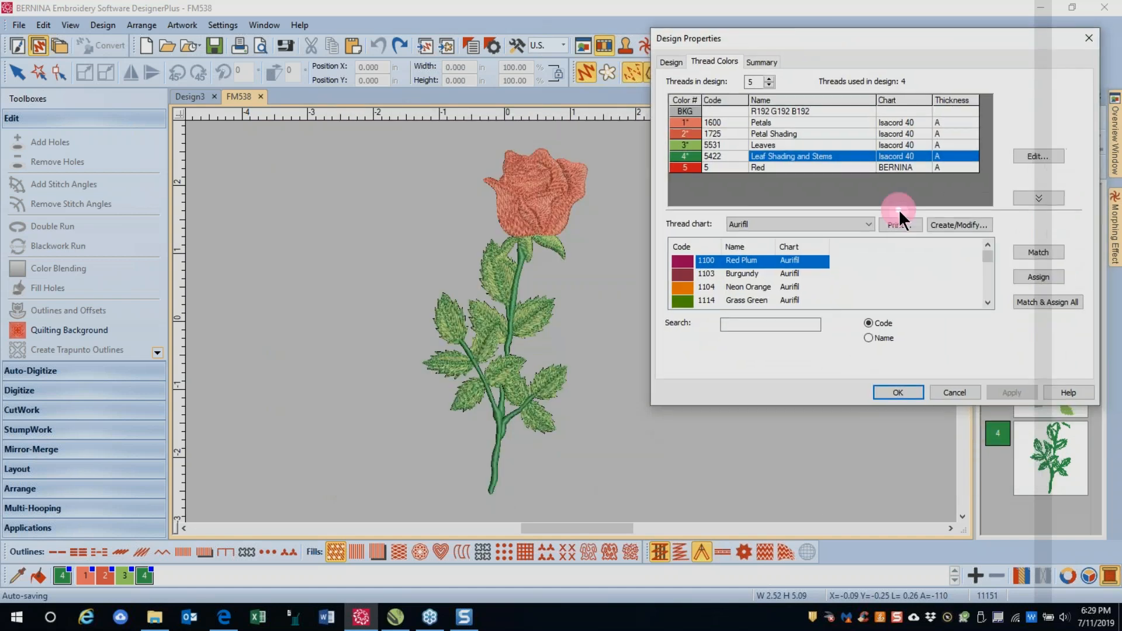
- Set the thread chart for the design's thread colors to Isacord 40
click(898, 178)
click(731, 222)
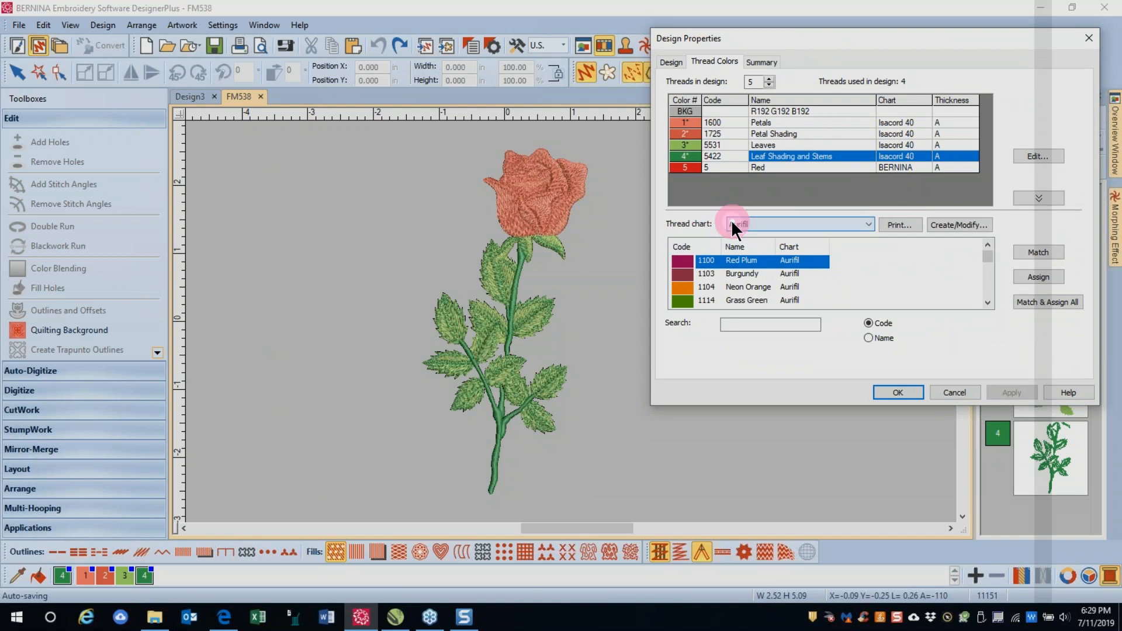
click(870, 224)
drag(869, 303, 875, 375)
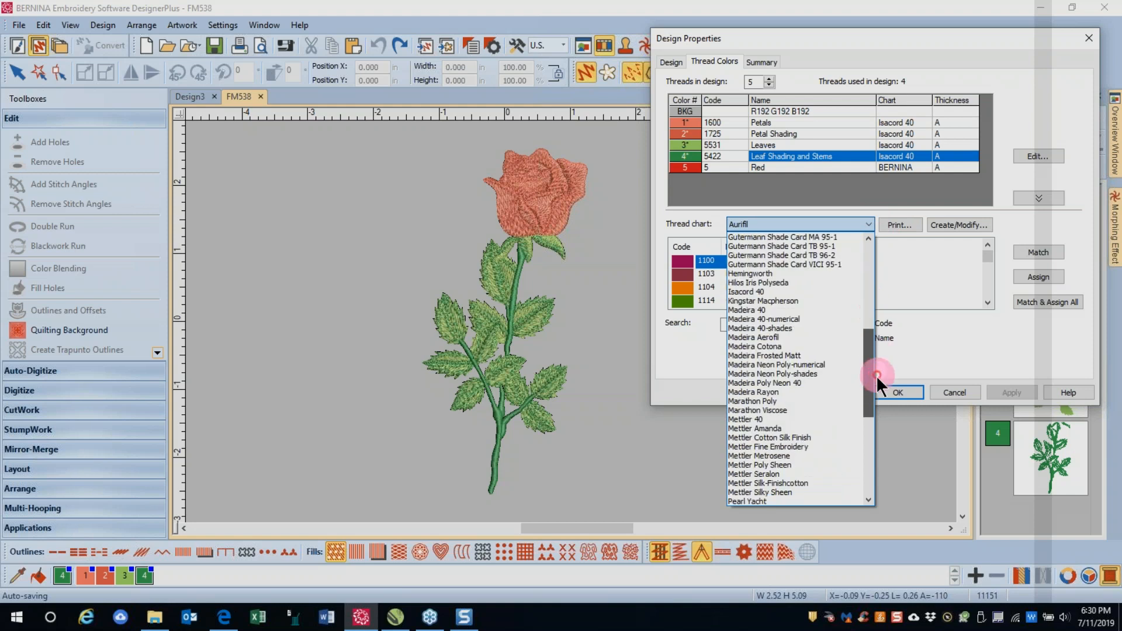
click(748, 291)
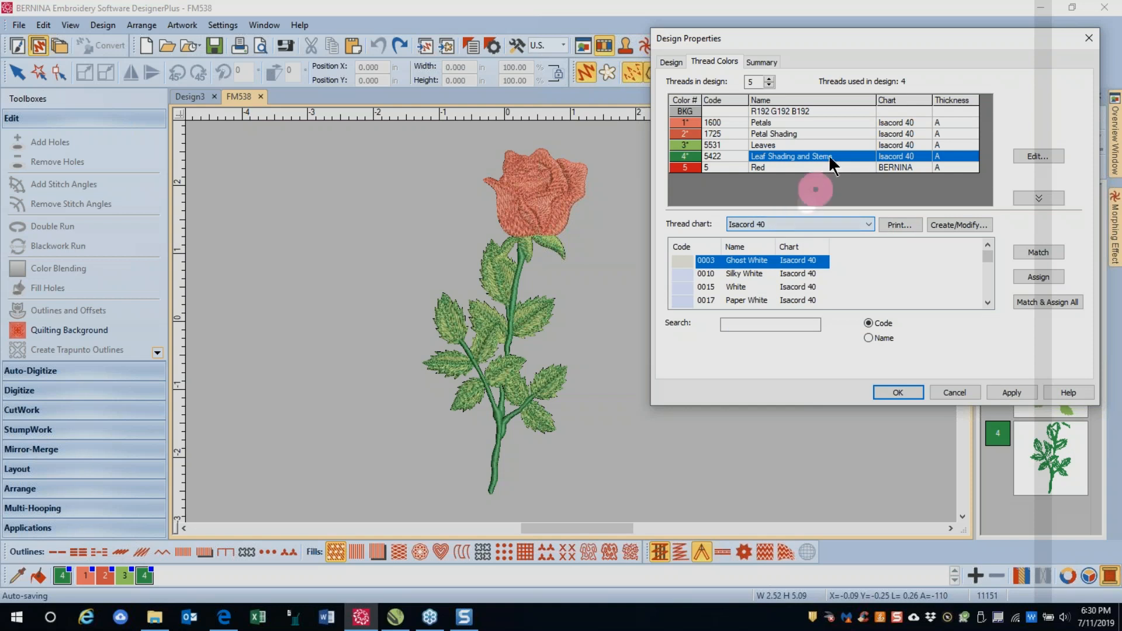
- Find thread 1903 by code in the Isacord 40 chart and assign Lipstick to color 5
click(769, 155)
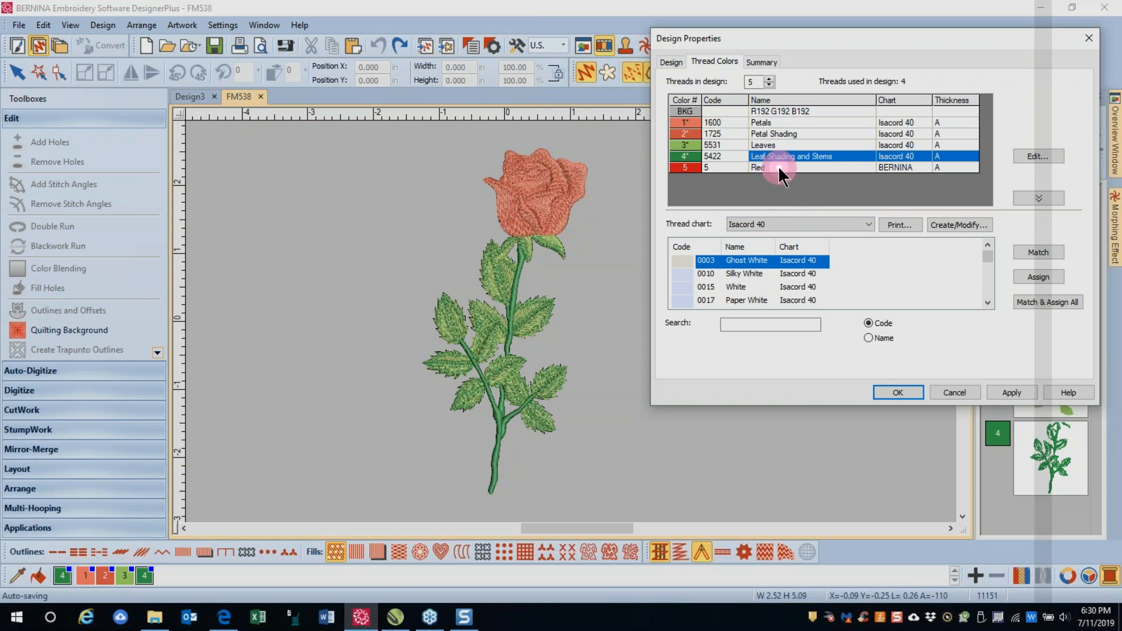
click(777, 167)
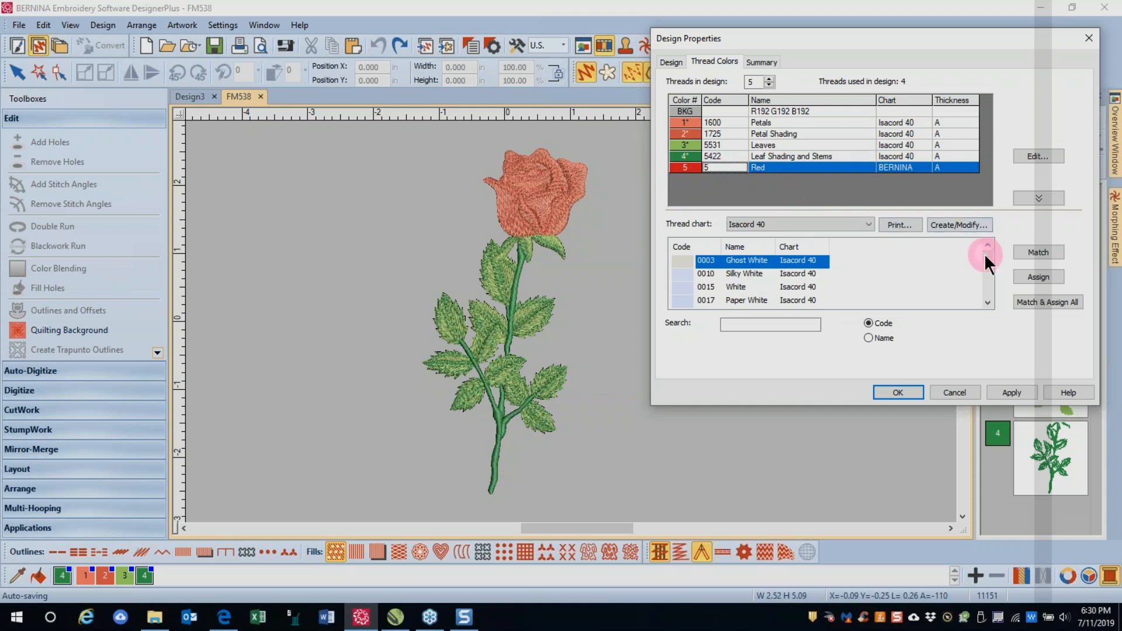
mouse_move(986, 258)
mouse_down()
mouse_move(990, 292)
mouse_move(985, 262)
mouse_up()
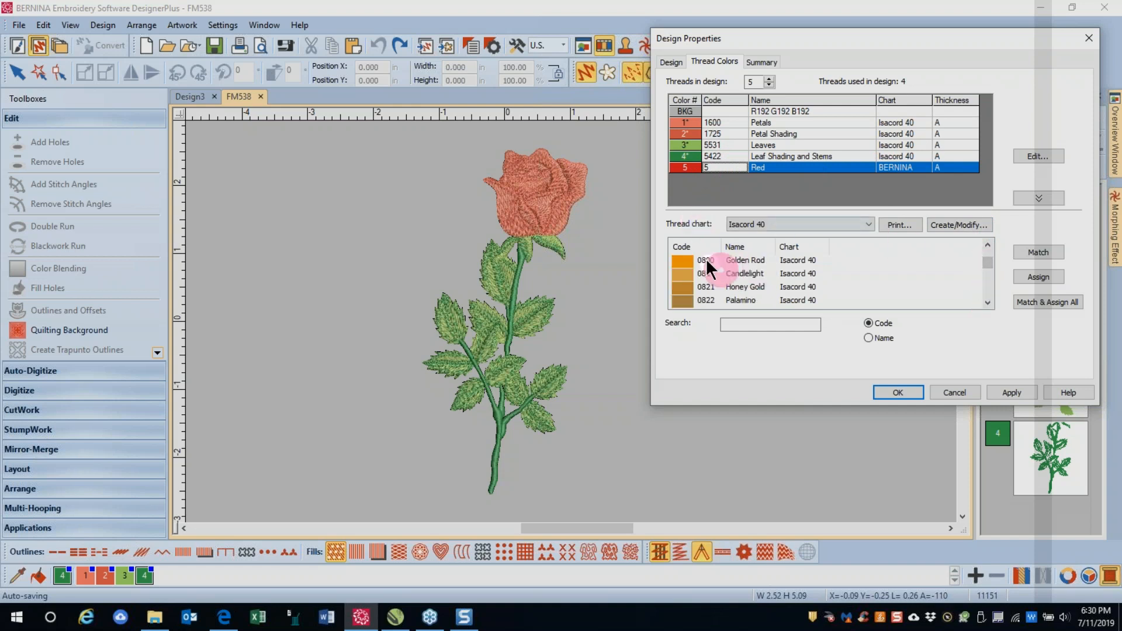
drag(987, 261, 986, 255)
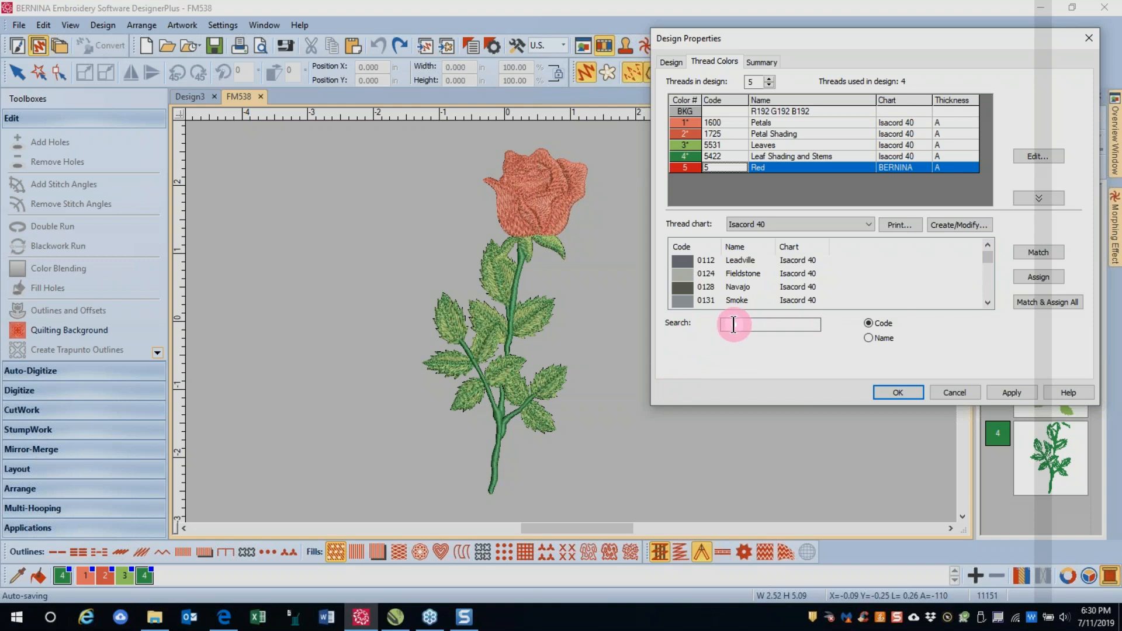
click(800, 326)
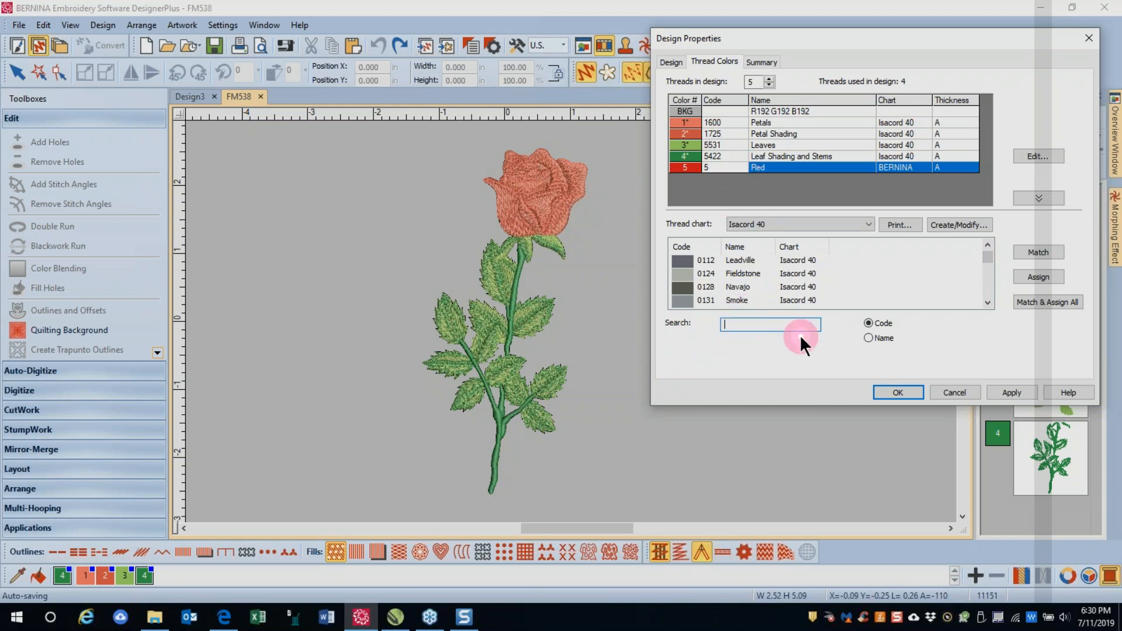
text(1903)
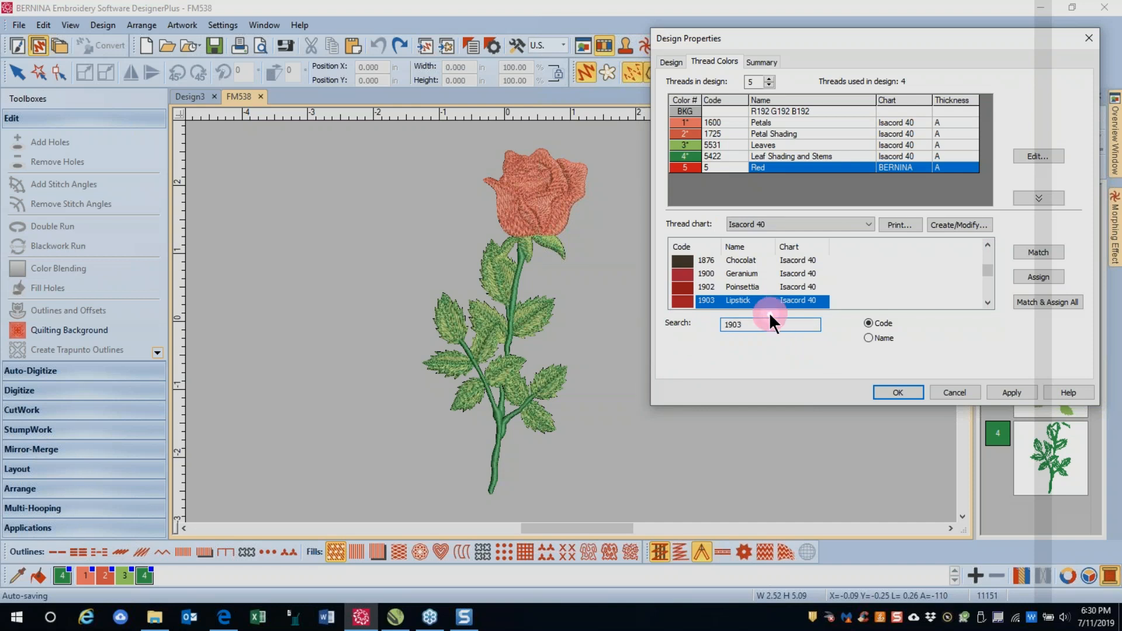
double_click(763, 300)
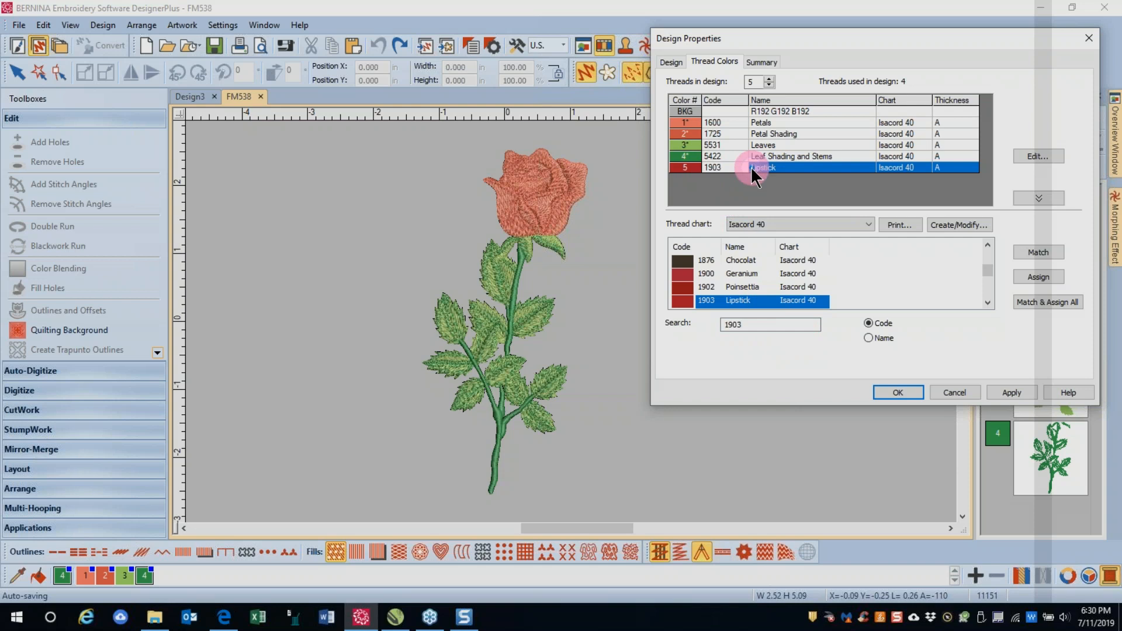
- Search the Isacord 40 chart by name for "strawb" and assign thread 1753 Strawberries n'Cream to color 1
click(694, 121)
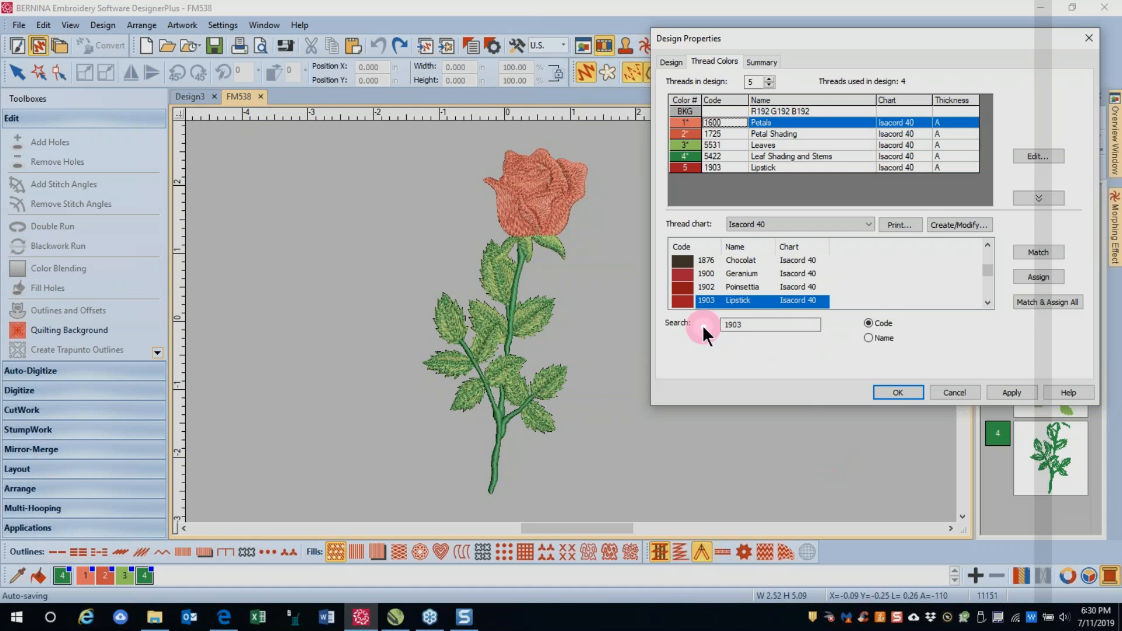
click(745, 326)
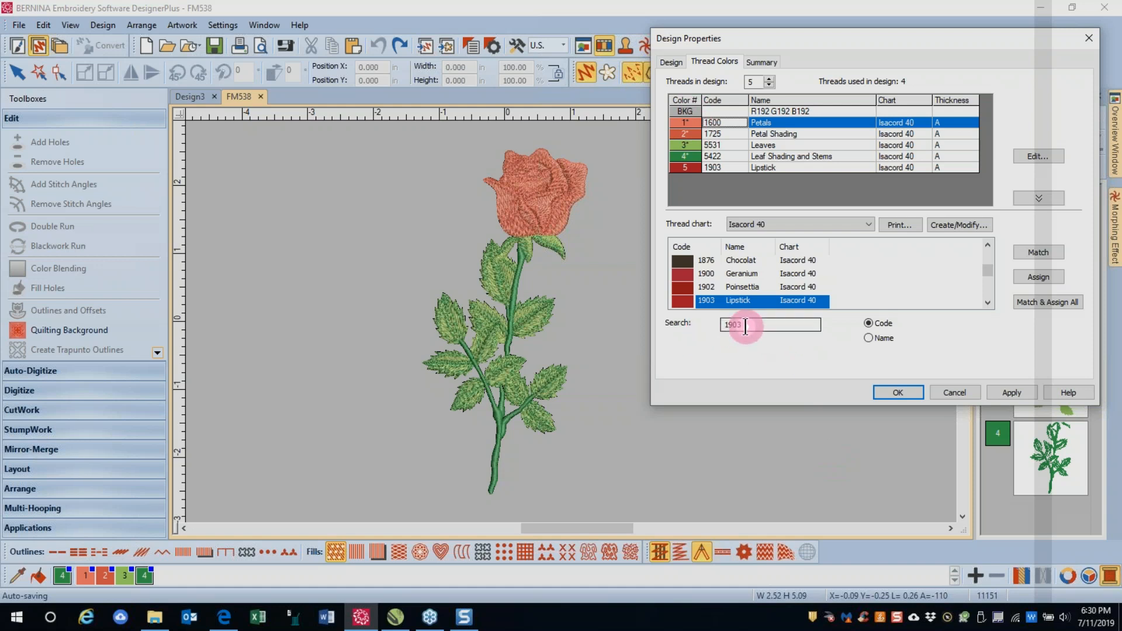
click(868, 339)
drag(746, 325, 682, 338)
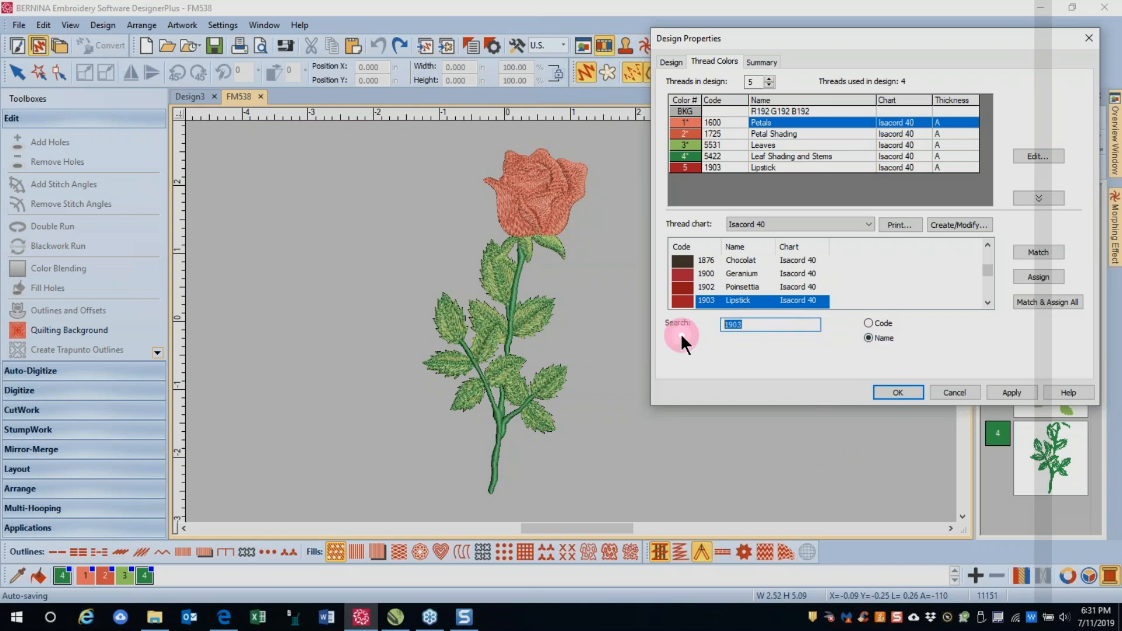
text(strawb)
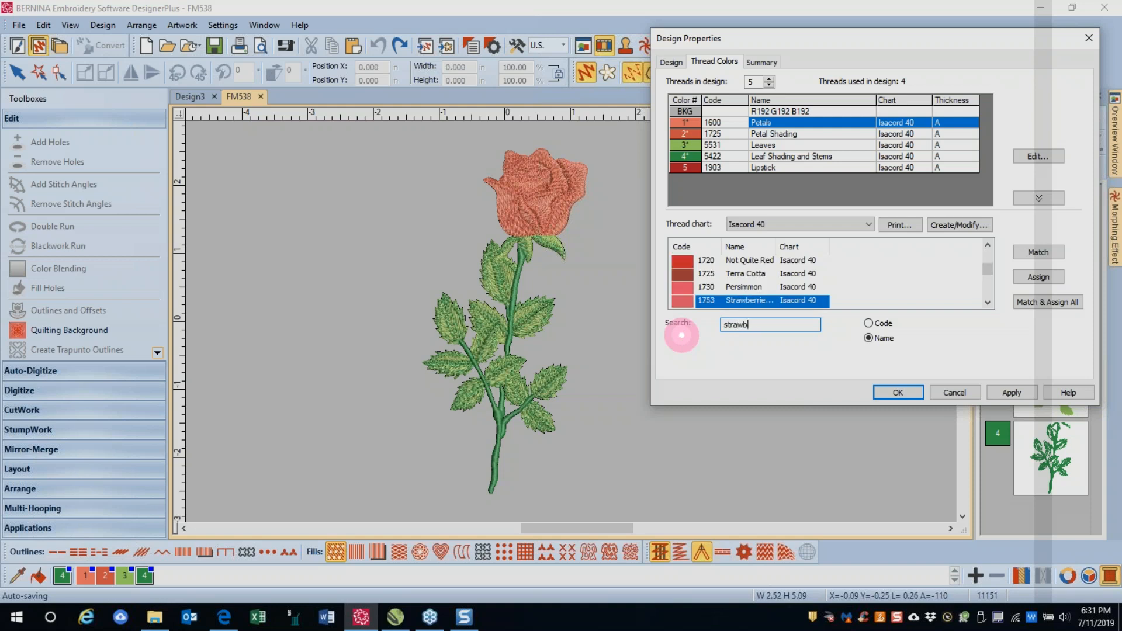
double_click(746, 300)
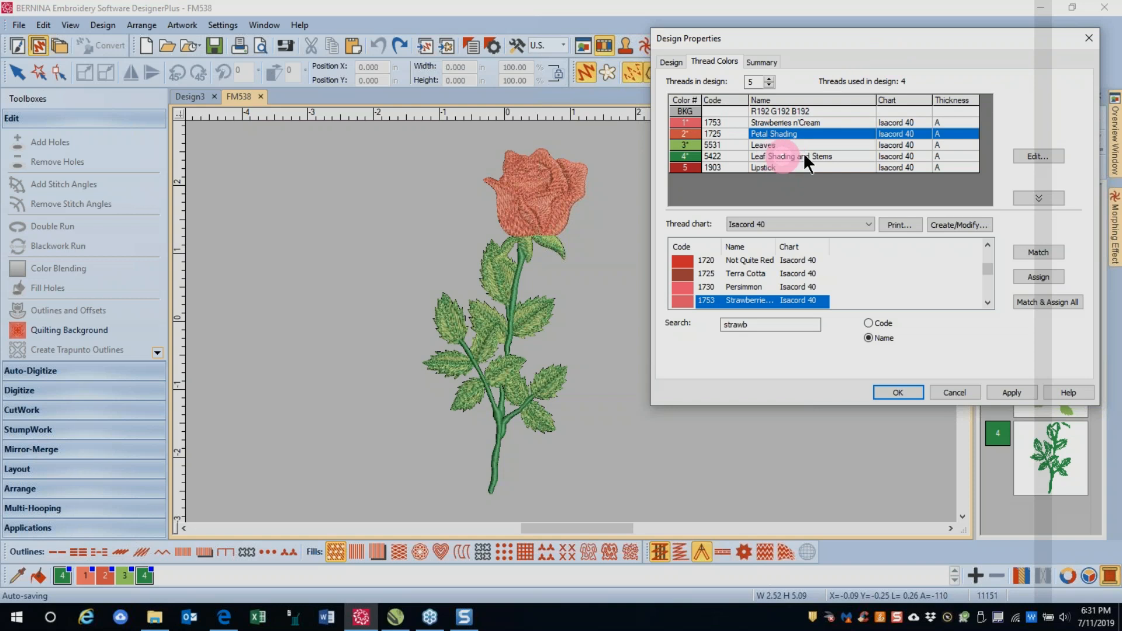
- Rename color 1 in the design's thread list as Petals
click(819, 121)
click(682, 128)
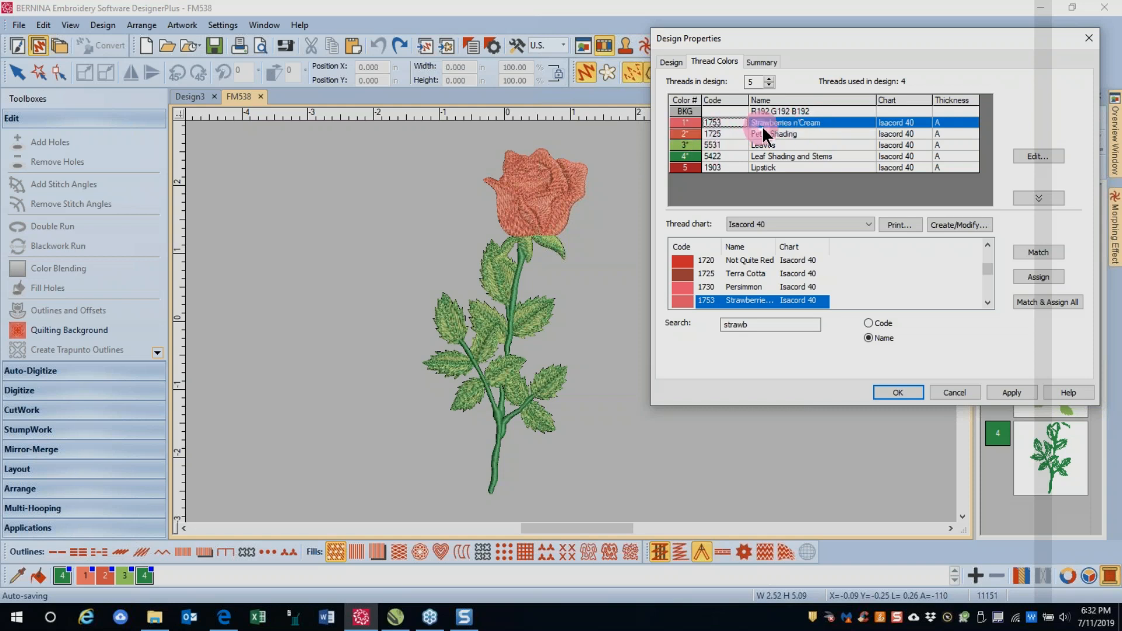
click(1032, 153)
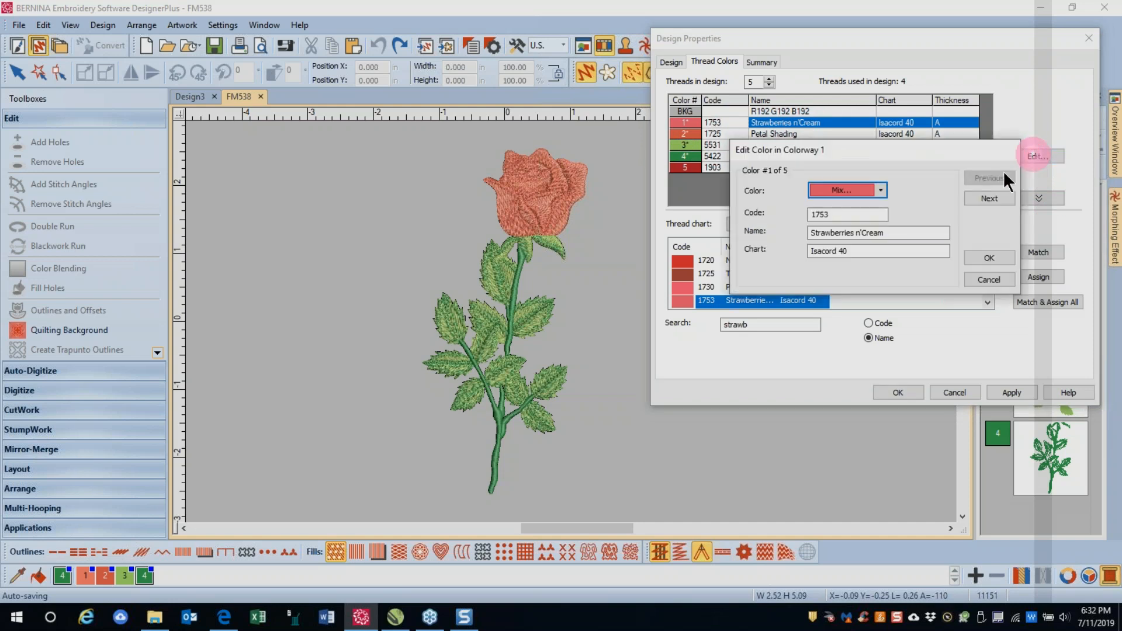
drag(881, 232, 797, 240)
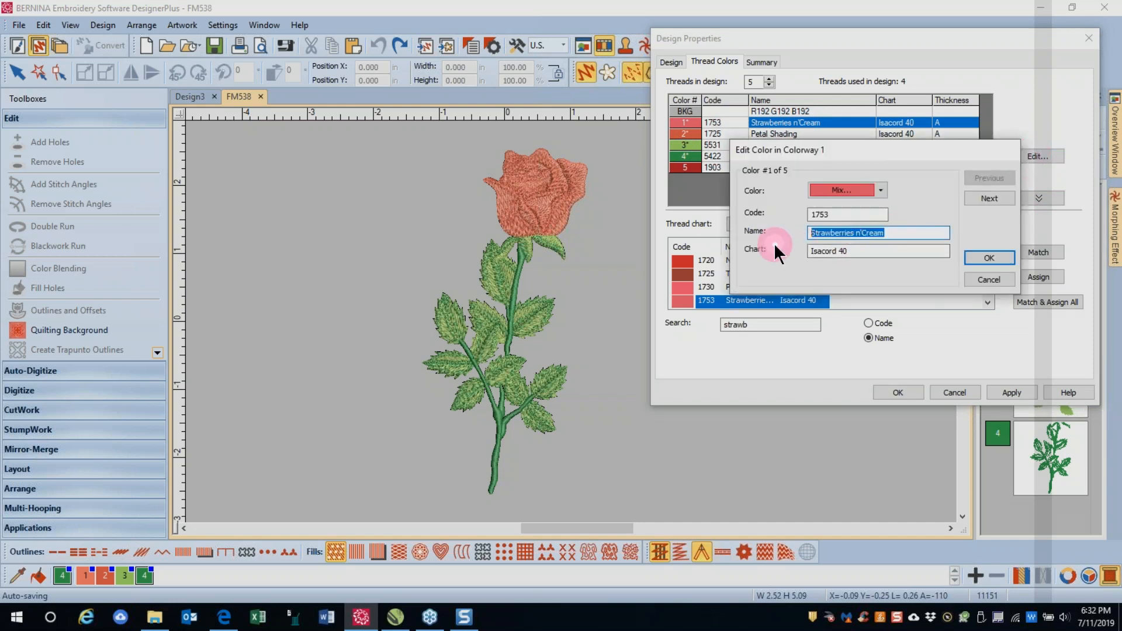
text(Petals)
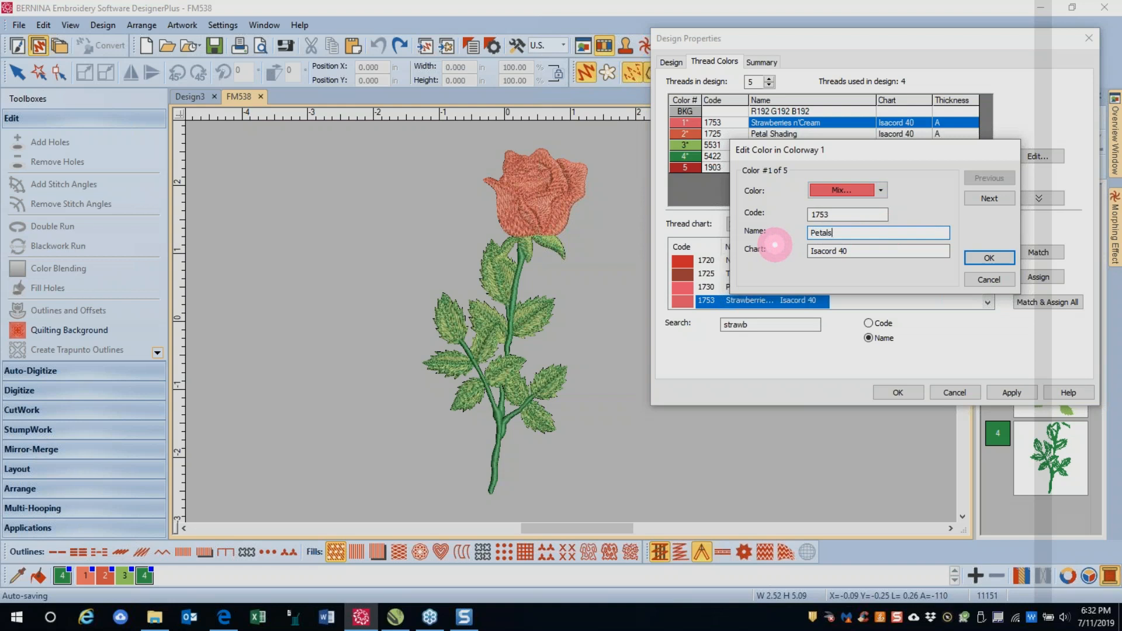
click(987, 255)
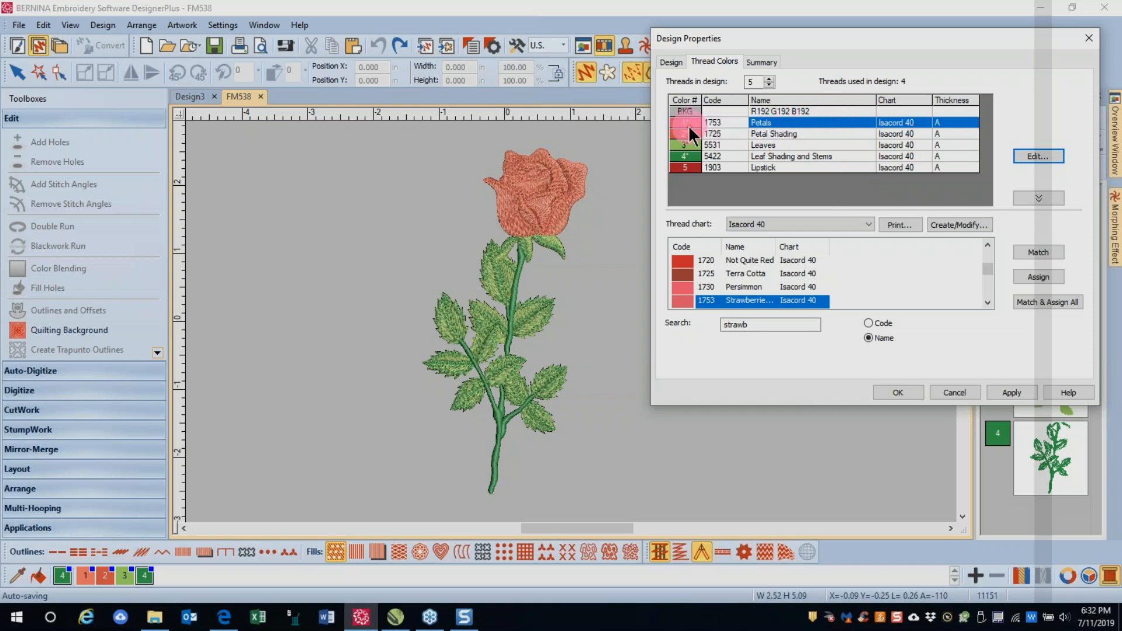
- Match color 1 against the Madeira Poly Neon 40 chart and assign thread 1994 Lipstick Rose to colors 1 and 2
click(869, 222)
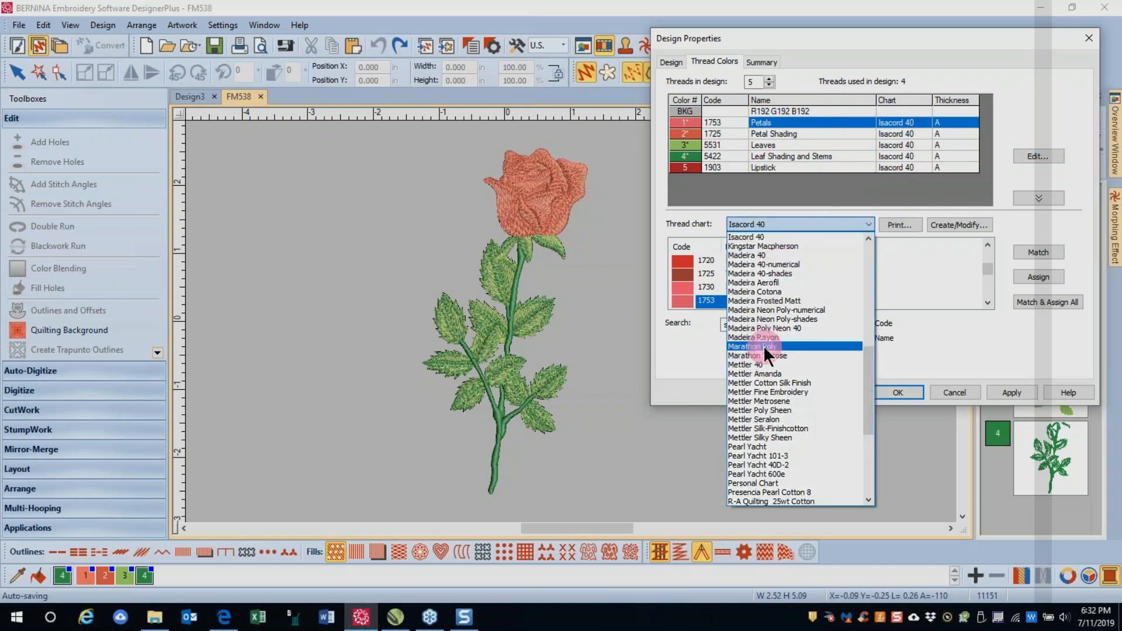
click(766, 329)
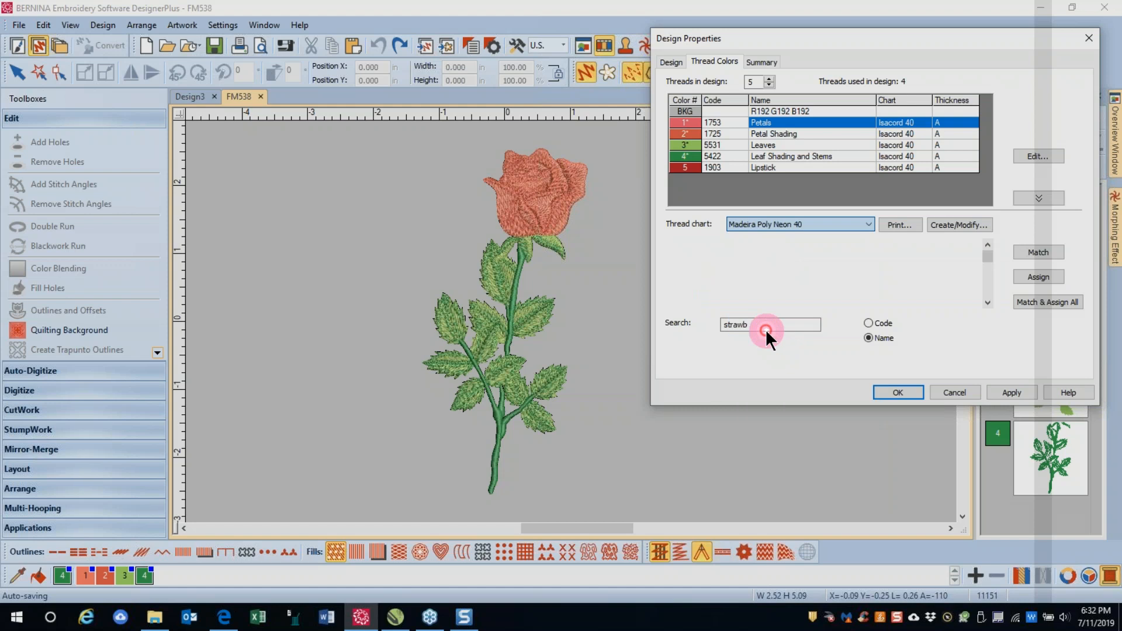
click(1036, 253)
click(1031, 273)
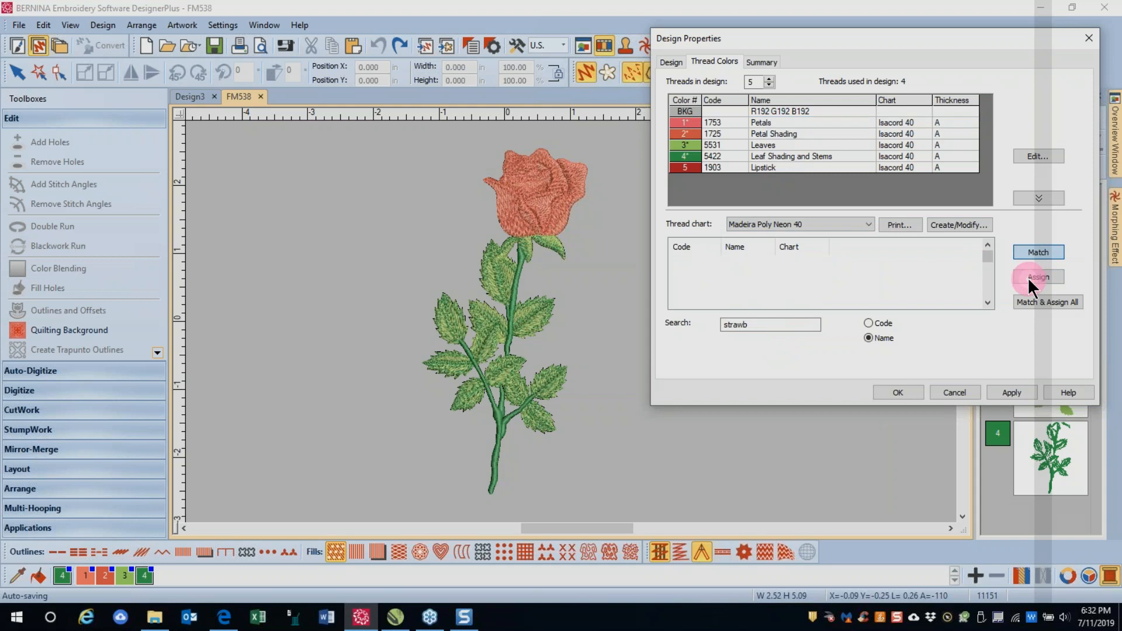
click(1027, 277)
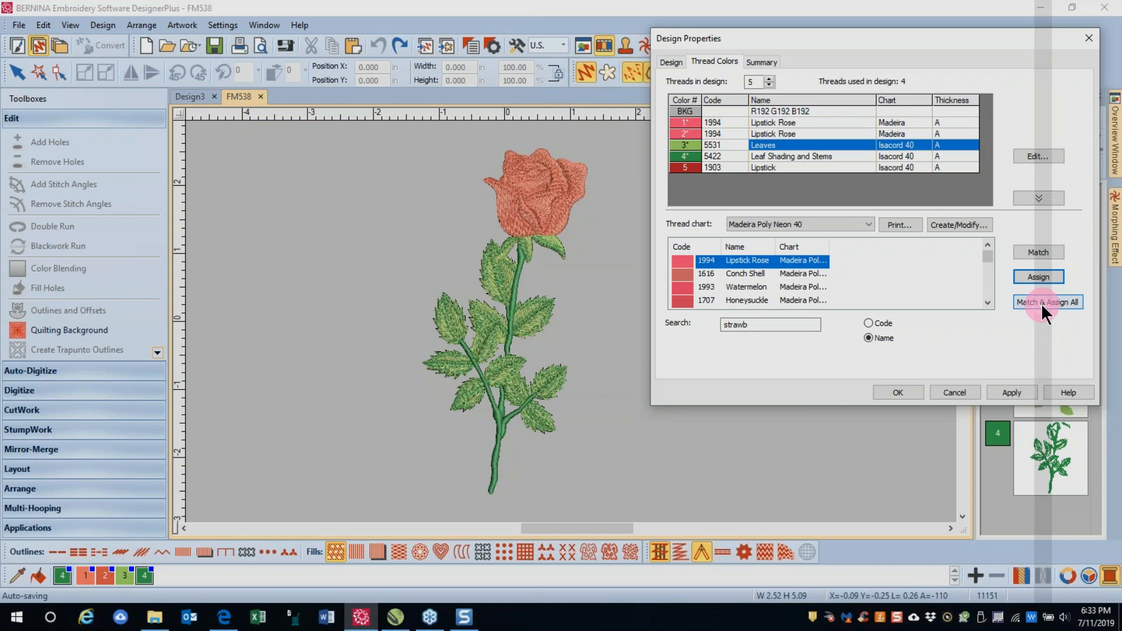
- Preview the printout of the Madeira Poly Neon 40 thread chart and close the preview
click(907, 226)
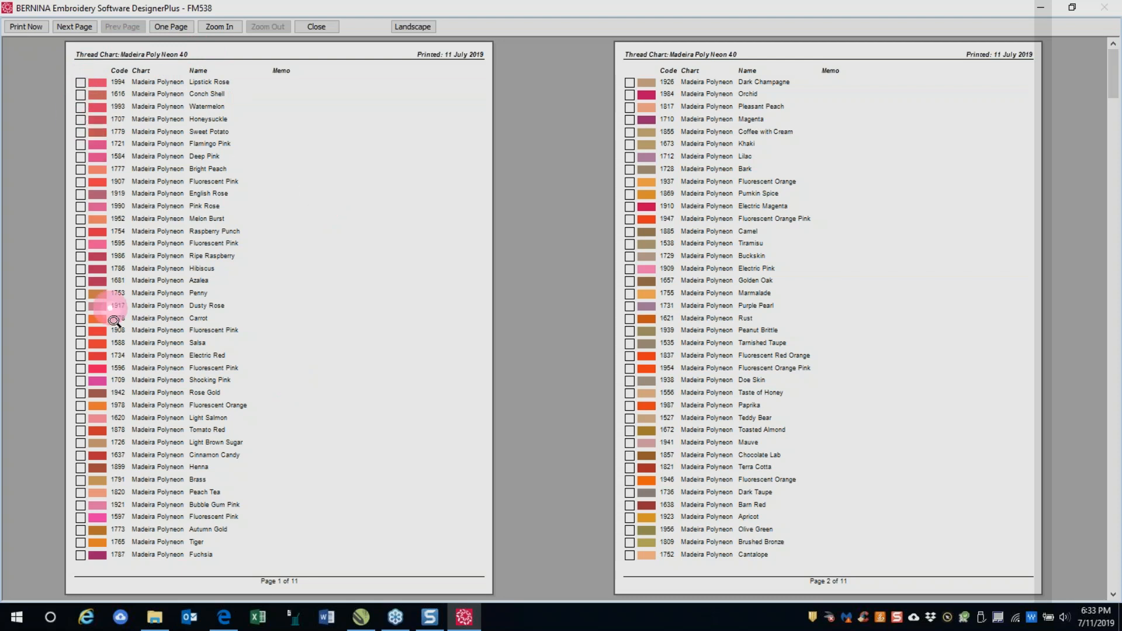
click(318, 28)
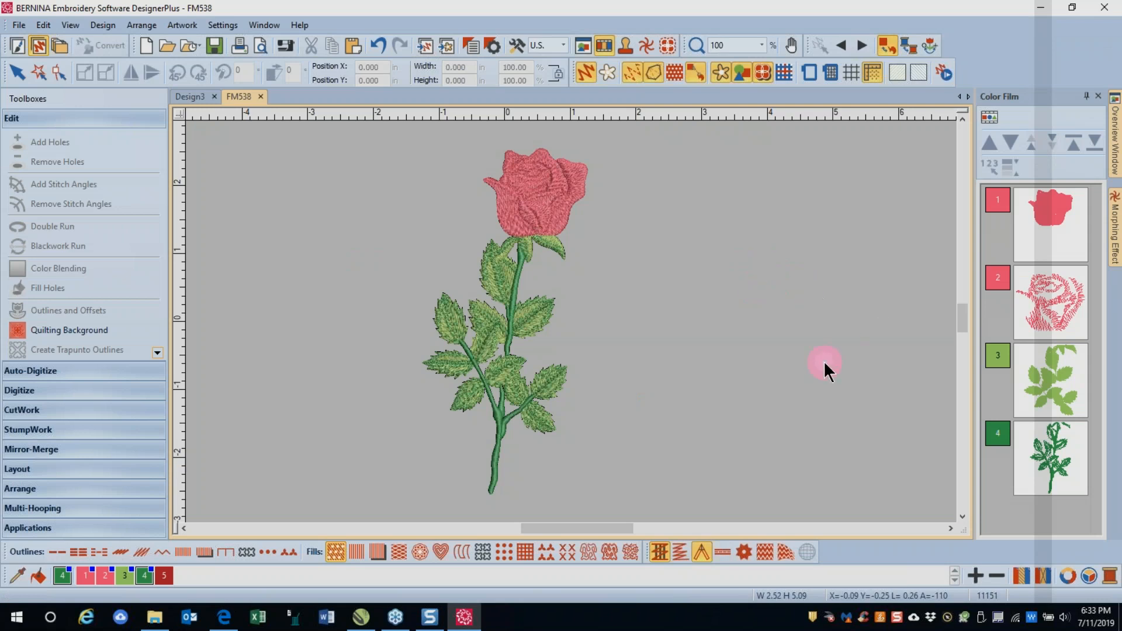
- Show the My Threads list and review the design's thread colors in its properties
click(1109, 579)
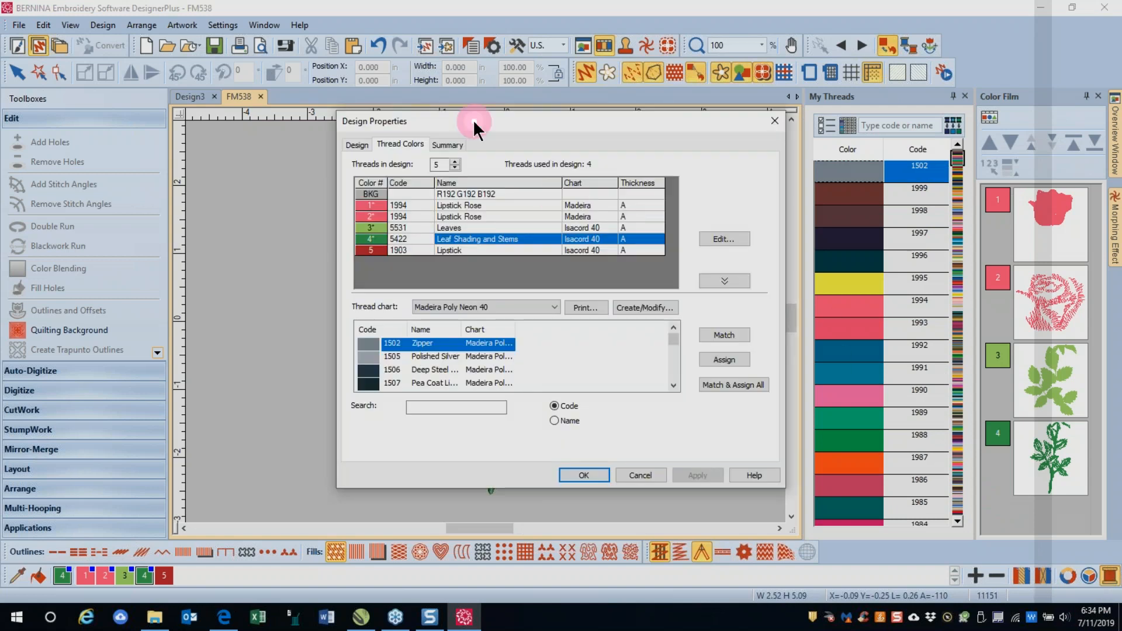
drag(474, 120, 338, 63)
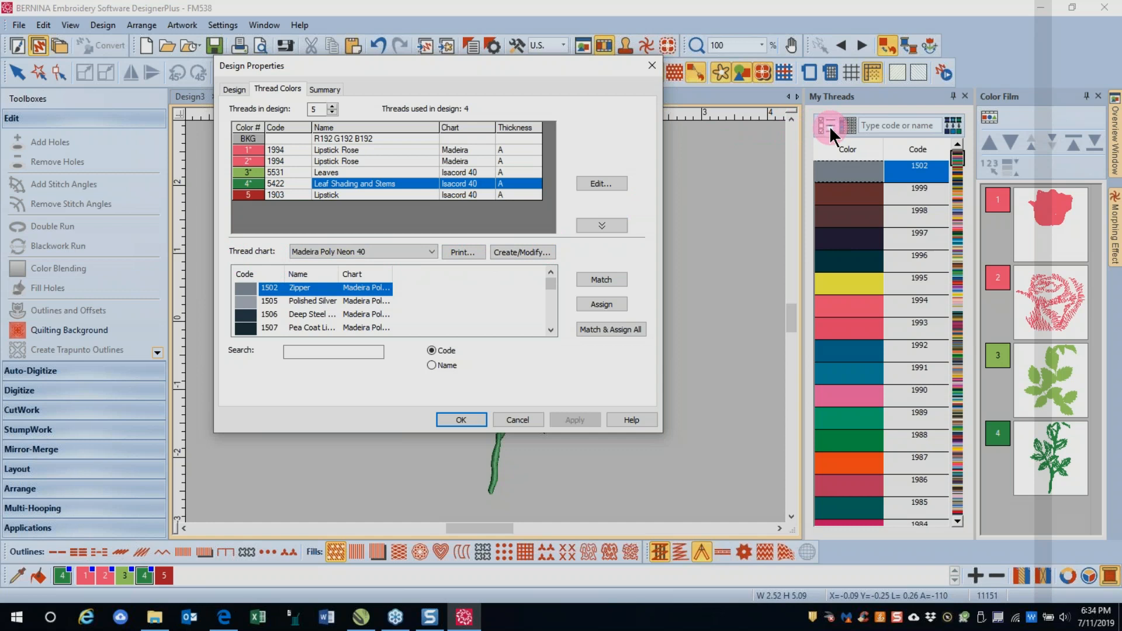
click(468, 420)
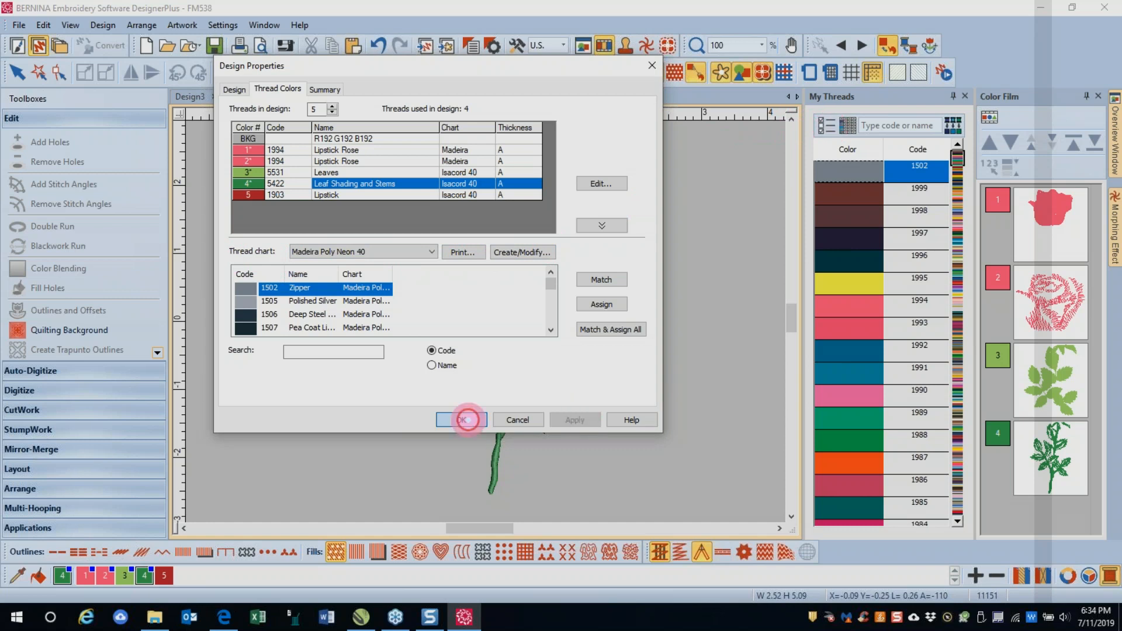
- Look at the Manage Thread Charts options from the Thread Charts selection and close both dialogs
click(827, 124)
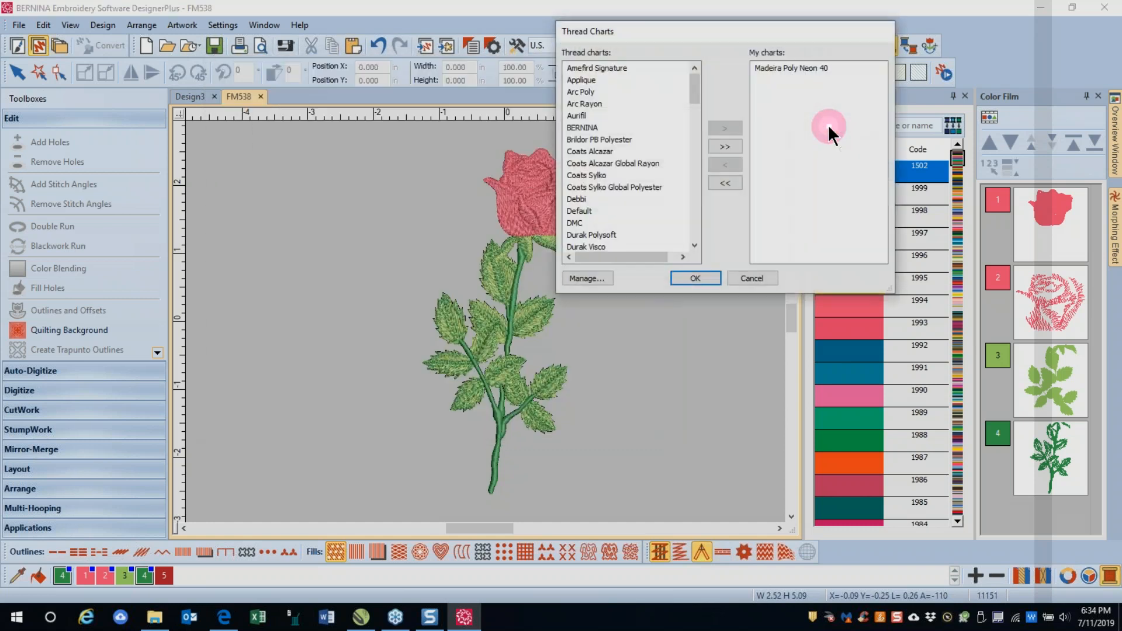
drag(769, 37, 642, 55)
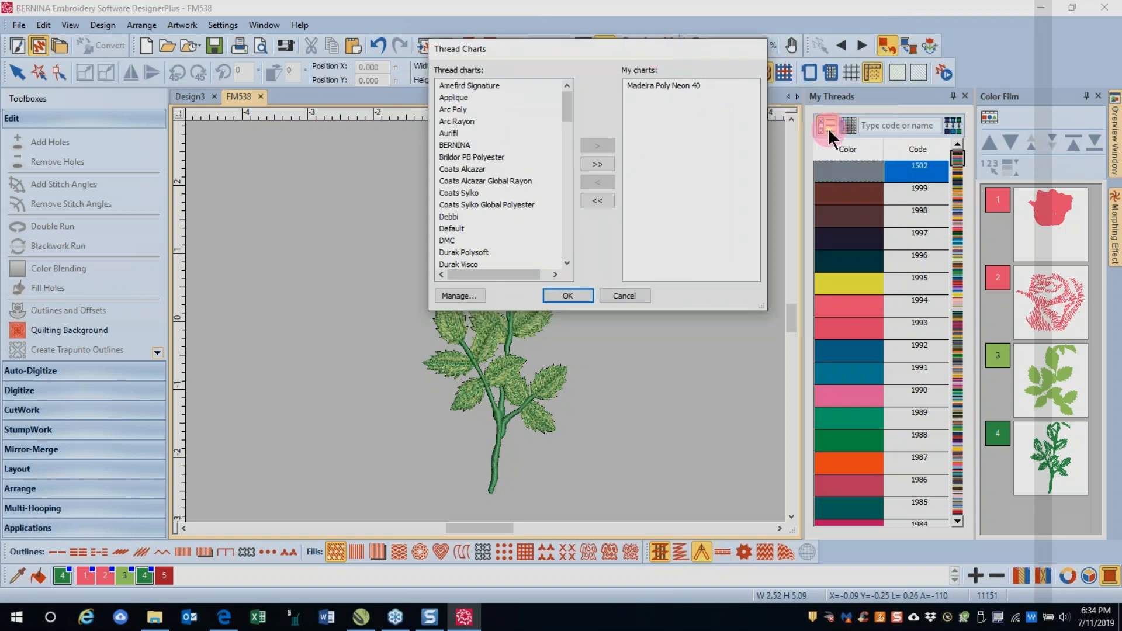
click(454, 296)
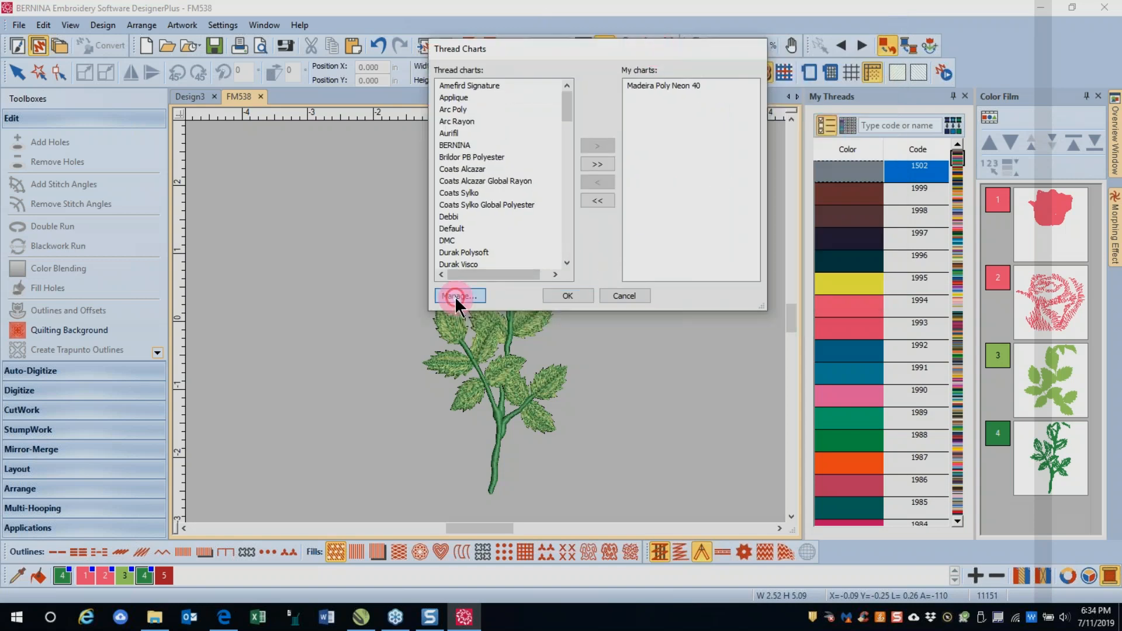
drag(594, 51, 567, 86)
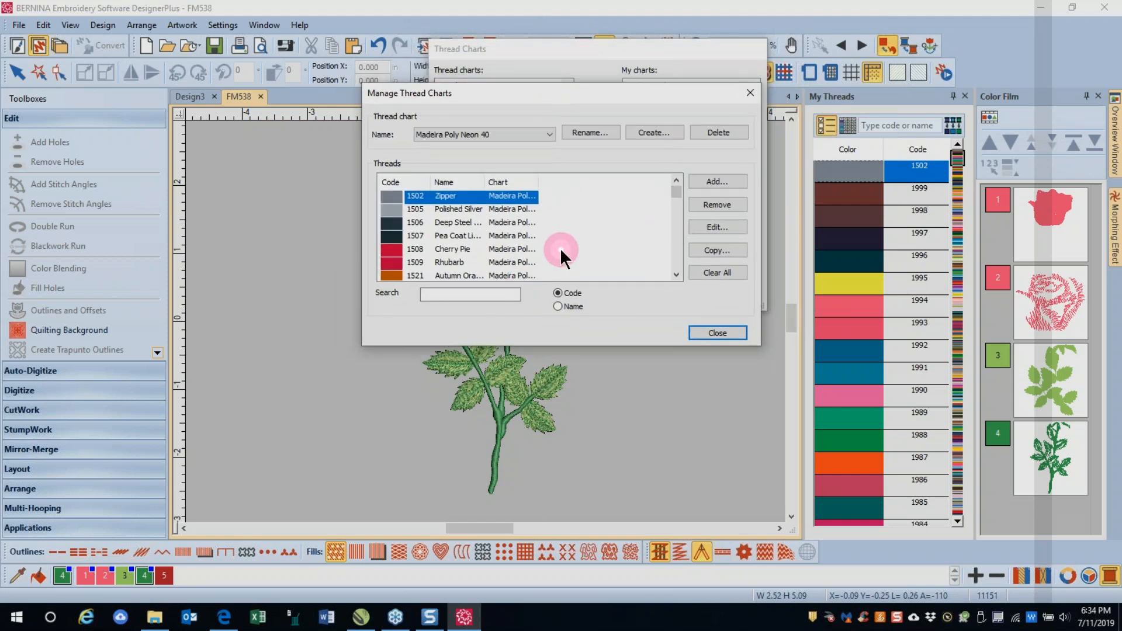
click(752, 92)
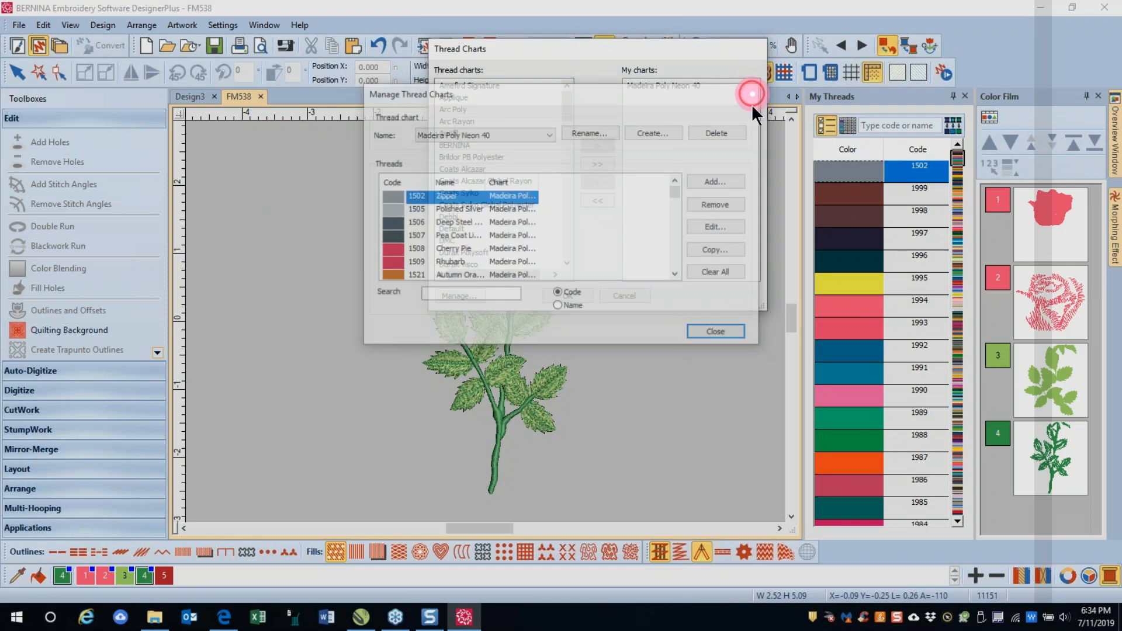
click(579, 296)
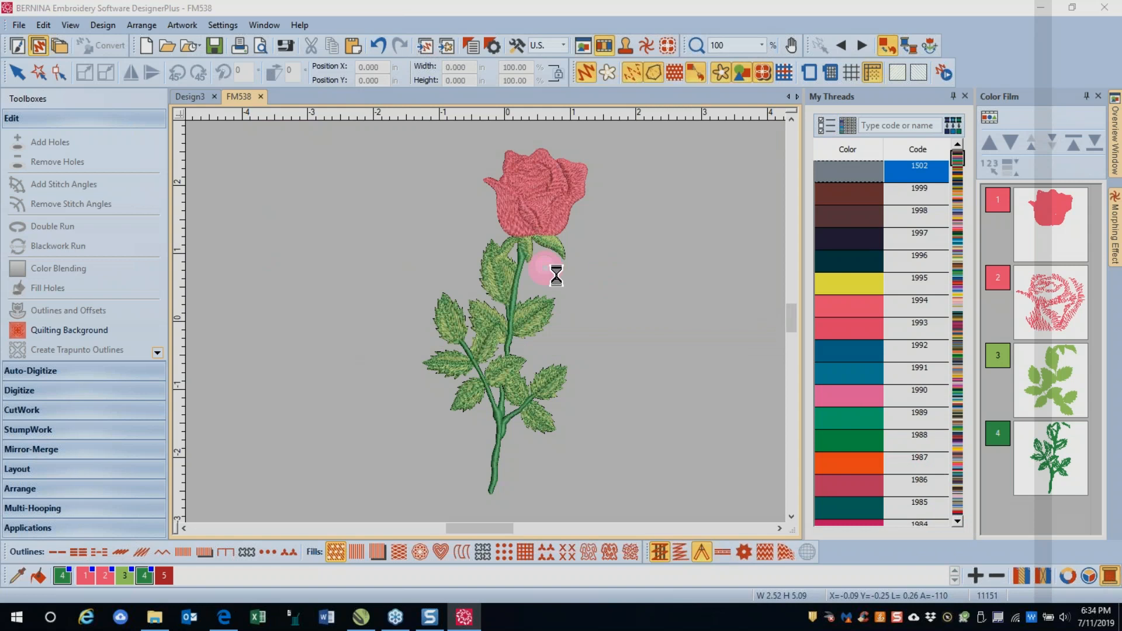
- Open the thread chart manager from the design's thread color properties and select the Mettler 40 chart
drag(520, 128, 408, 51)
click(359, 325)
click(554, 242)
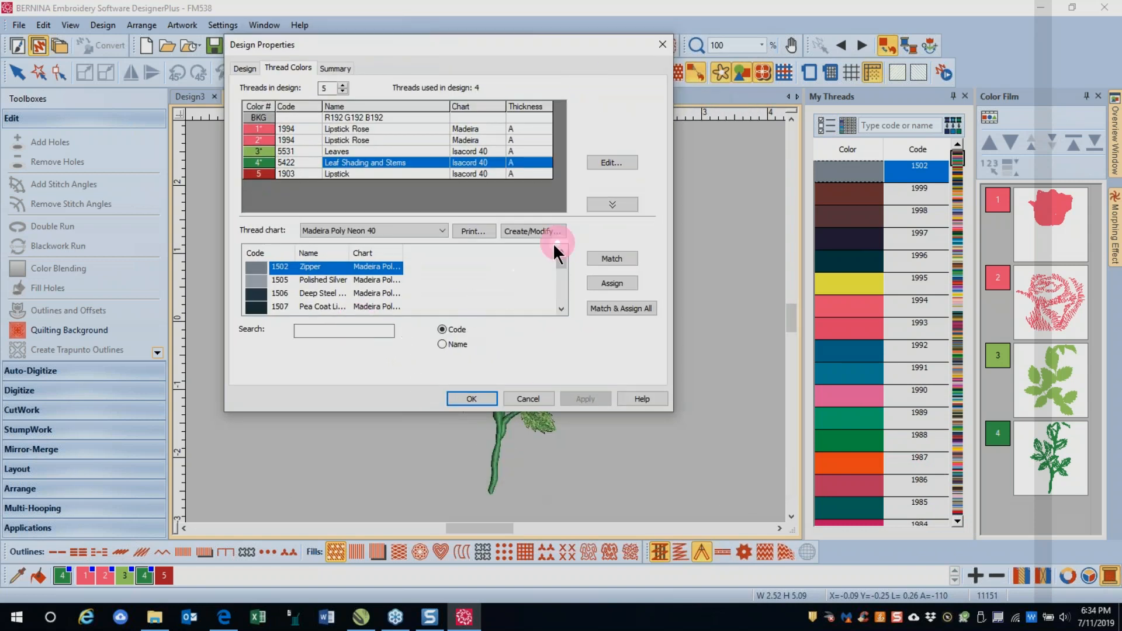
click(522, 231)
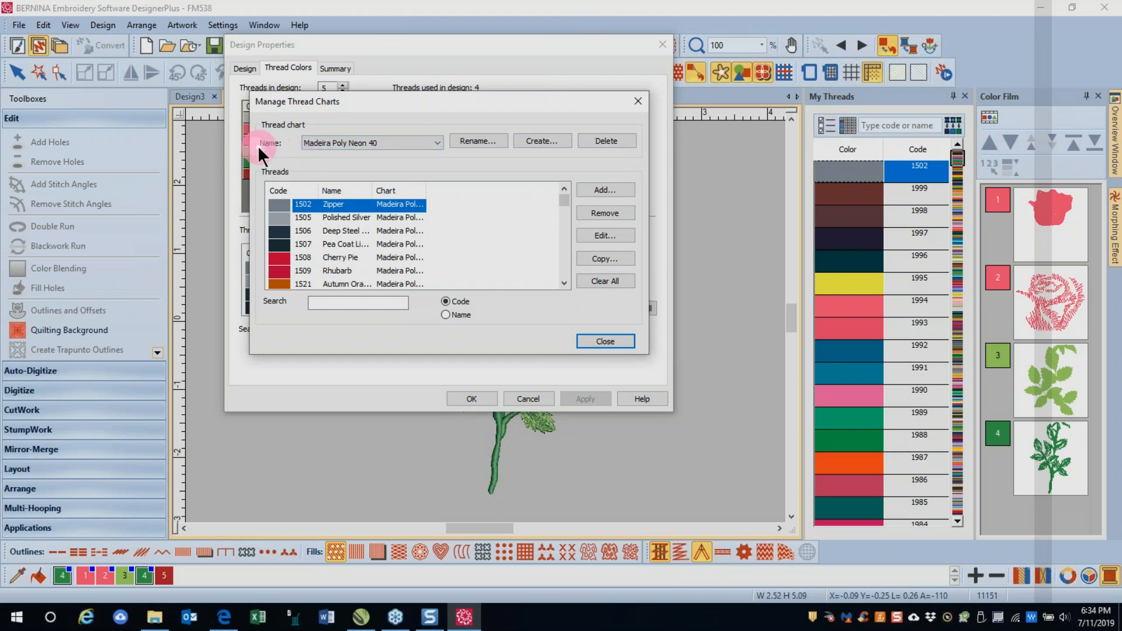
click(327, 151)
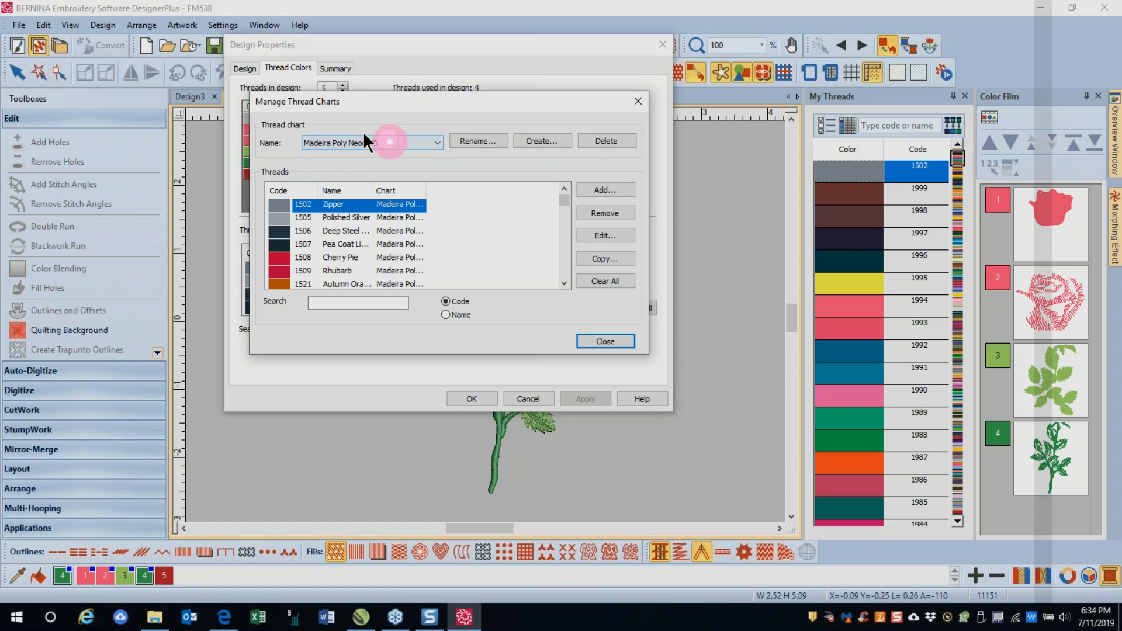
click(484, 141)
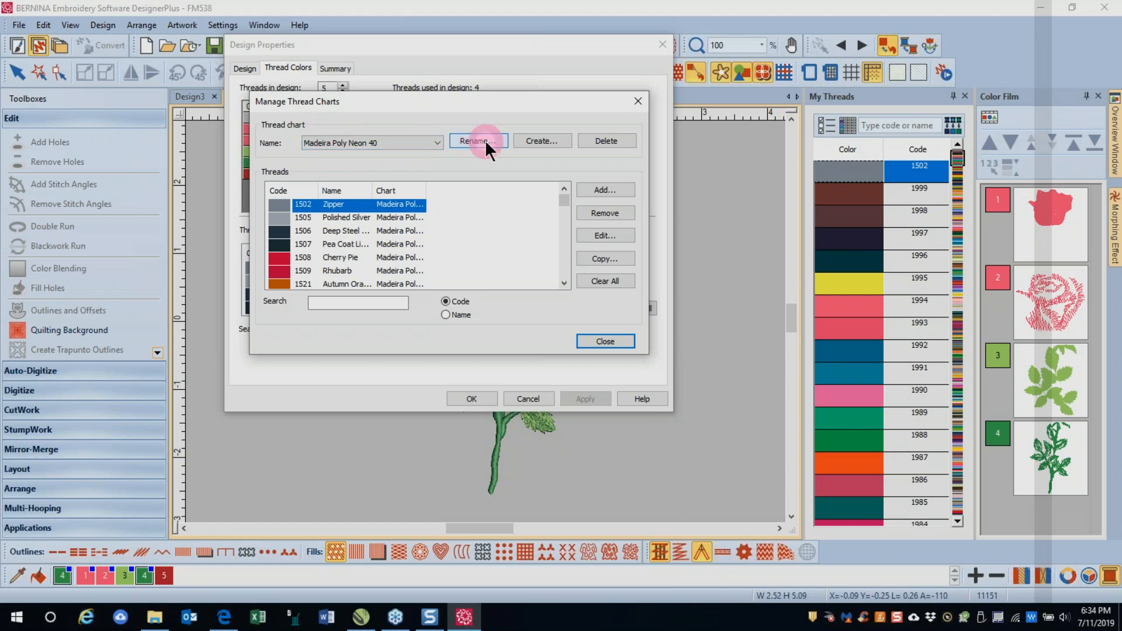
click(607, 142)
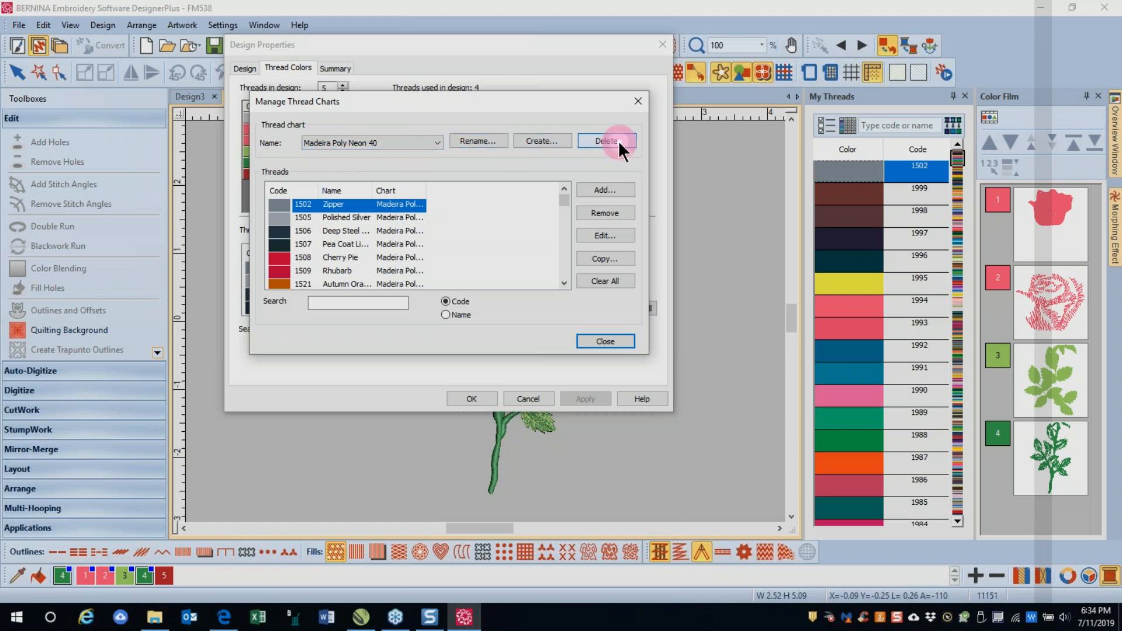
click(388, 141)
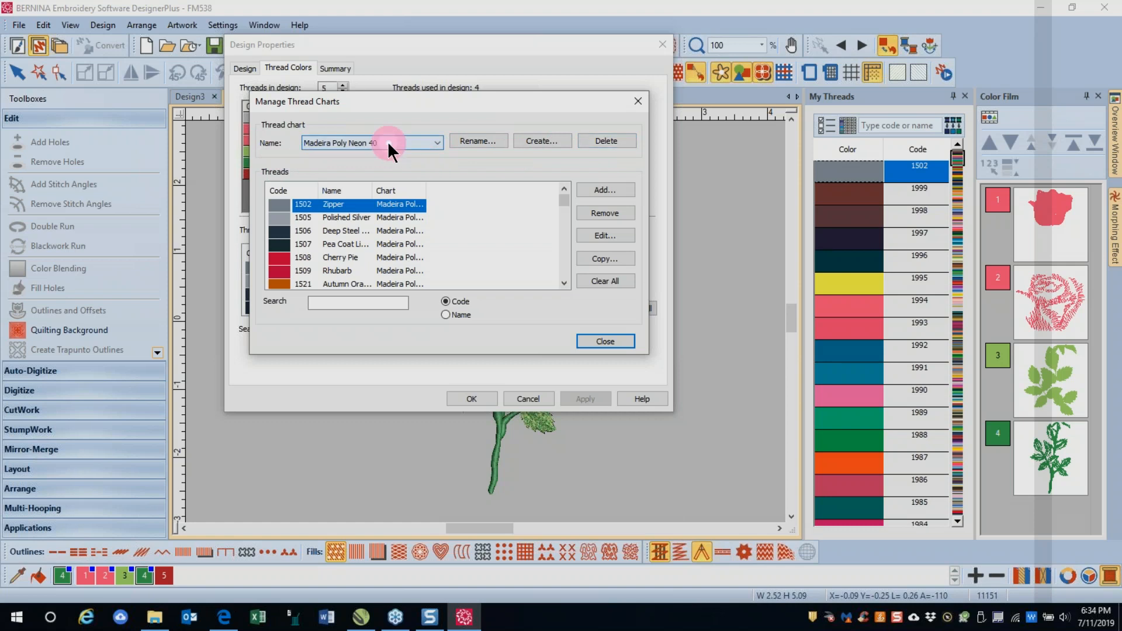
click(610, 143)
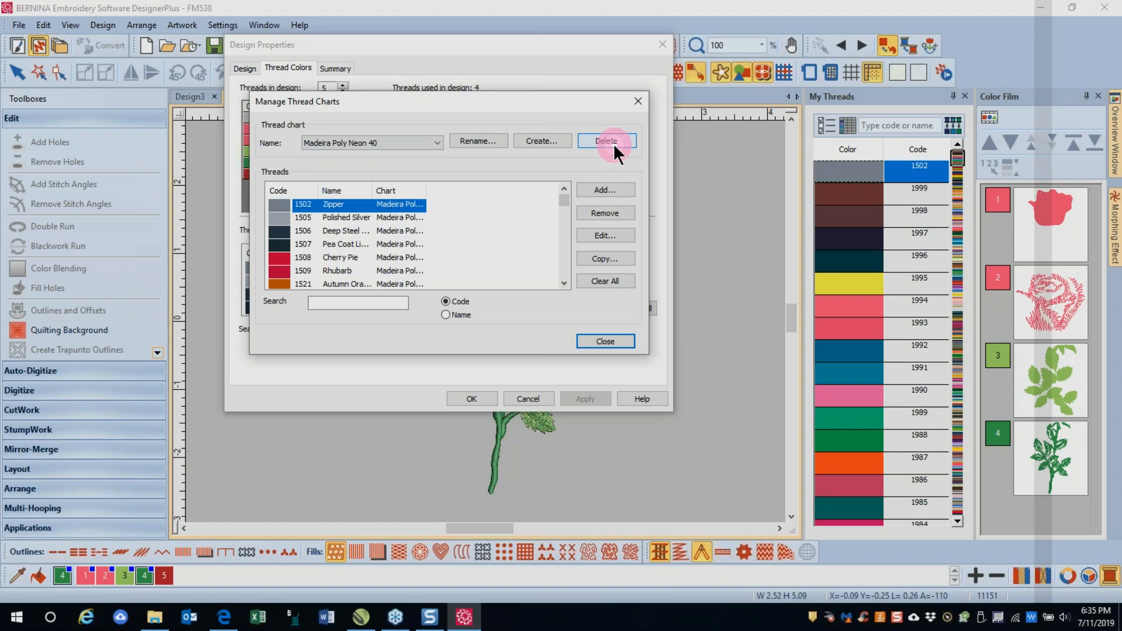
click(438, 142)
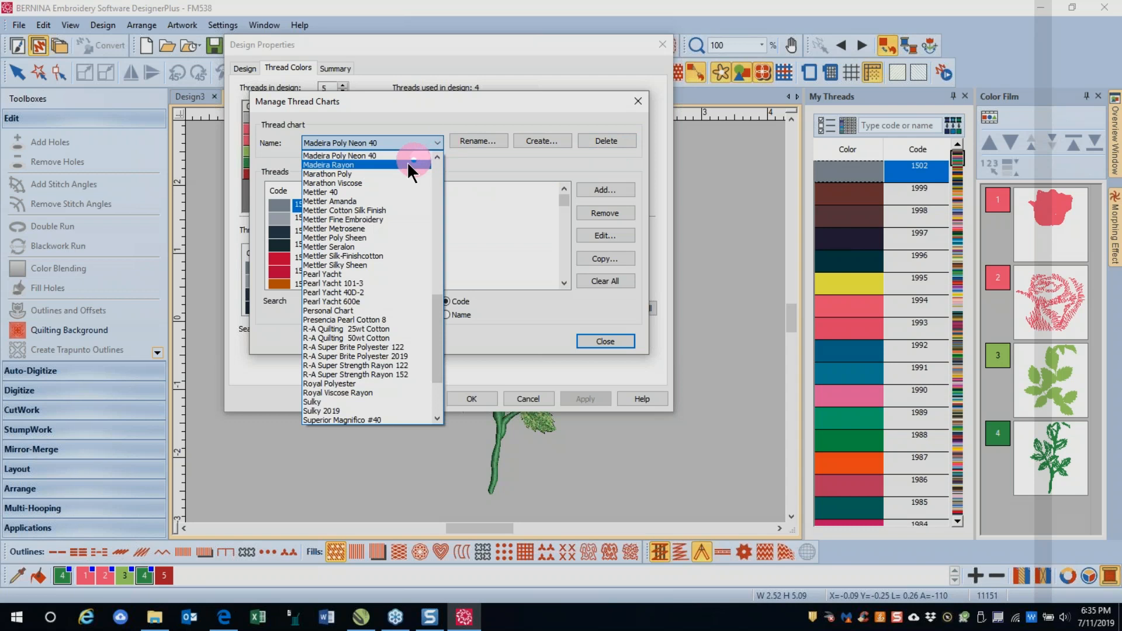
click(342, 192)
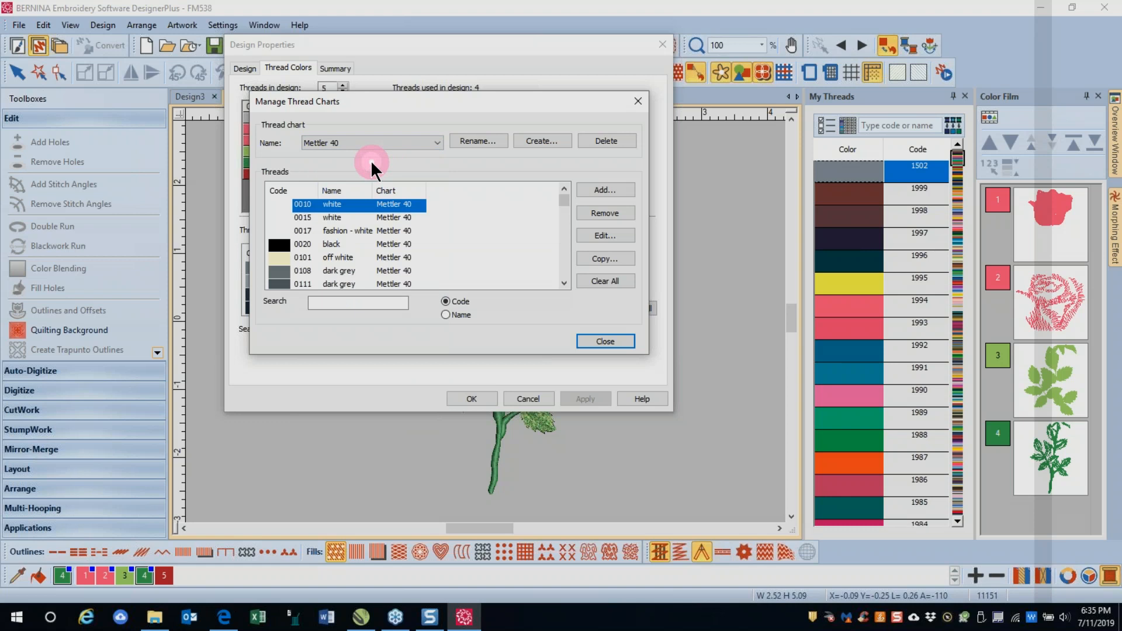
- Start a new thread in the Mettler 40 chart and open the custom color mixer for it
click(612, 188)
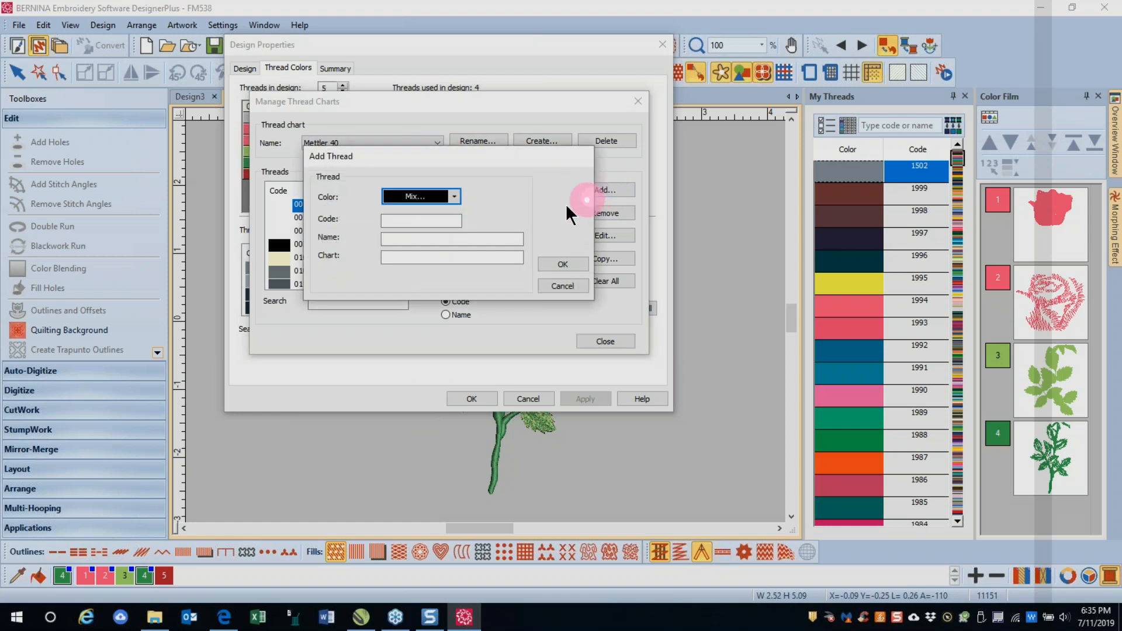
click(455, 196)
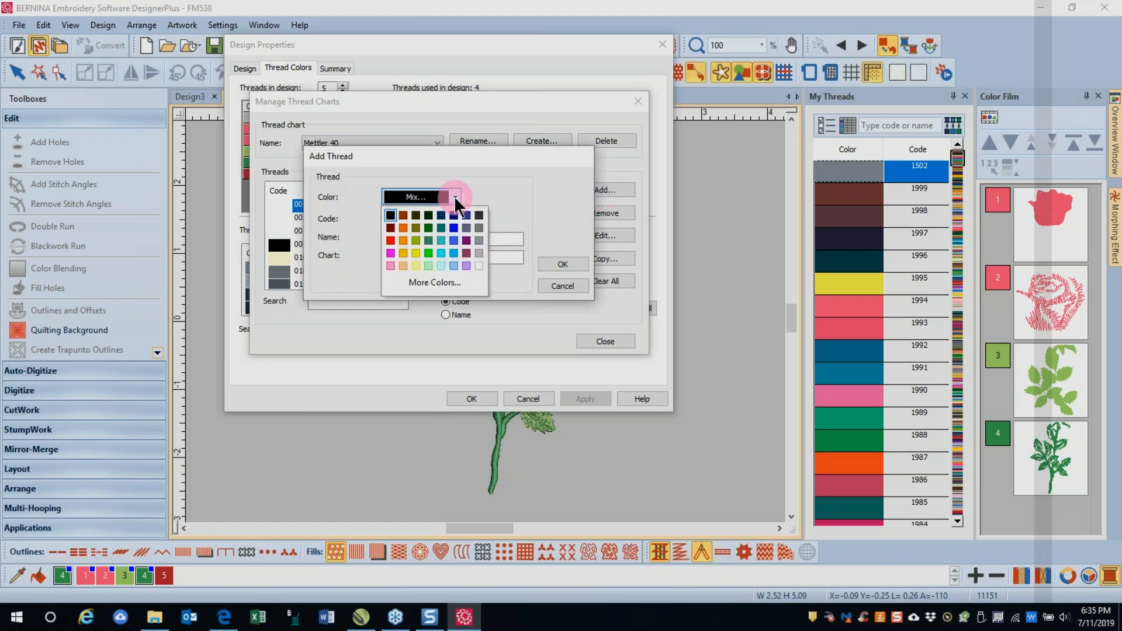
click(435, 283)
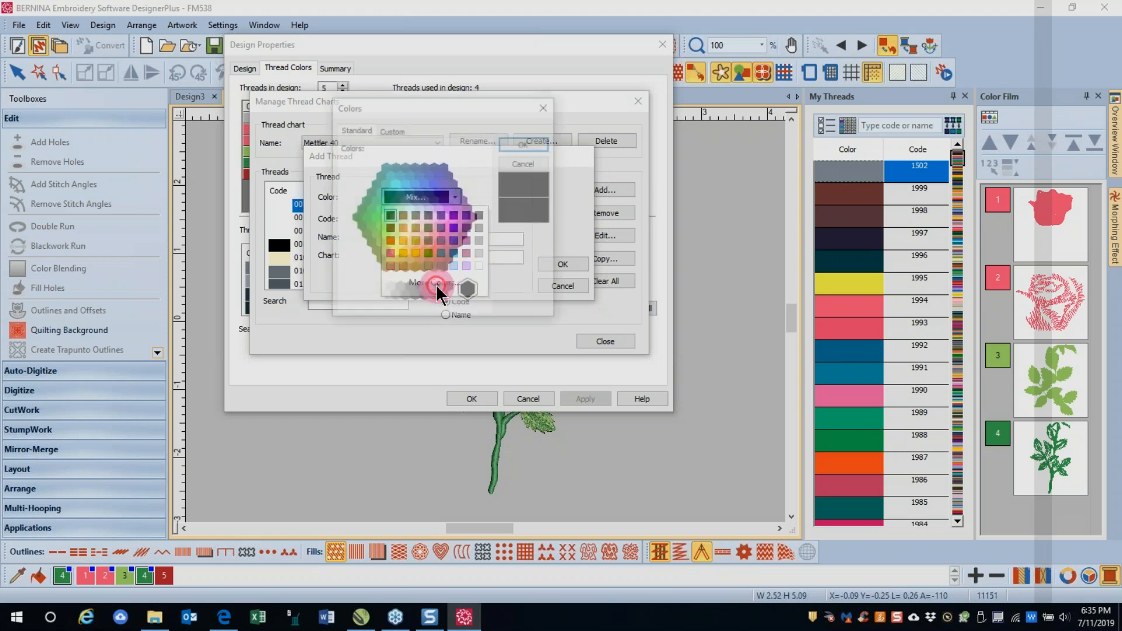
click(391, 127)
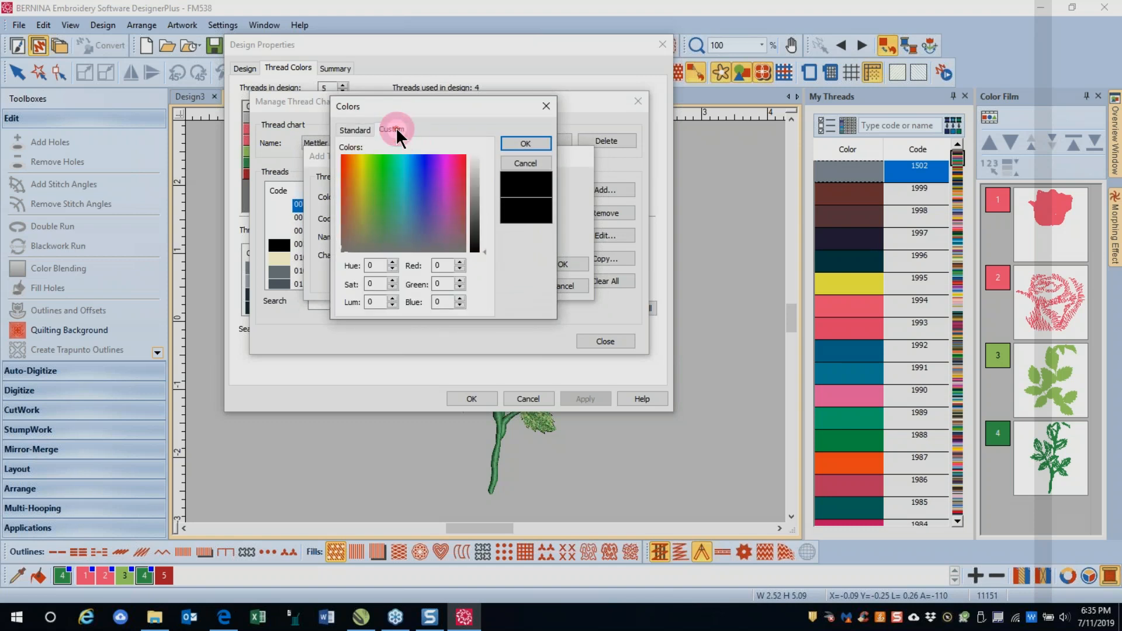
- Try orange shades from the color spectrum for the new thread
click(362, 197)
click(356, 171)
click(356, 265)
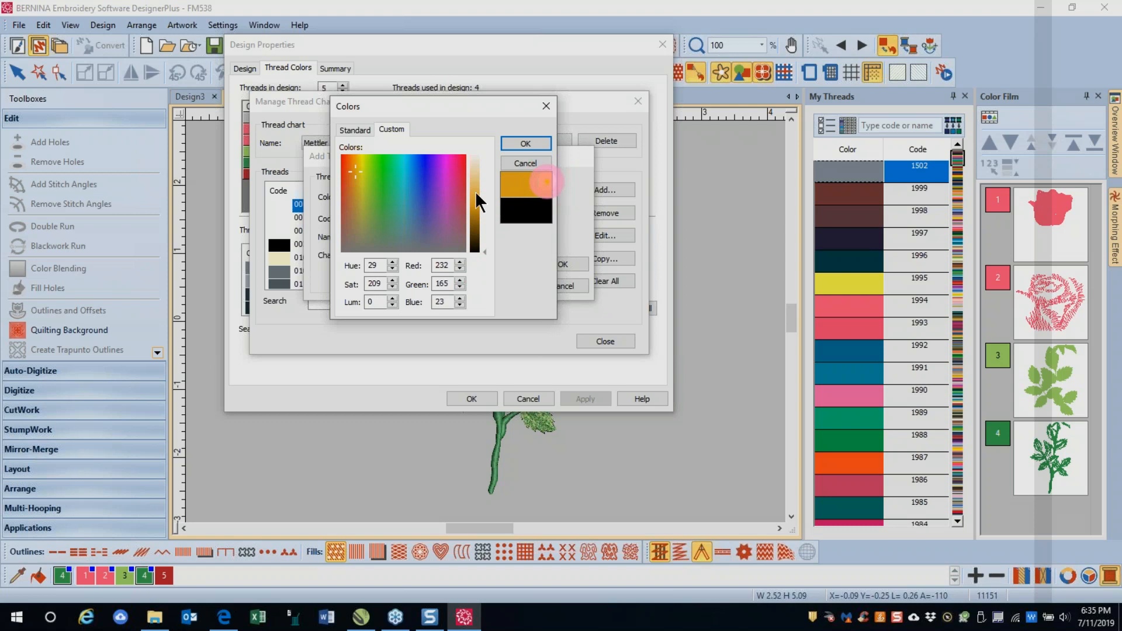
mouse_move(373, 180)
mouse_down()
mouse_move(382, 167)
mouse_move(349, 213)
mouse_move(349, 160)
mouse_up()
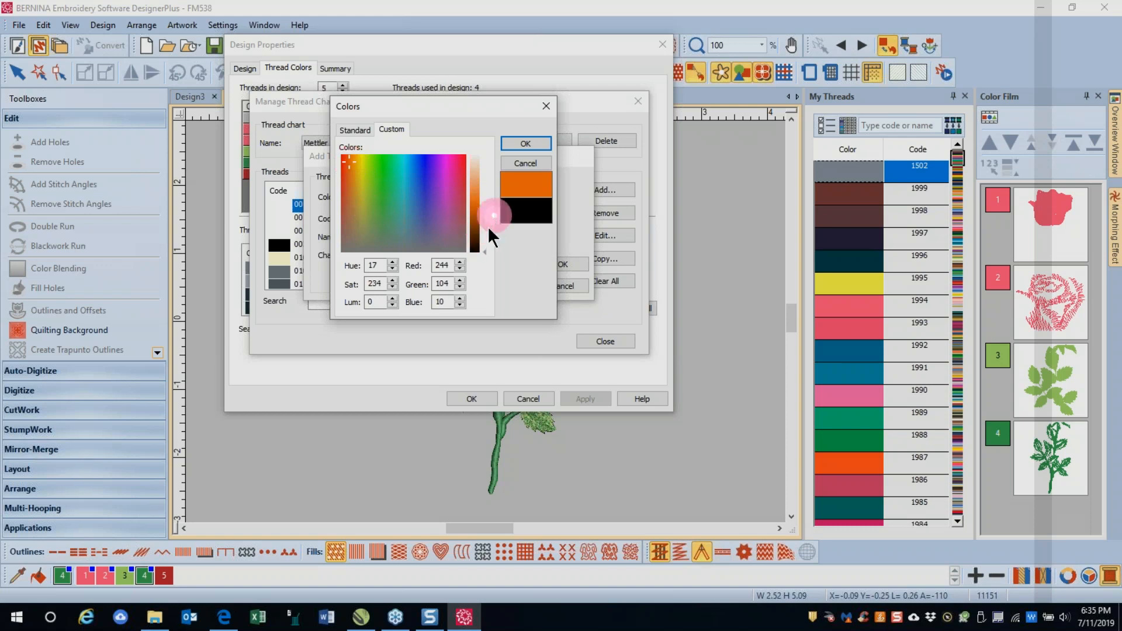
- Set the new thread's custom color to red 214, green 138, blue 40 and accept it
double_click(442, 268)
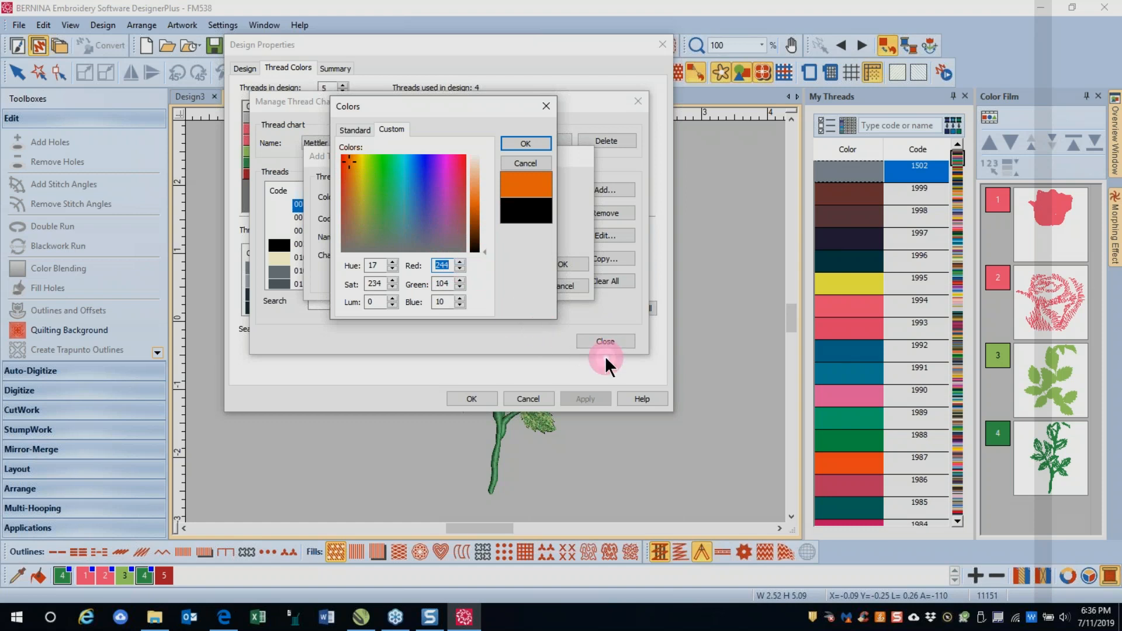
text(214)
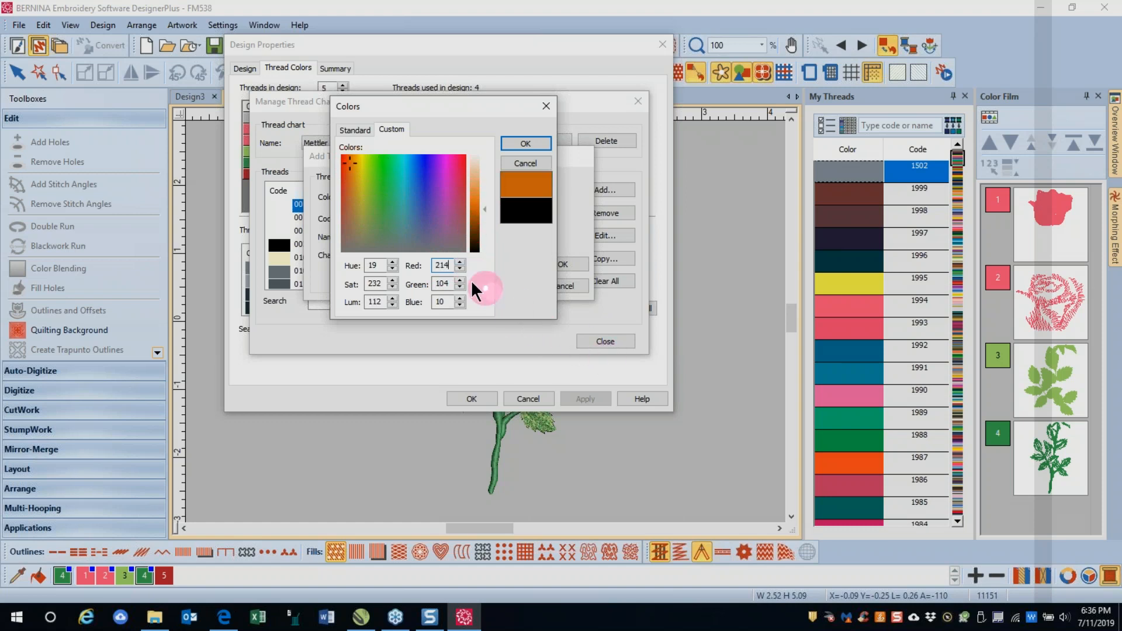
double_click(442, 284)
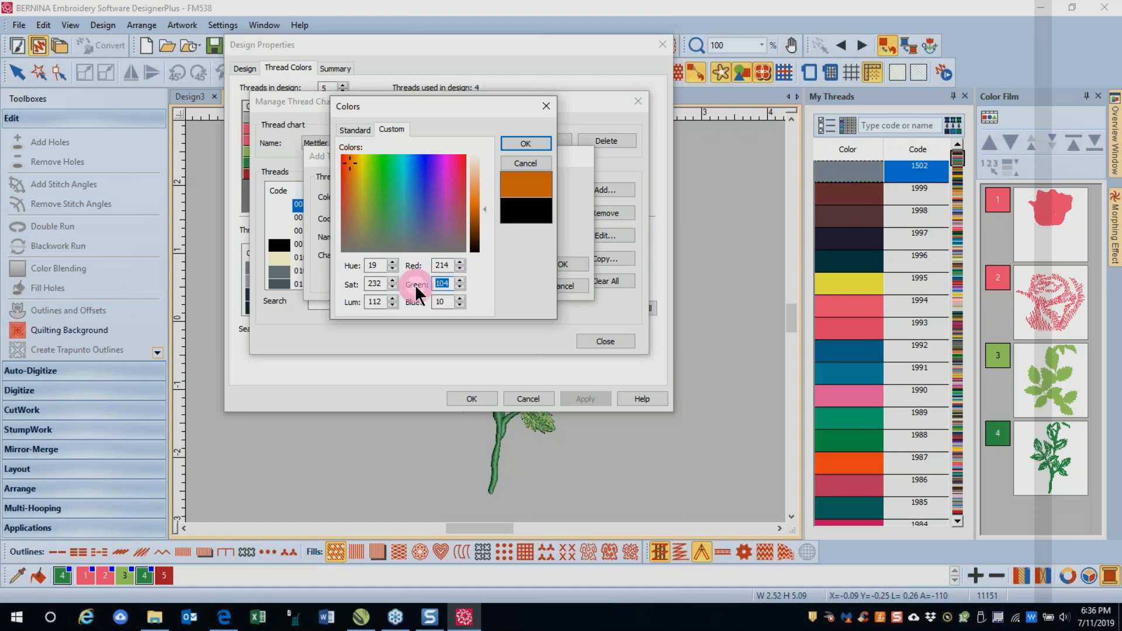
text(13)
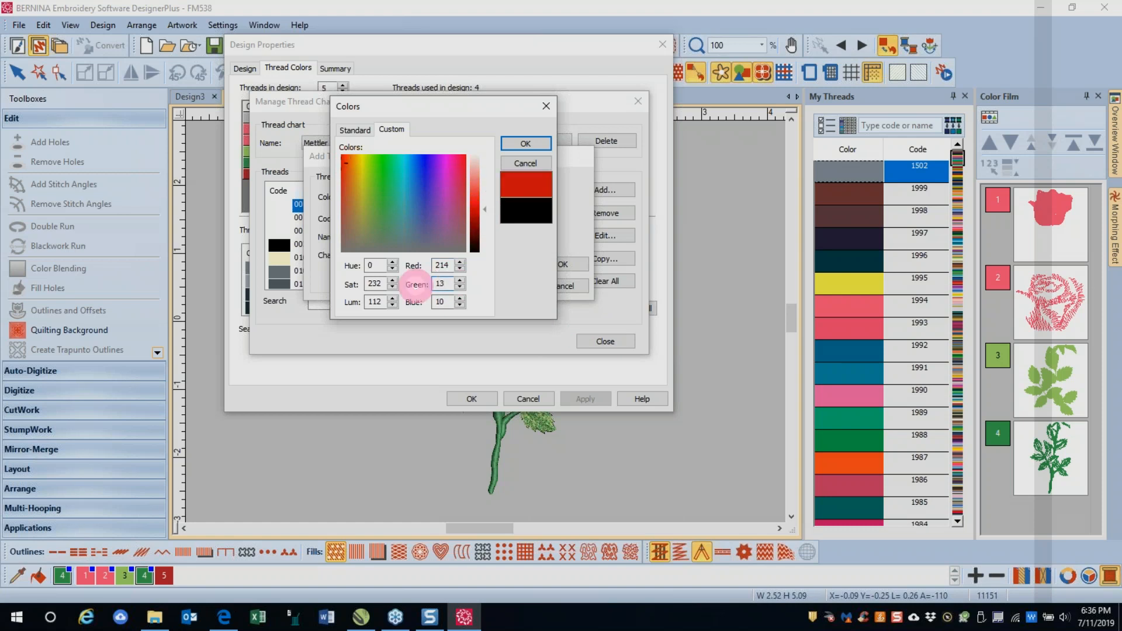
text(8)
double_click(443, 301)
text(40)
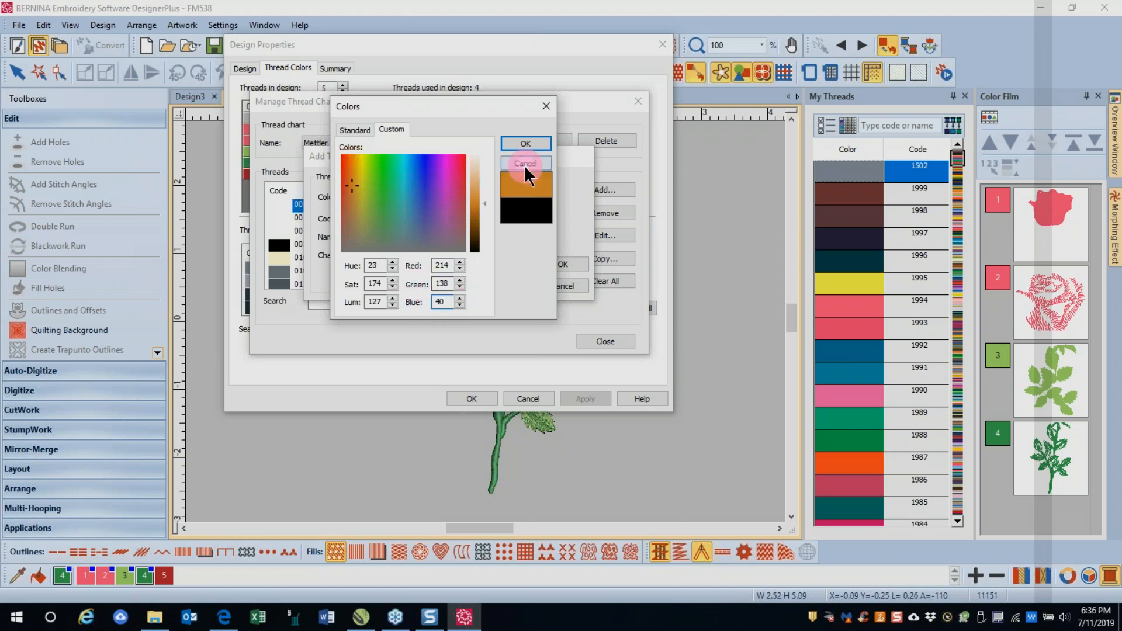
click(525, 144)
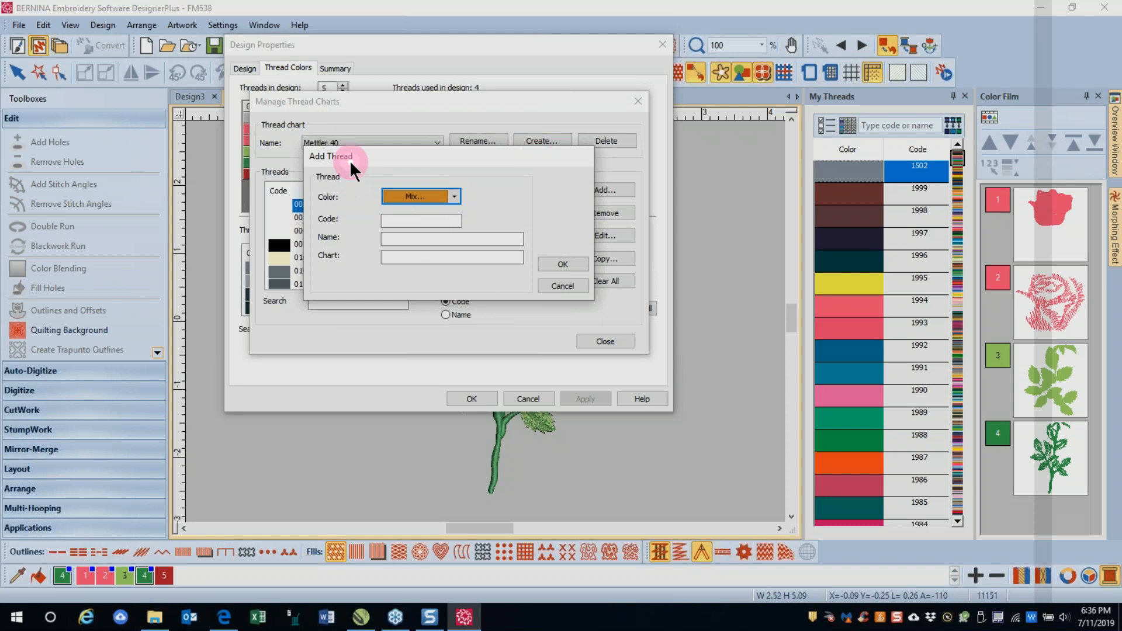
- Give the new thread code 1400 and the name Pumpkin, and add it to the Mettler 40 chart
click(392, 221)
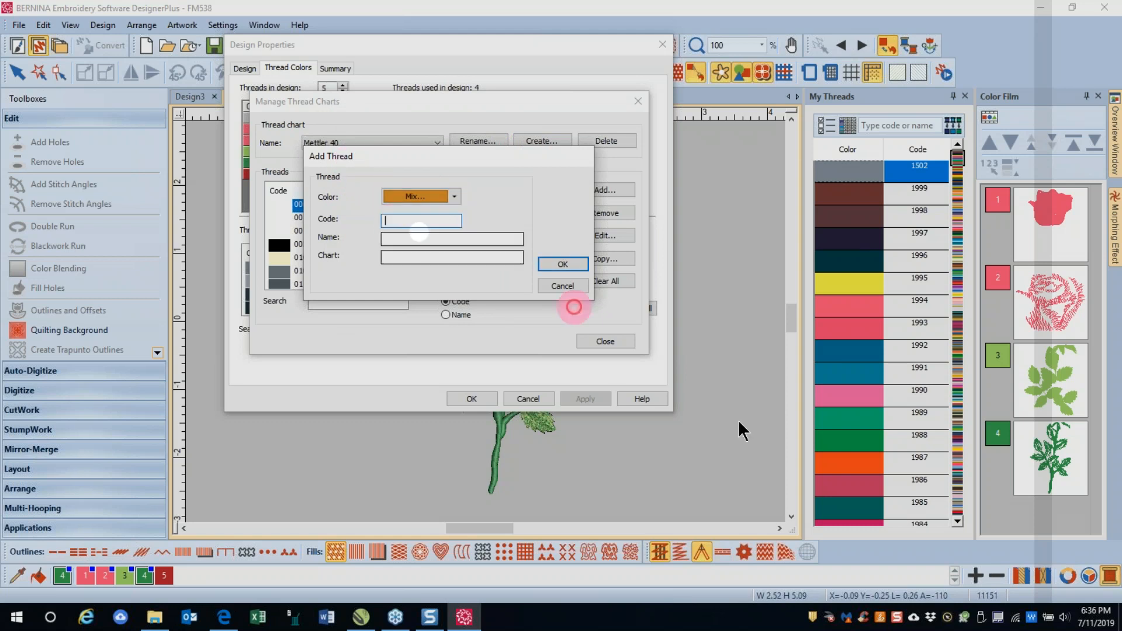
text(1)
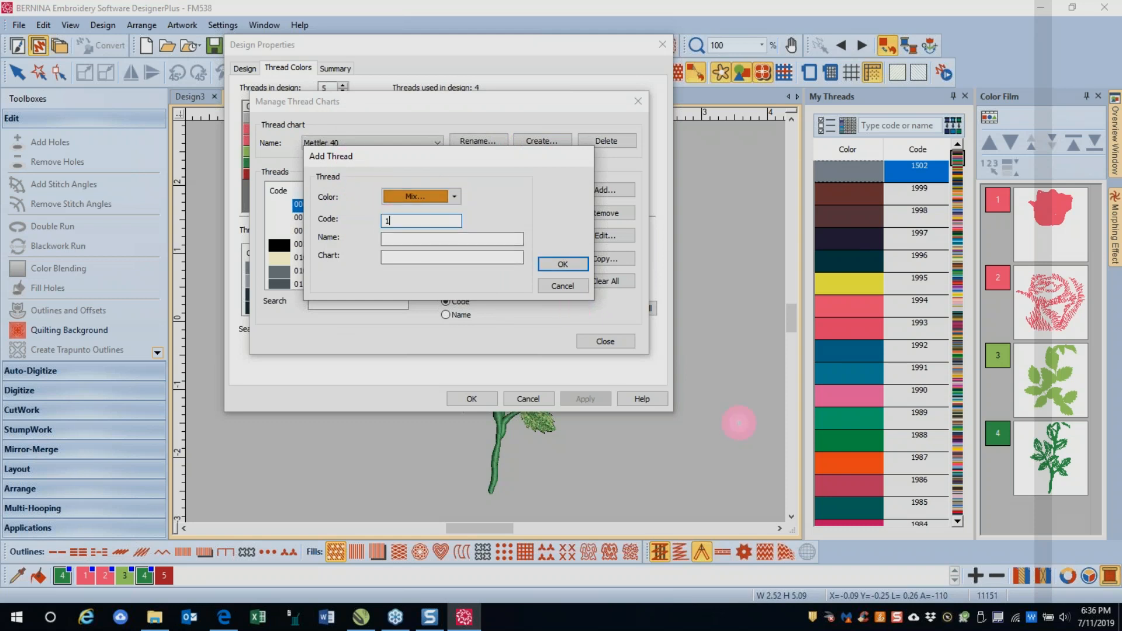
text(400)
click(389, 240)
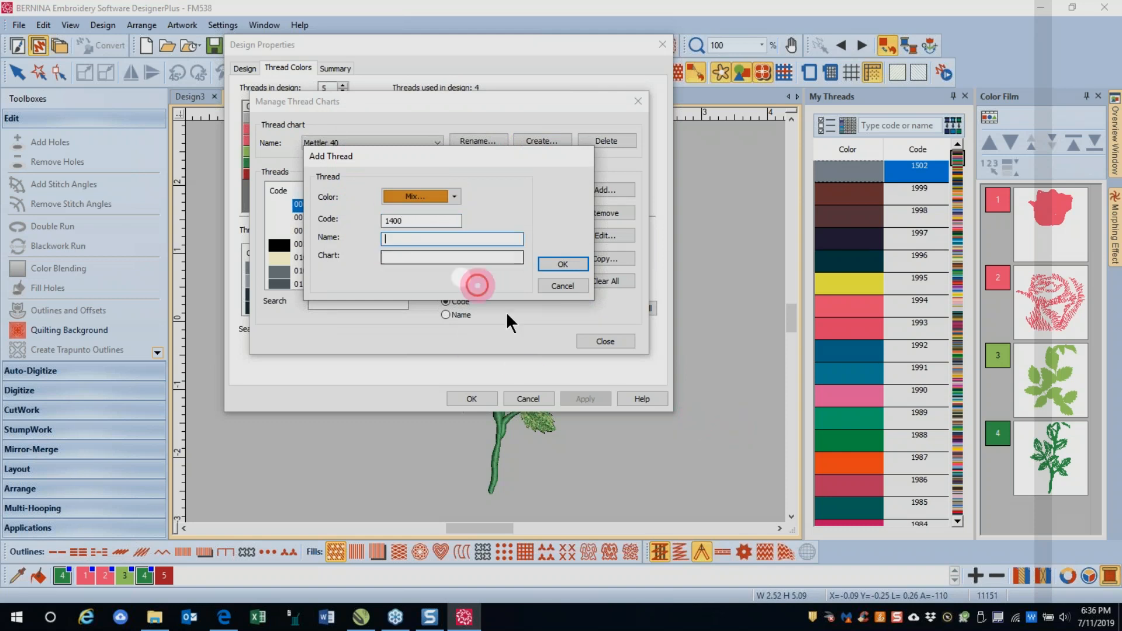
text(Pumpkin)
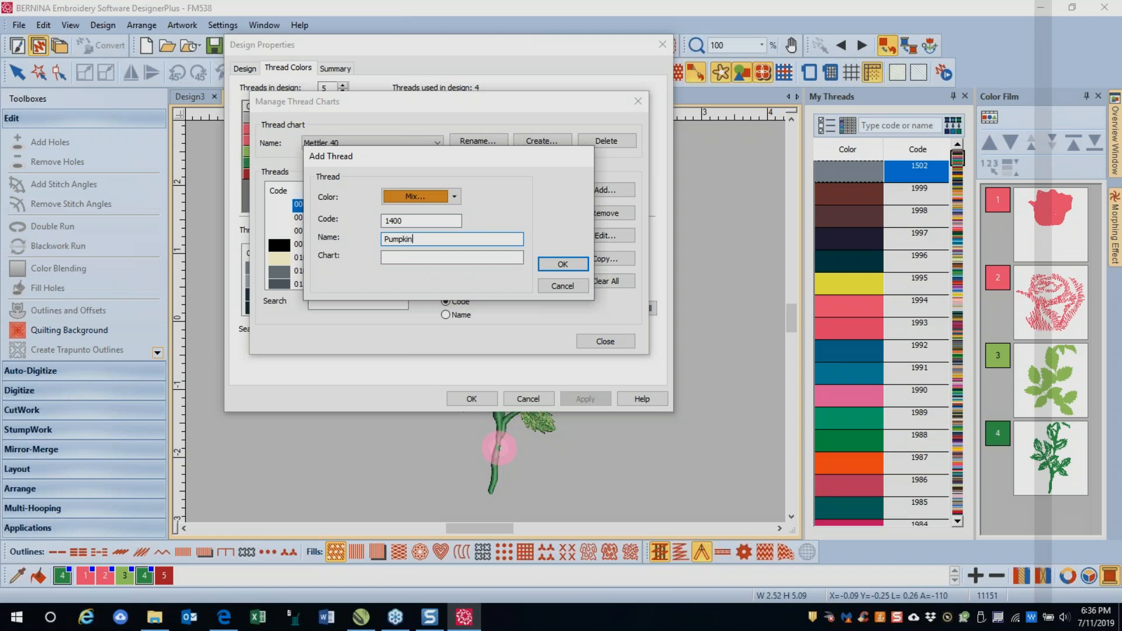
click(550, 268)
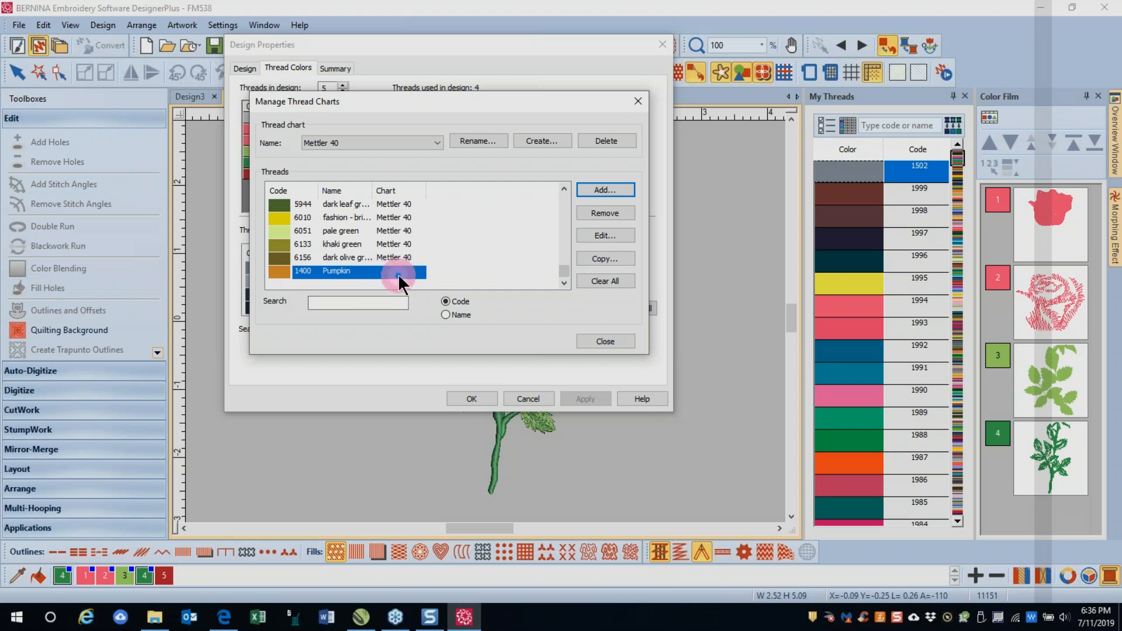
- Remove the Pumpkin thread, code 1400, from the Mettler 40 chart
click(597, 190)
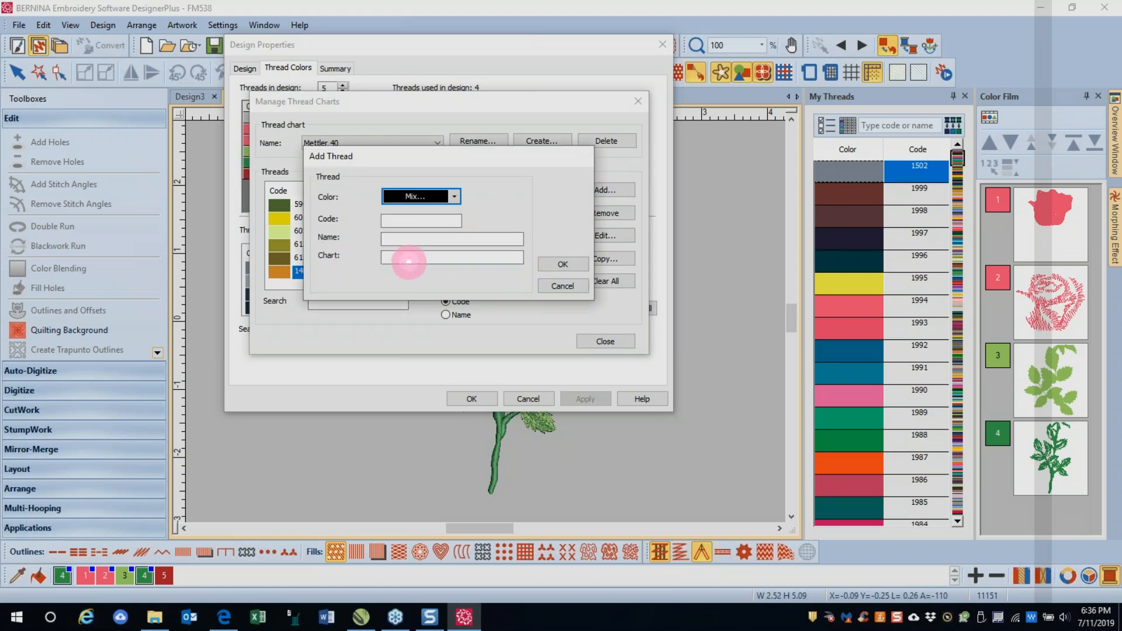
click(563, 285)
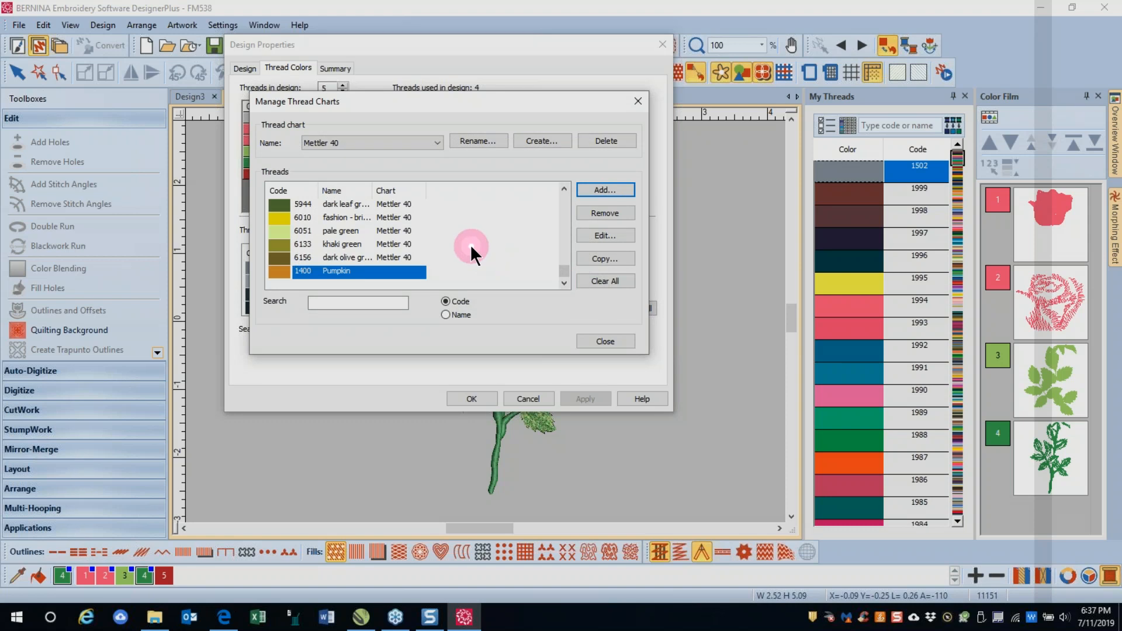
click(350, 270)
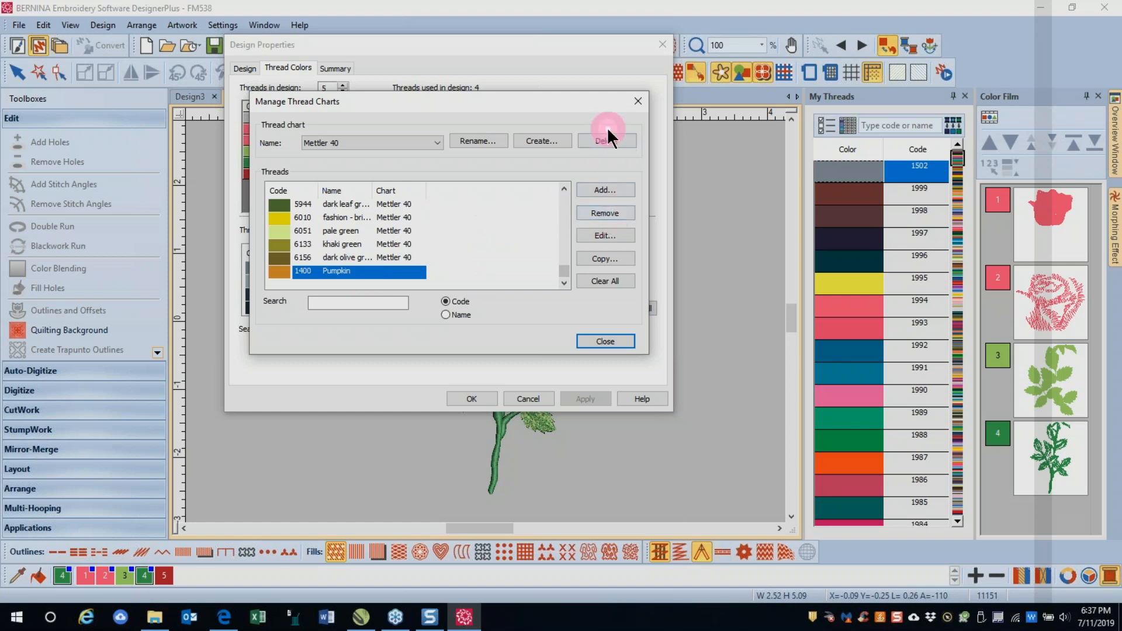
click(614, 212)
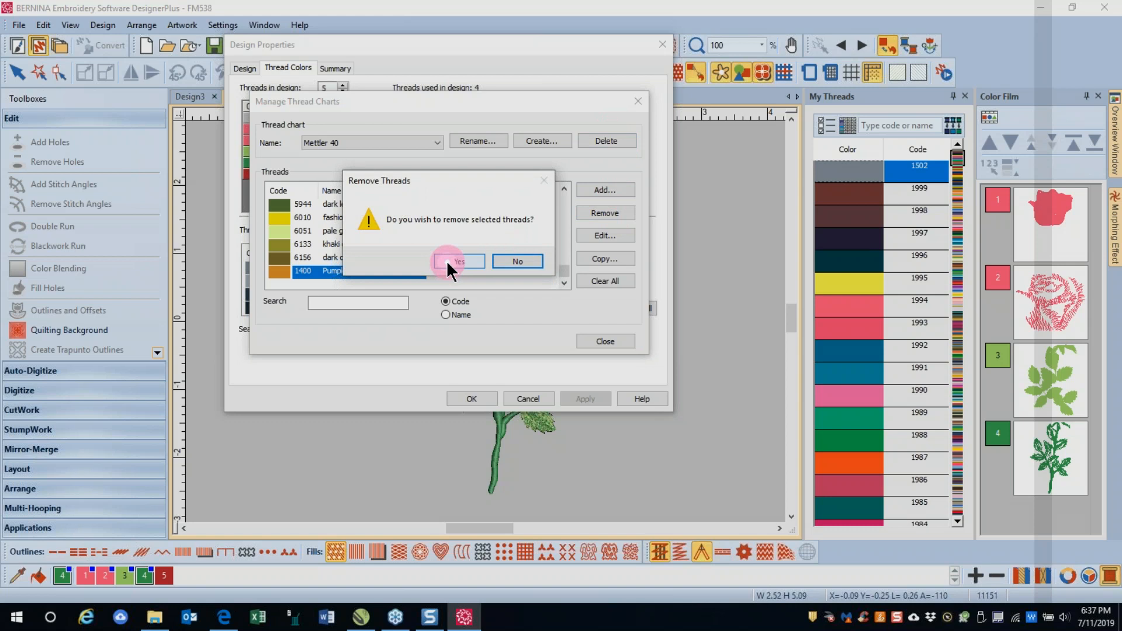
click(447, 261)
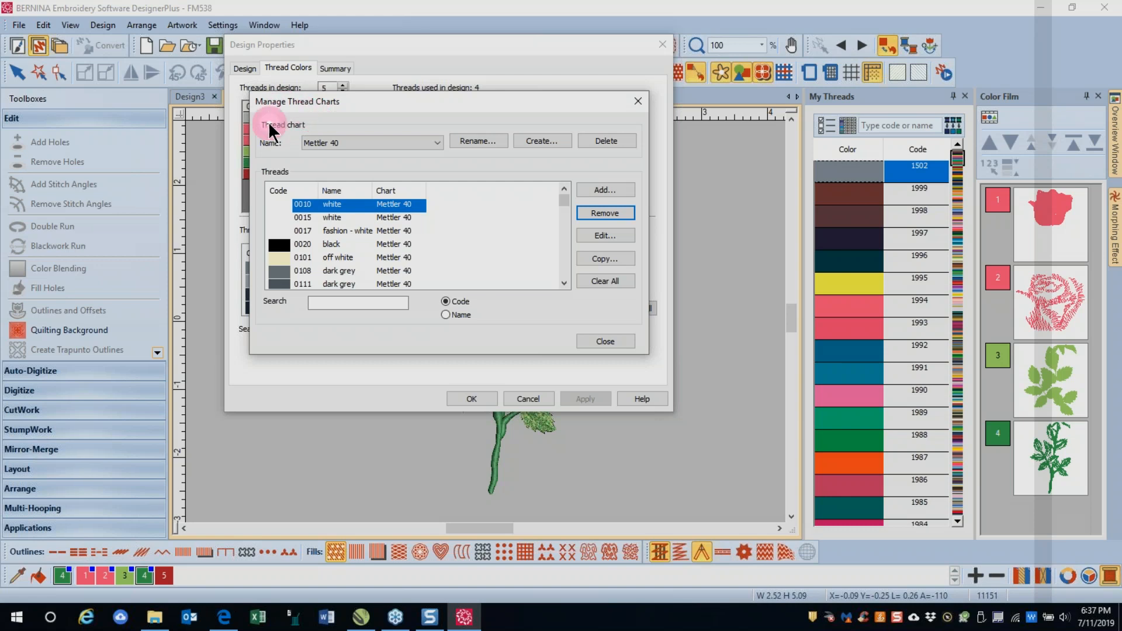
- Create a new thread chart named My Personal Chart
click(541, 142)
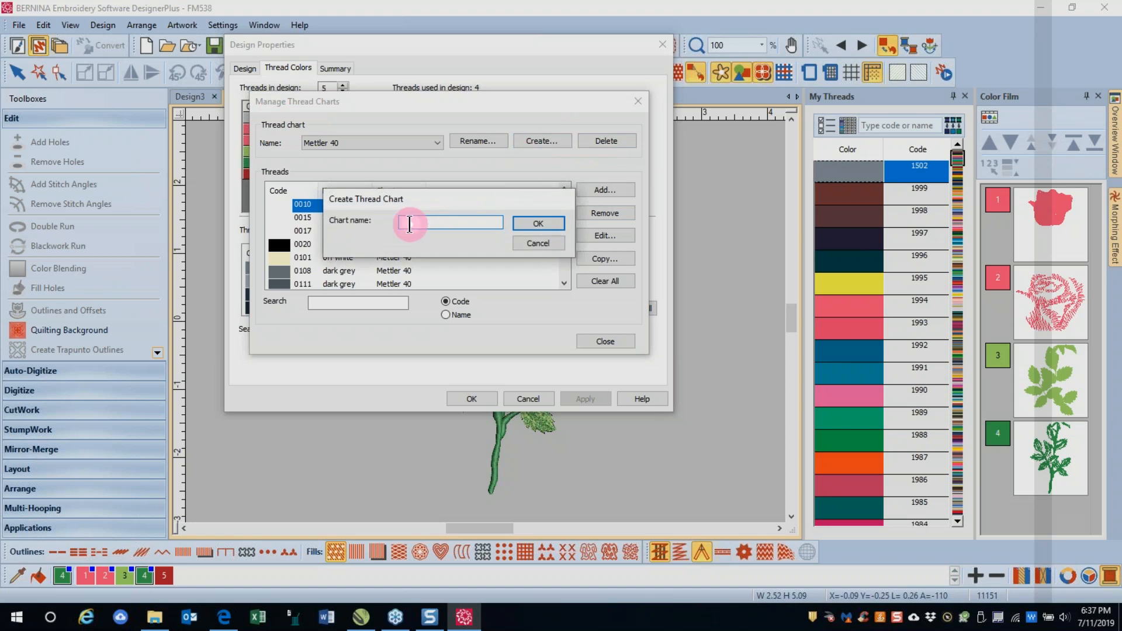
text(My Personal Chart)
click(539, 224)
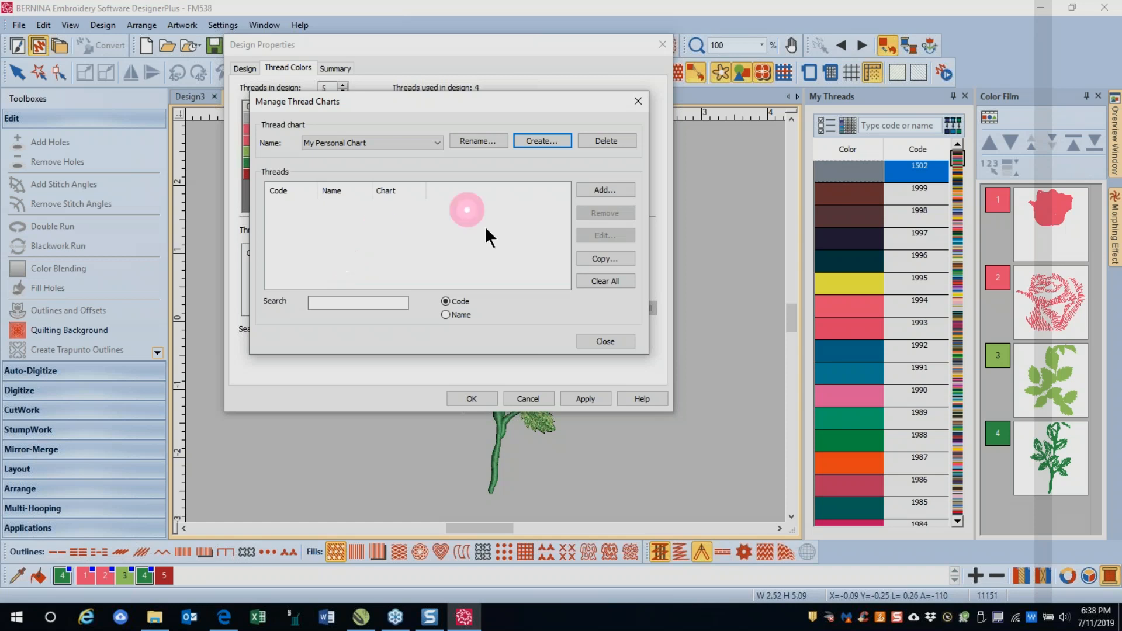
- Copy all Isacord 40 threads, from 0003 Ghost White to 6156 Olive, into My Personal Chart
click(607, 258)
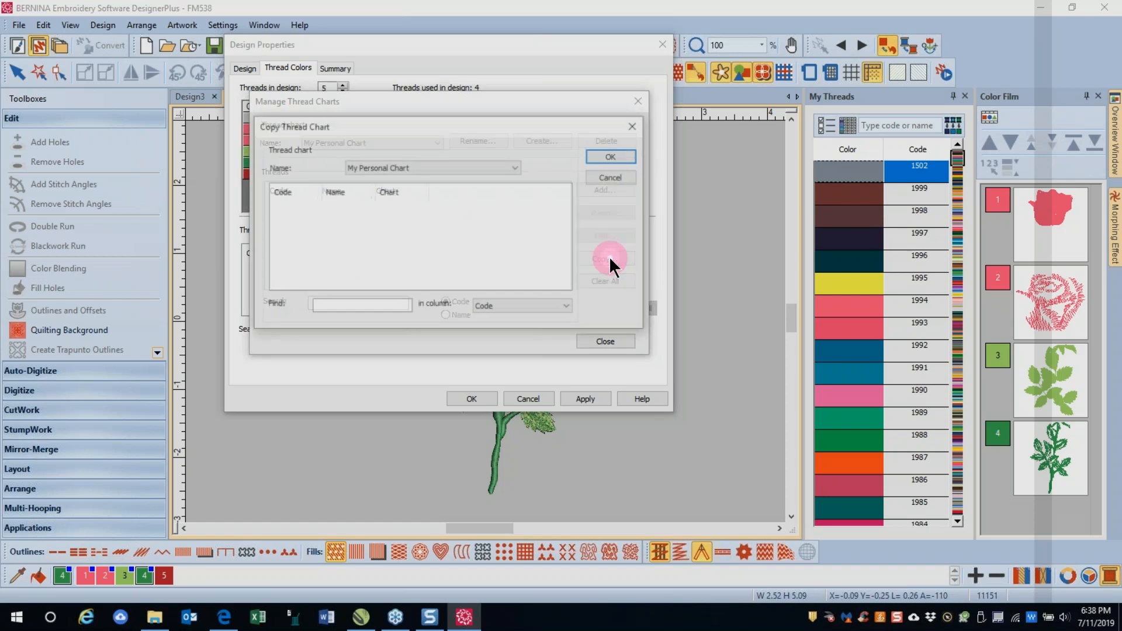
click(514, 168)
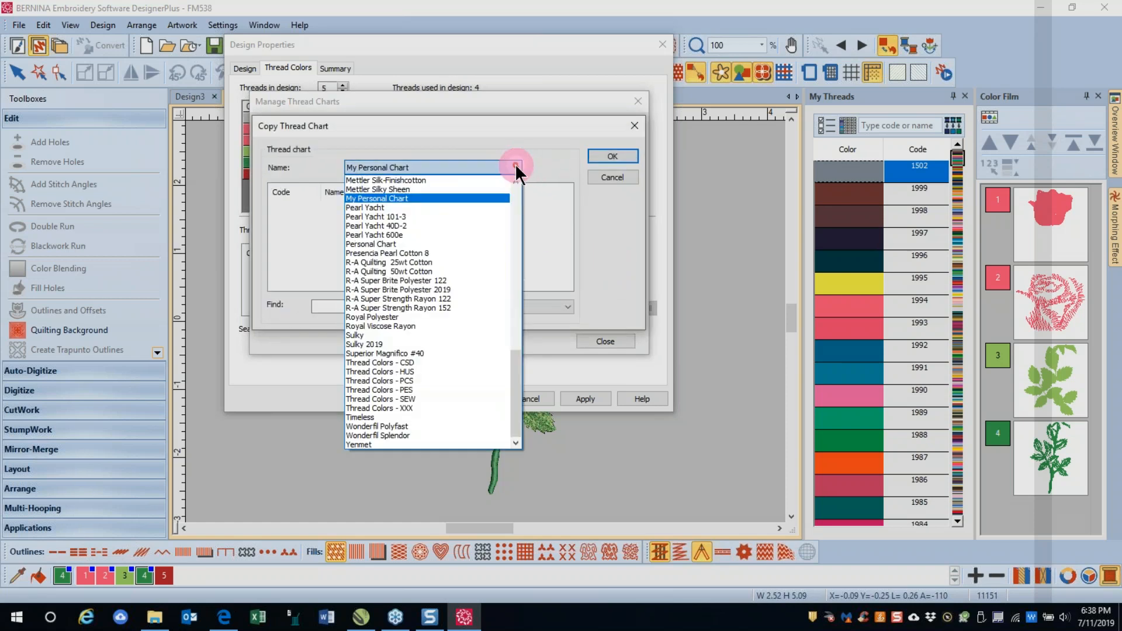
drag(517, 385, 480, 287)
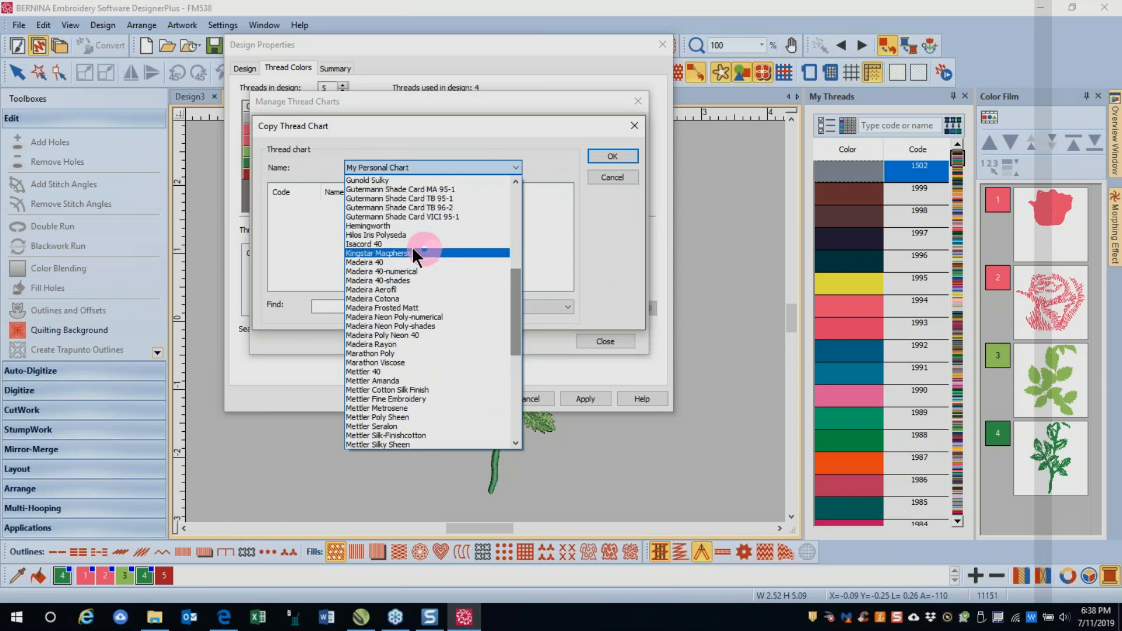
click(372, 242)
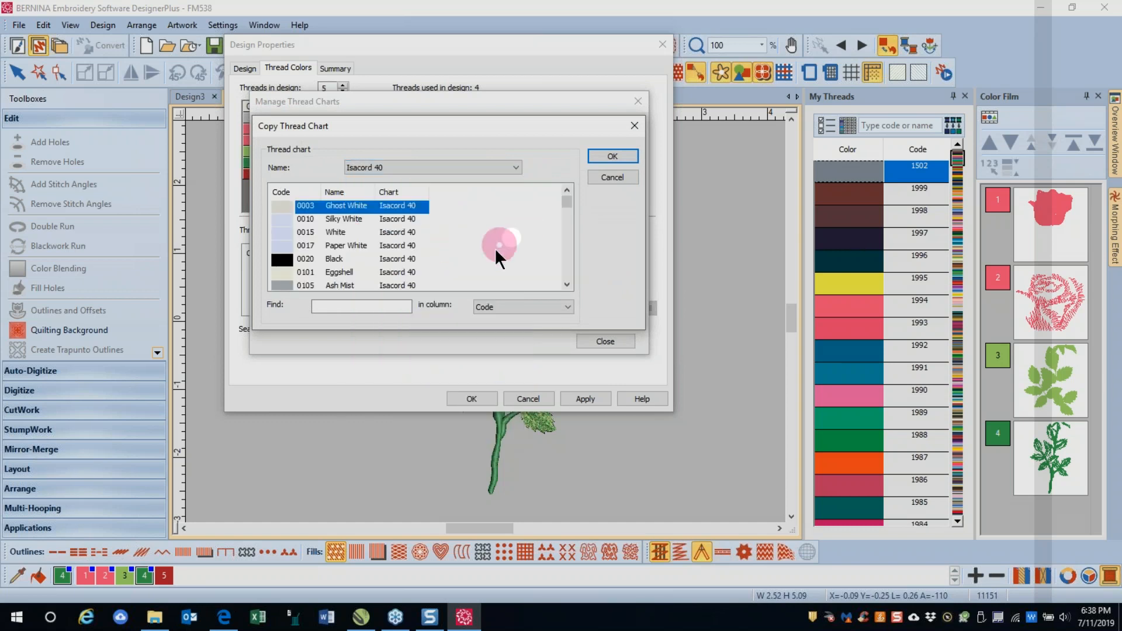
drag(569, 204, 568, 280)
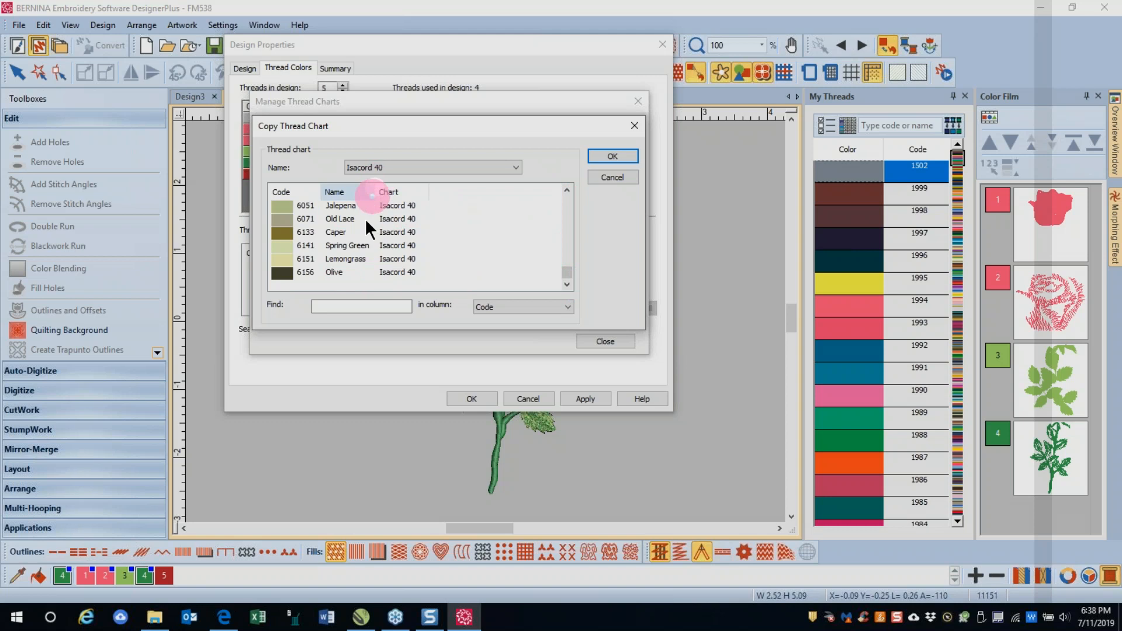
shift+click(342, 272)
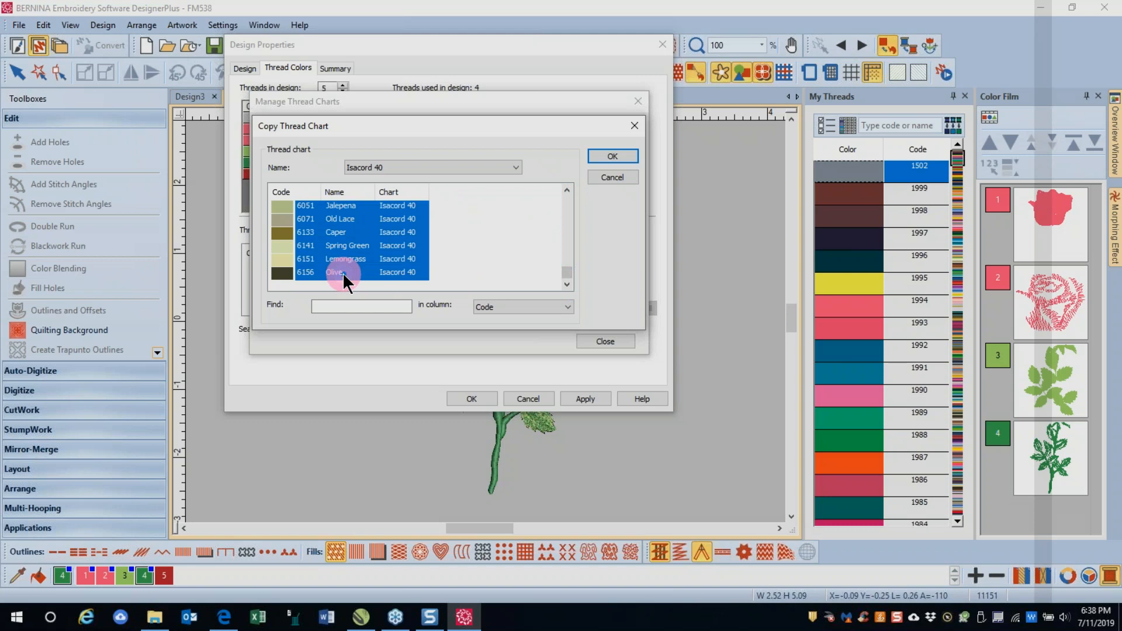
click(602, 154)
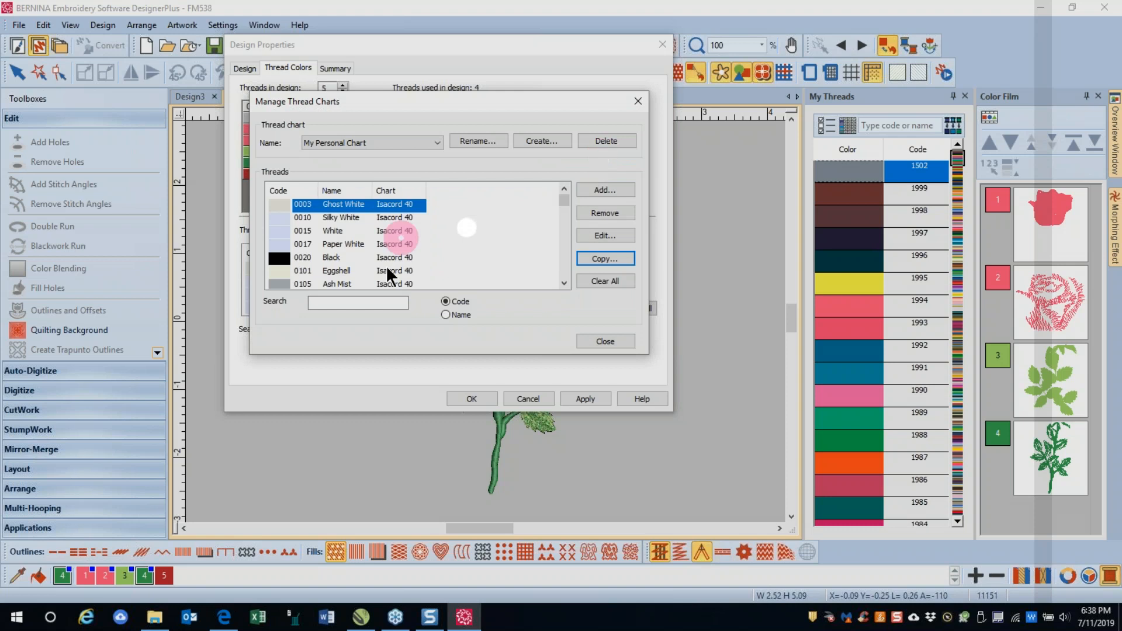
mouse_move(566, 198)
mouse_down()
mouse_move(564, 253)
mouse_move(557, 191)
mouse_move(574, 261)
mouse_move(557, 195)
mouse_up()
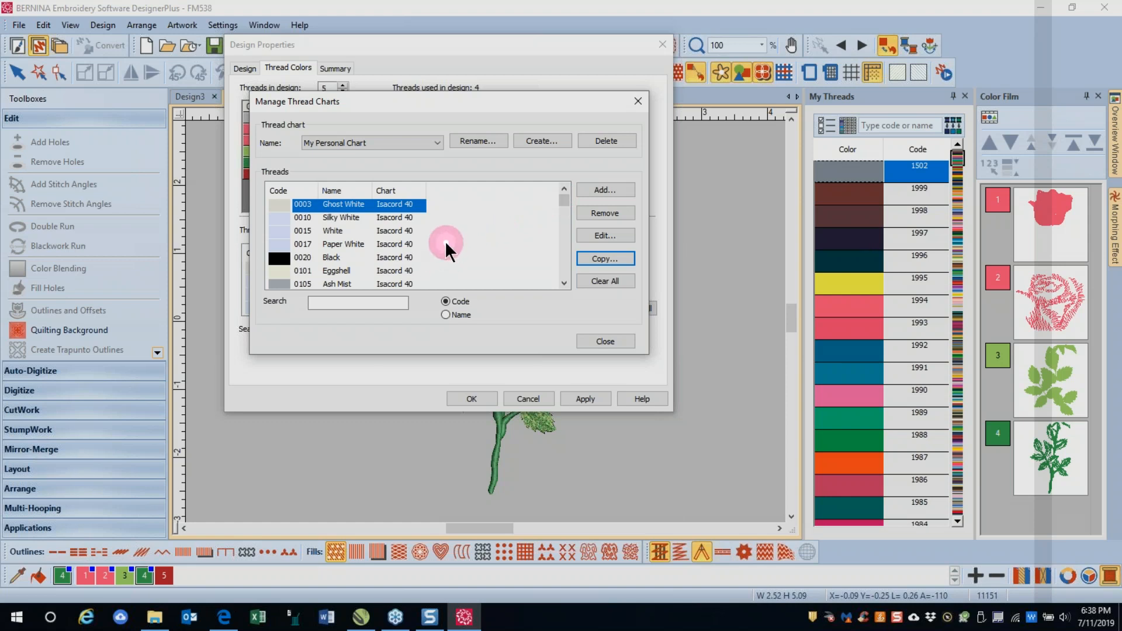
- Remove thread 0017 Paper White from My Personal Chart
click(346, 243)
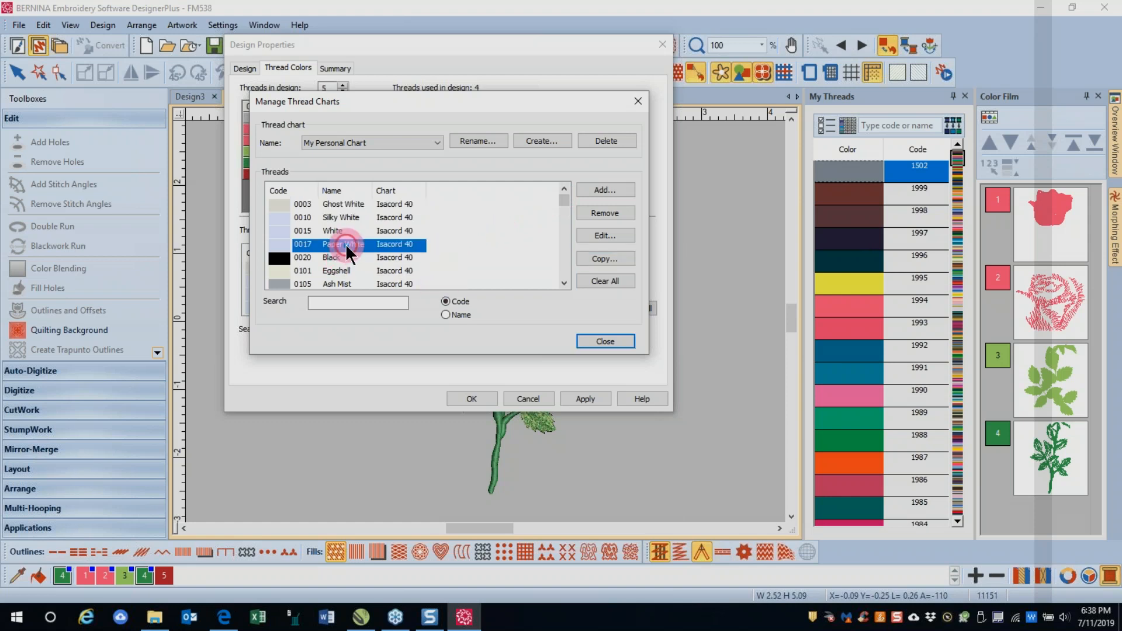
click(608, 214)
click(515, 261)
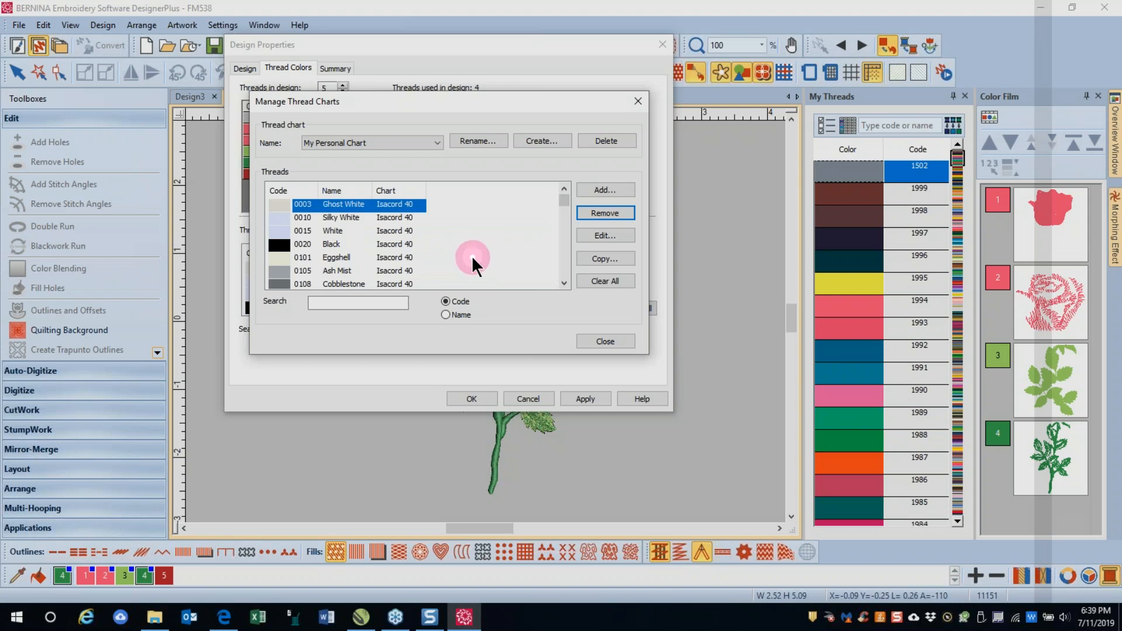
click(592, 220)
- Copy several individual threads from the Floriani chart, including Gettysburg and Rosetta, into My Personal Chart
click(599, 261)
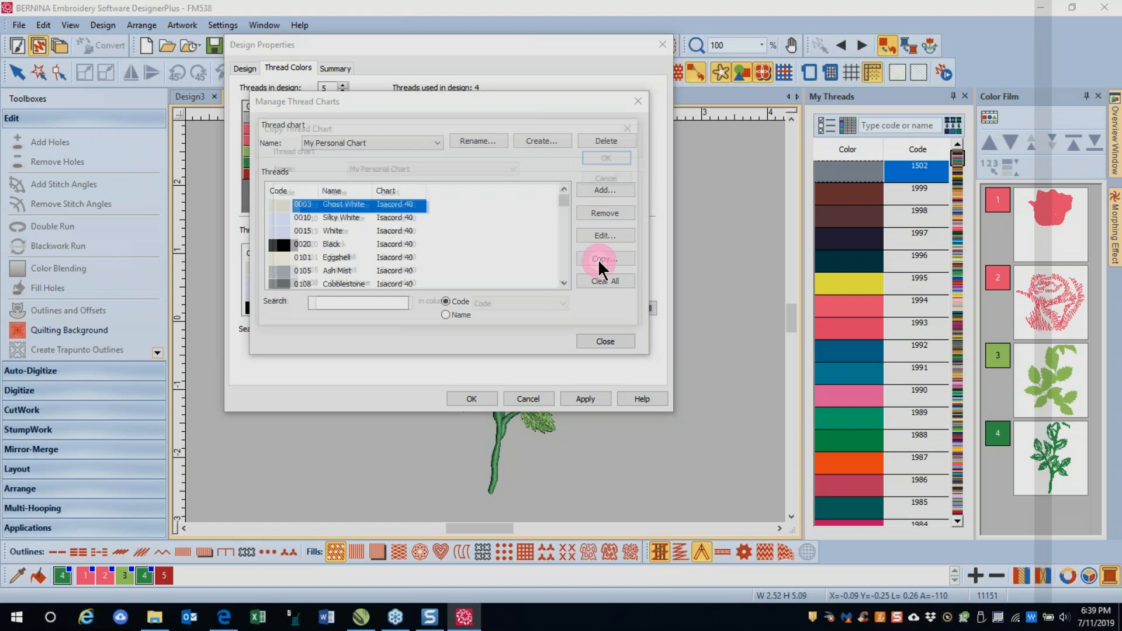
click(518, 165)
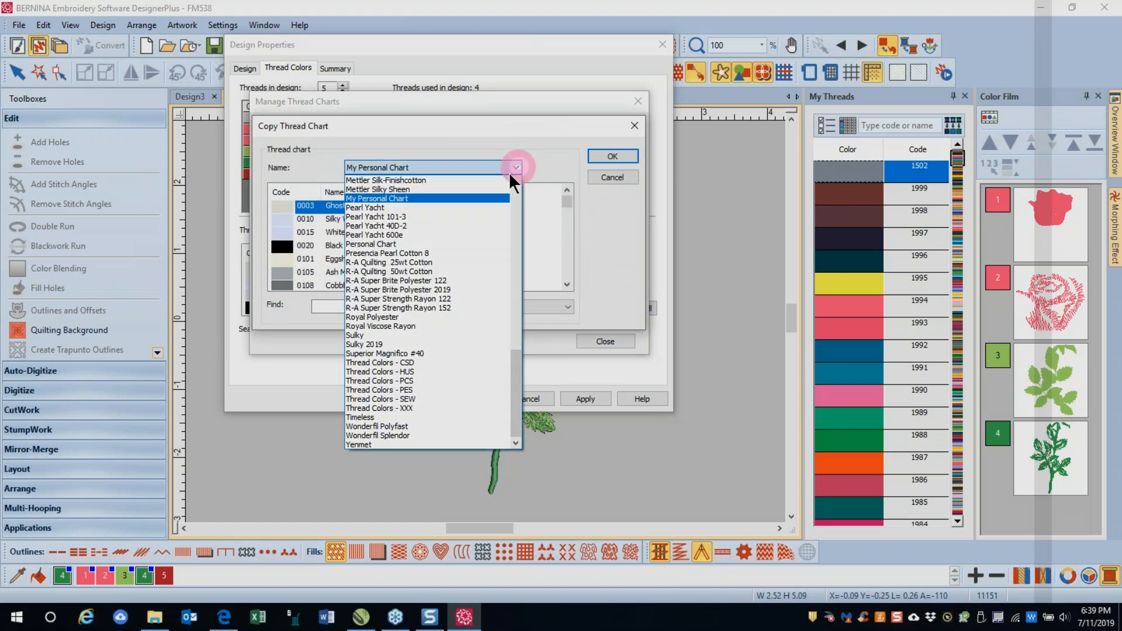
scroll(461, 227, up, 10)
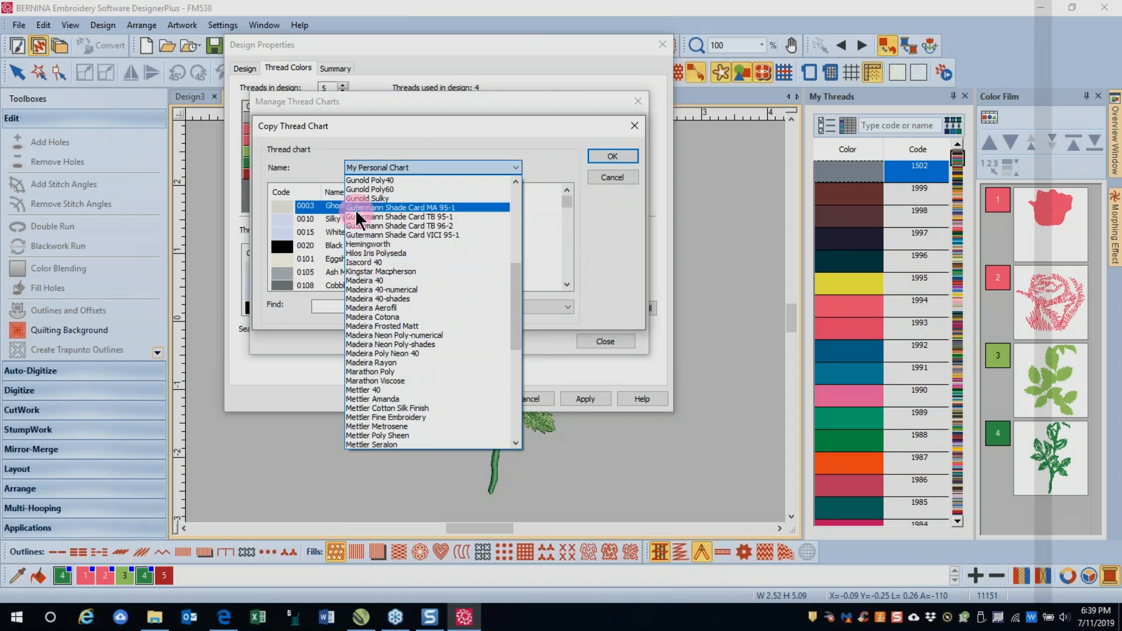
scroll(370, 192, up, 5)
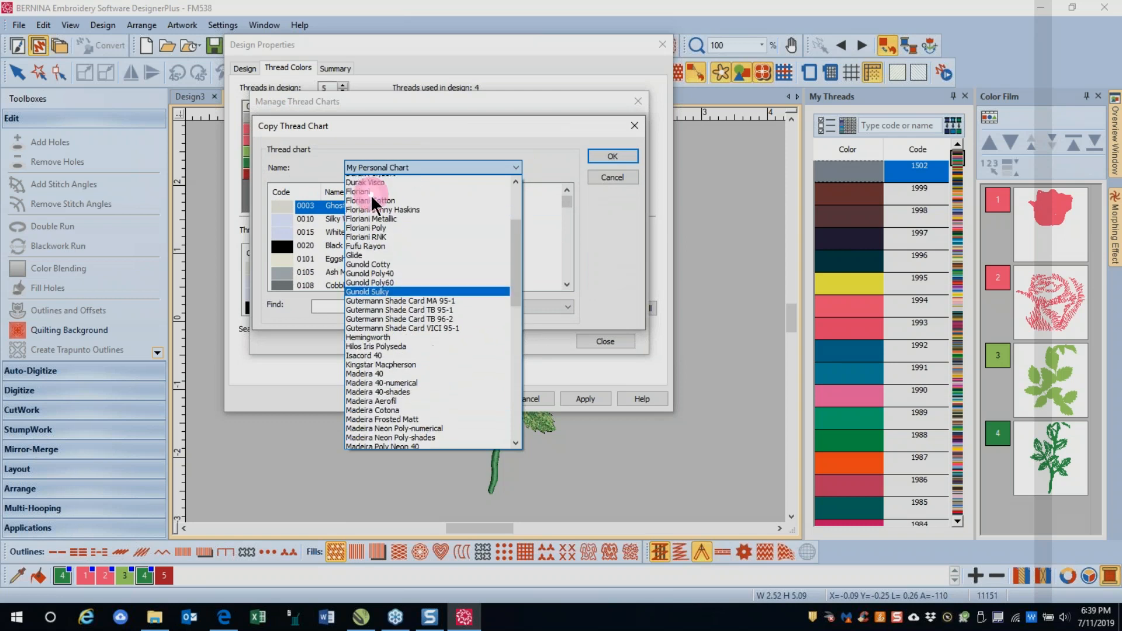
click(364, 235)
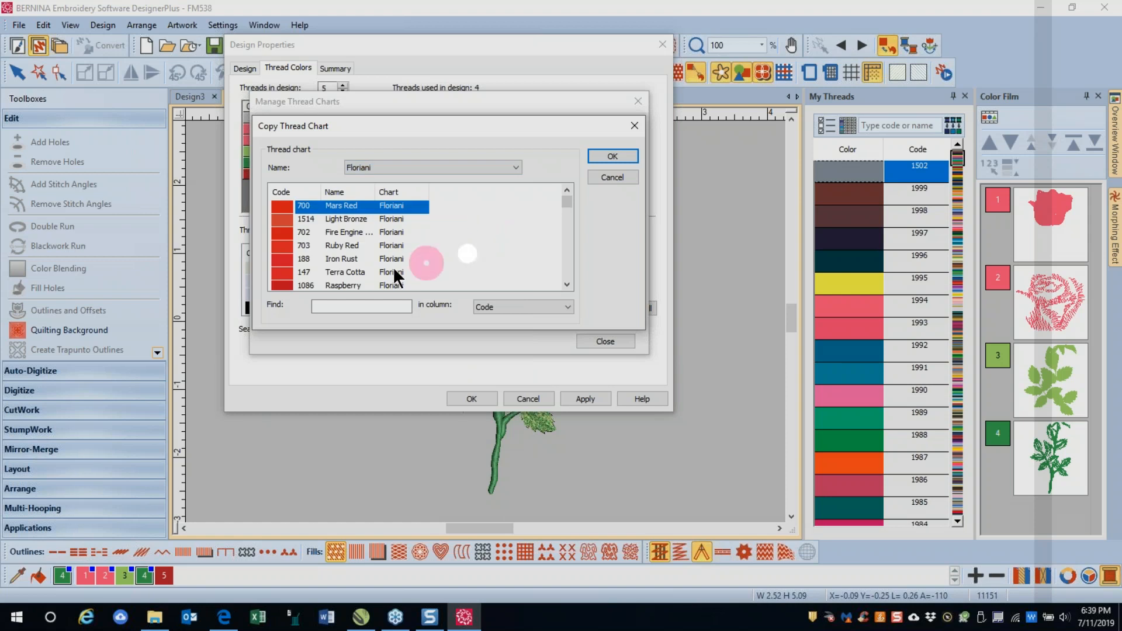
ctrl+click(345, 245)
drag(571, 201, 565, 270)
ctrl+click(388, 234)
ctrl+click(339, 246)
ctrl+click(350, 246)
ctrl+click(343, 219)
ctrl+click(331, 270)
ctrl+click(339, 257)
click(611, 157)
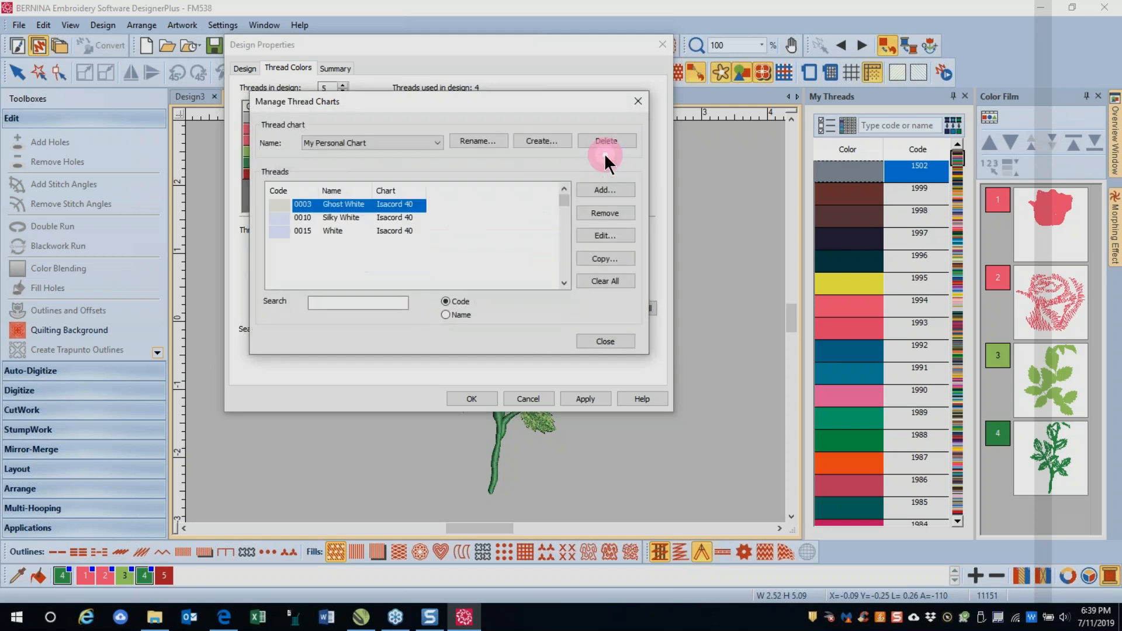
mouse_move(566, 204)
mouse_down()
mouse_move(561, 283)
mouse_move(550, 193)
mouse_up()
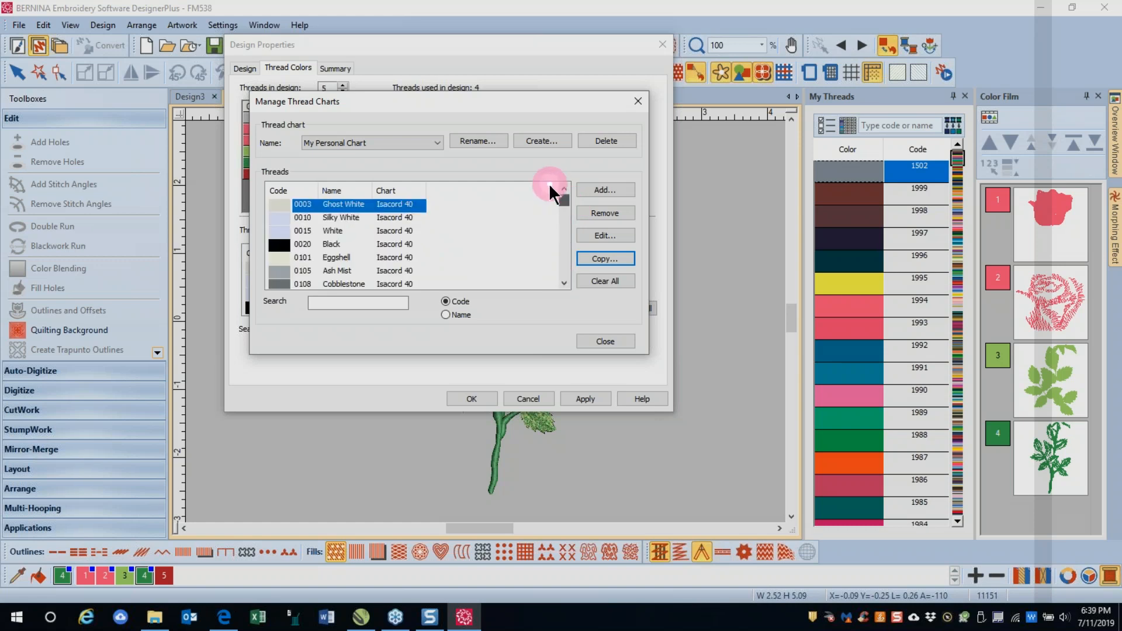
- Copy the R-A Super Strength Rayon 152 threads from 6743 Light Pink through 6874 Emily Pink into My Personal Chart
click(606, 261)
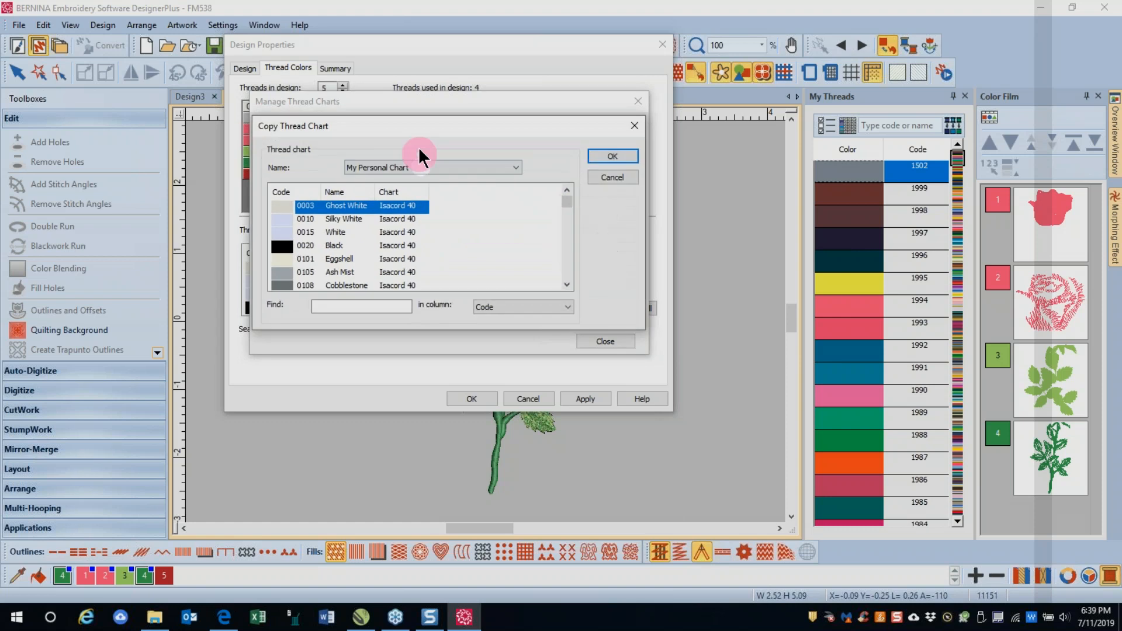
click(516, 166)
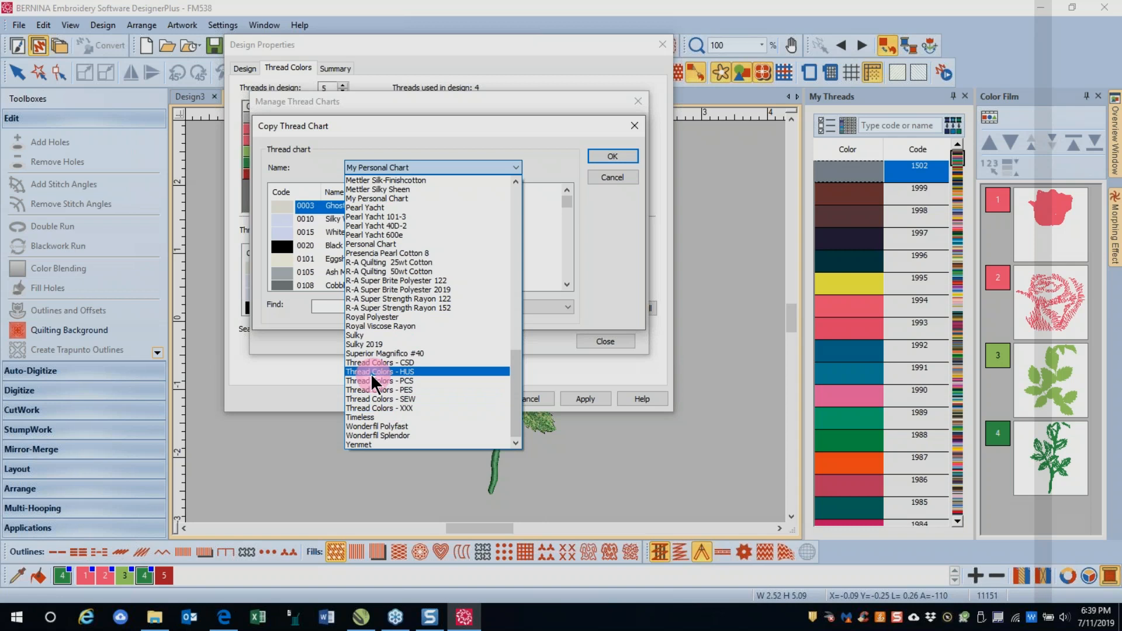
click(372, 308)
click(613, 156)
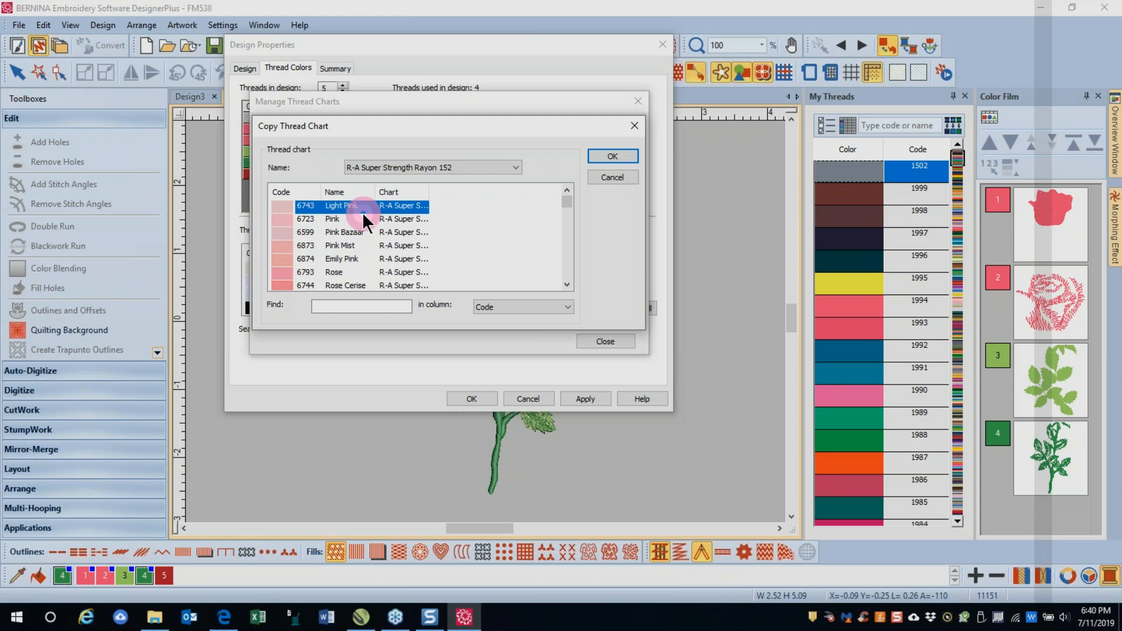
shift+click(349, 259)
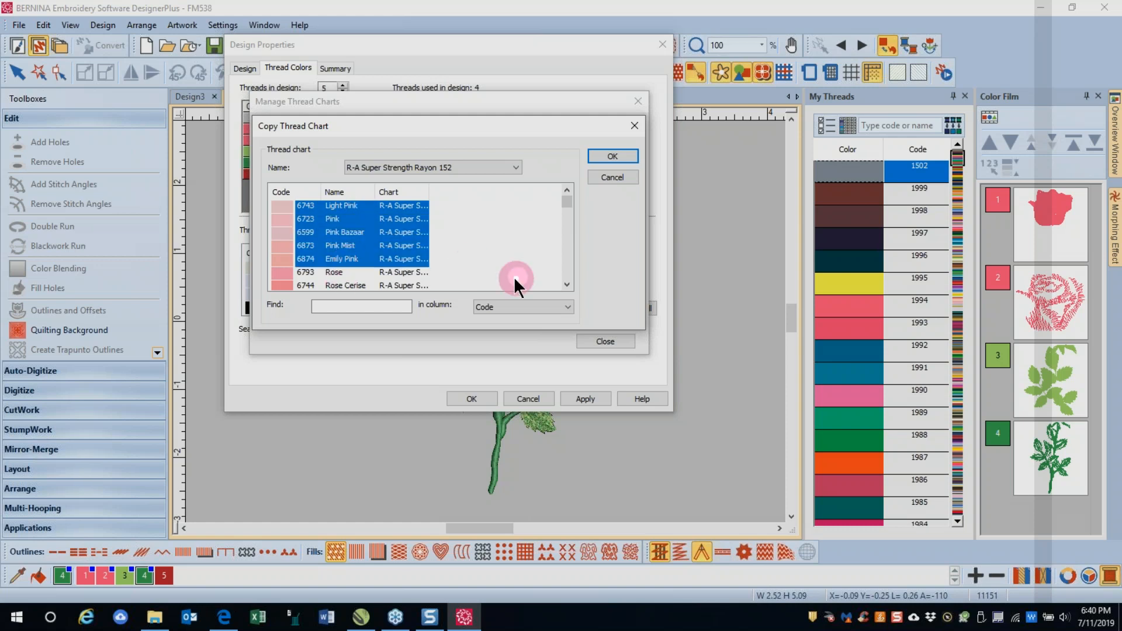
click(610, 153)
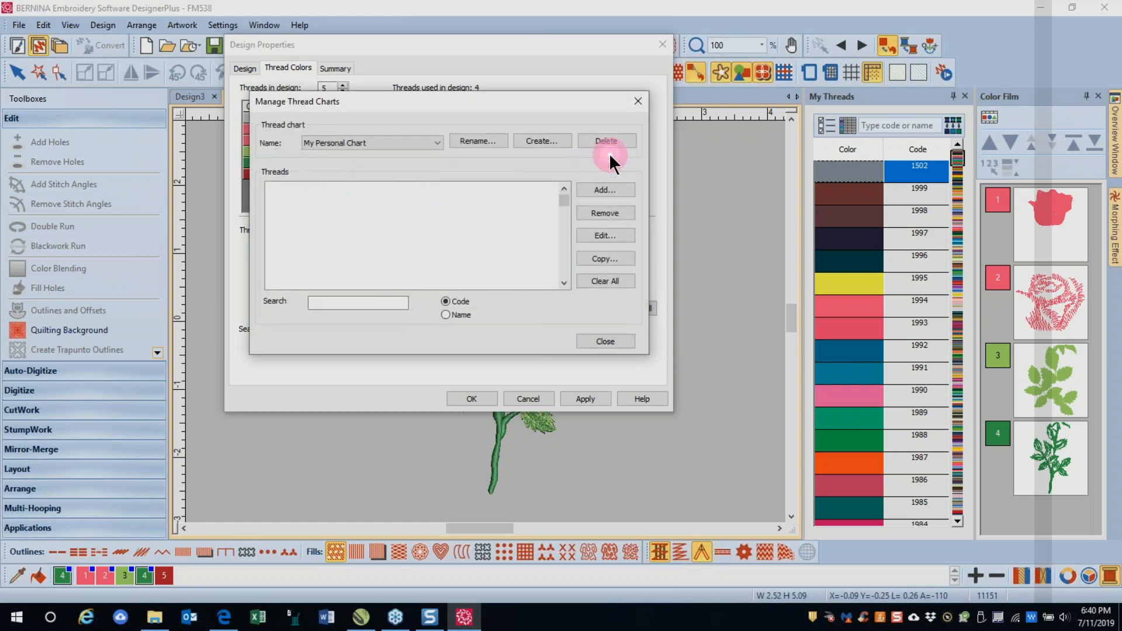
mouse_move(566, 201)
mouse_down()
mouse_move(573, 294)
mouse_move(560, 189)
mouse_up()
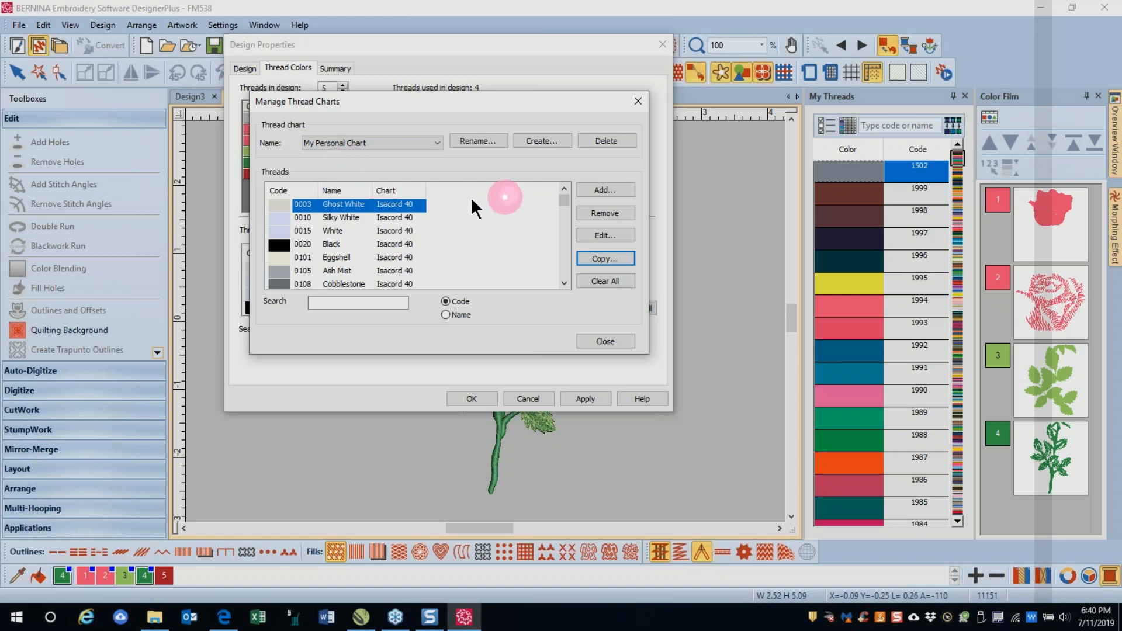
- Sort the threads in My Personal Chart by name, by chart and finally by code, and accept the design's thread chart settings
click(330, 190)
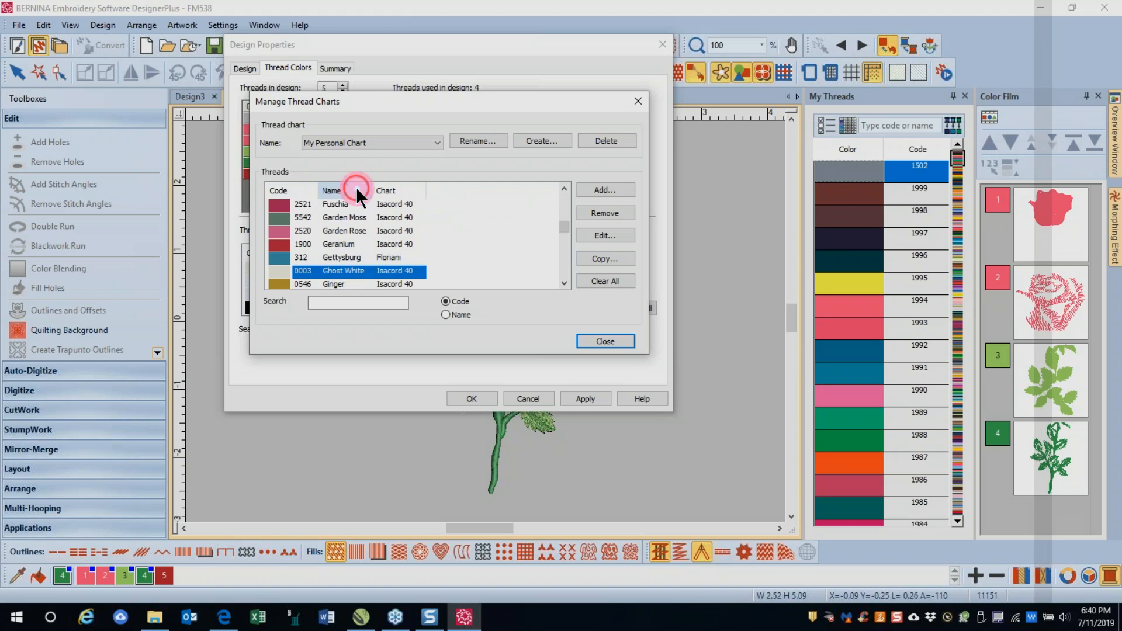
click(412, 188)
click(303, 190)
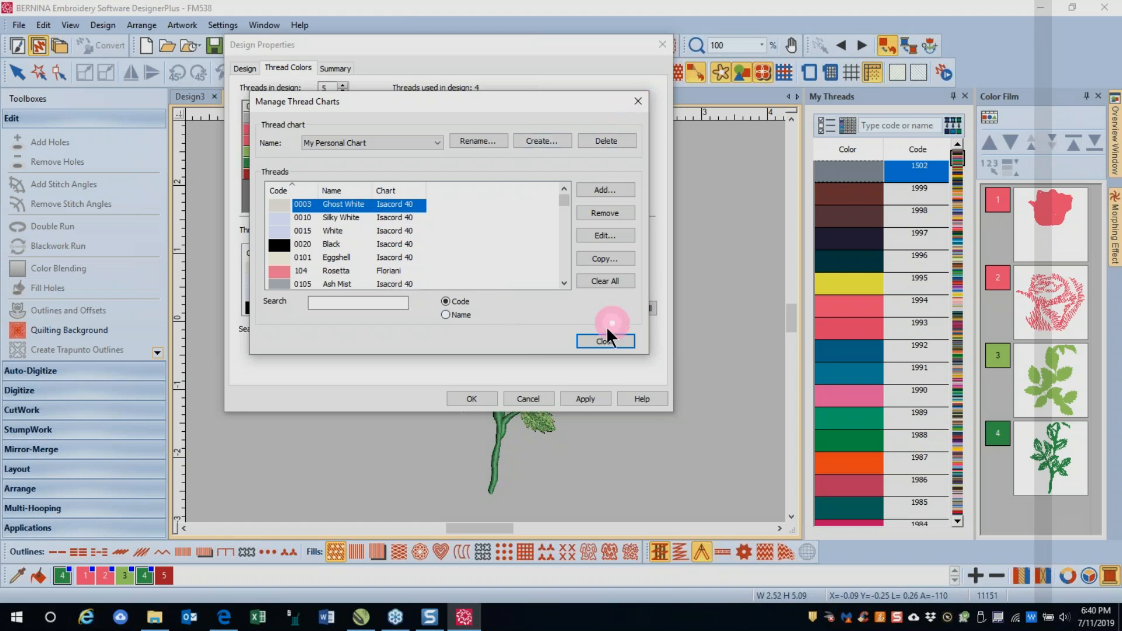
click(598, 342)
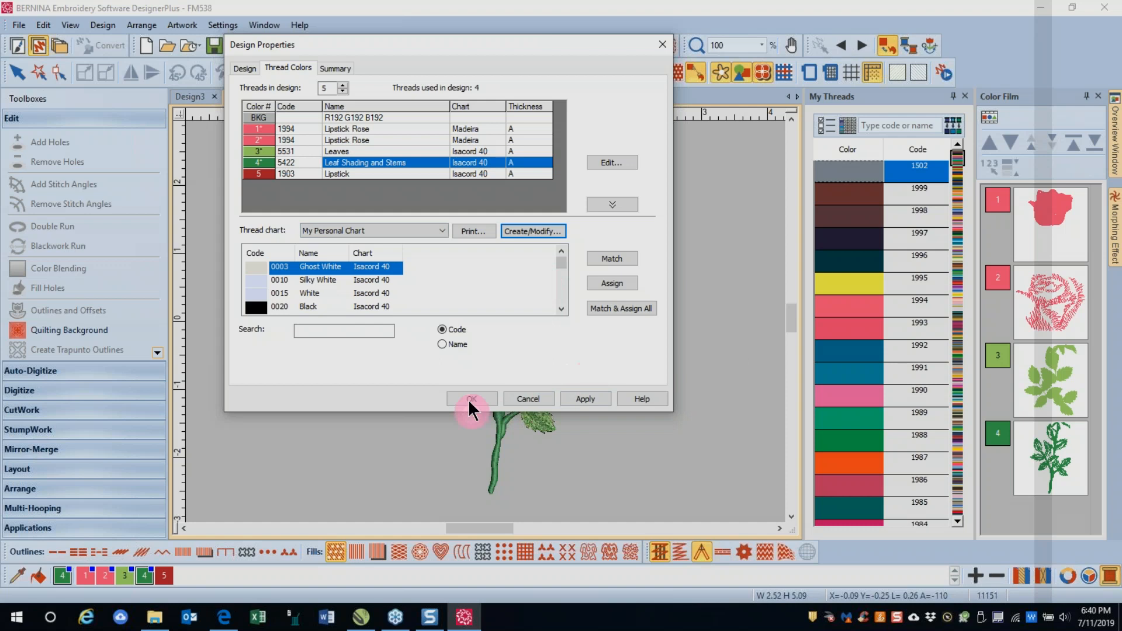
click(491, 403)
- Add the Isacord 40 thread chart to My charts alongside My Personal Chart in the My Threads list
click(1109, 576)
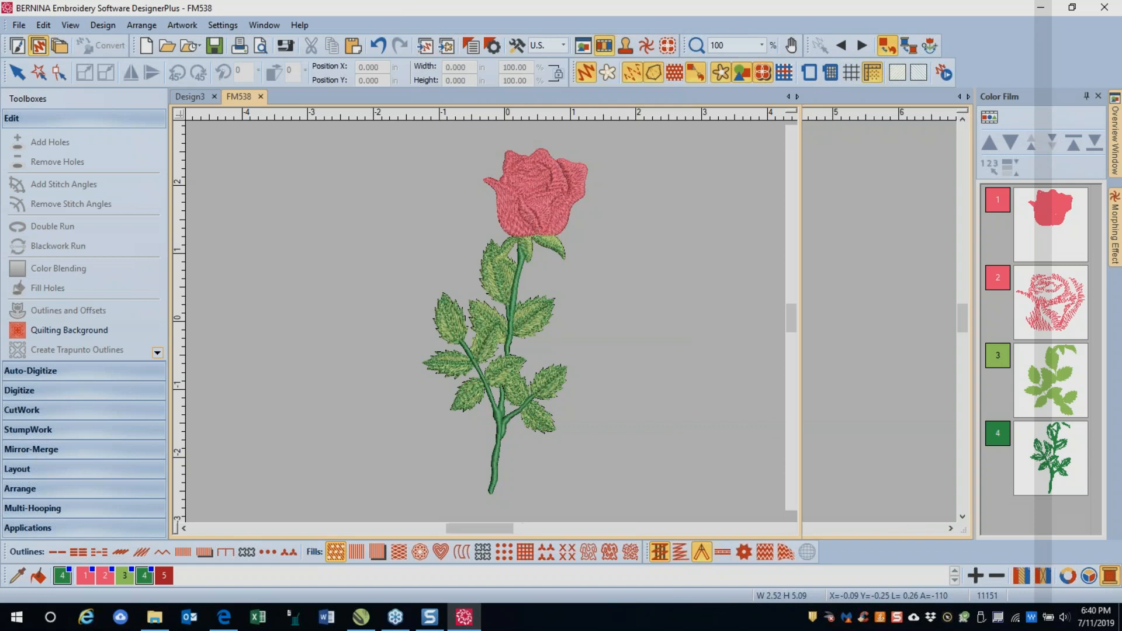
click(1109, 576)
click(823, 125)
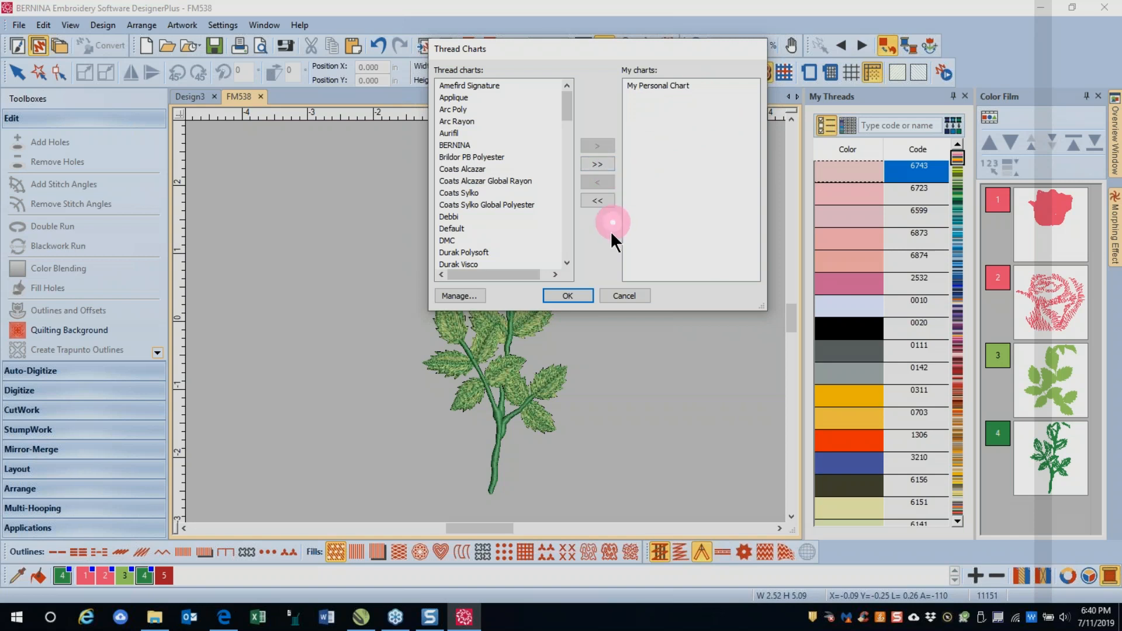
scroll(504, 195, down, 5)
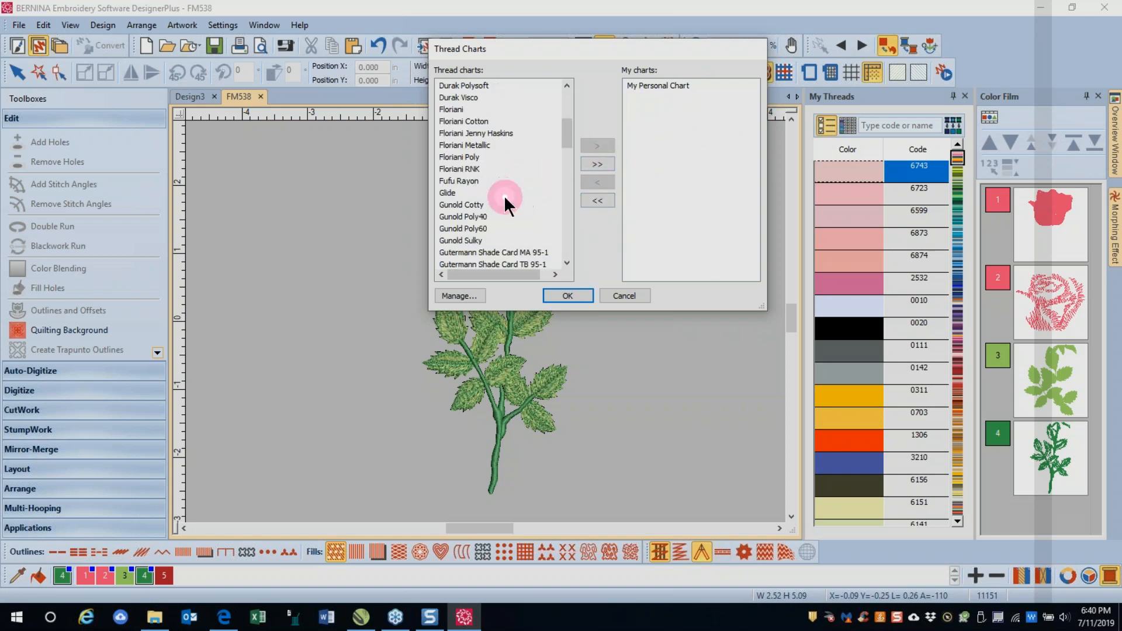
scroll(504, 199, down, 5)
click(462, 158)
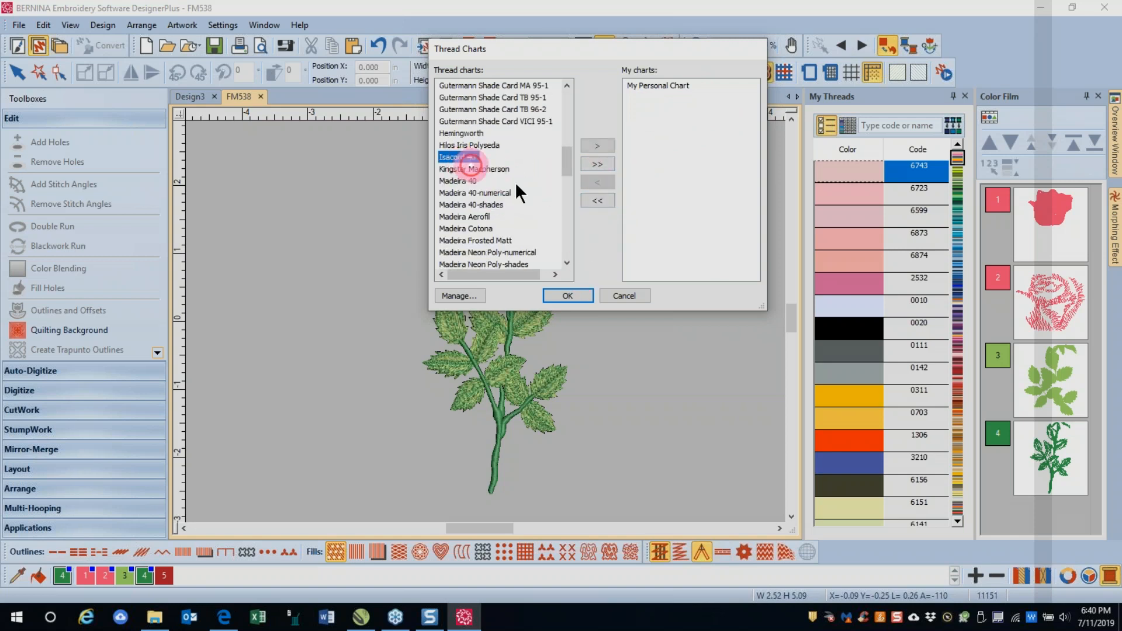
click(596, 146)
click(576, 297)
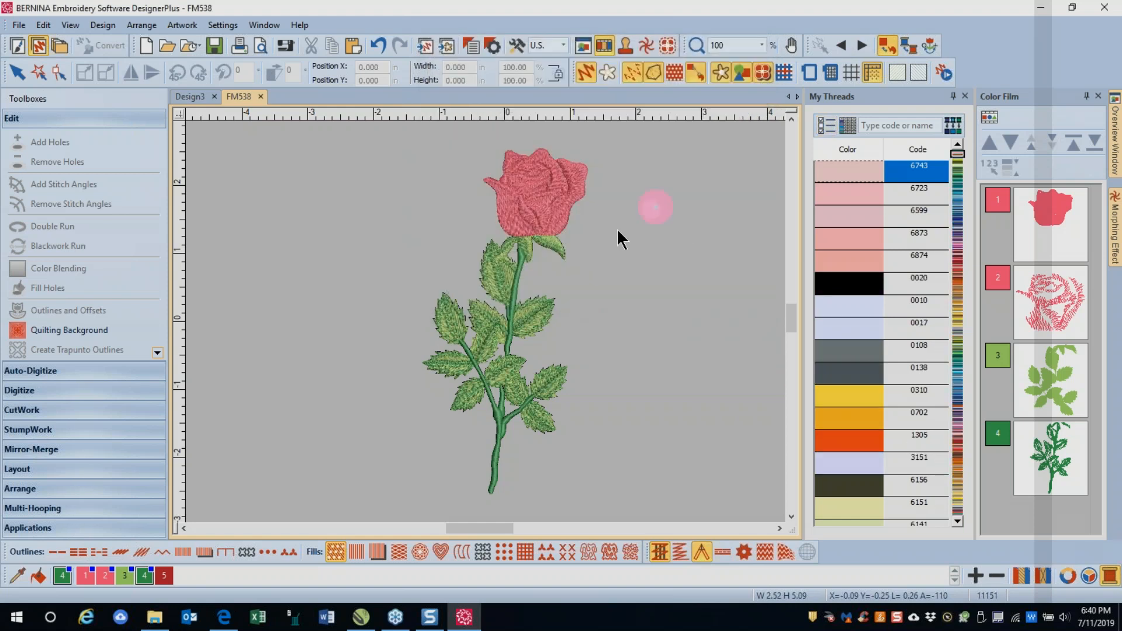
- Delete the My Personal Chart thread chart through the design's thread color properties and close the dialogs
click(1110, 577)
click(450, 221)
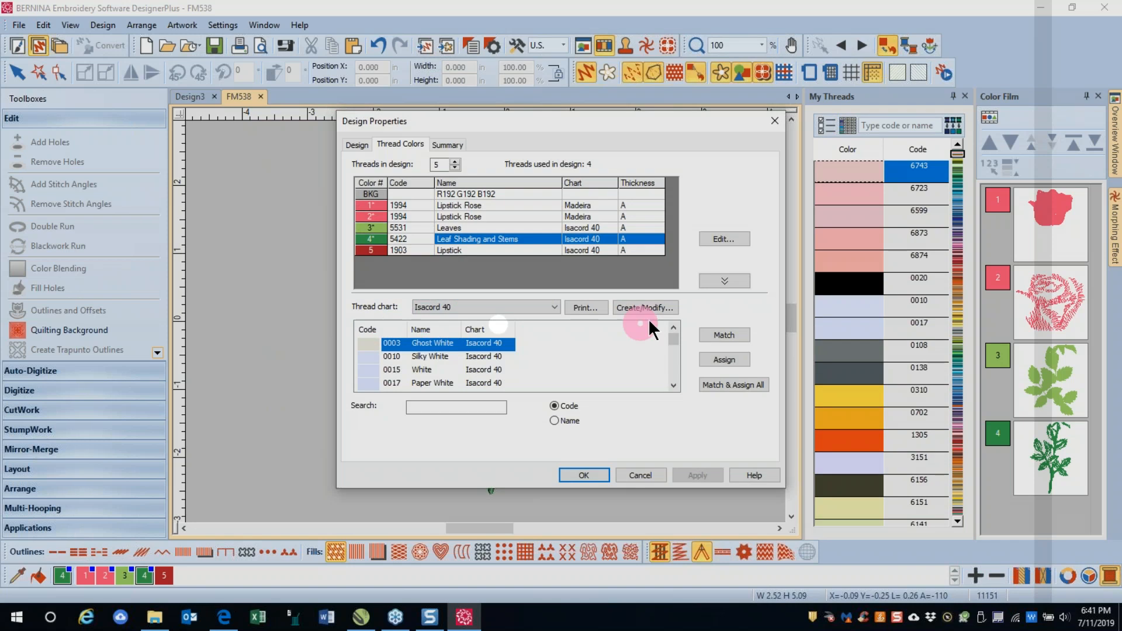
click(638, 306)
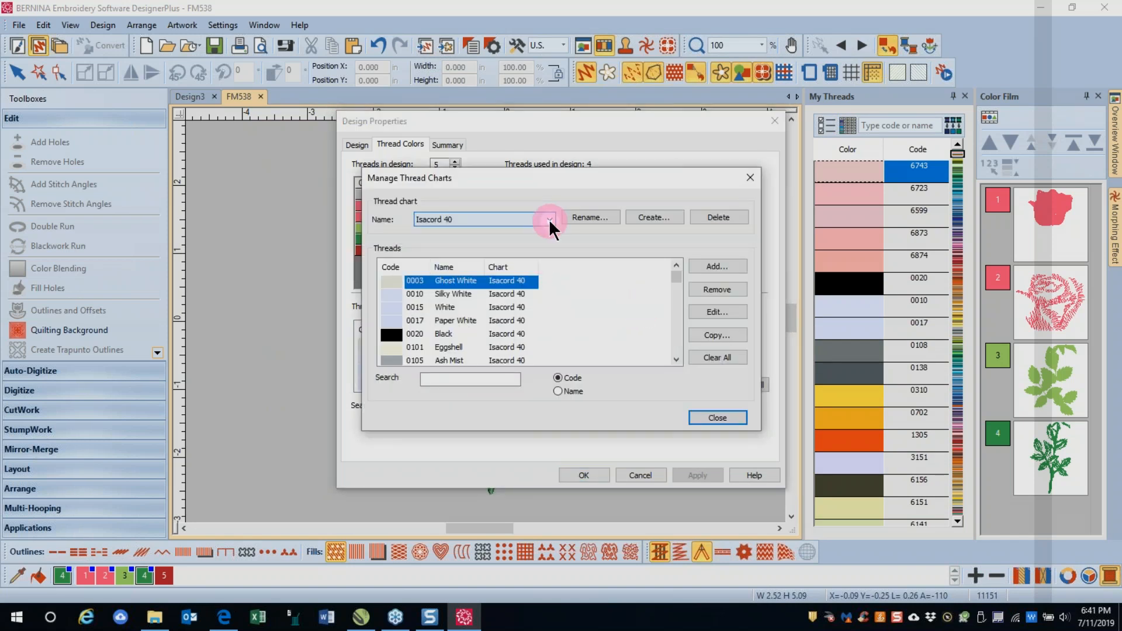
click(549, 220)
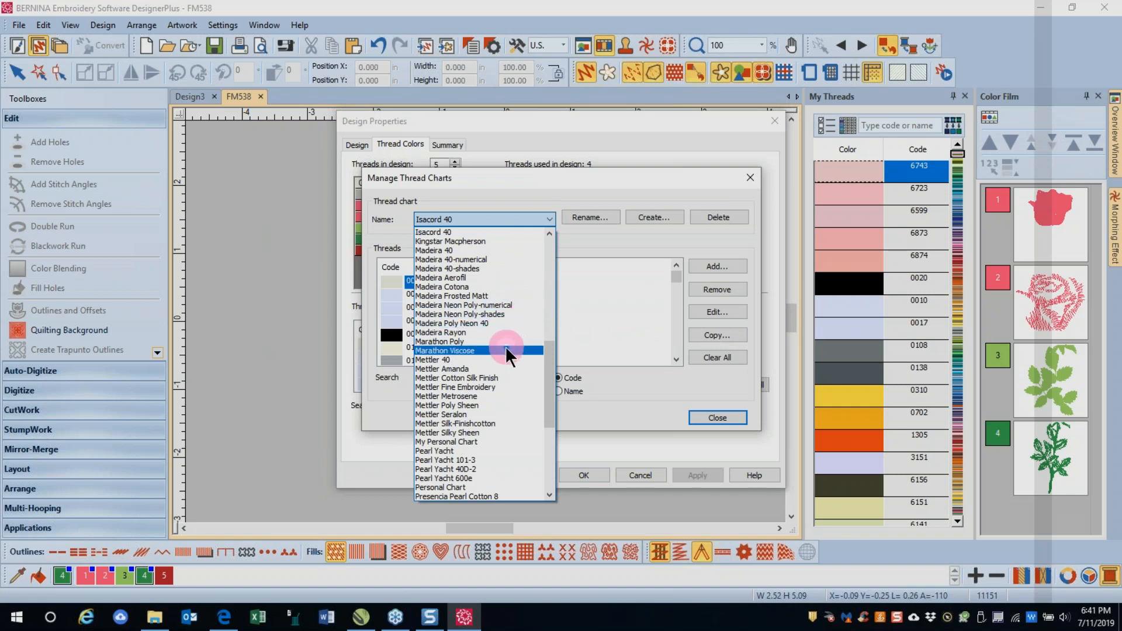
click(526, 441)
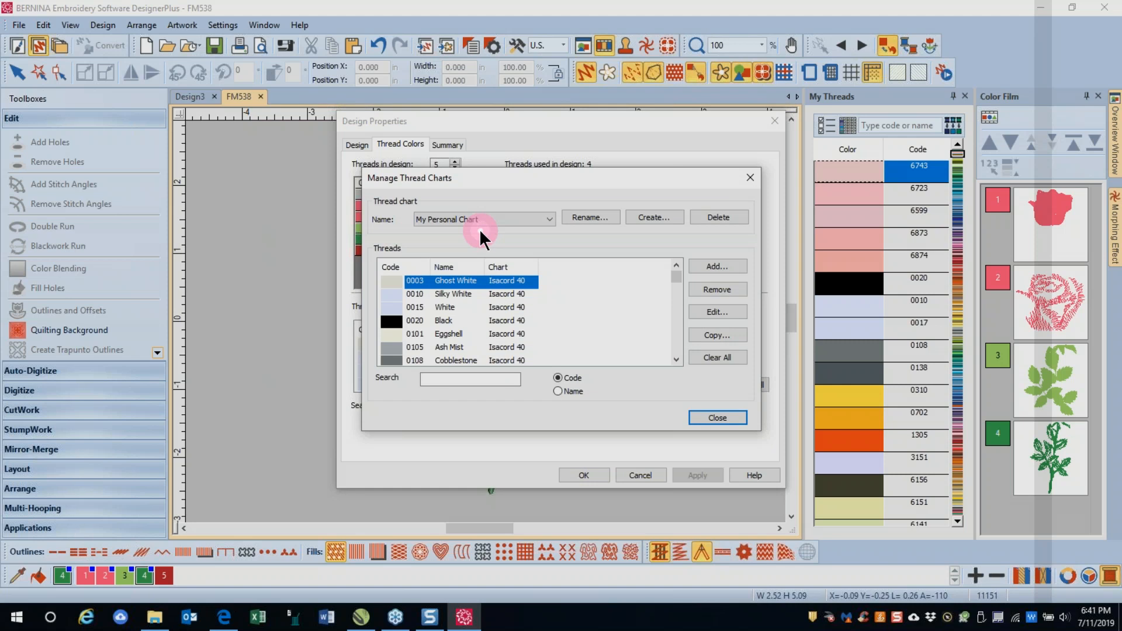
click(725, 216)
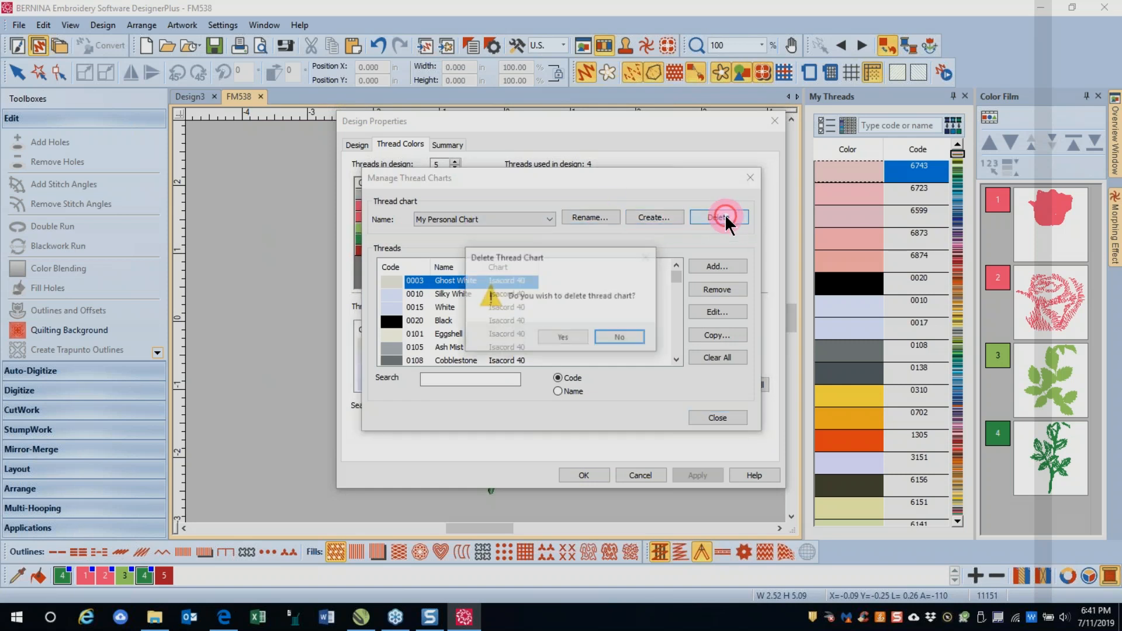
click(555, 338)
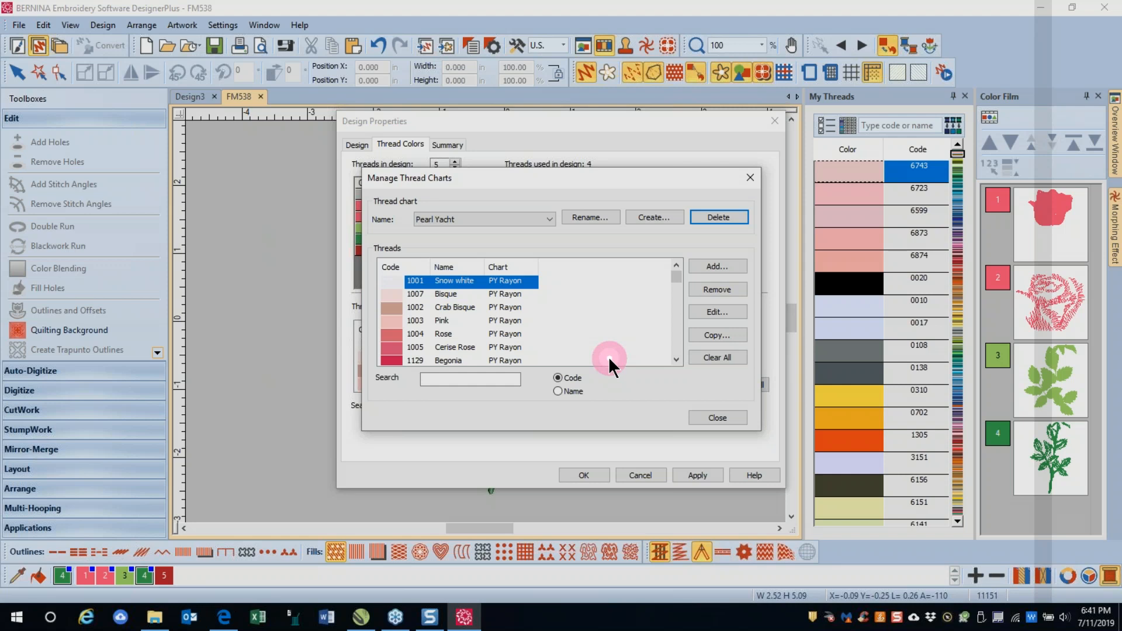
click(750, 180)
click(773, 121)
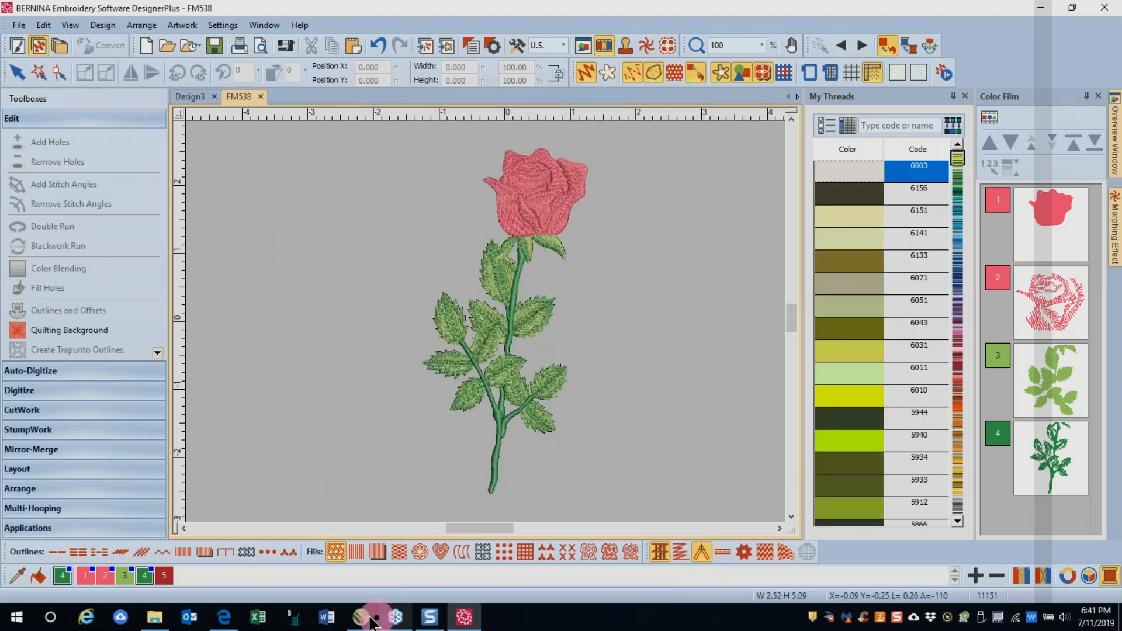
- Switch to CorelDRAW and create a new Letter-size RGB document at 300 dpi
click(359, 621)
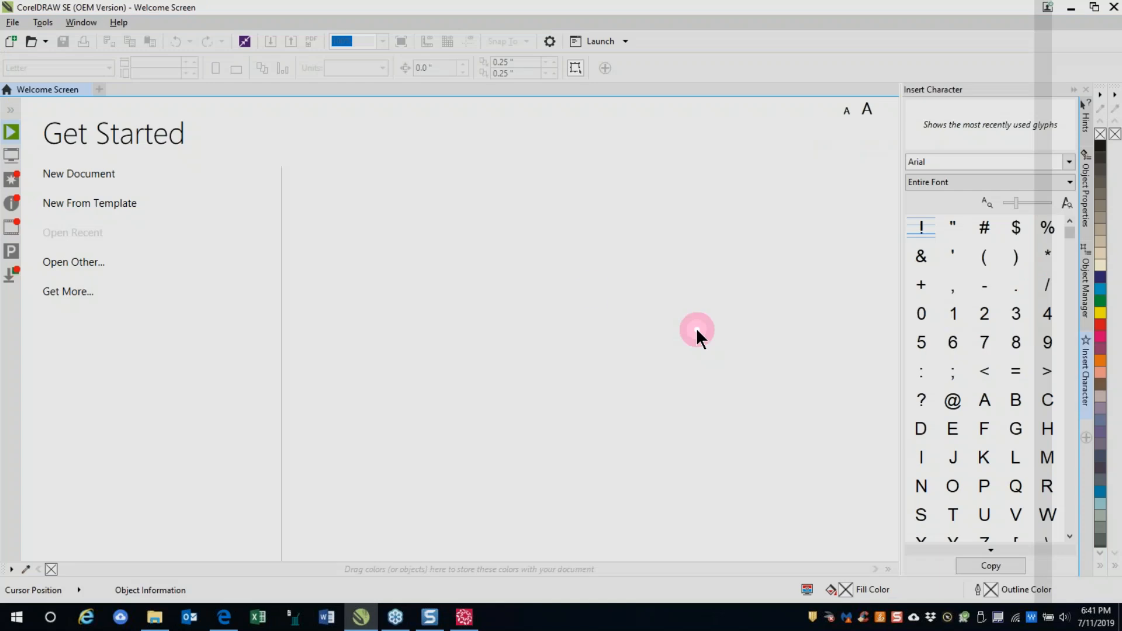
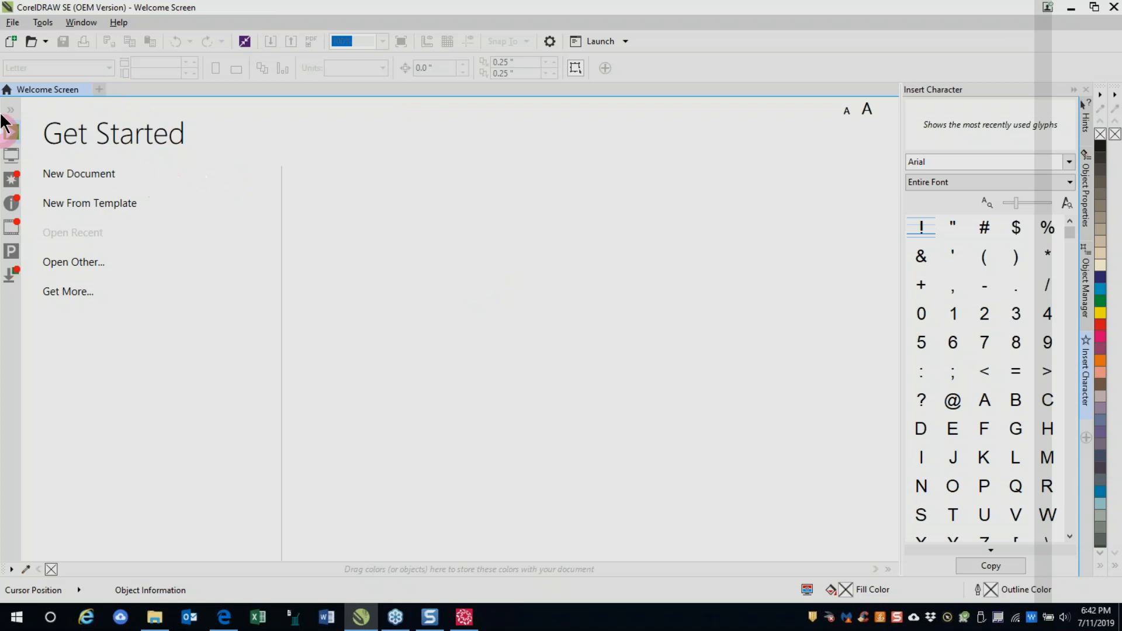
click(11, 42)
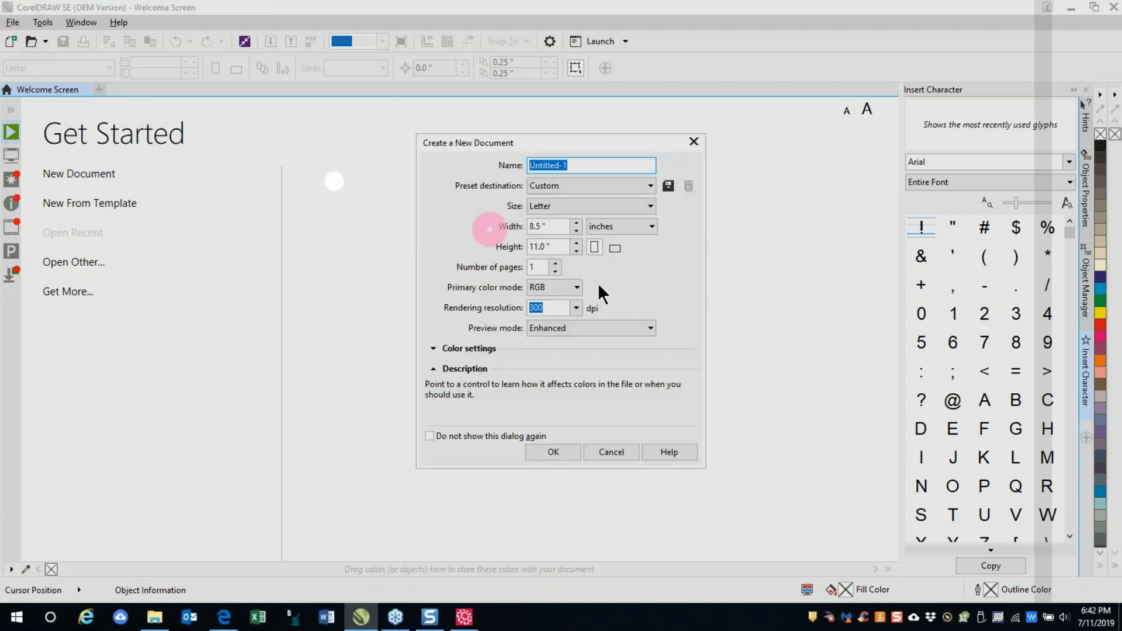
click(553, 452)
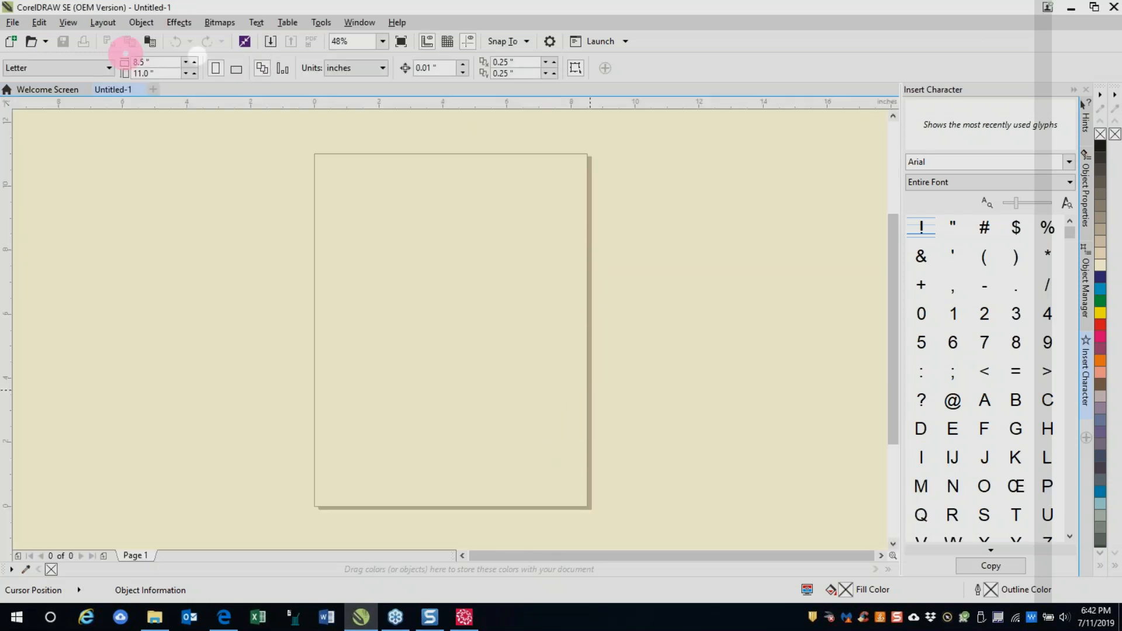
- Import A_East_011.jpg from the Artwork folder and place it on the page
click(13, 23)
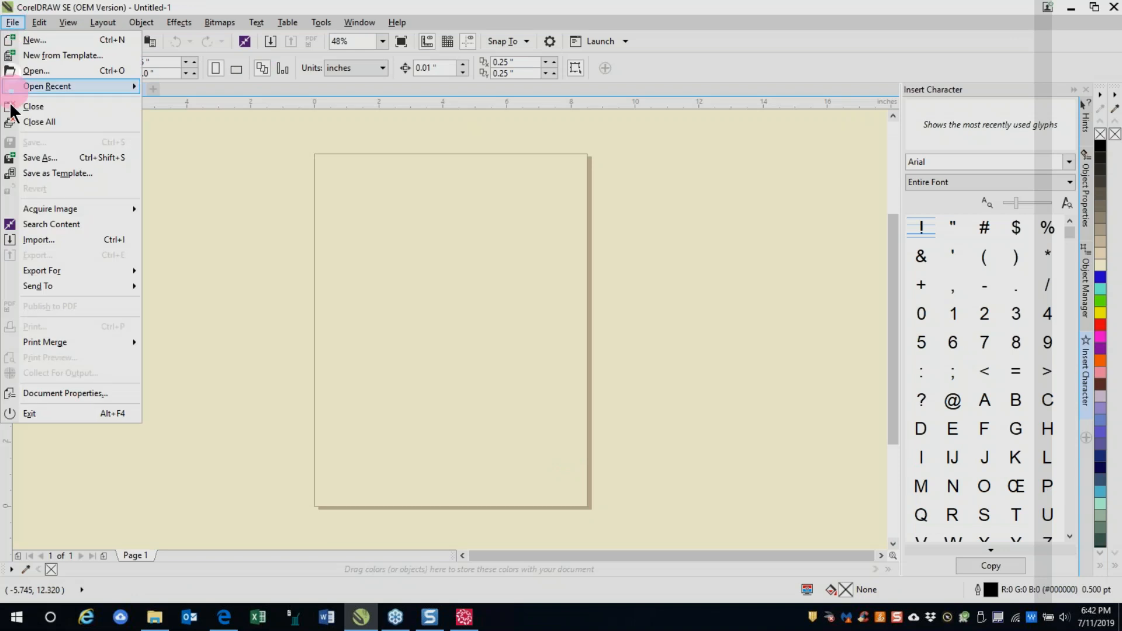
click(43, 240)
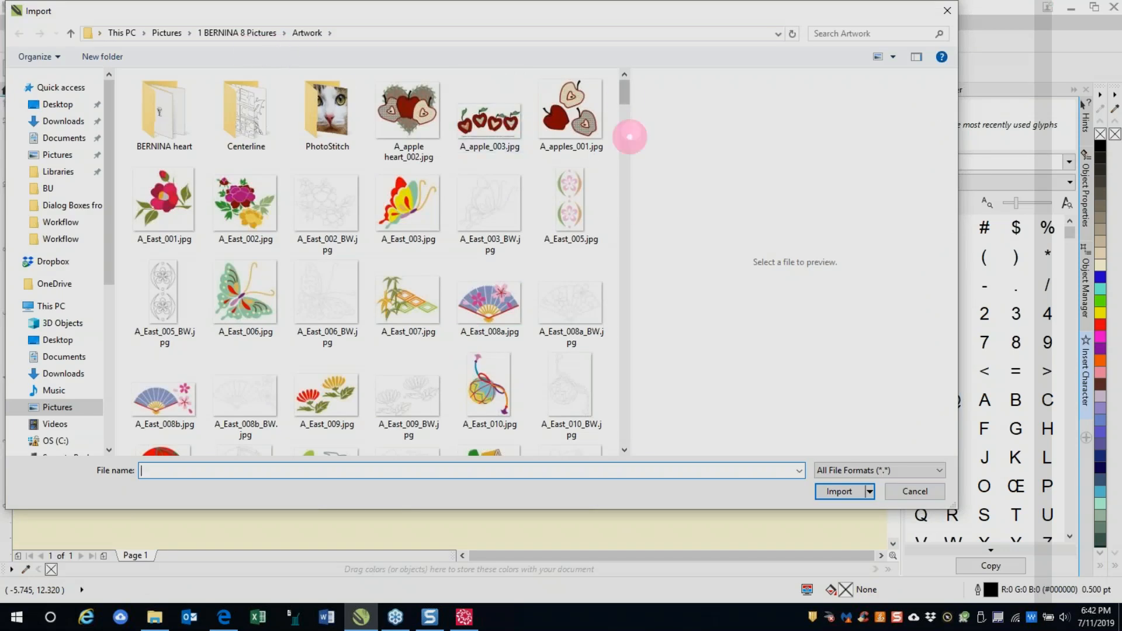
drag(623, 96, 623, 114)
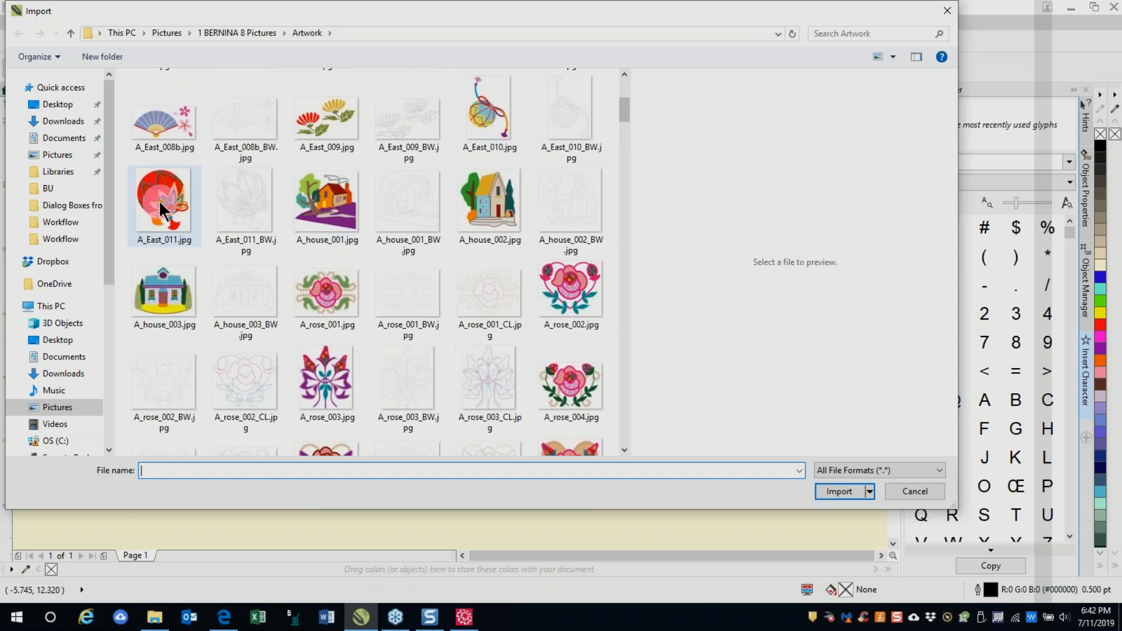
click(167, 204)
click(838, 510)
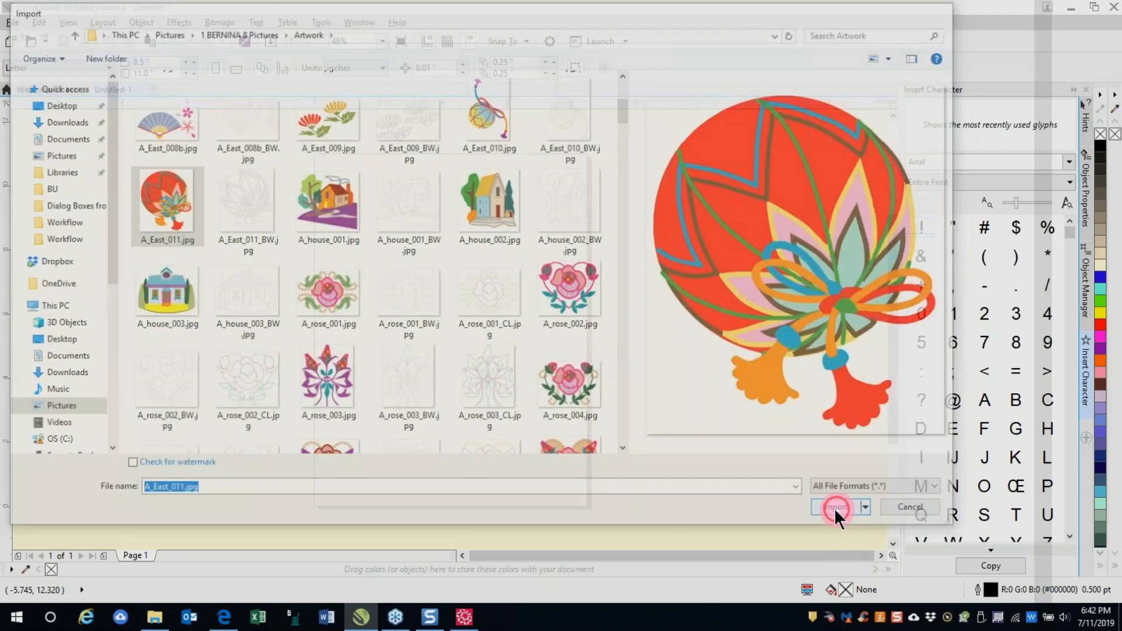
click(375, 280)
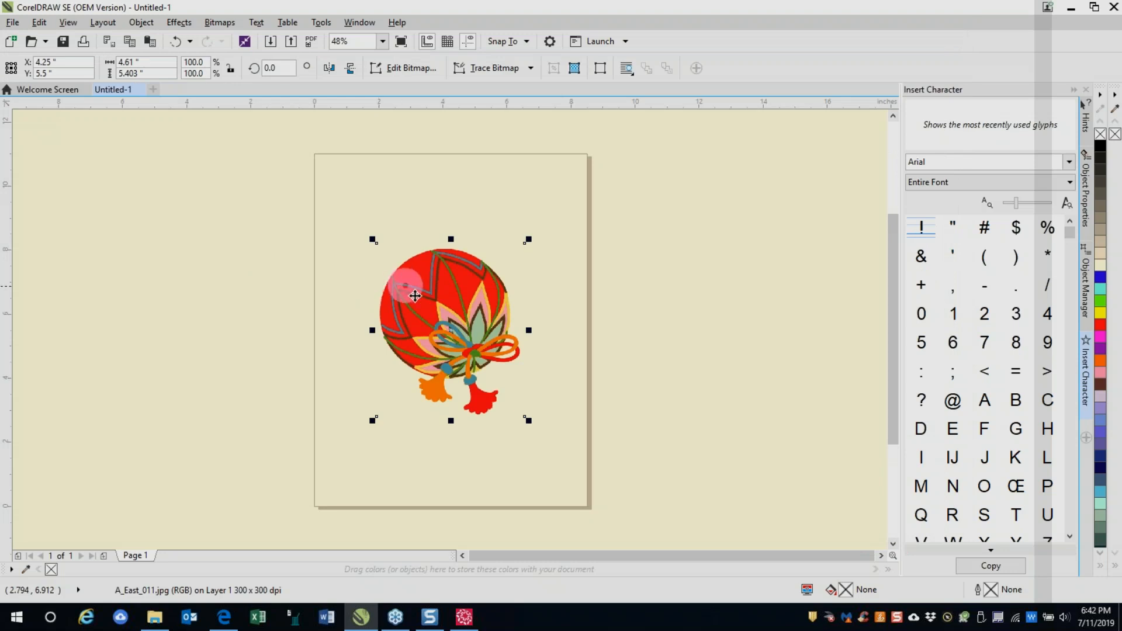
- Convert the imported ball bitmap to vectors with Quick Trace
scroll(432, 303, up, 2)
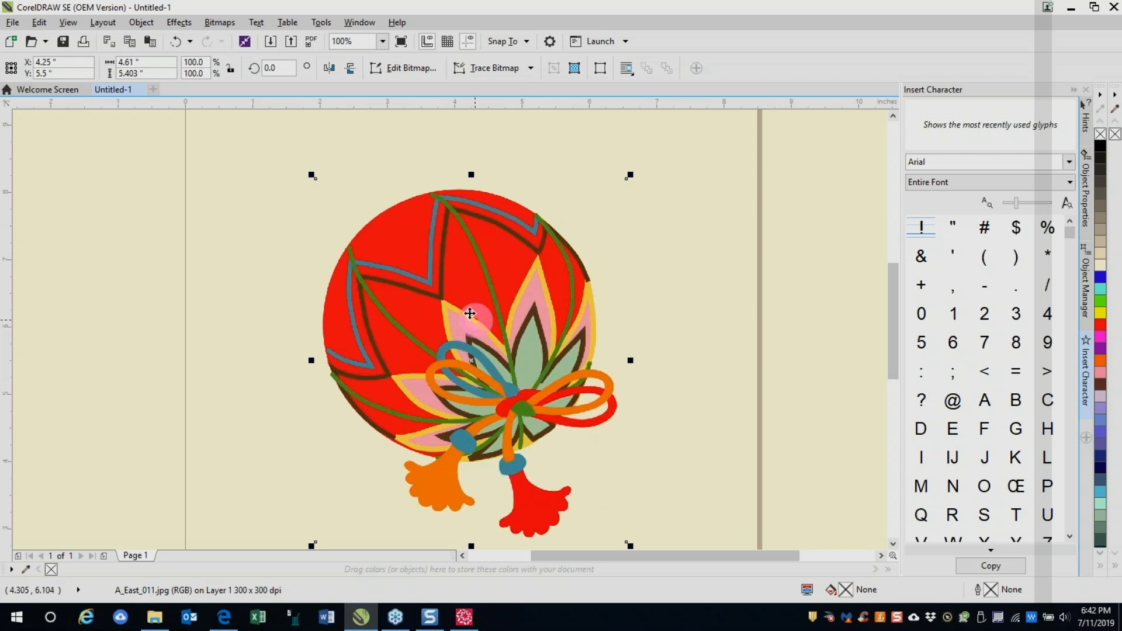
click(531, 69)
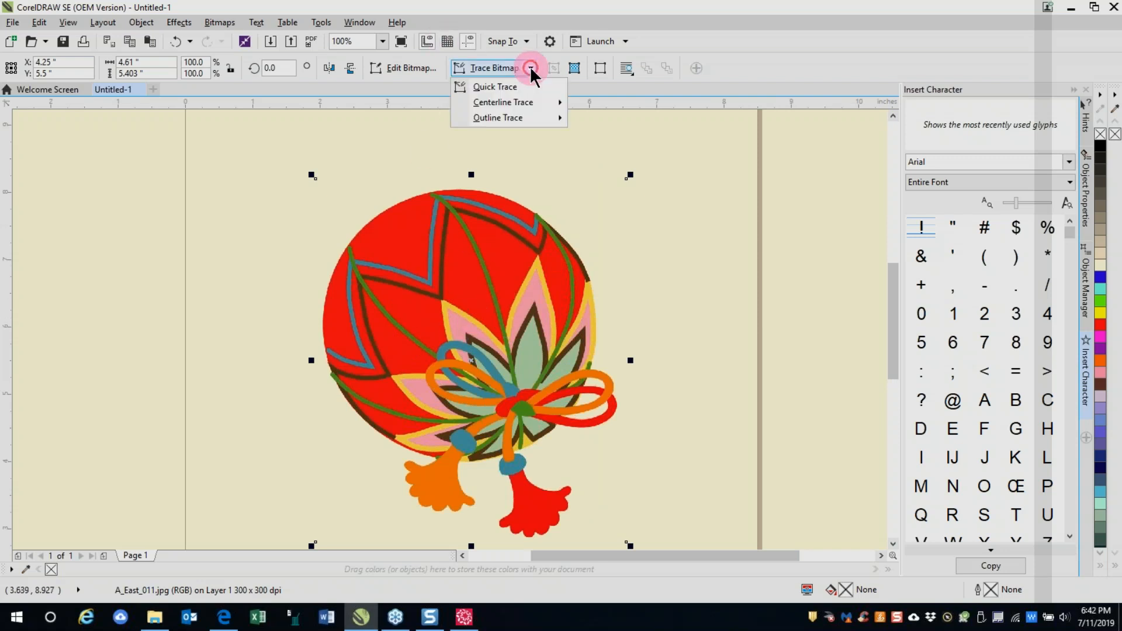
click(504, 87)
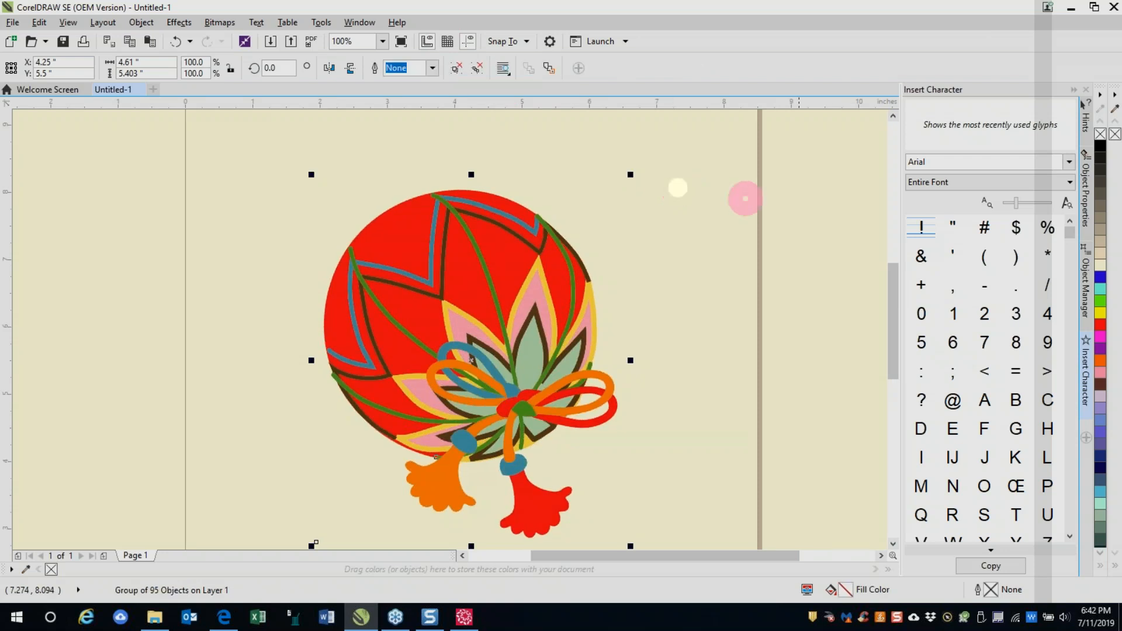
- Delete the original A_East_011.jpg bitmap from Layer 1 in the Object Manager, keeping the traced group
click(1088, 316)
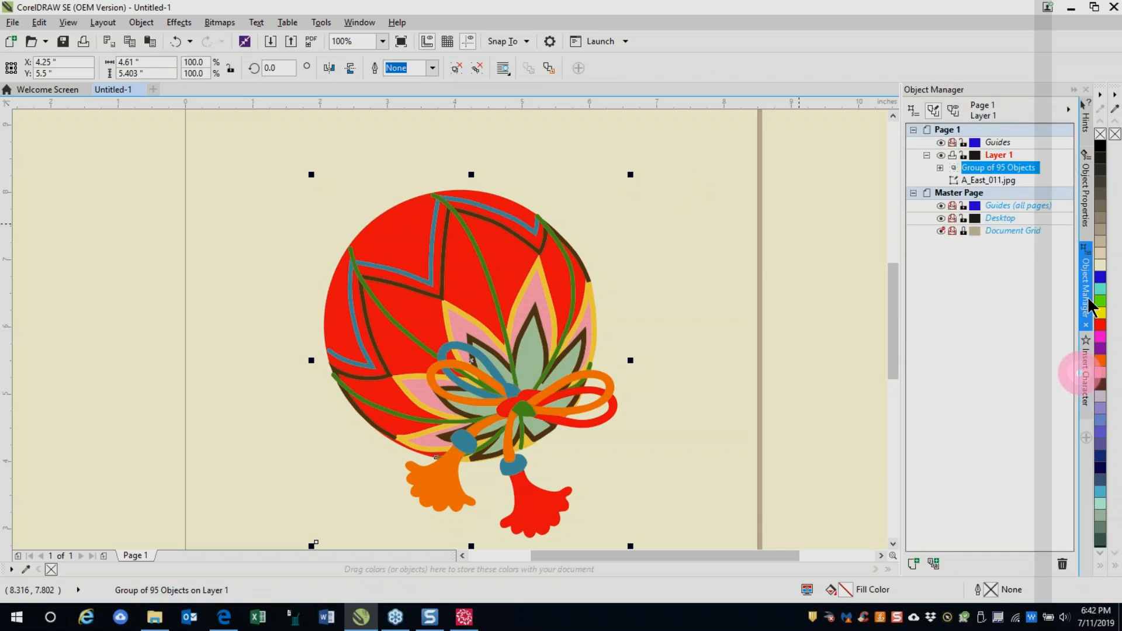
click(1003, 181)
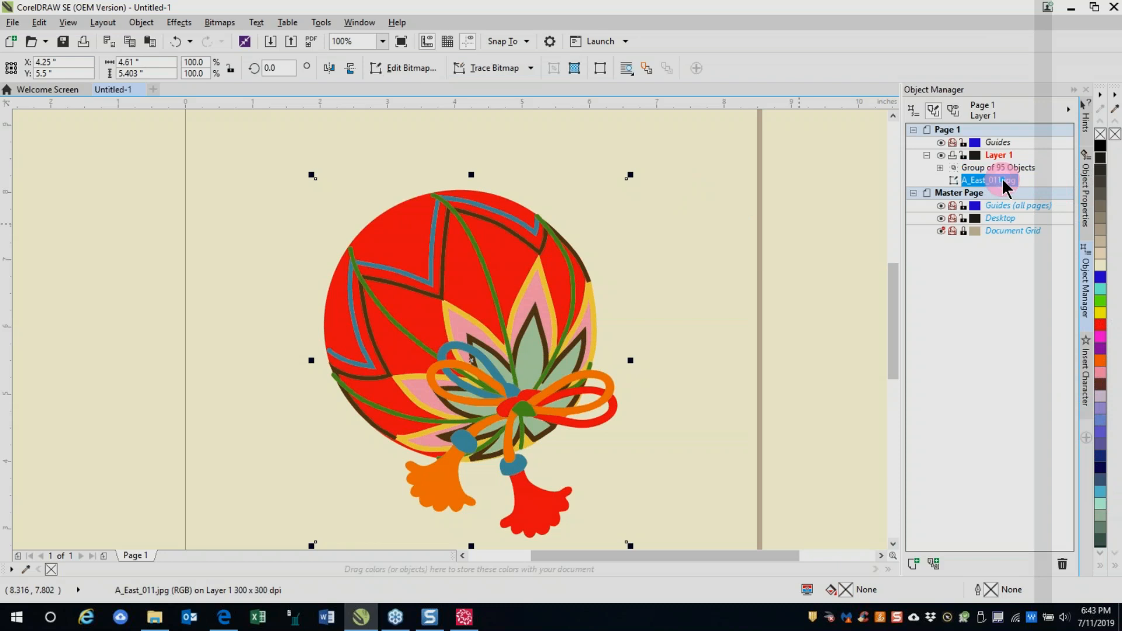
key(Delete)
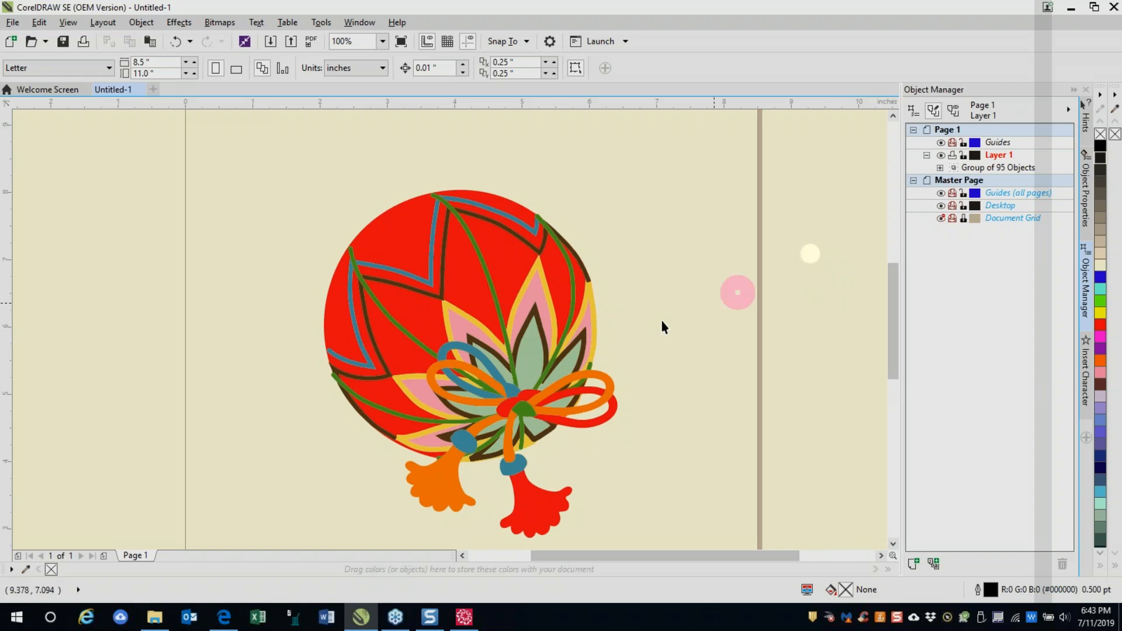
- Ungroup all objects in the traced ball artwork
click(487, 298)
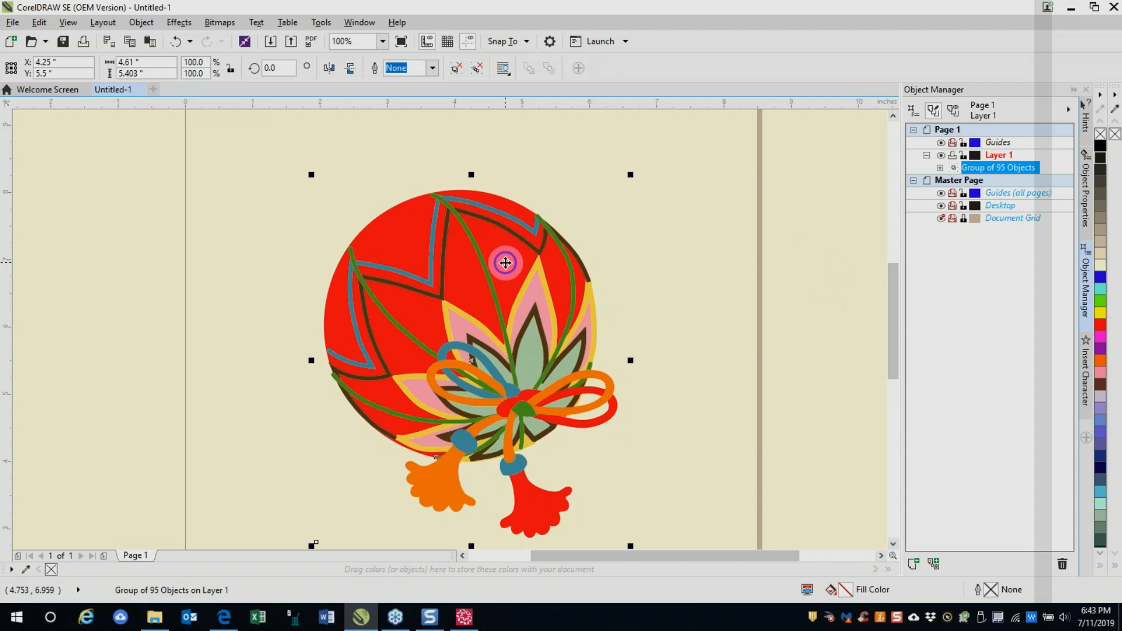
right_click(506, 252)
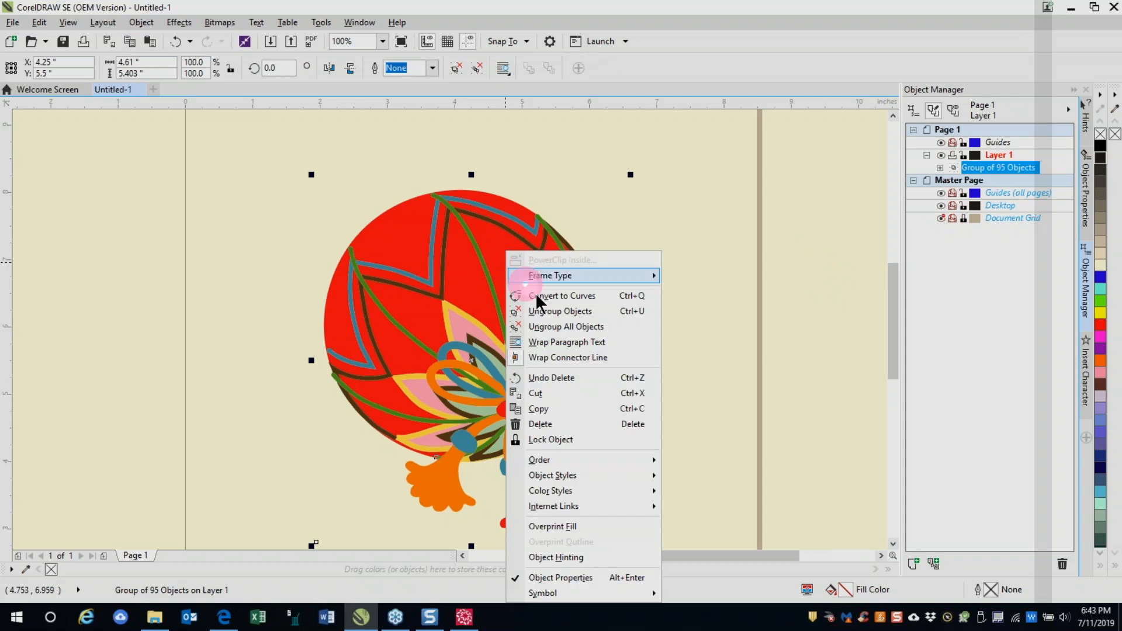
click(556, 334)
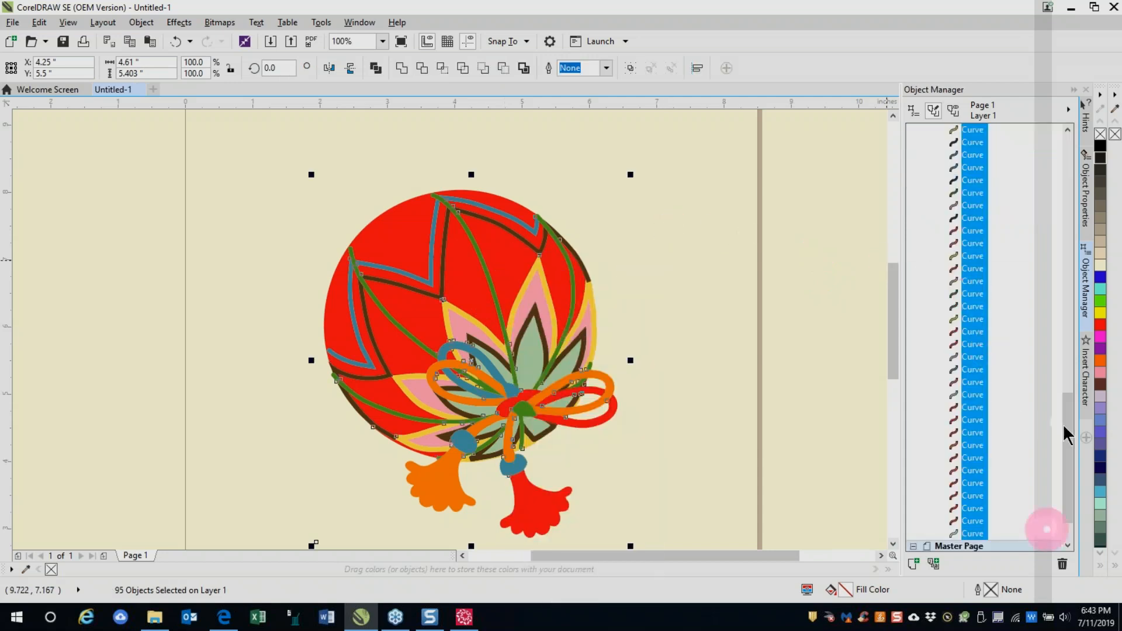
- Delete the lowest curve on Layer 1, the background shape behind the traced artwork, and clear the selection
scroll(1054, 539, down, 1)
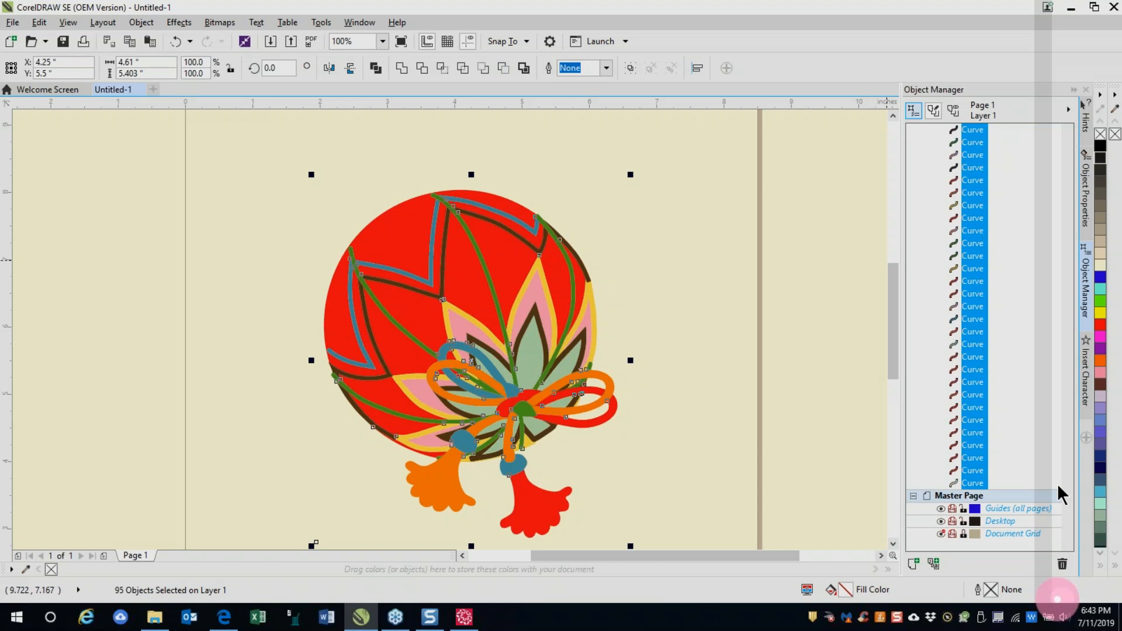
click(814, 388)
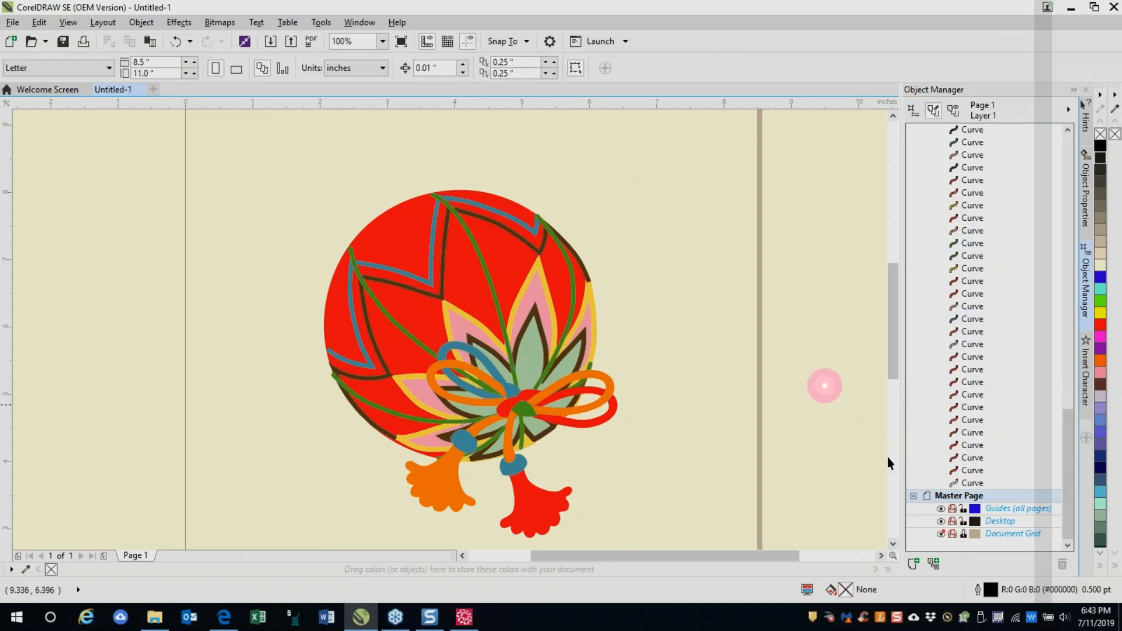
click(974, 483)
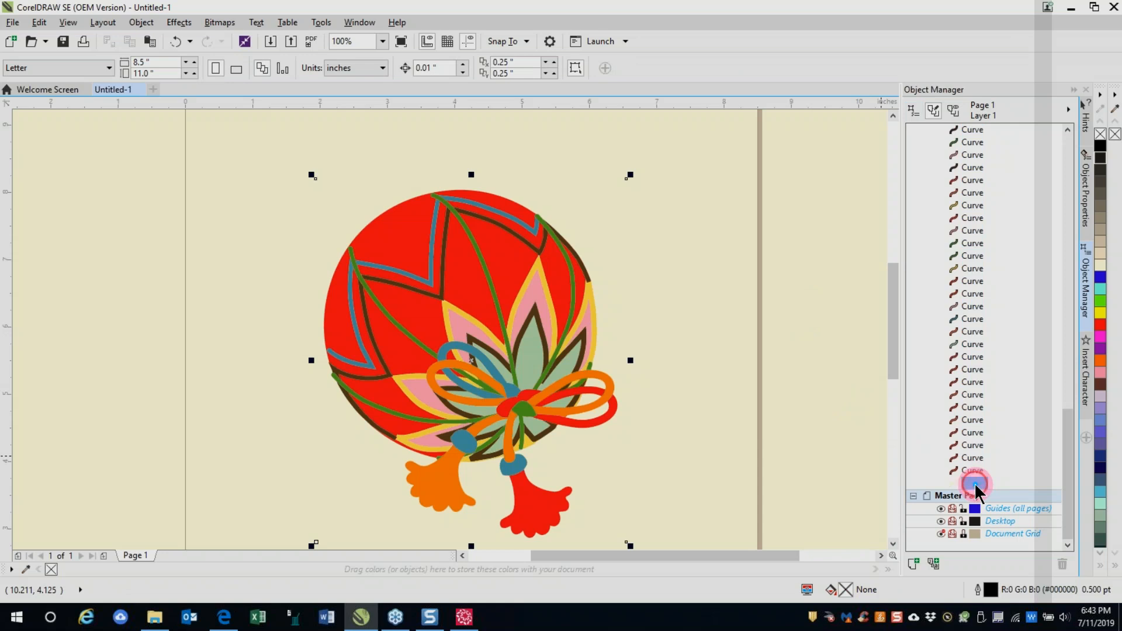
click(806, 322)
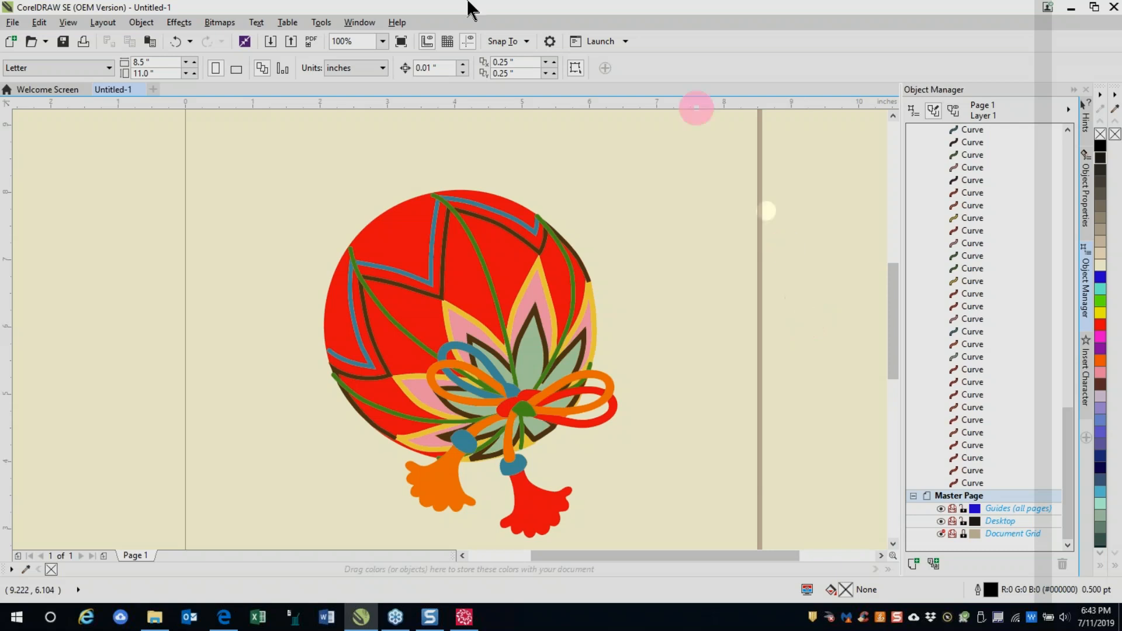
- Show the Color Styles docker and create color styles from the whole artwork's fills and outlines, grouped into 3 harmonies
click(361, 23)
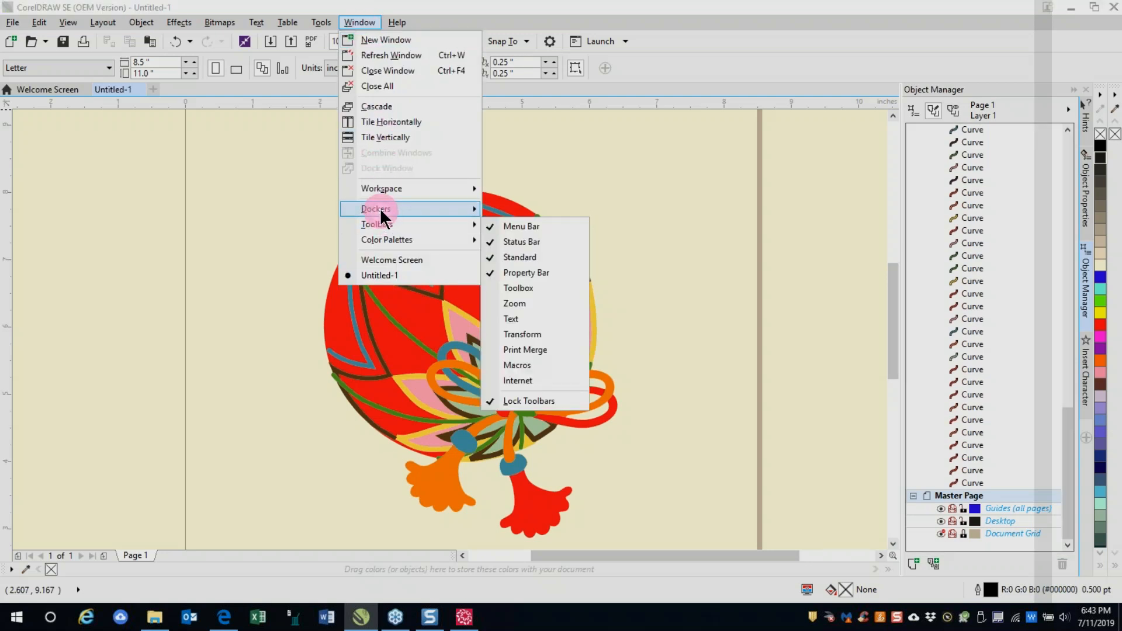
mouse_move(412, 211)
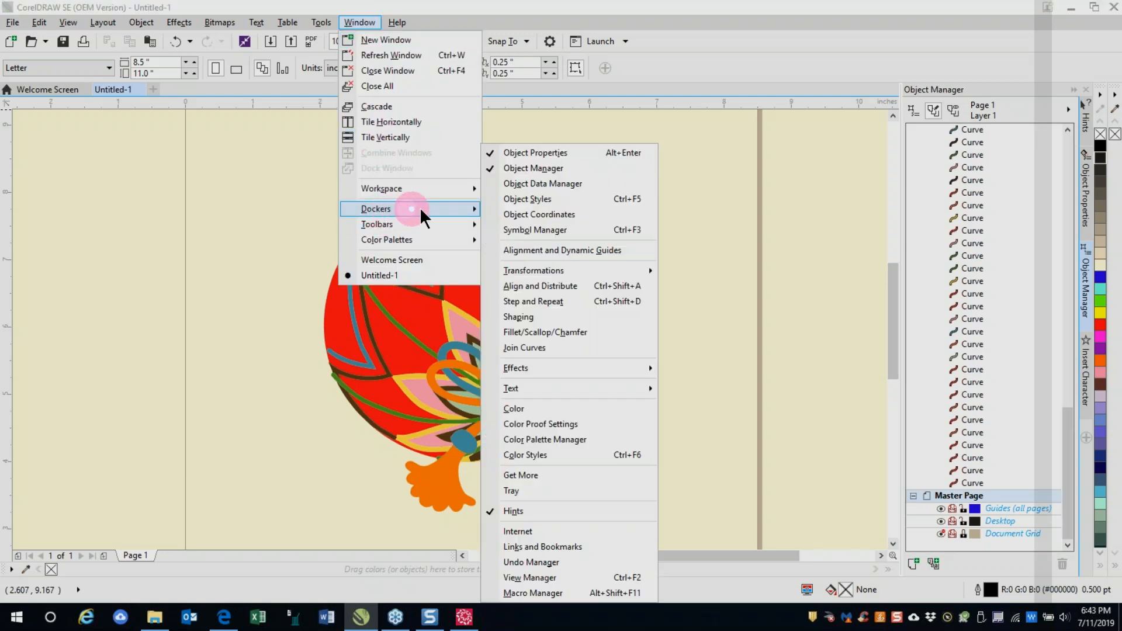
click(530, 455)
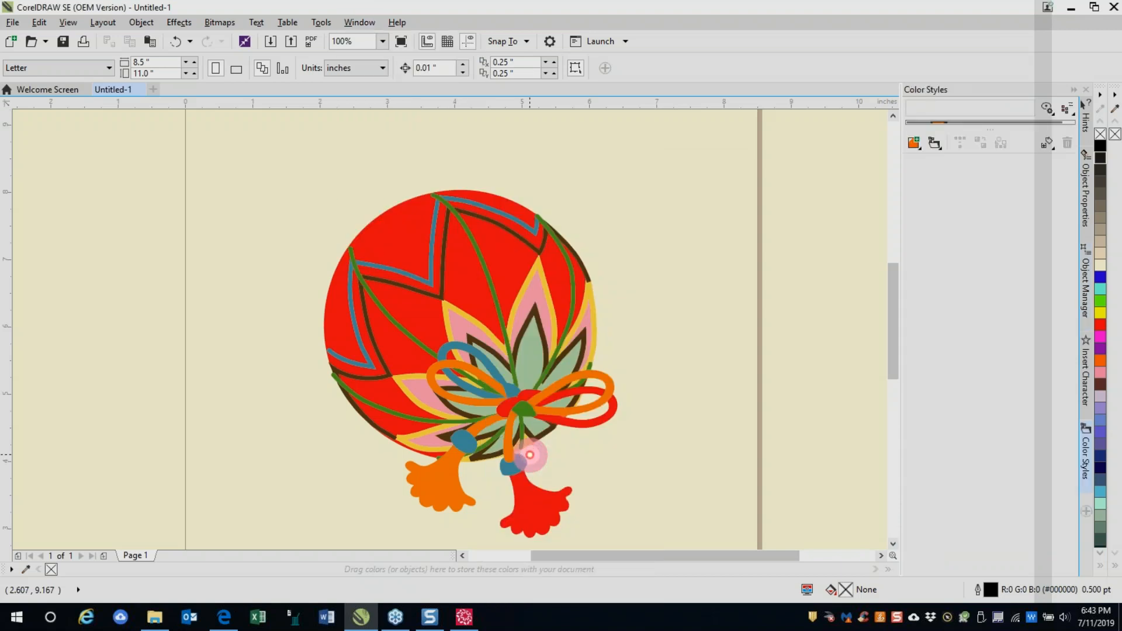
drag(281, 159, 660, 482)
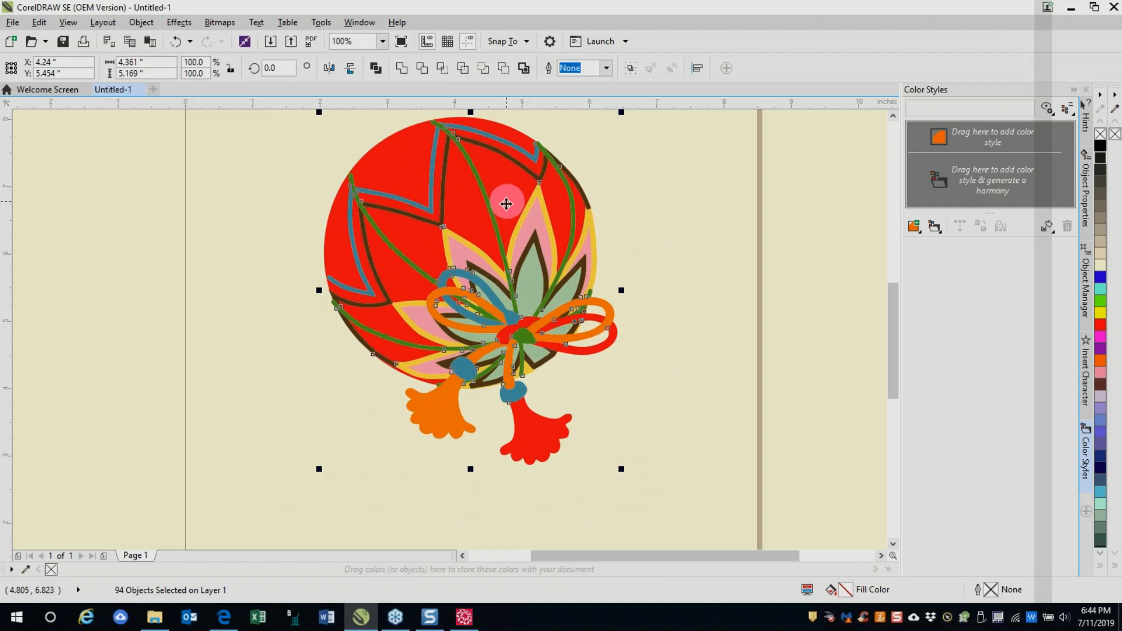
drag(504, 213, 977, 179)
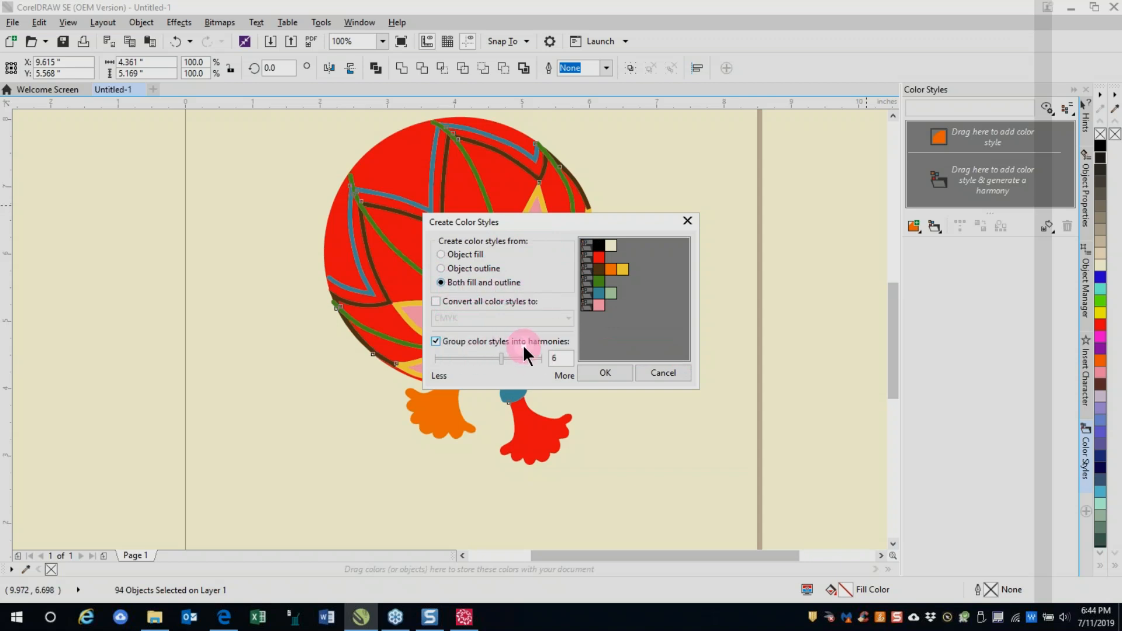
drag(507, 353, 465, 359)
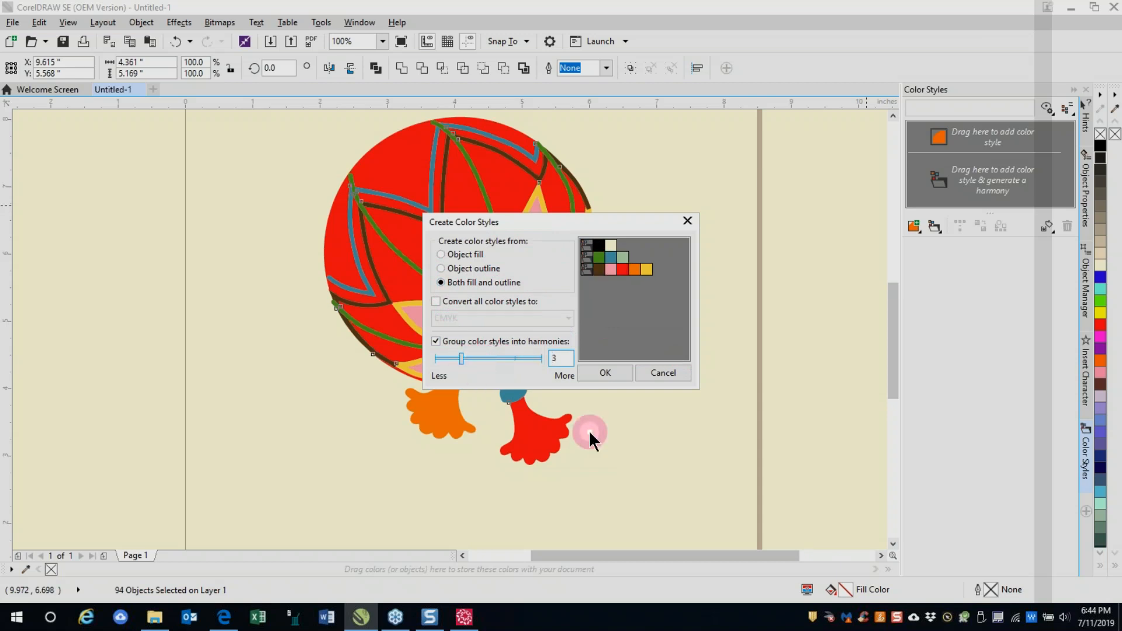
click(604, 375)
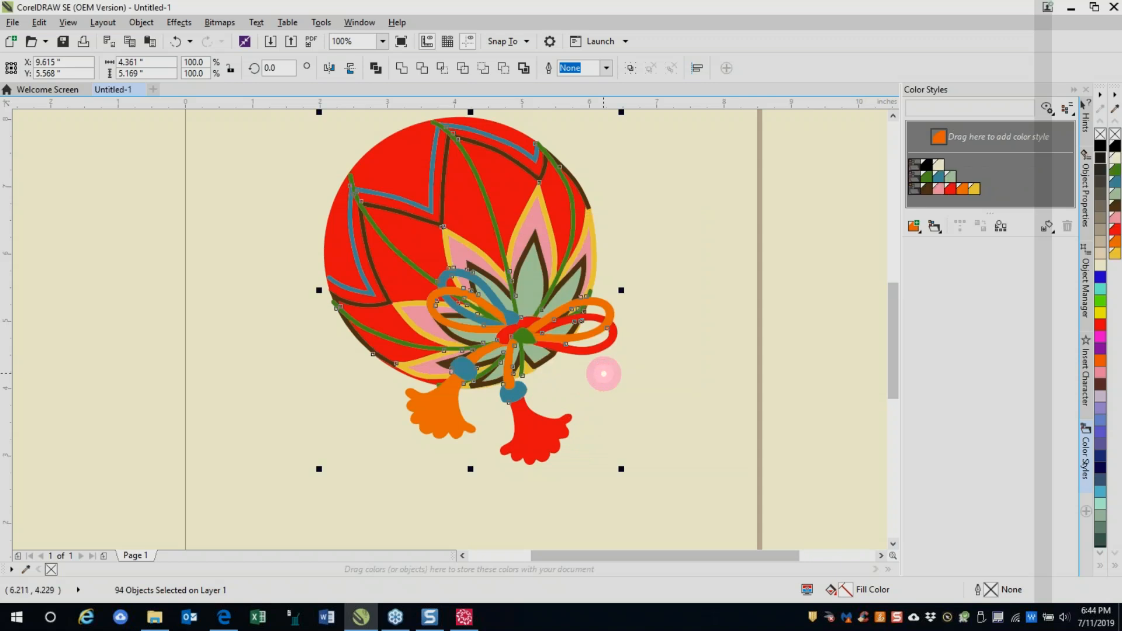
click(799, 247)
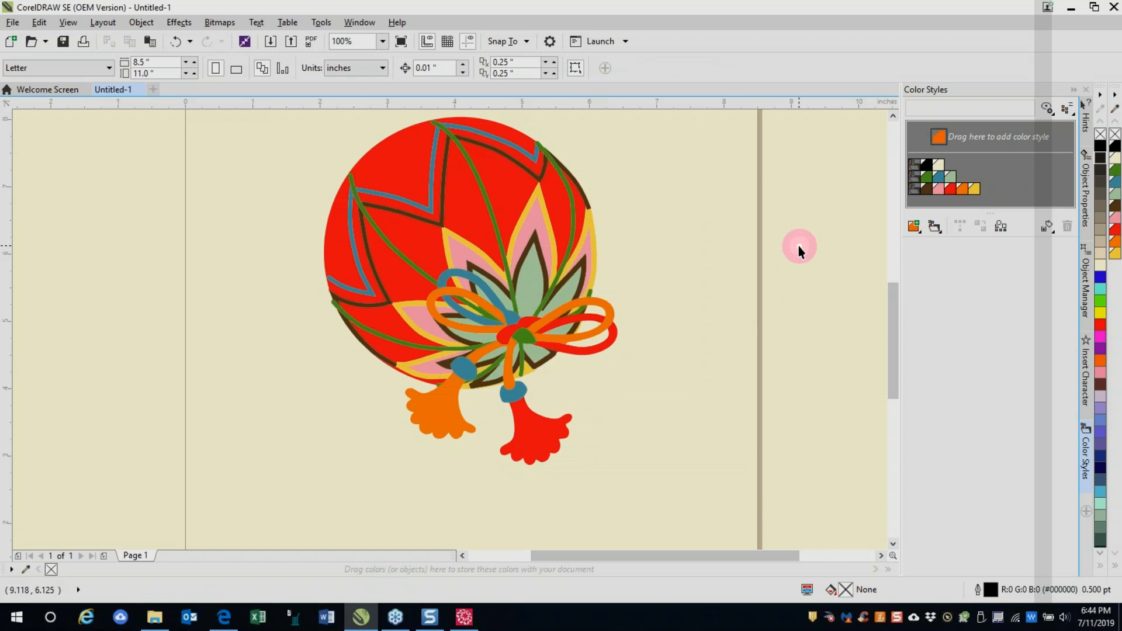
- Move the dark brown style into the black and cream harmony, and change the petals' light pink style to a deeper pink (R 249, G 108)
click(925, 188)
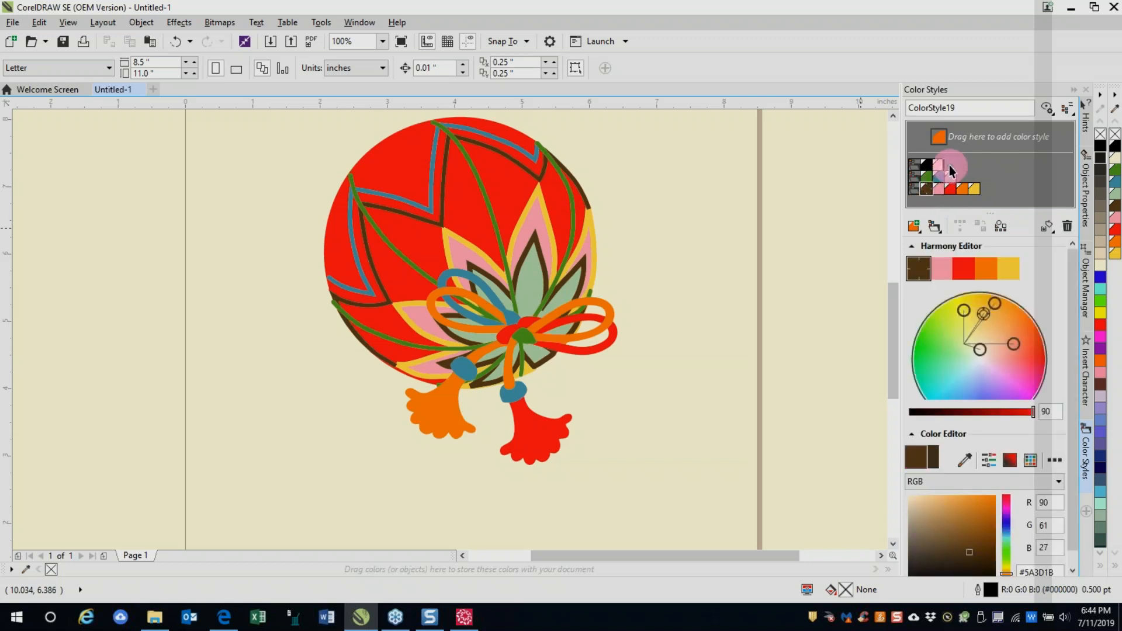
drag(950, 166, 950, 165)
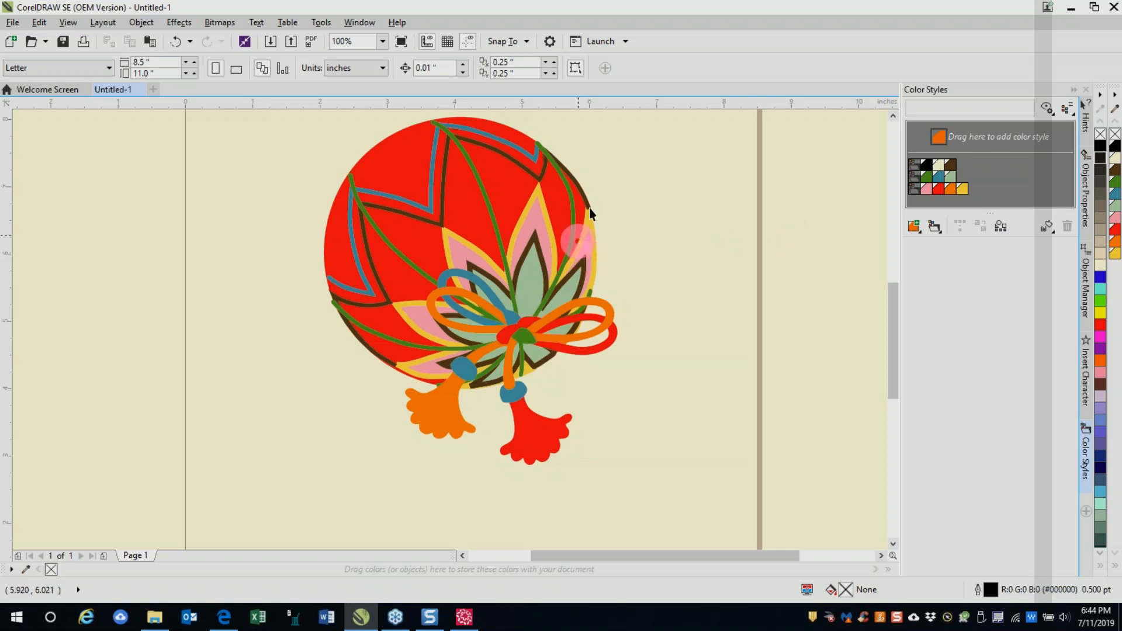
click(926, 188)
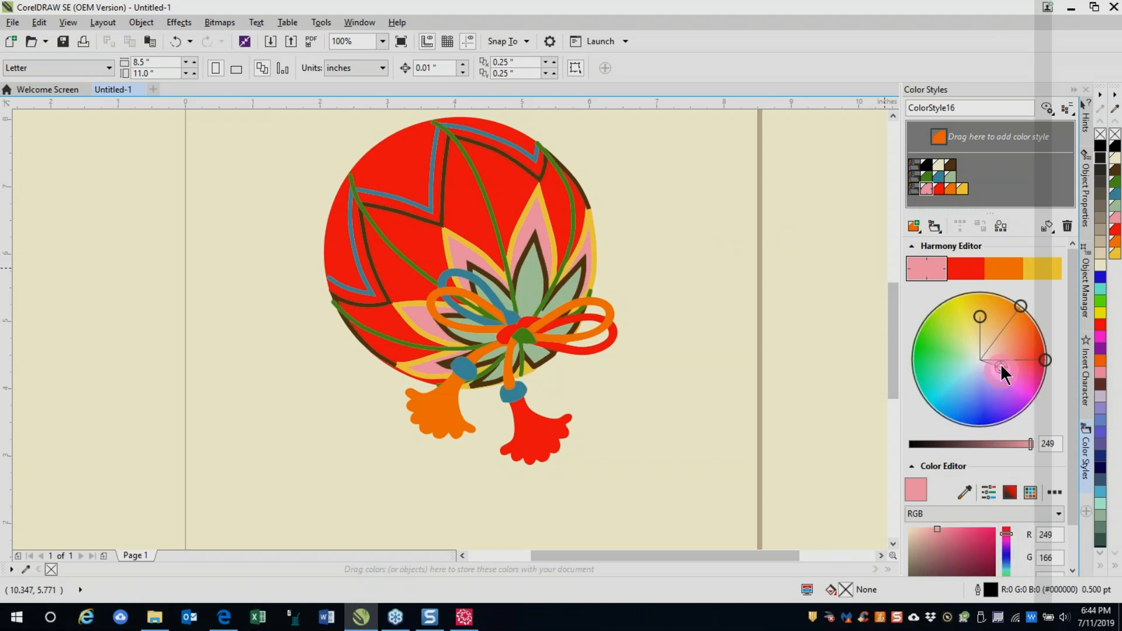
mouse_move(1002, 367)
mouse_down()
mouse_move(994, 385)
mouse_move(967, 385)
mouse_move(947, 356)
mouse_move(956, 320)
mouse_move(984, 416)
mouse_move(1005, 422)
mouse_move(1022, 405)
mouse_move(1005, 377)
mouse_move(1016, 370)
mouse_up()
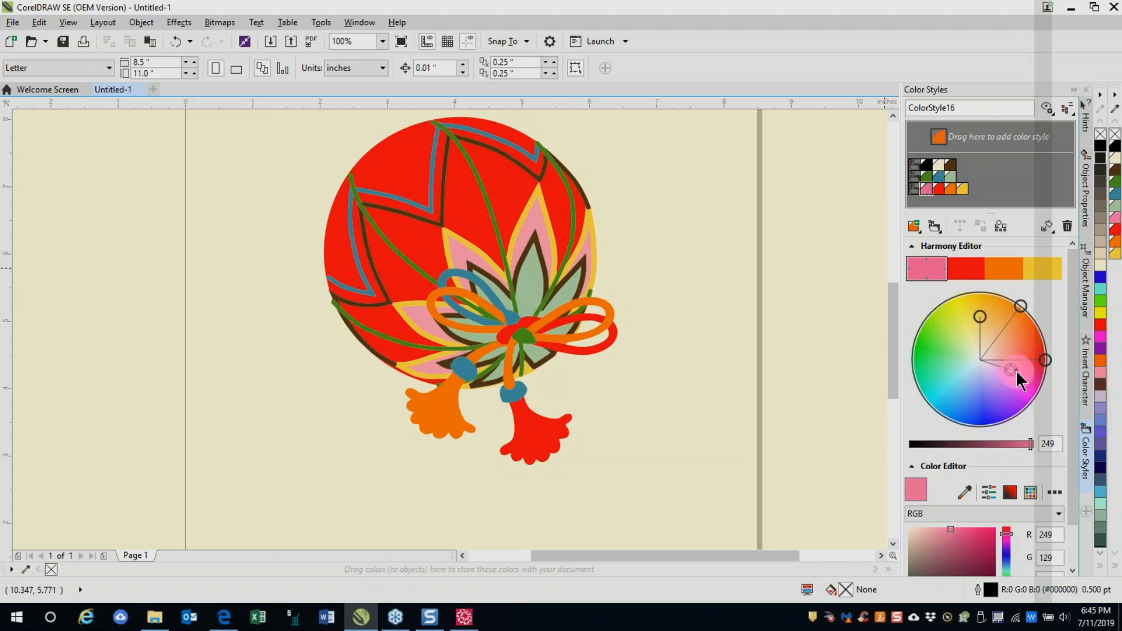
click(932, 276)
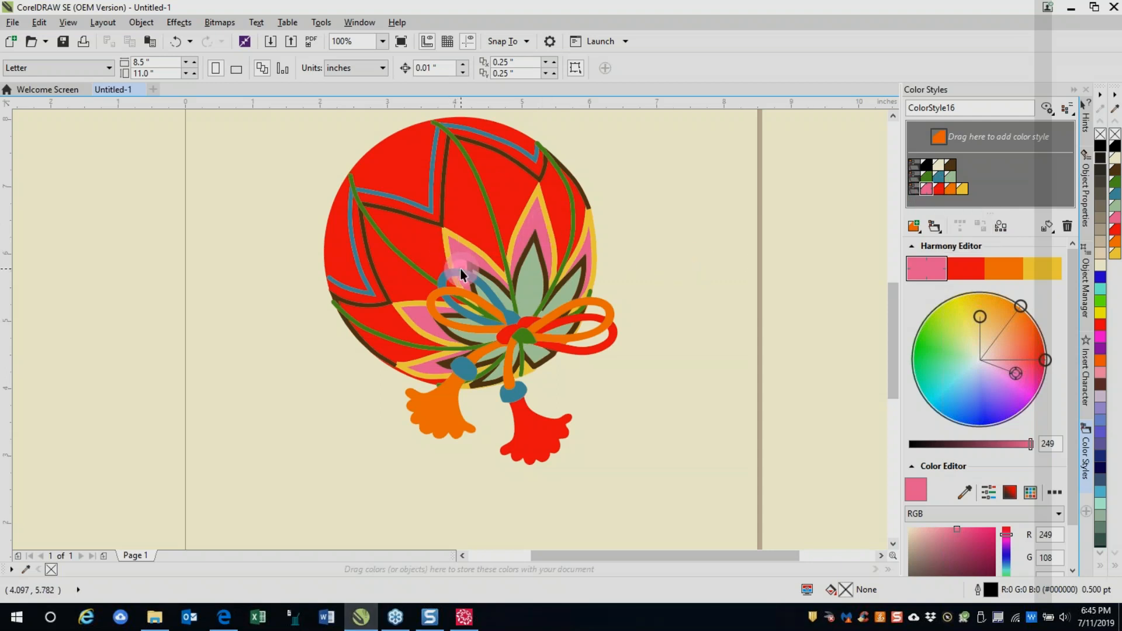
- Change the ball's red color style to light blue (R 95, G 193) in the Harmony Editor
click(966, 271)
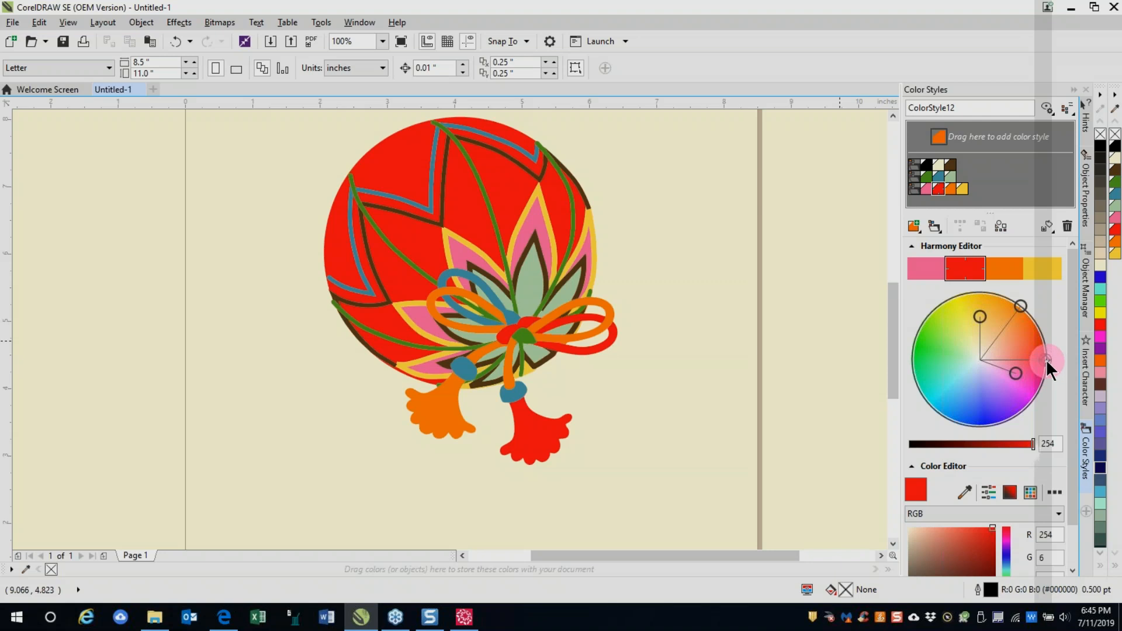
mouse_move(1047, 359)
mouse_down()
mouse_move(1024, 399)
mouse_move(960, 395)
mouse_up()
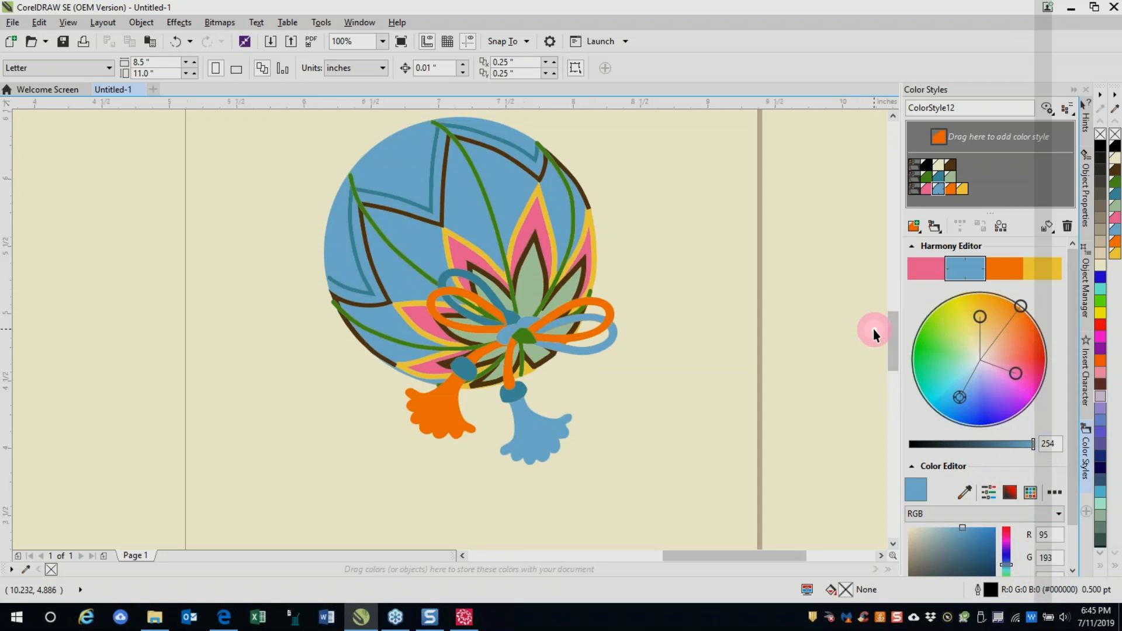
scroll(873, 329, up, 2)
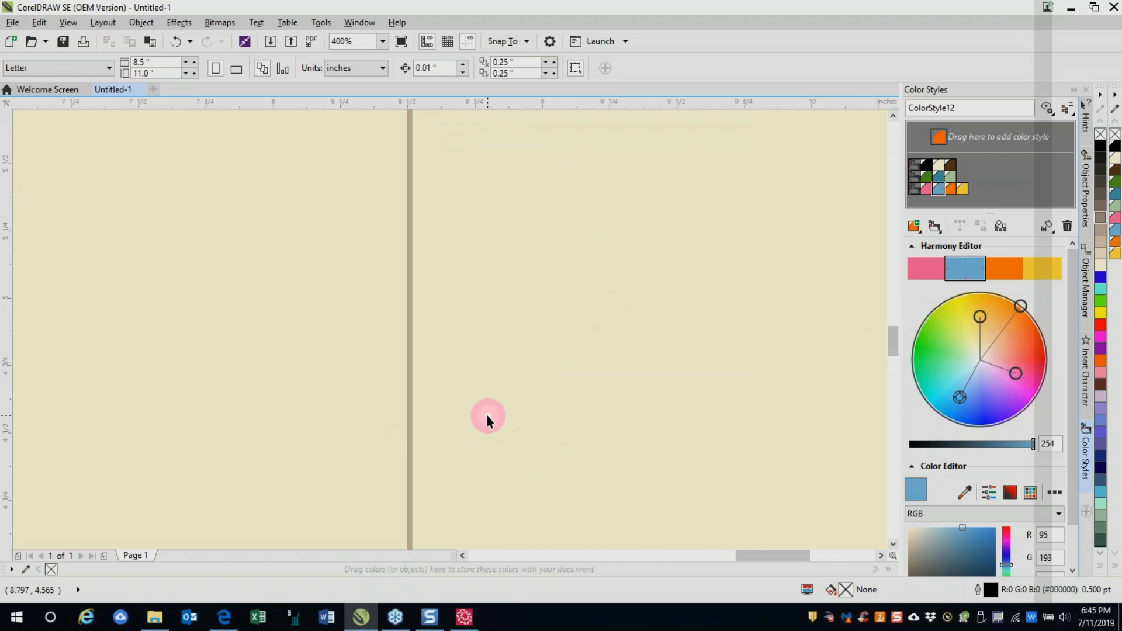
scroll(486, 415, down, 3)
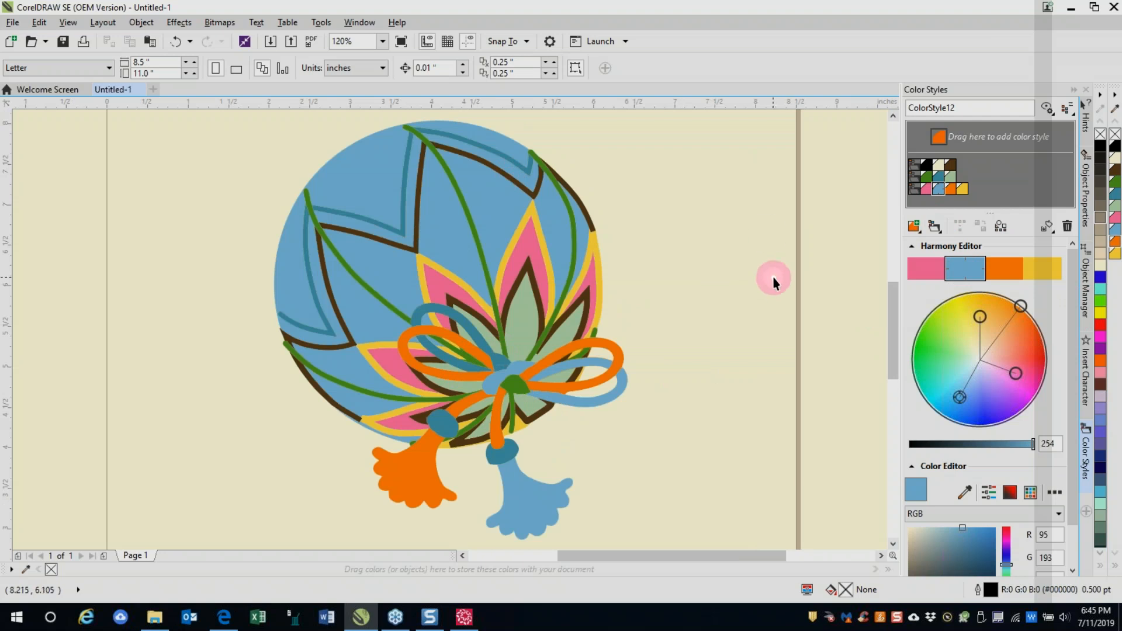
- Merge the three color harmonies into a single harmony in Color Styles
click(927, 294)
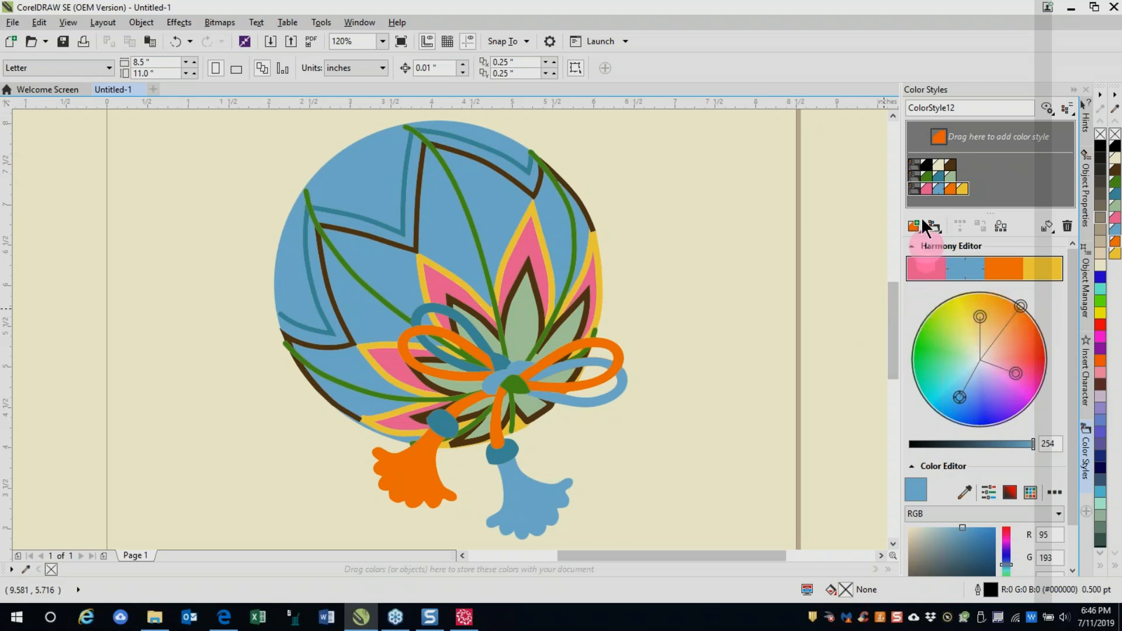
click(914, 164)
drag(909, 185, 1011, 163)
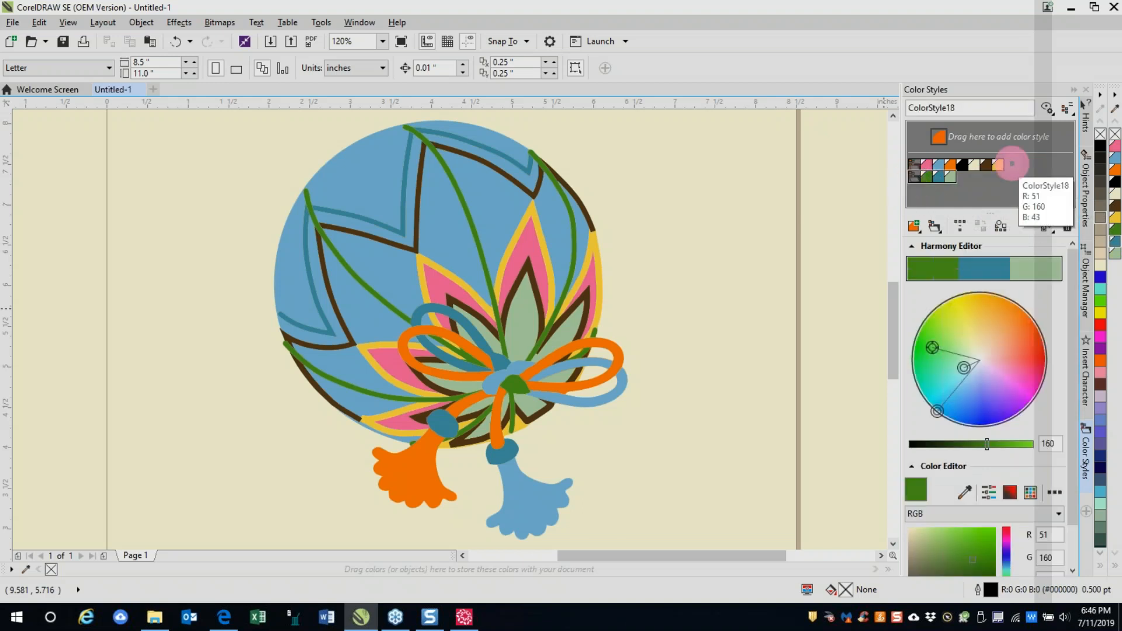
- Shift the whole merged harmony on the color wheel until the ball is yellow, the outer petals mint green and one tassel blue-violet
click(913, 164)
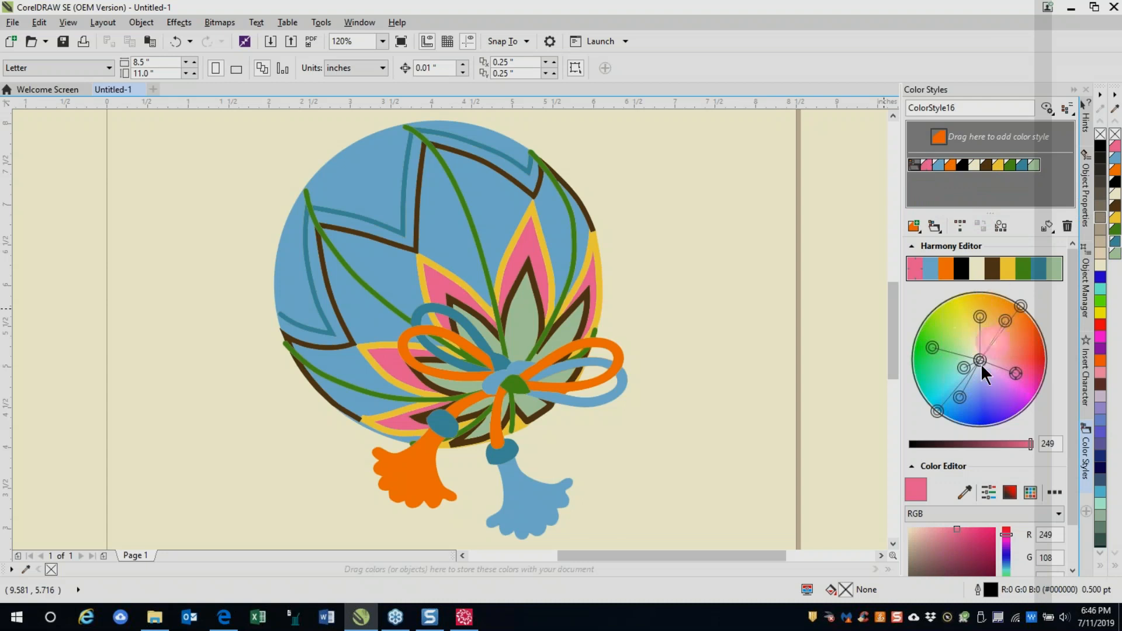
drag(1012, 371, 912, 299)
drag(980, 321, 989, 392)
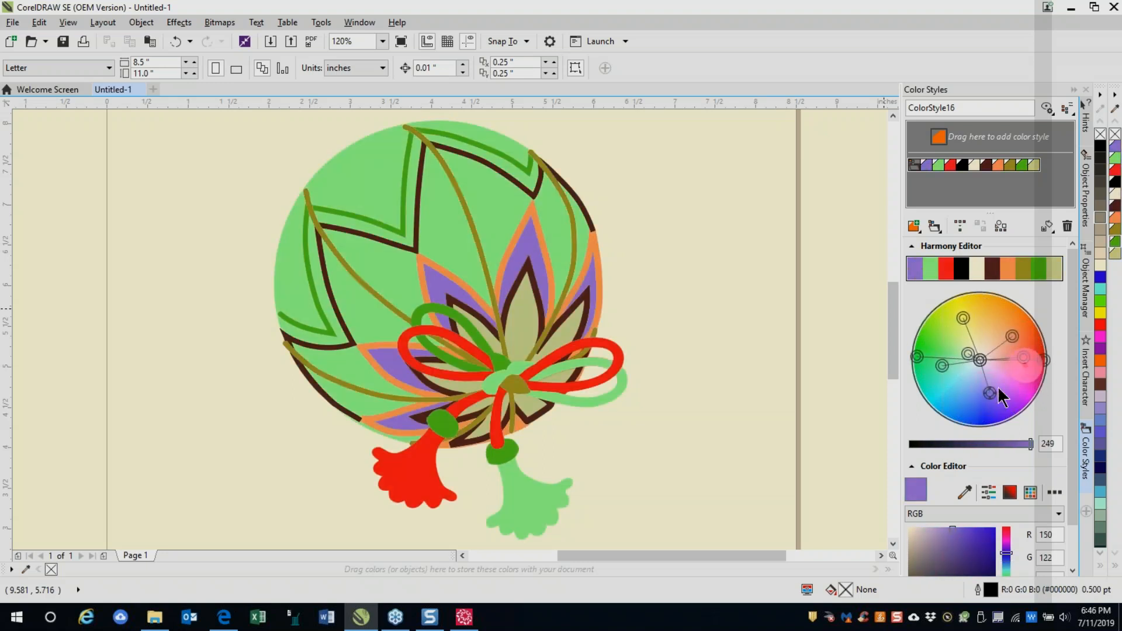
drag(1044, 360, 989, 410)
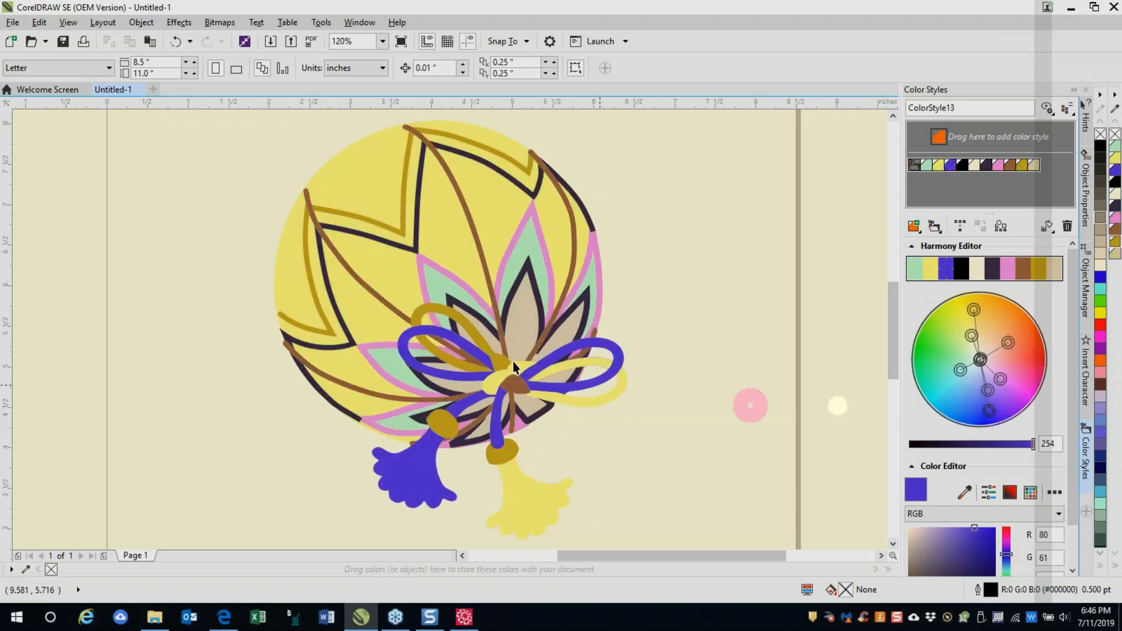
- Select the entire ball artwork and place a copy beside it, across the page's right edge
scroll(614, 344, down, 4)
drag(524, 275, 640, 416)
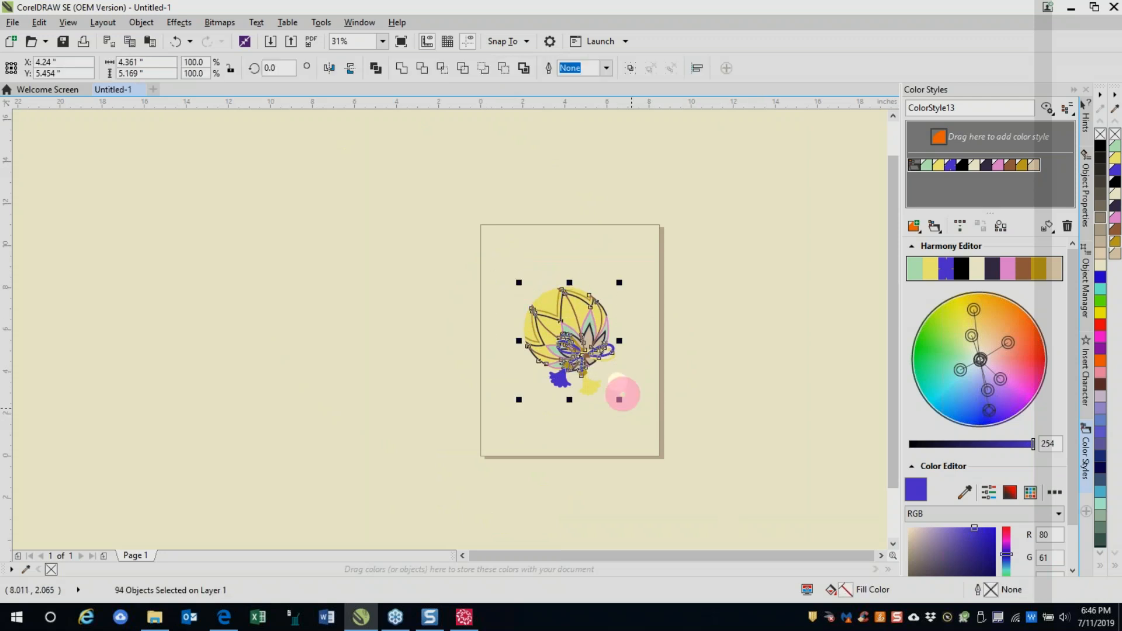
drag(589, 308, 710, 321)
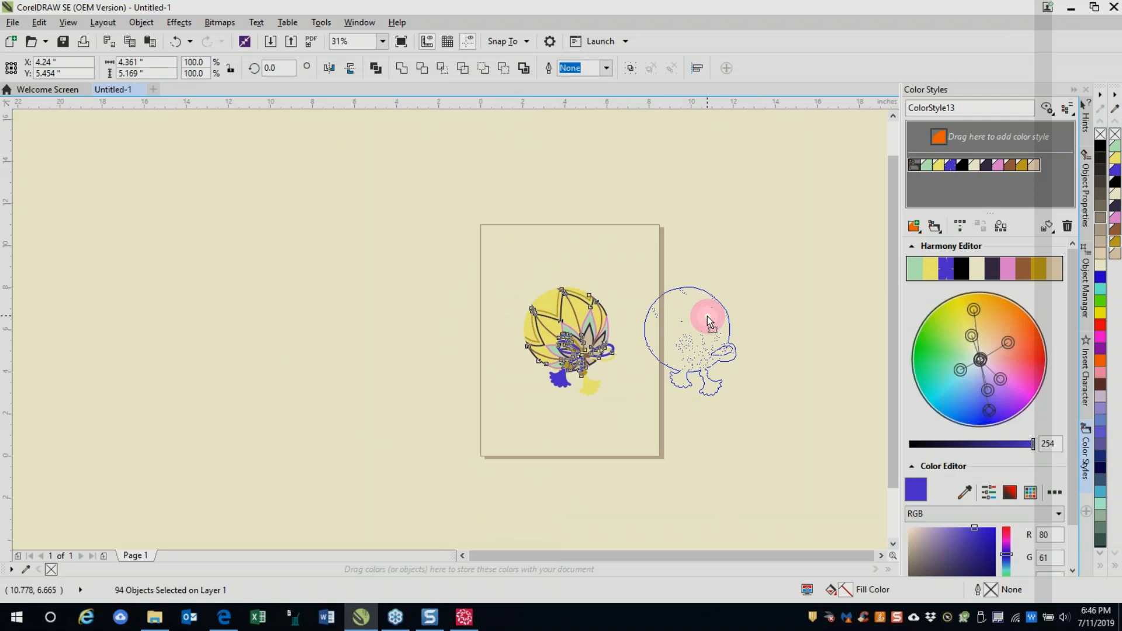
drag(709, 321, 709, 321)
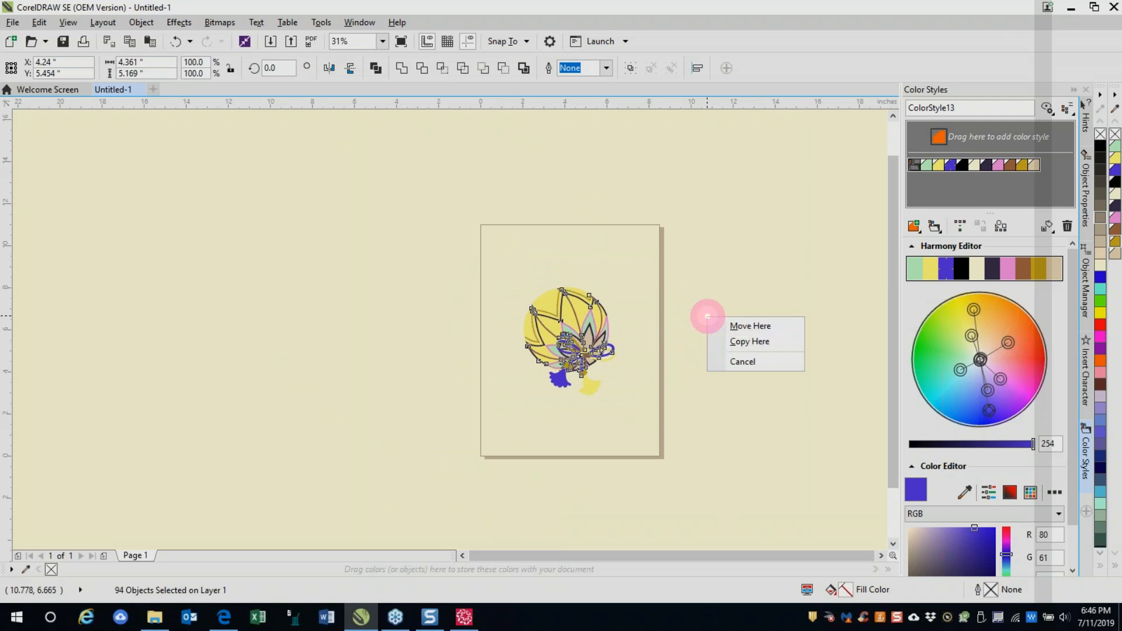
click(727, 342)
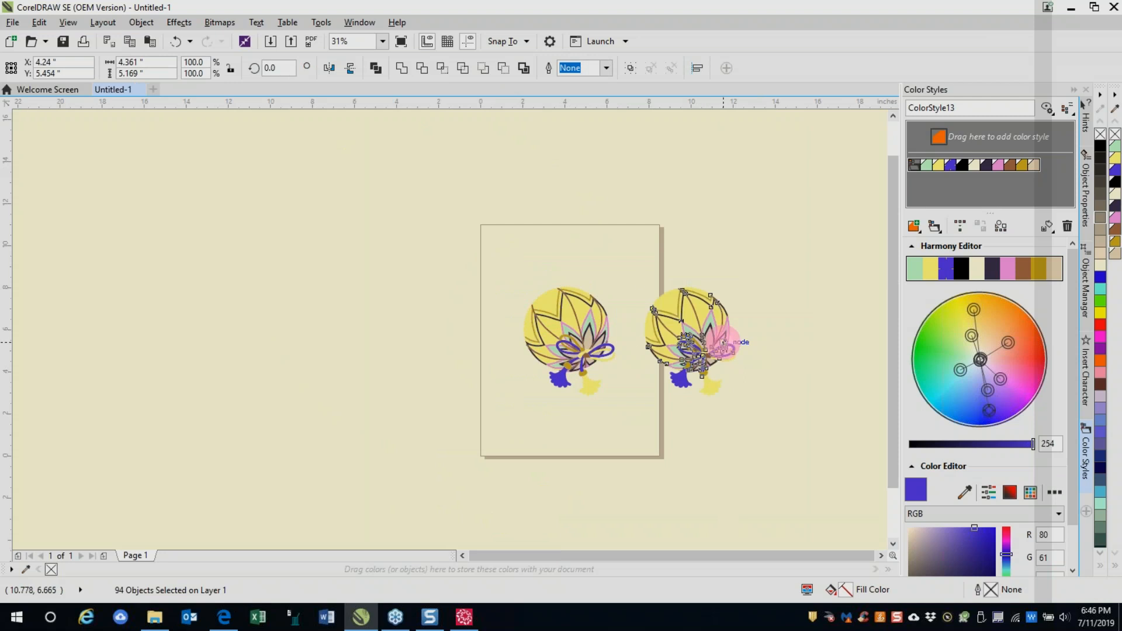
click(743, 445)
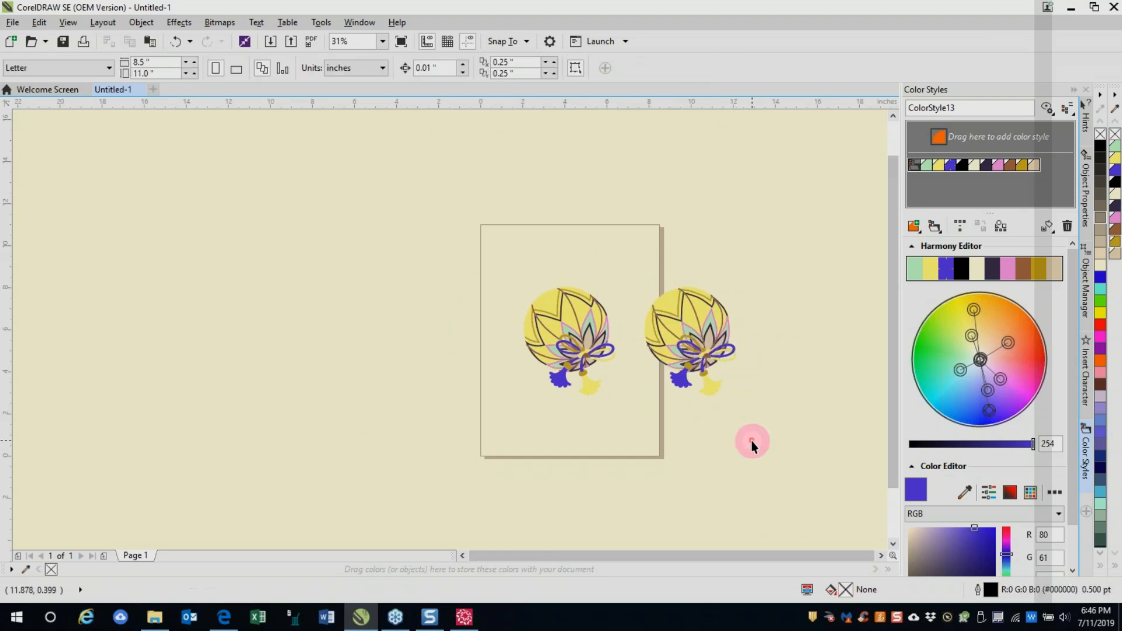
- Shift the harmony again to recolor both balls a saturated yellow with stronger green petals (R 54, G 249) and deep blue tassels
scroll(704, 392, up, 2)
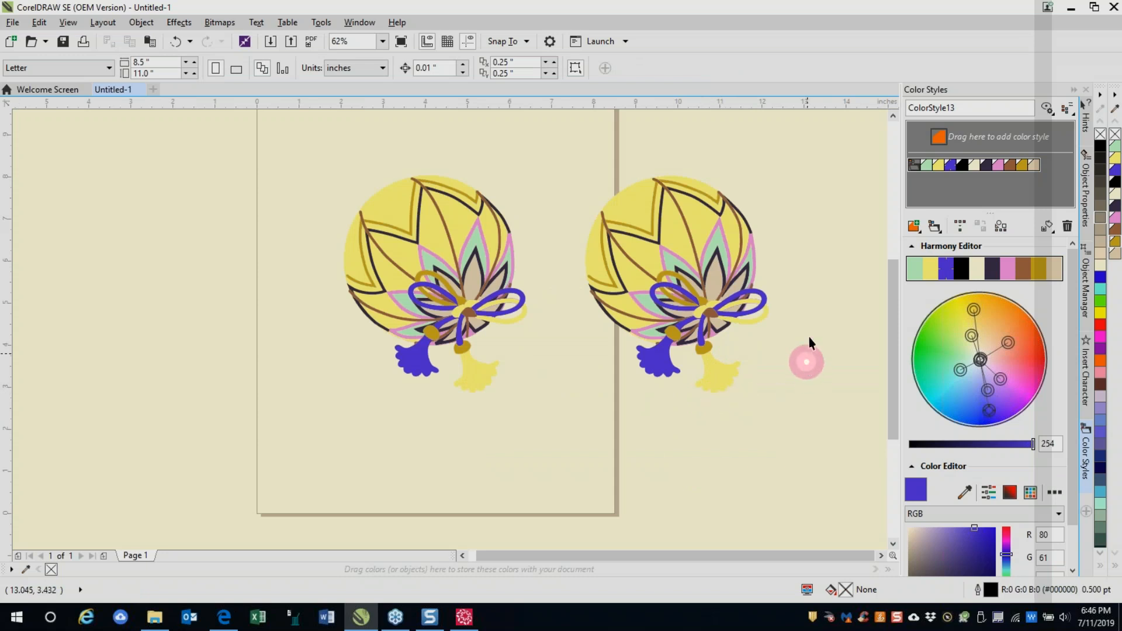
mouse_move(960, 370)
mouse_down()
mouse_move(936, 385)
mouse_move(972, 362)
mouse_up()
drag(1027, 325, 1016, 349)
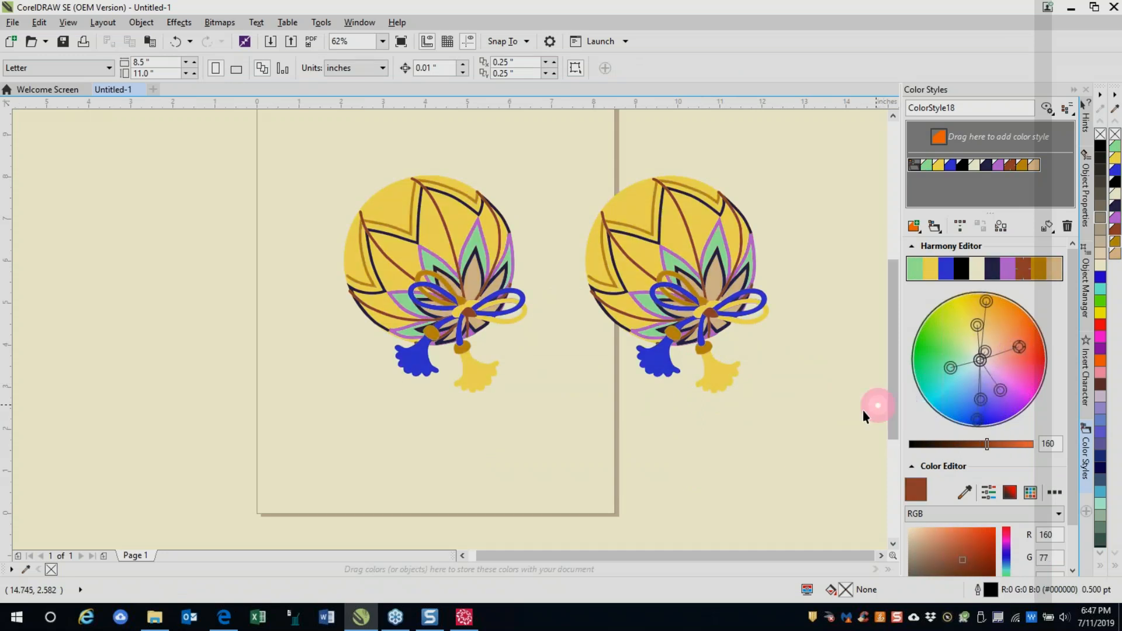
drag(942, 371, 933, 383)
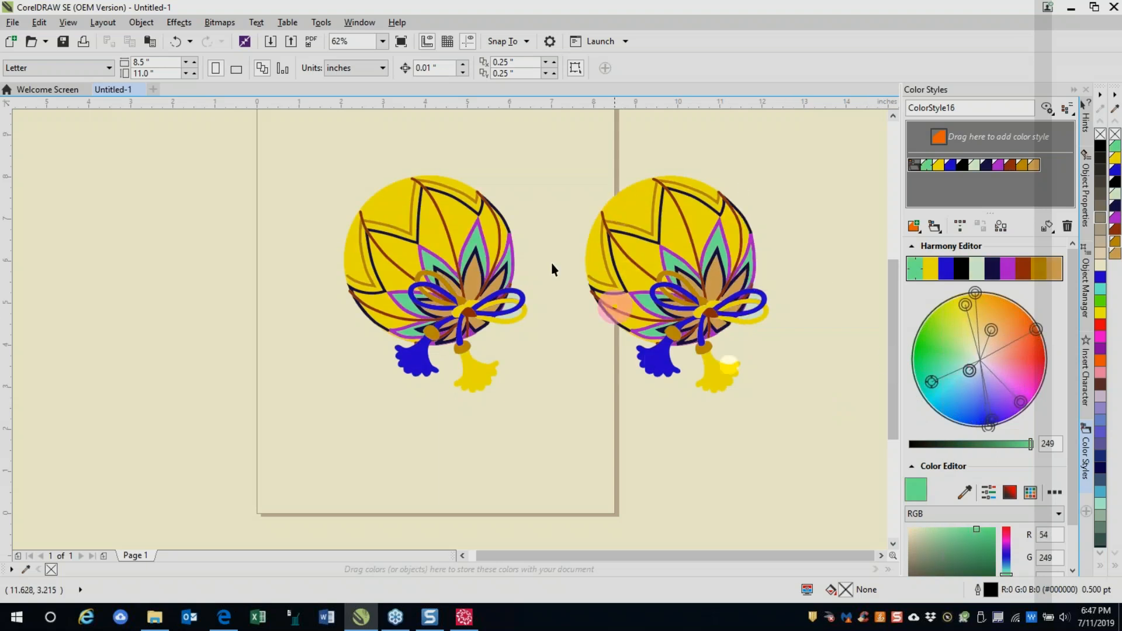
- Break the link to color styles for all objects of the original ball on the page, and clear the selection
drag(311, 154, 547, 421)
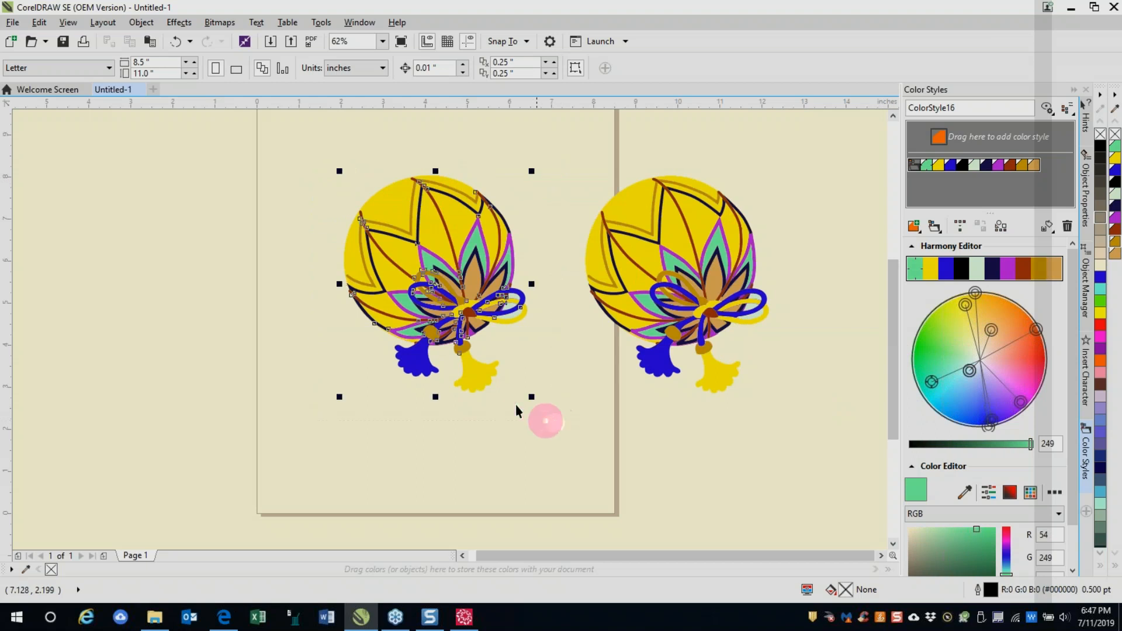
right_click(467, 269)
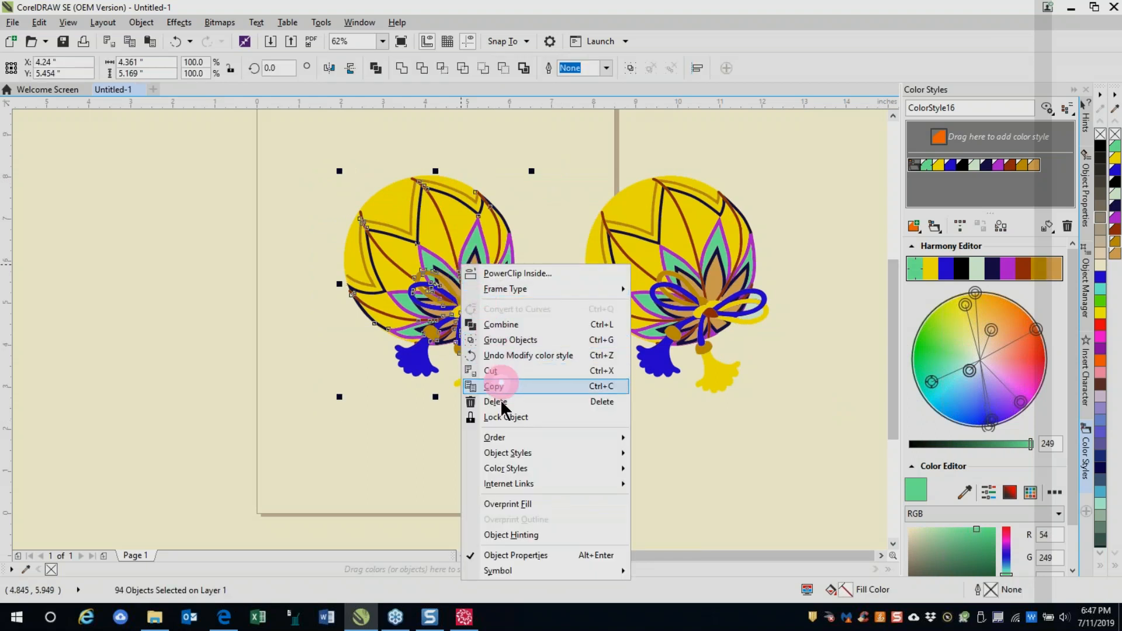
mouse_move(513, 469)
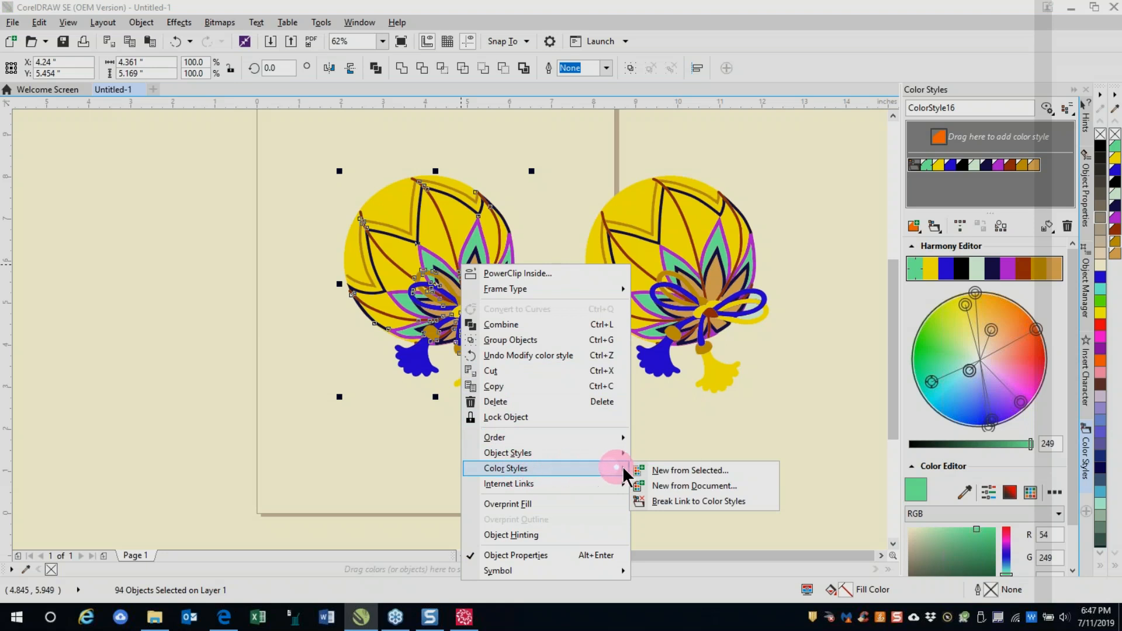
click(669, 503)
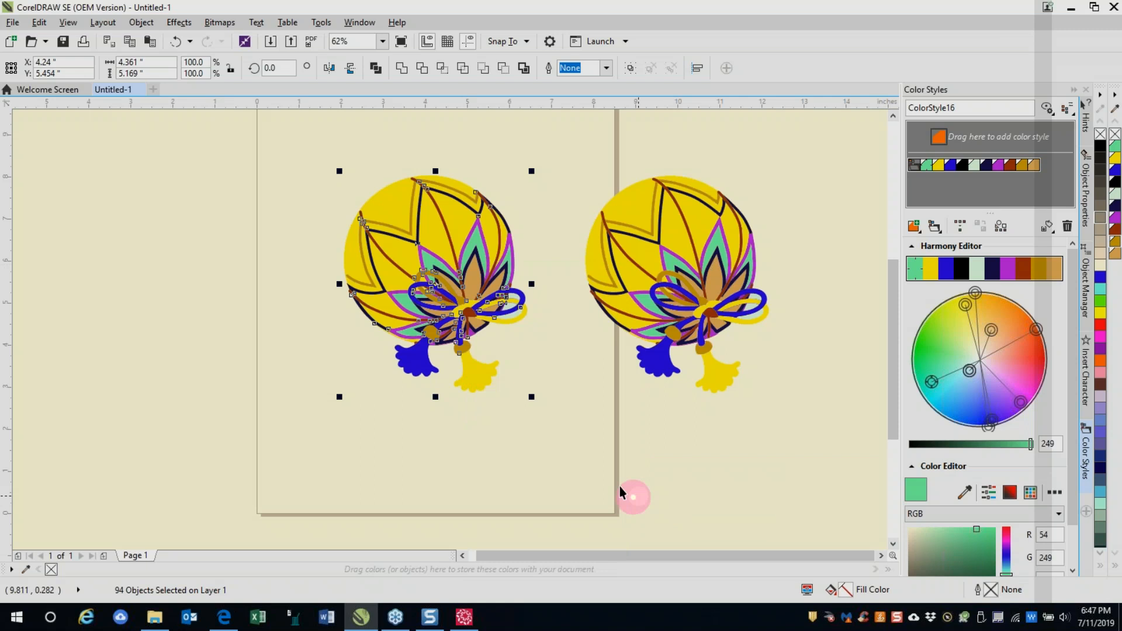
click(580, 480)
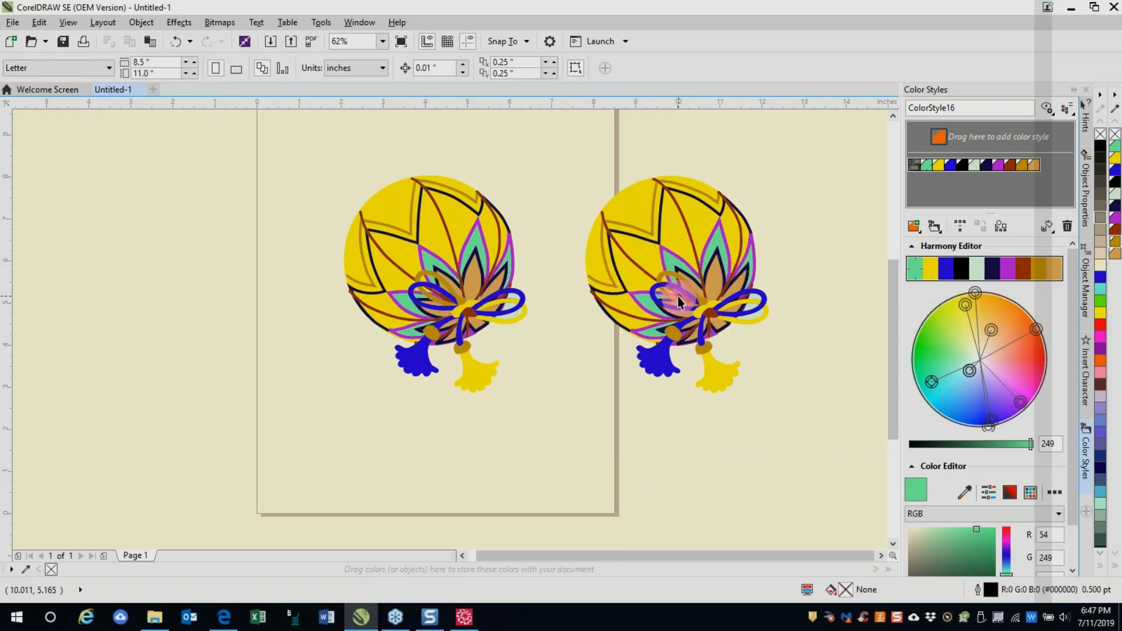
- Shift the harmony on the color wheel until the copied ball is light green (R 141, G 254) with one pink and one green tassel
drag(962, 308, 951, 355)
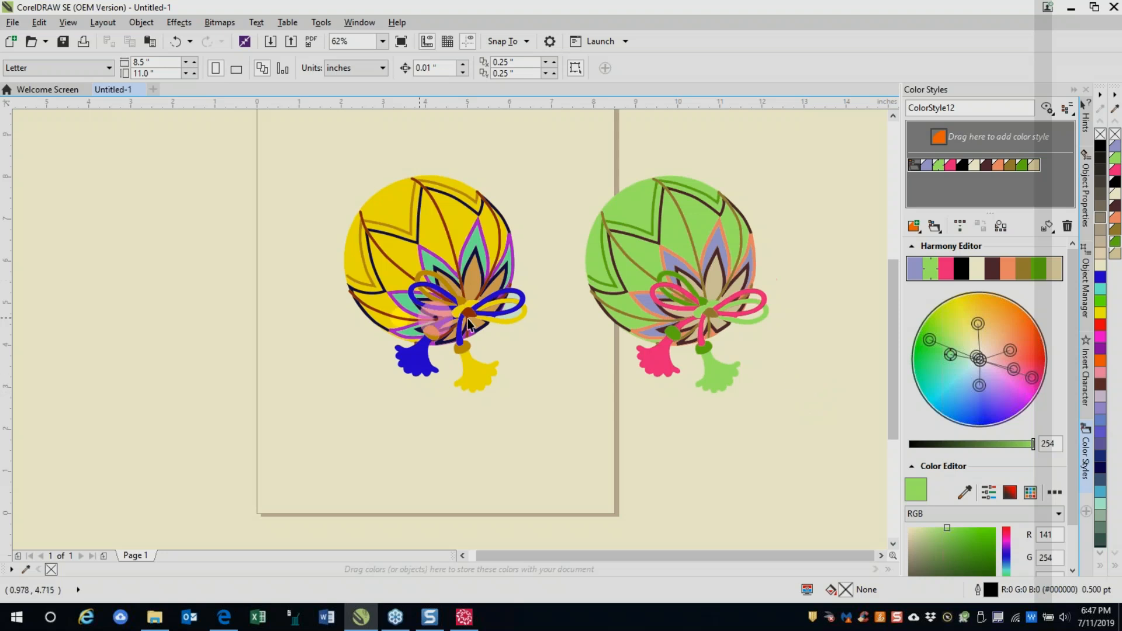
- Export the artwork to the CMX Files folder as Color Styles 4 in CMX - Corel Presentation Exchange format
click(12, 22)
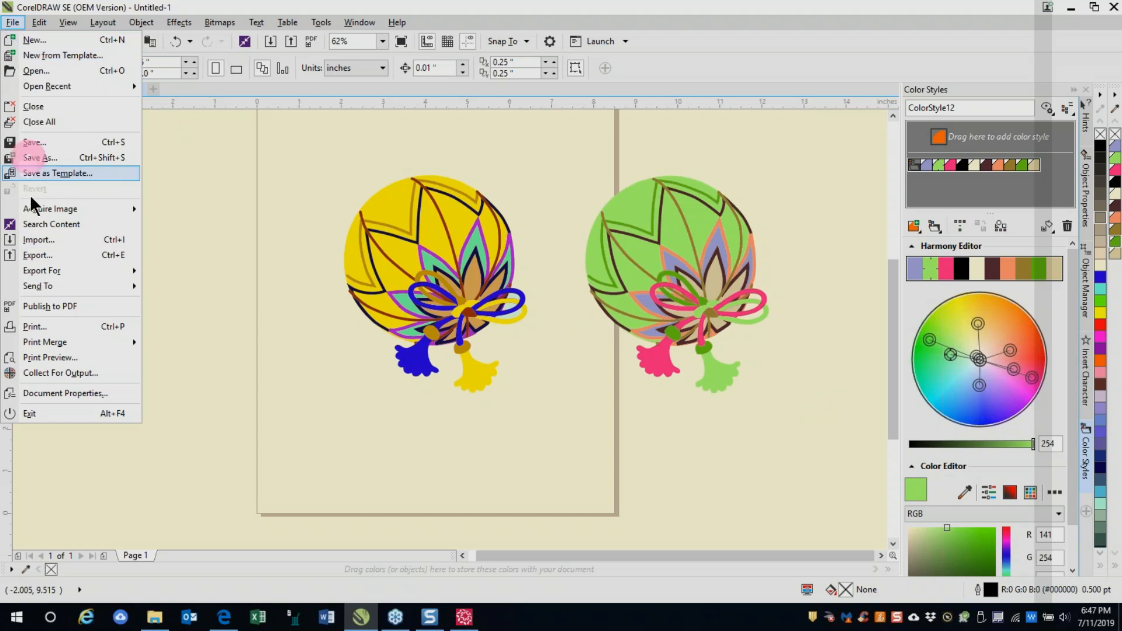
click(69, 278)
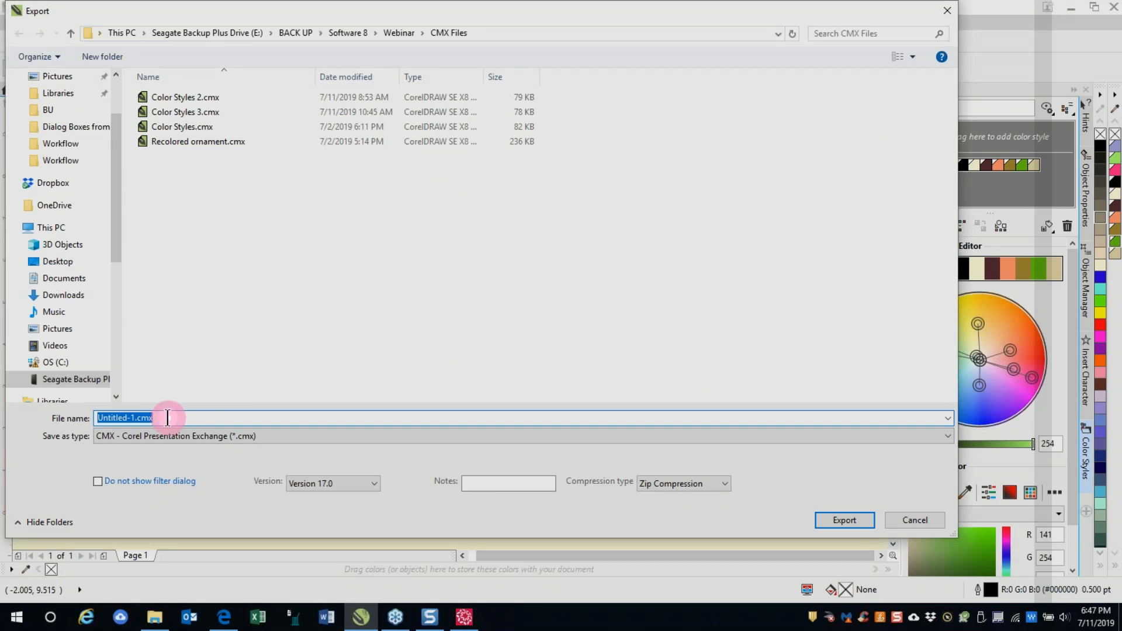
text(Color STyl)
key(BackSpace)
key(BackSpace)
key(BackSpace)
text(ty)
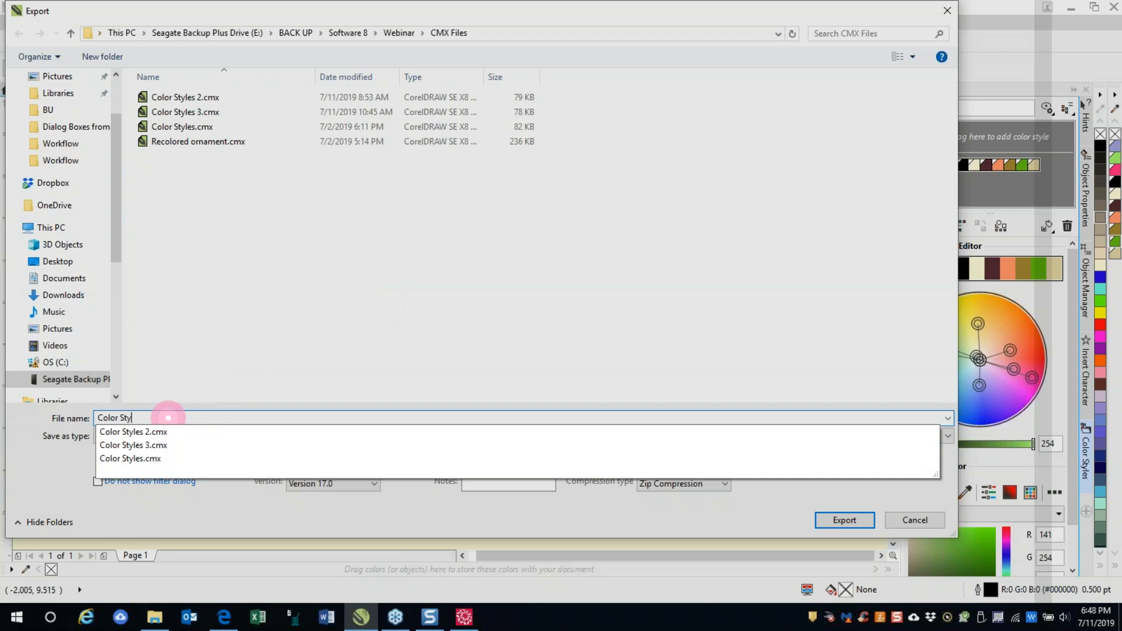
text(les)
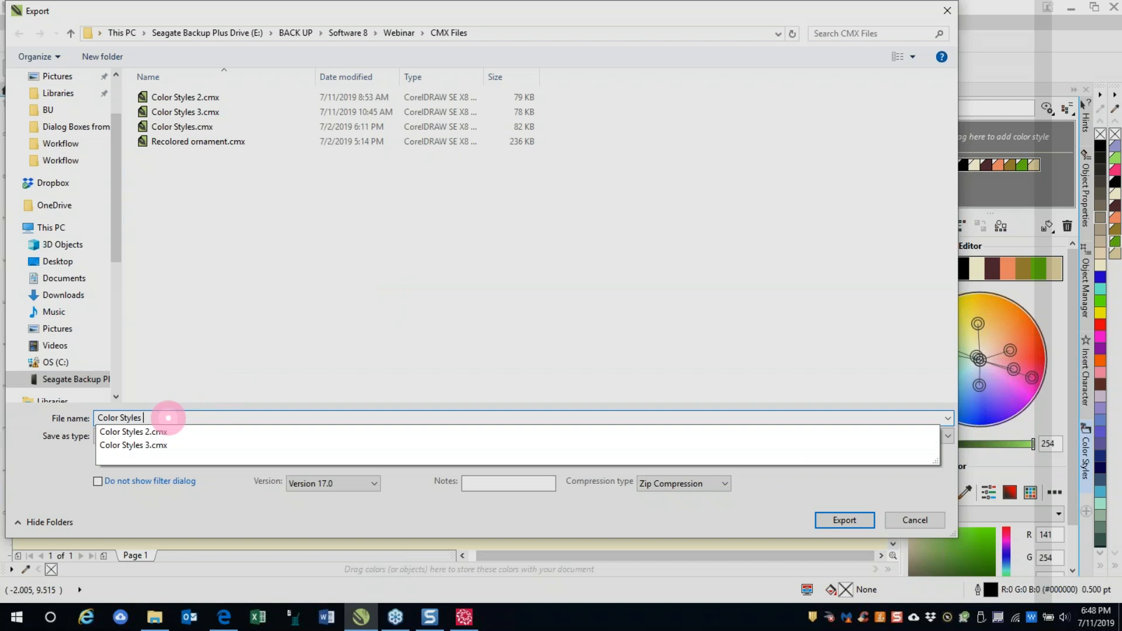
text( 4)
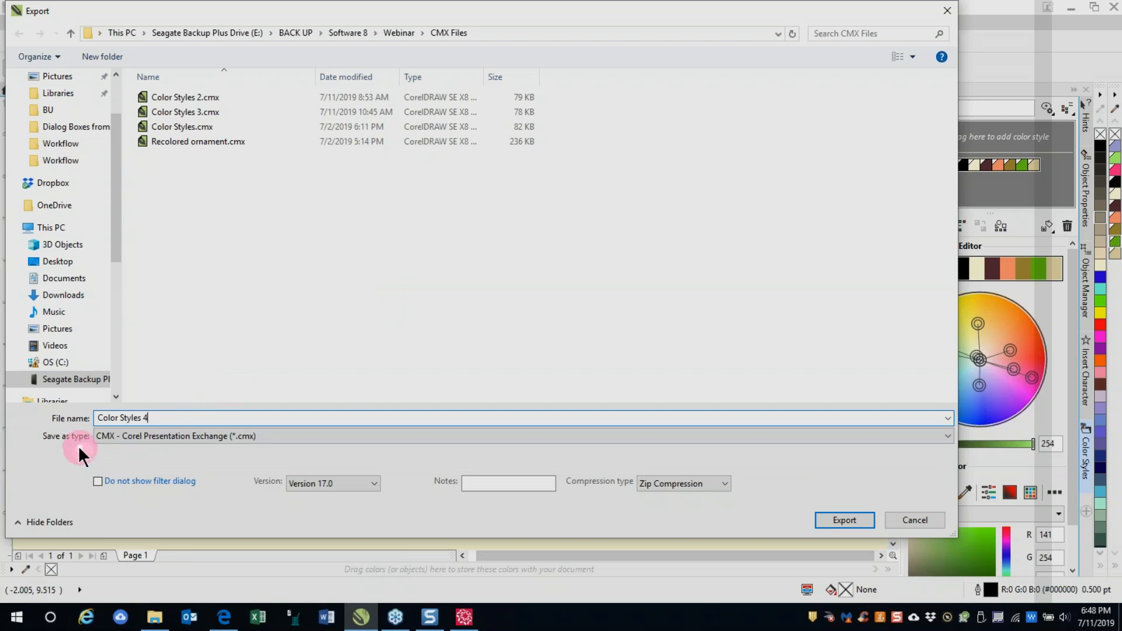
click(948, 437)
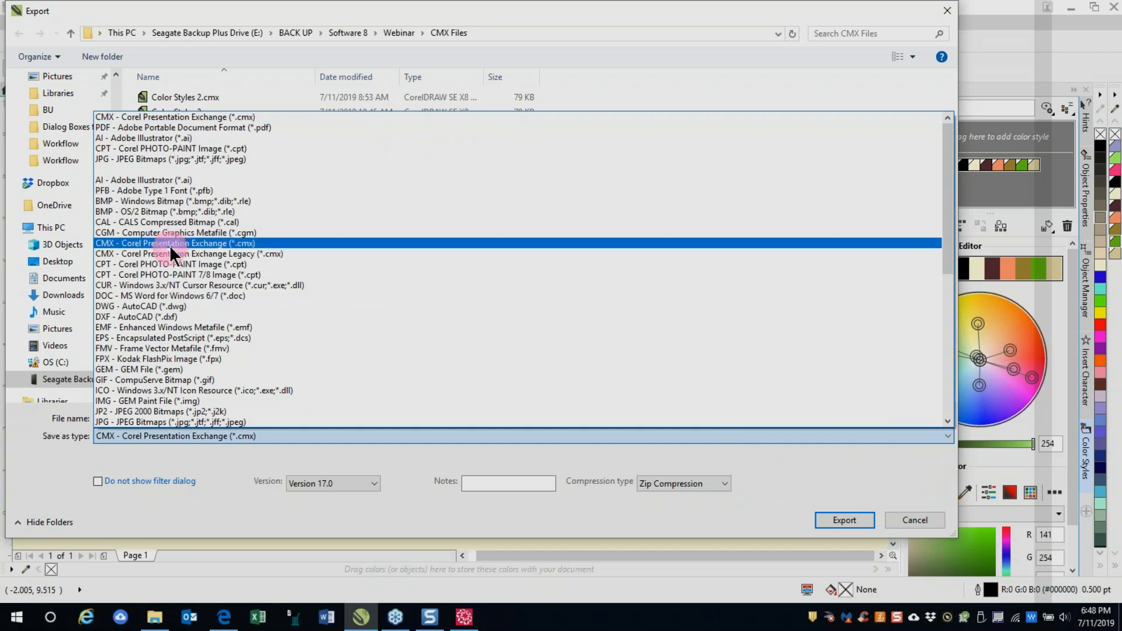
click(170, 243)
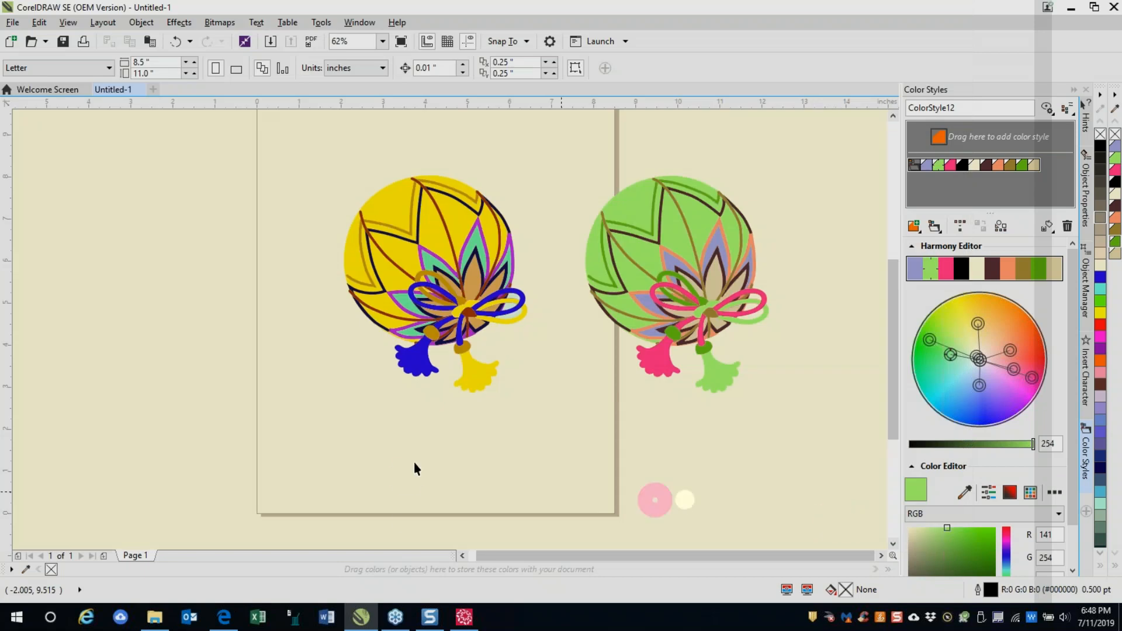
- Switch to BERNINA Embroidery Software, create a new blank design and open its Artwork Canvas
click(463, 618)
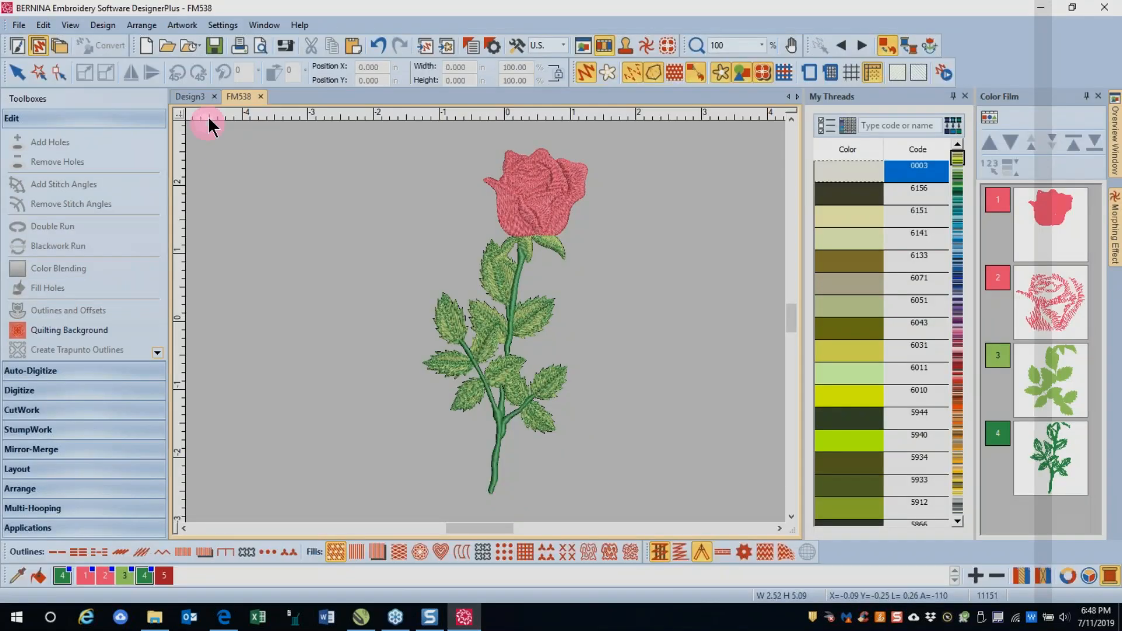
click(146, 45)
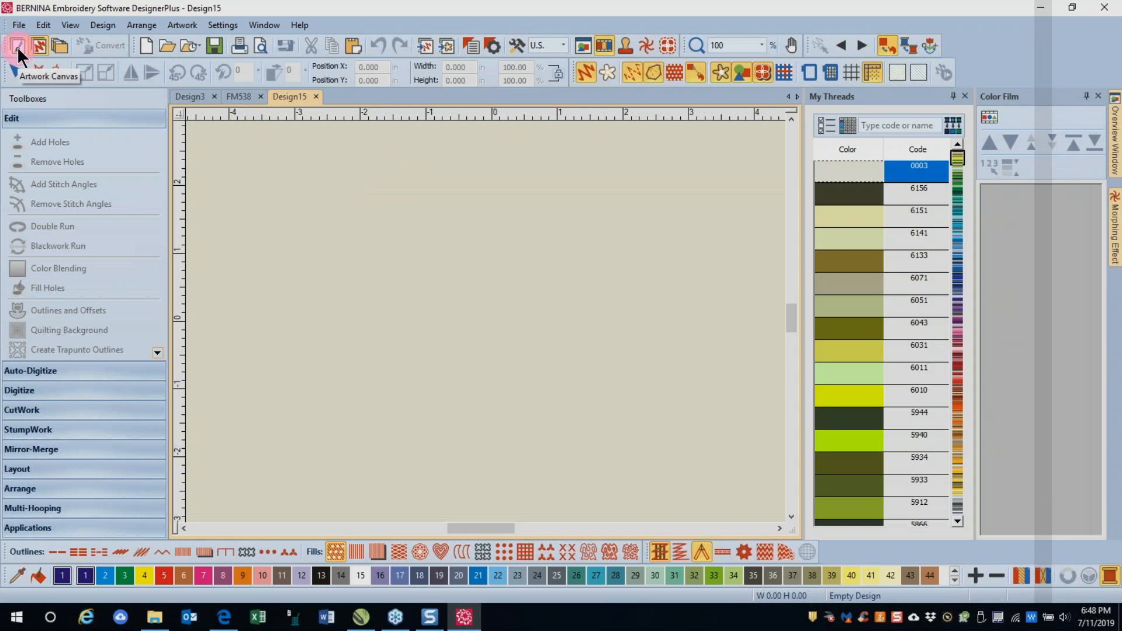
click(18, 49)
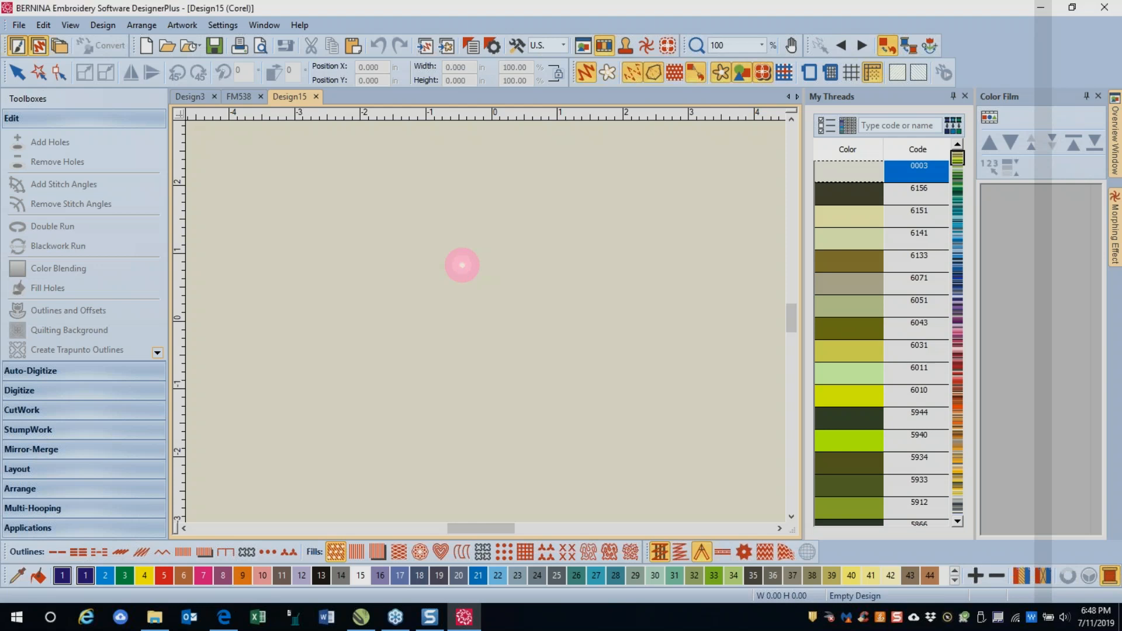
click(271, 380)
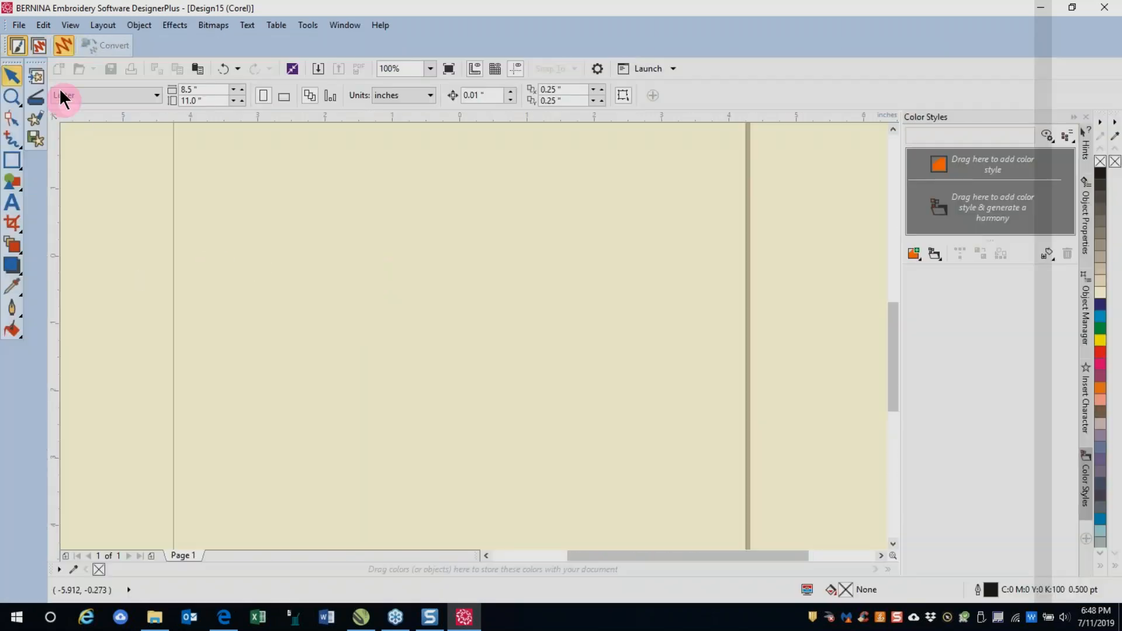
- Start an artwork import and browse the Seagate Backup Plus Drive to BACK UP, Software 8, Webinar, CMX Files
click(18, 25)
click(41, 106)
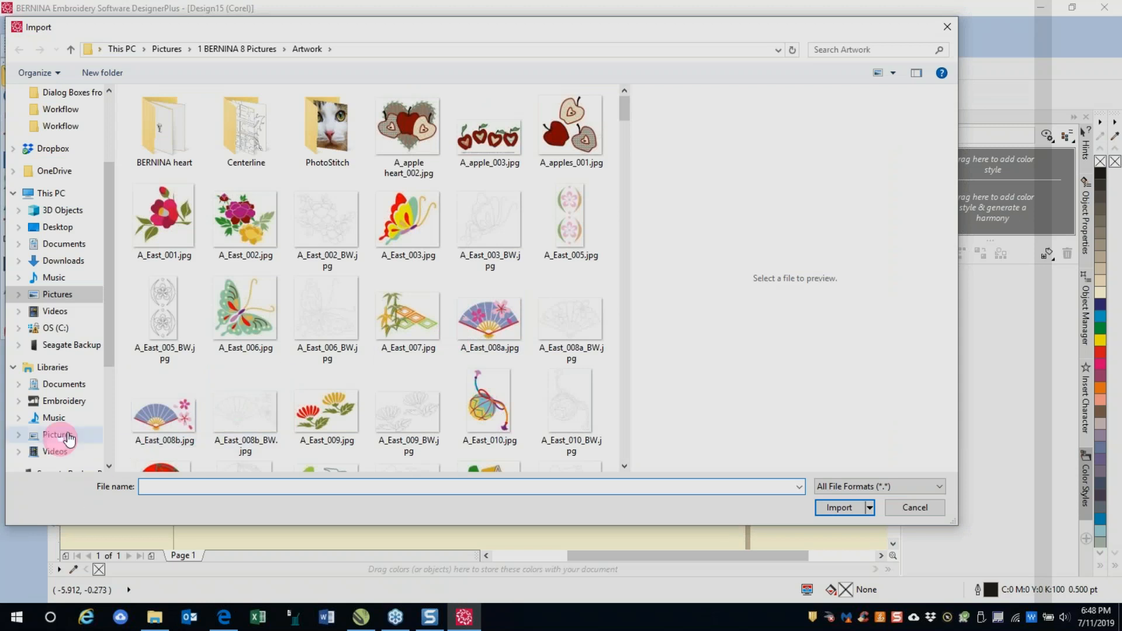
drag(109, 351, 119, 411)
click(79, 392)
click(222, 284)
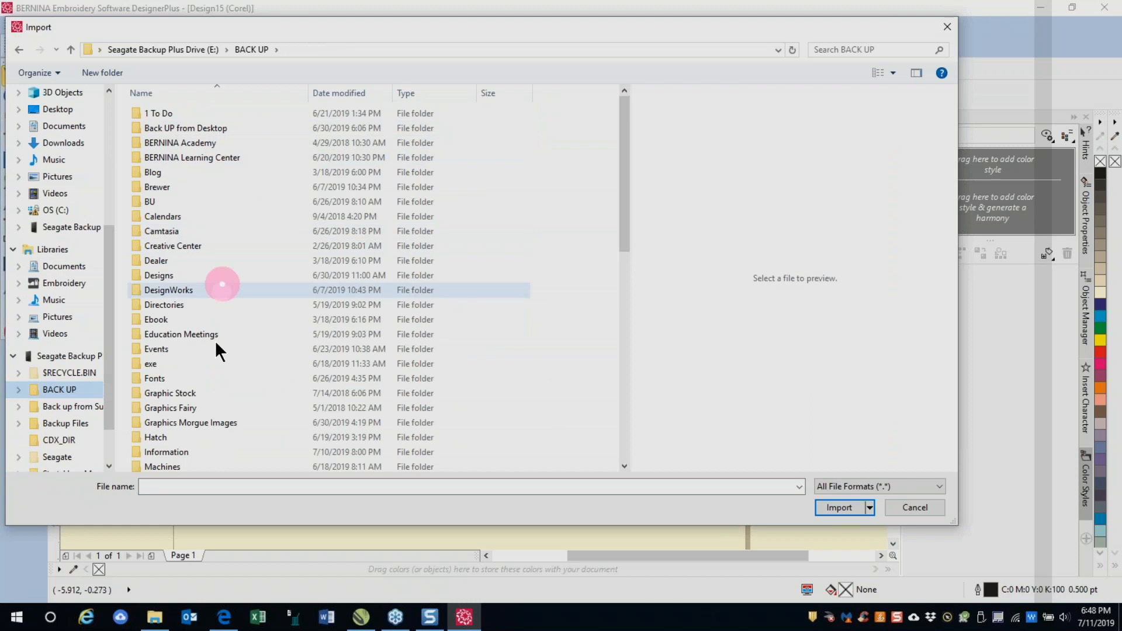
click(206, 403)
scroll(205, 402, down, 10)
click(203, 420)
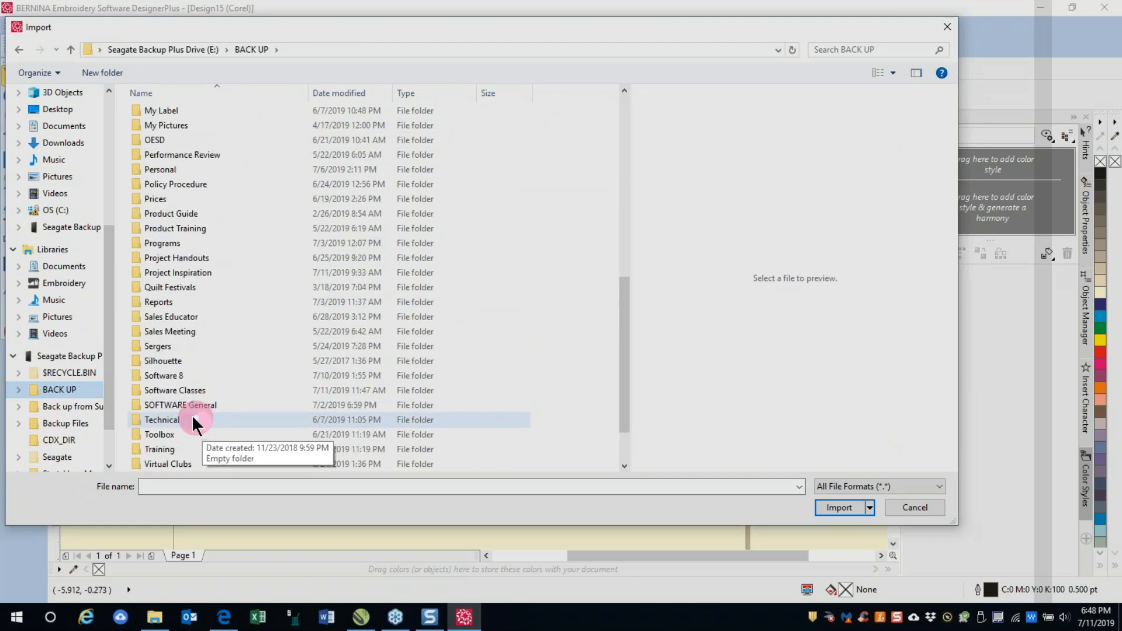
double_click(181, 375)
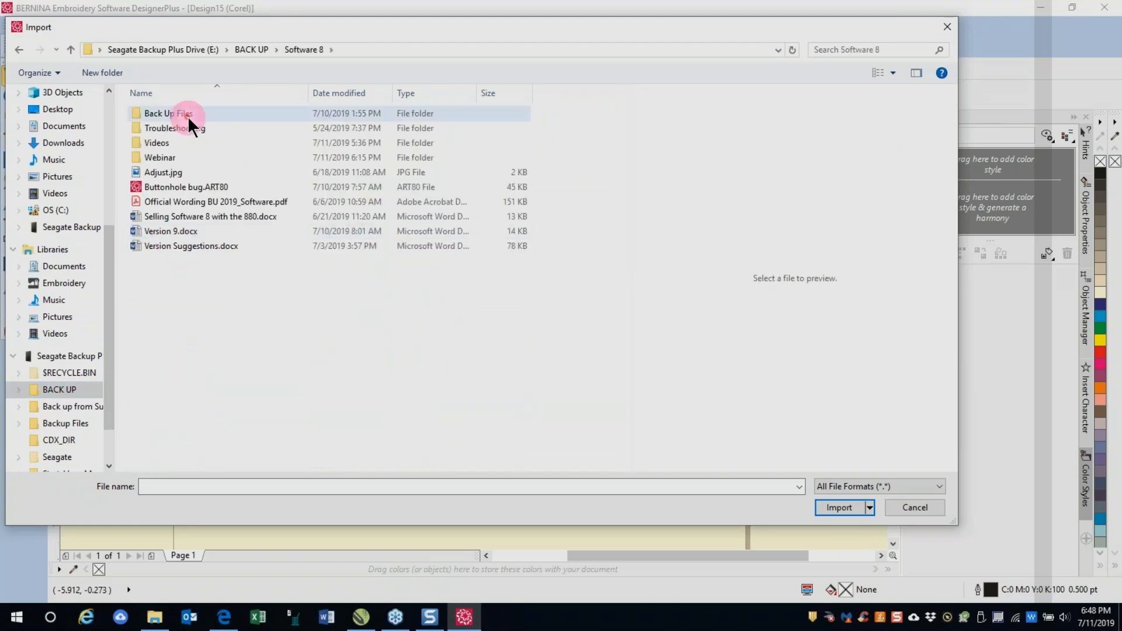
double_click(164, 157)
click(169, 113)
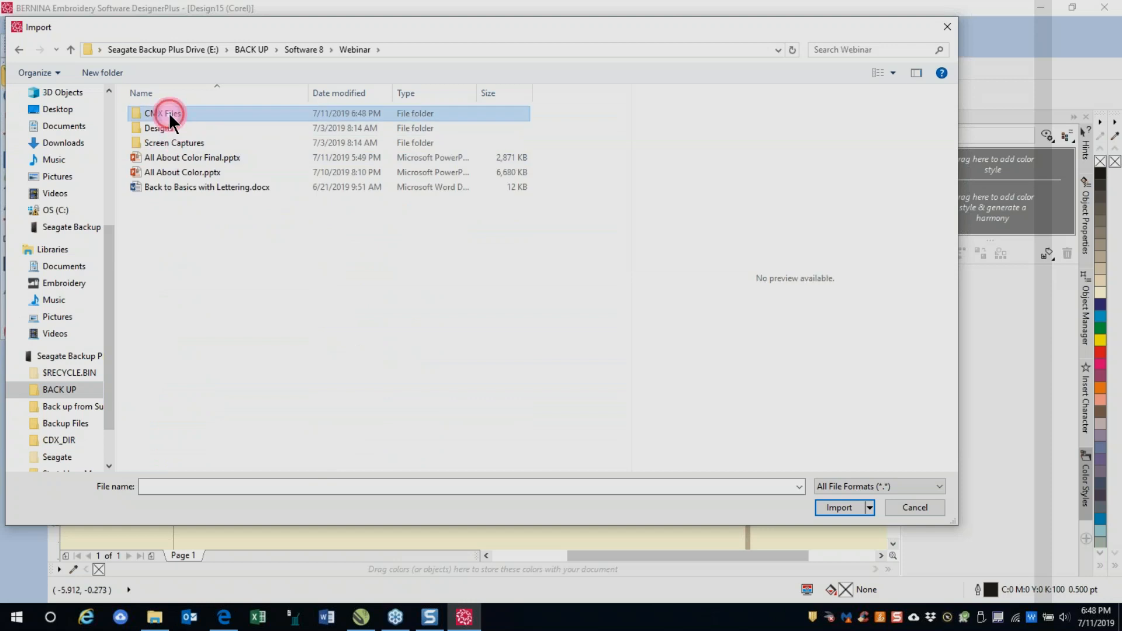
double_click(169, 113)
- Import Color Styles 4.cmx and place it centered on the page
click(177, 143)
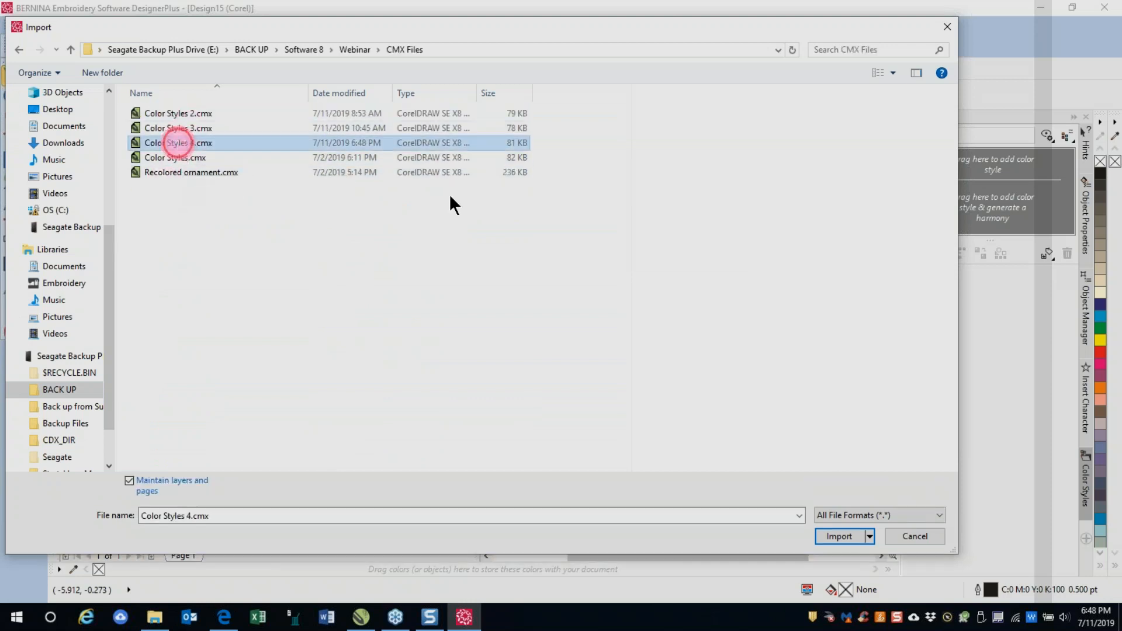
click(842, 538)
click(304, 323)
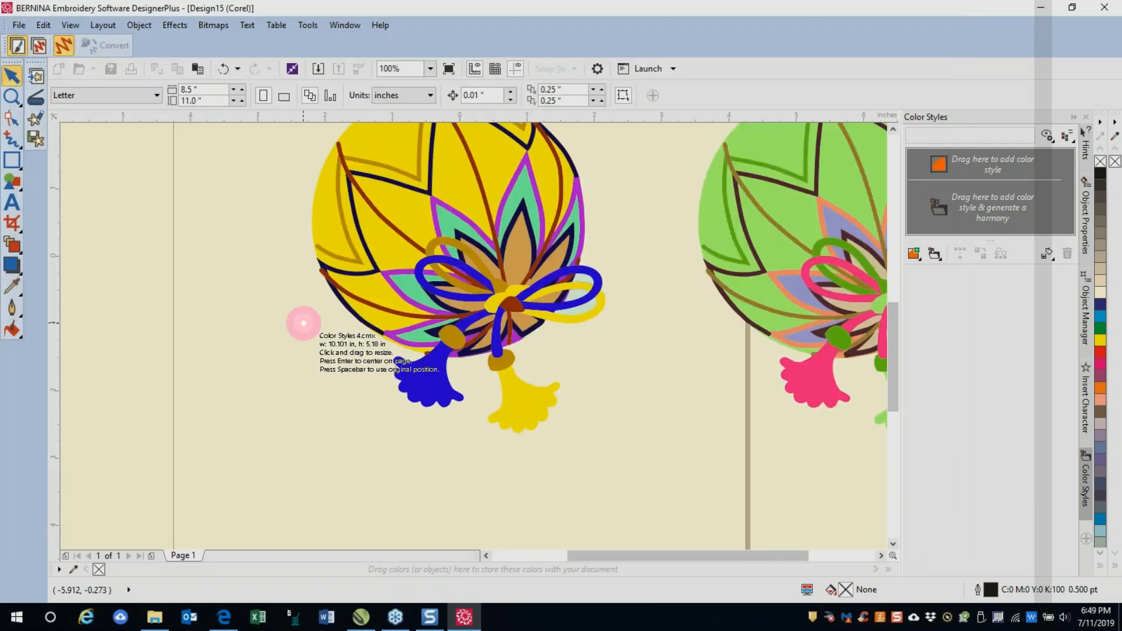
key(Return)
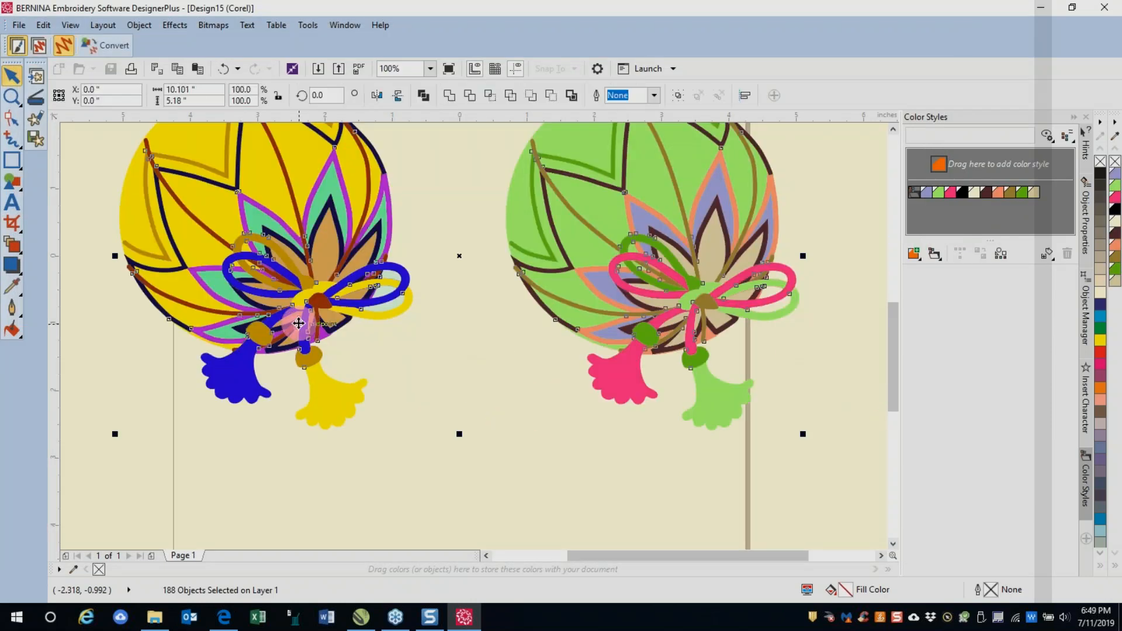
- Convert the imported artwork of both balls to embroidery
scroll(298, 323, down, 2)
click(113, 47)
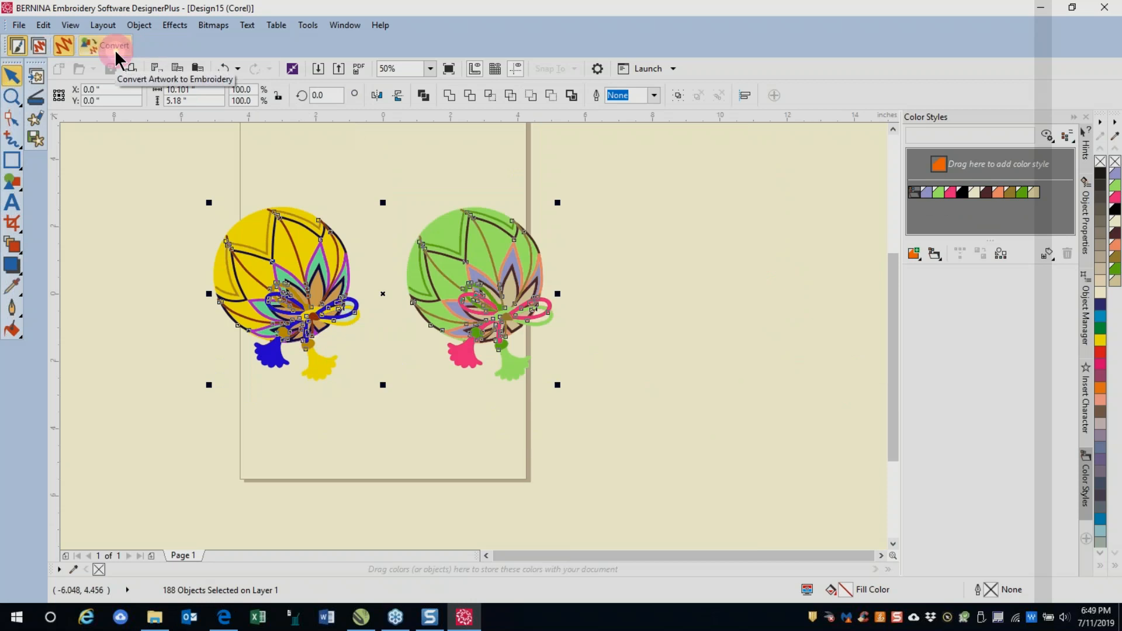